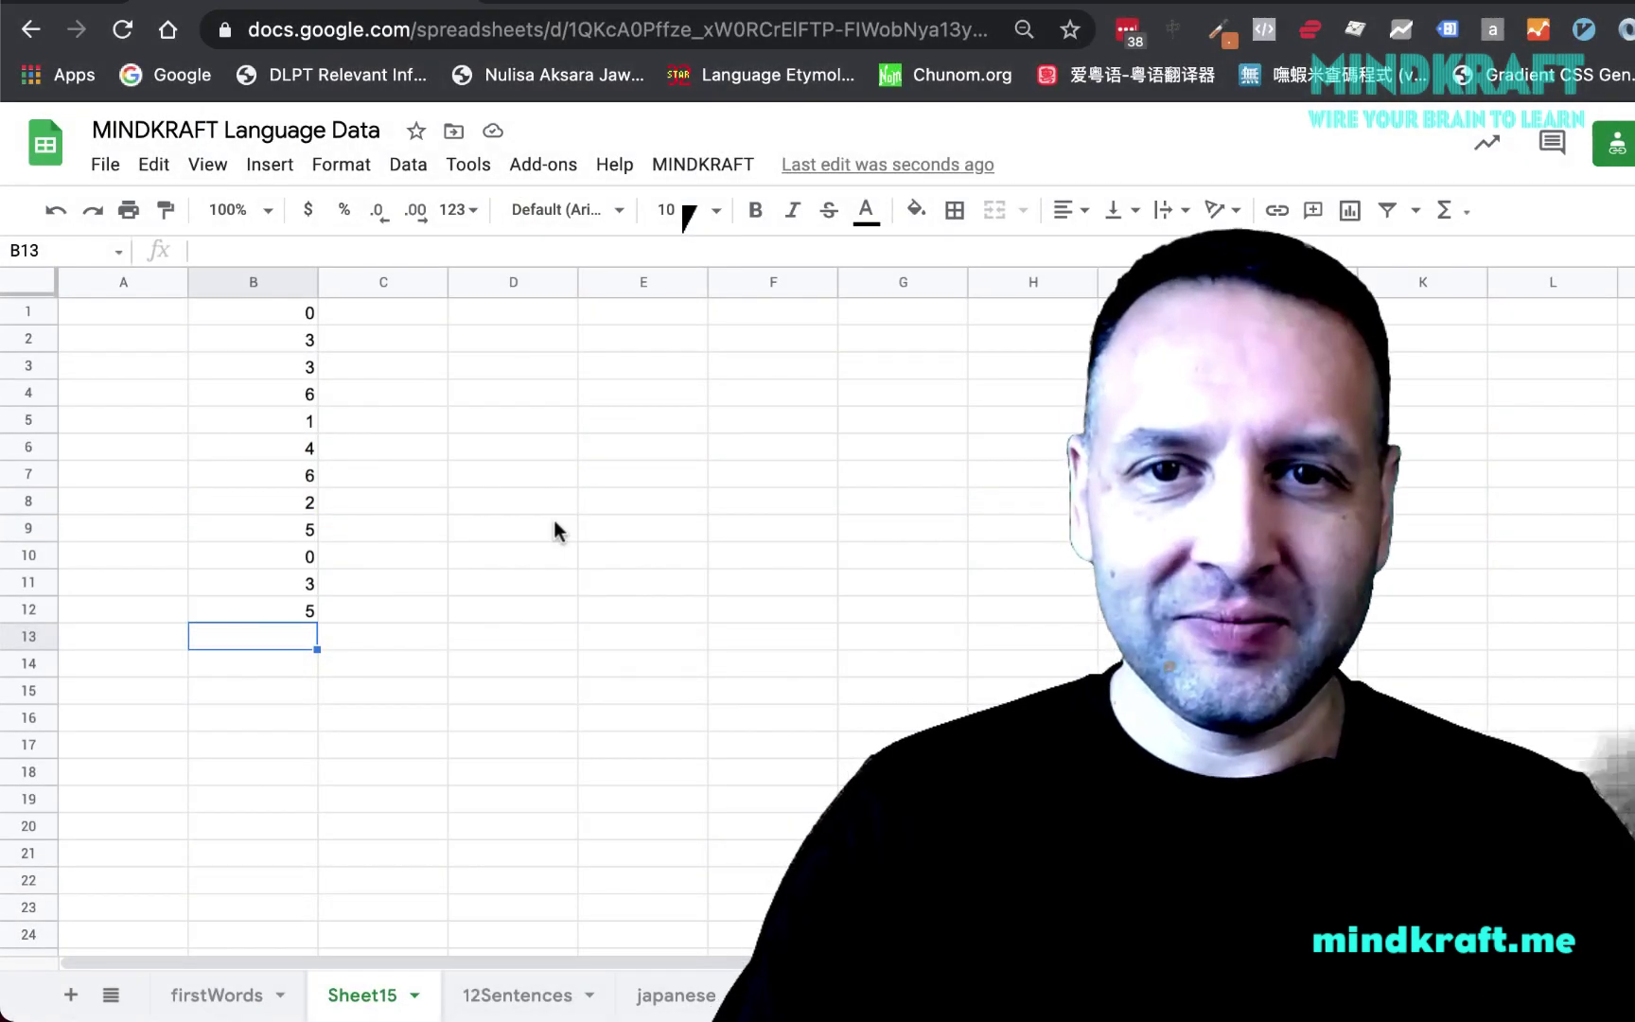
Clear the Terminal screen and run cal 1987, then cal 1974.
{"action": "key", "text": "ctrl+Right"}
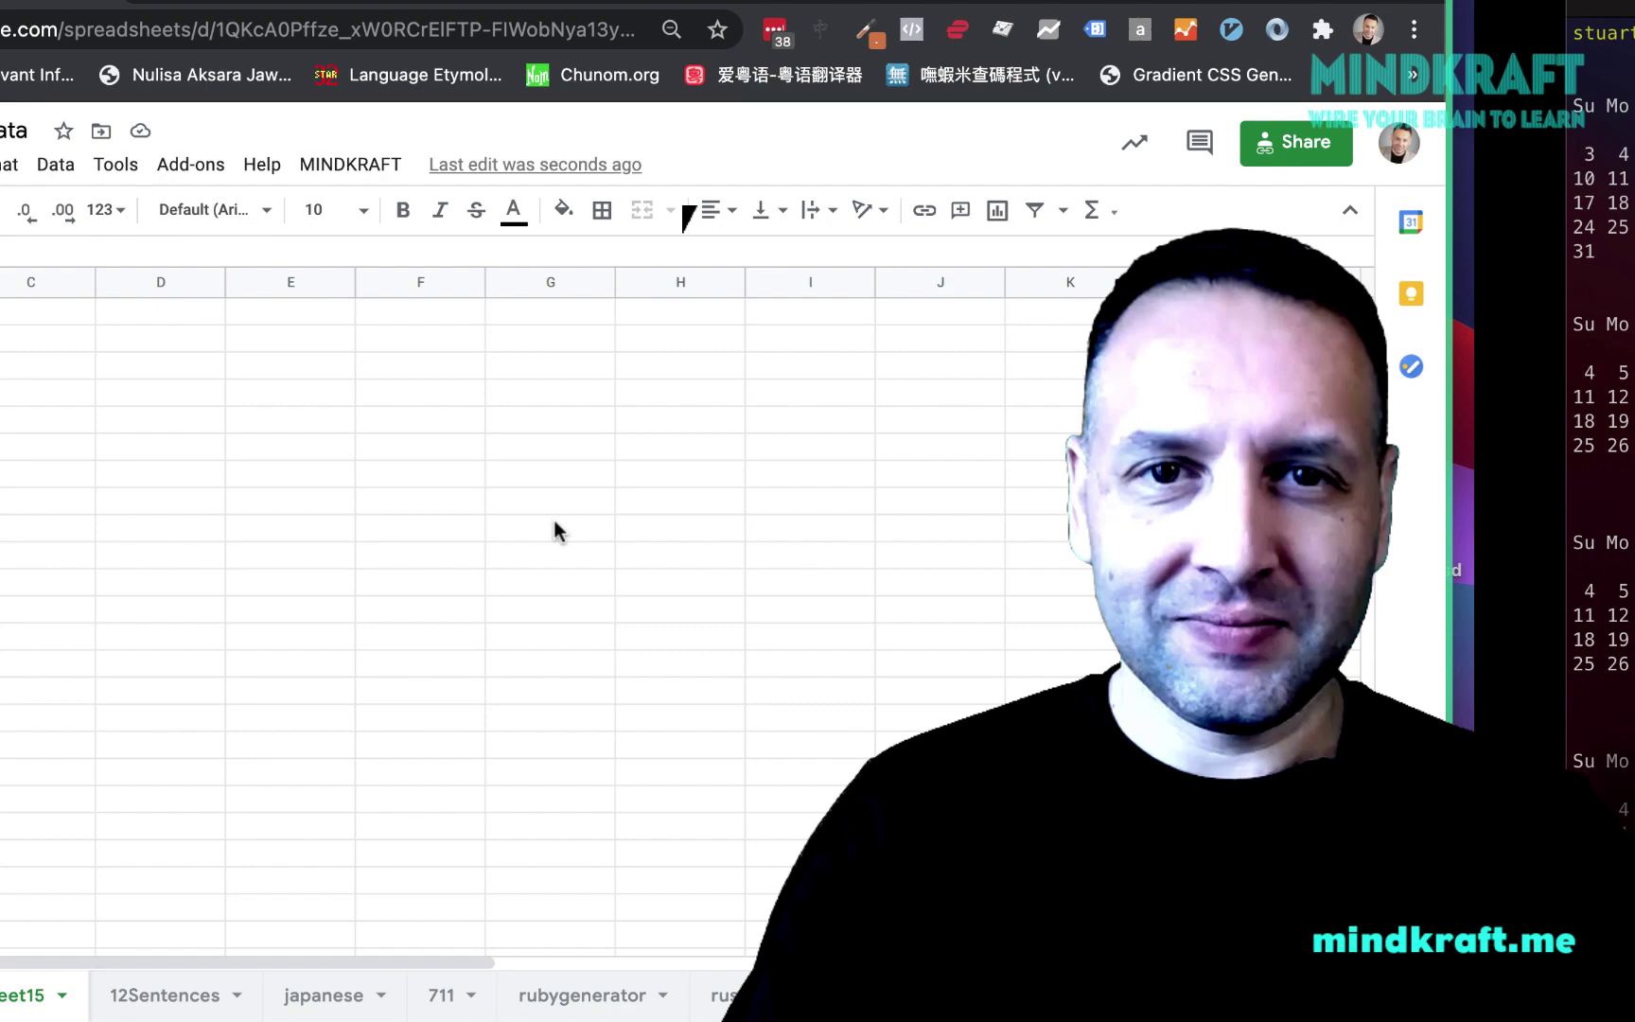
{"action": "type", "text": "clear"}
{"action": "key", "text": "Return"}
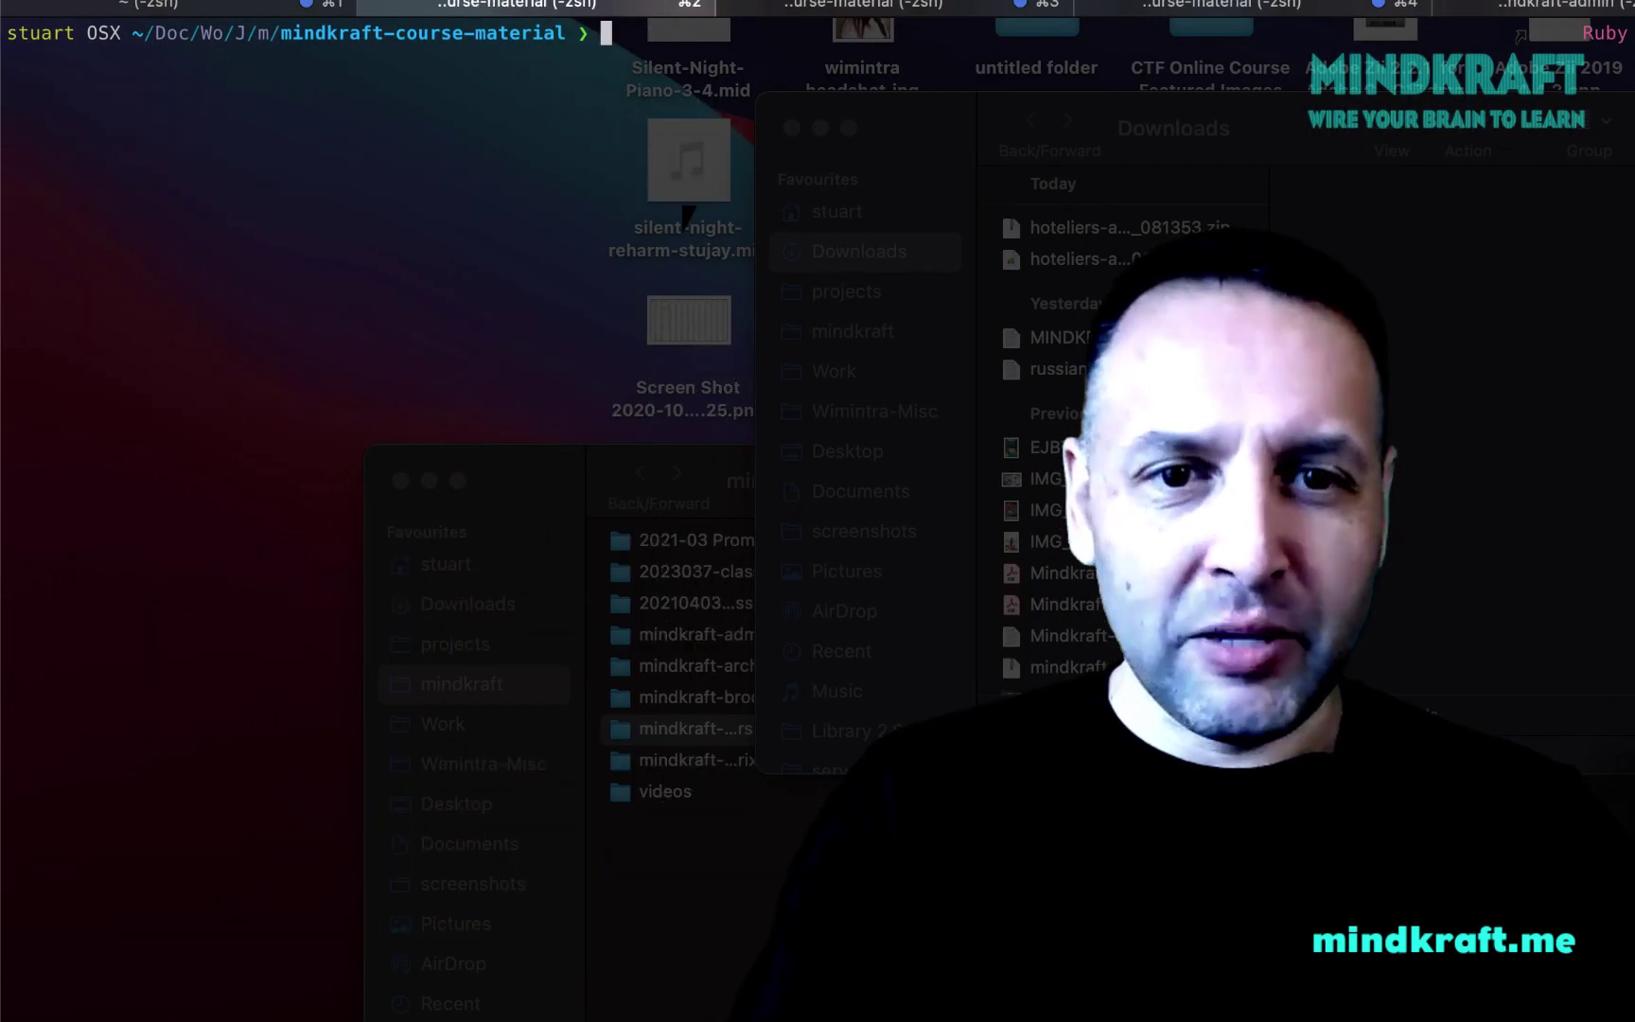
{"action": "type", "text": "cal "}
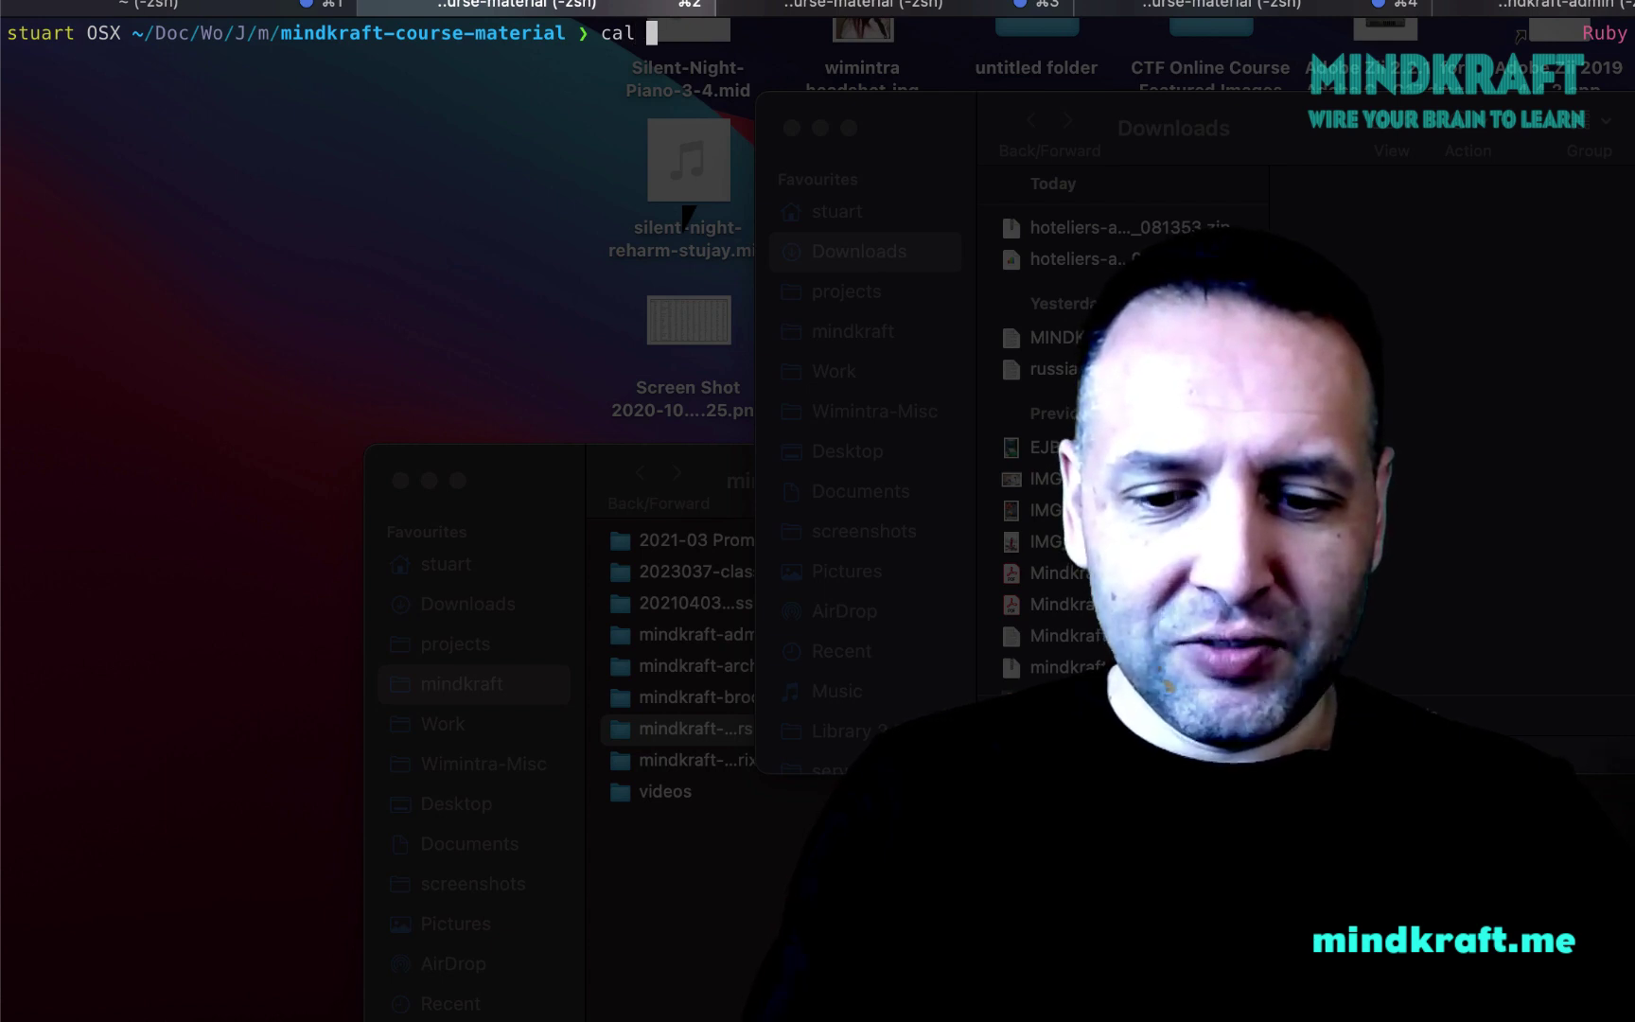
{"action": "type", "text": "1987"}
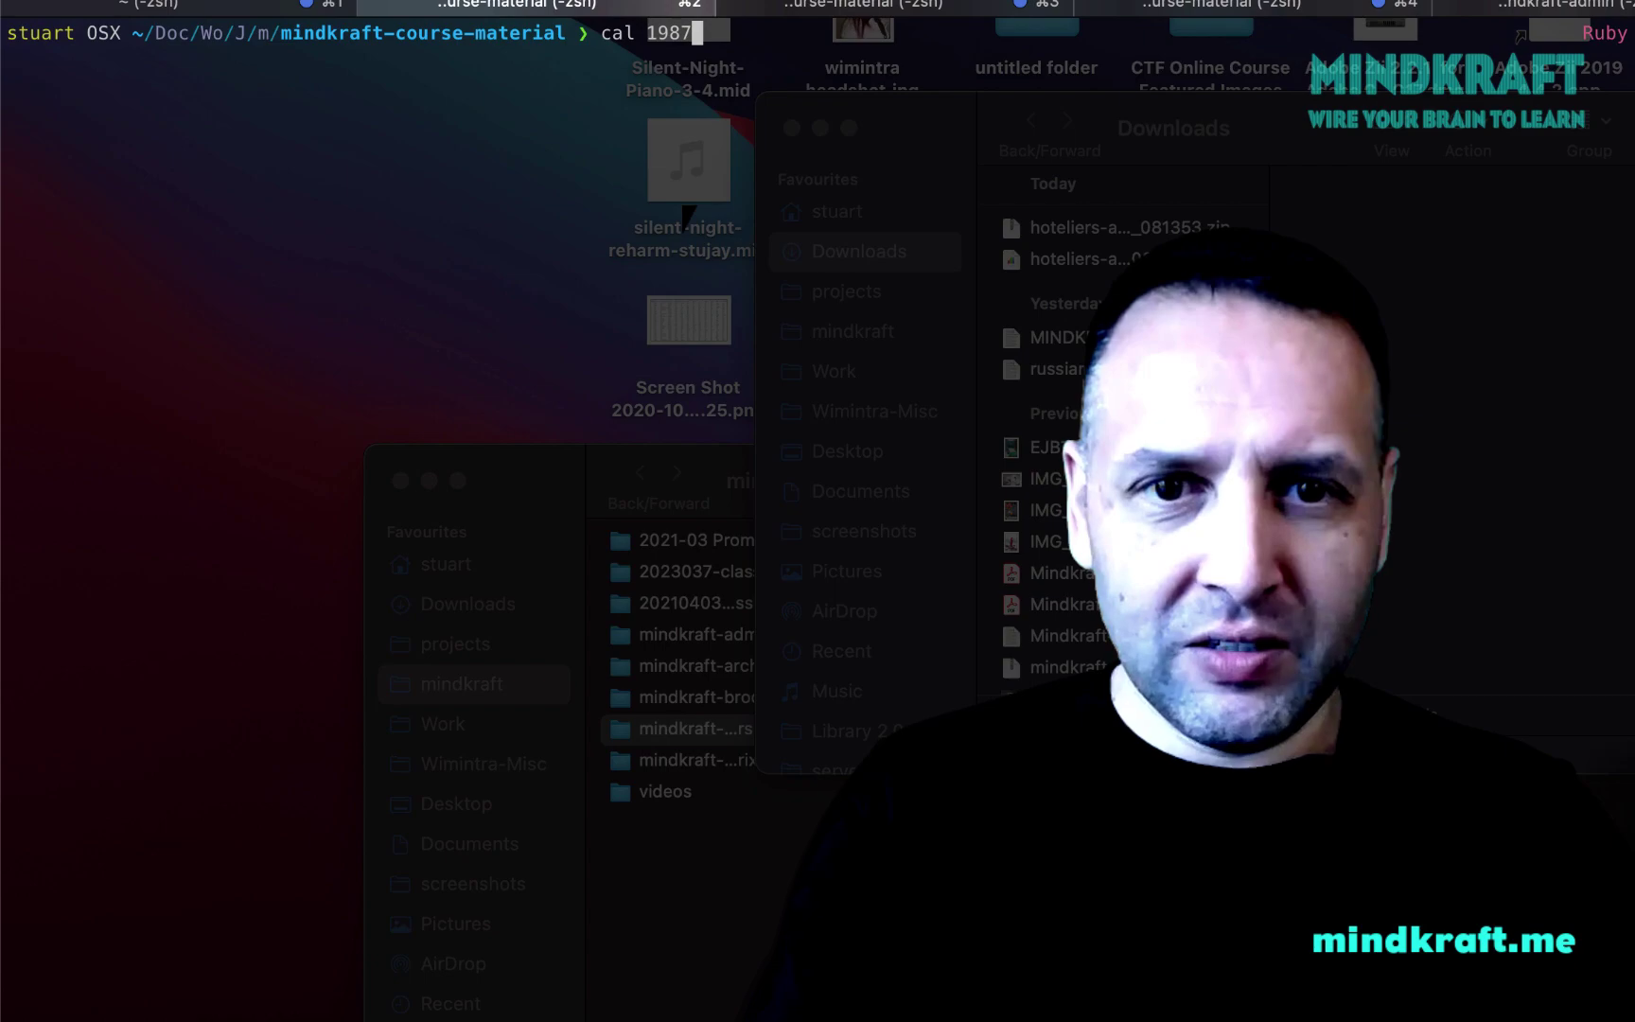
{"action": "key", "text": "Return"}
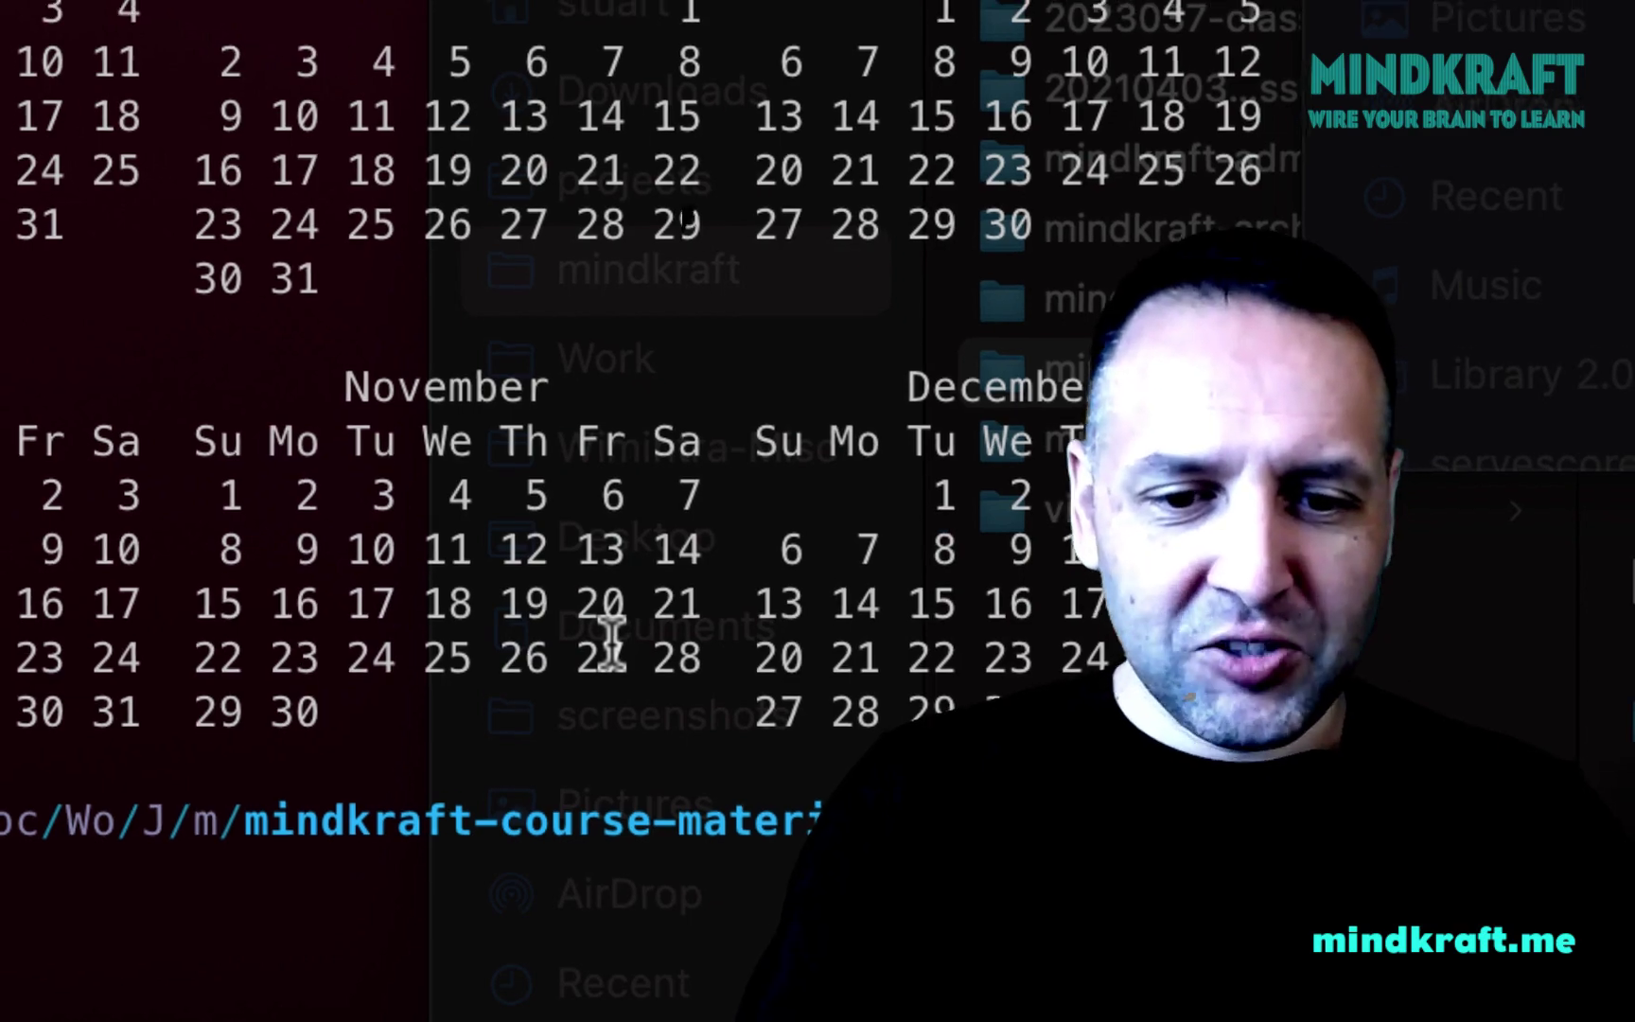
{"action": "type", "text": "ca"}
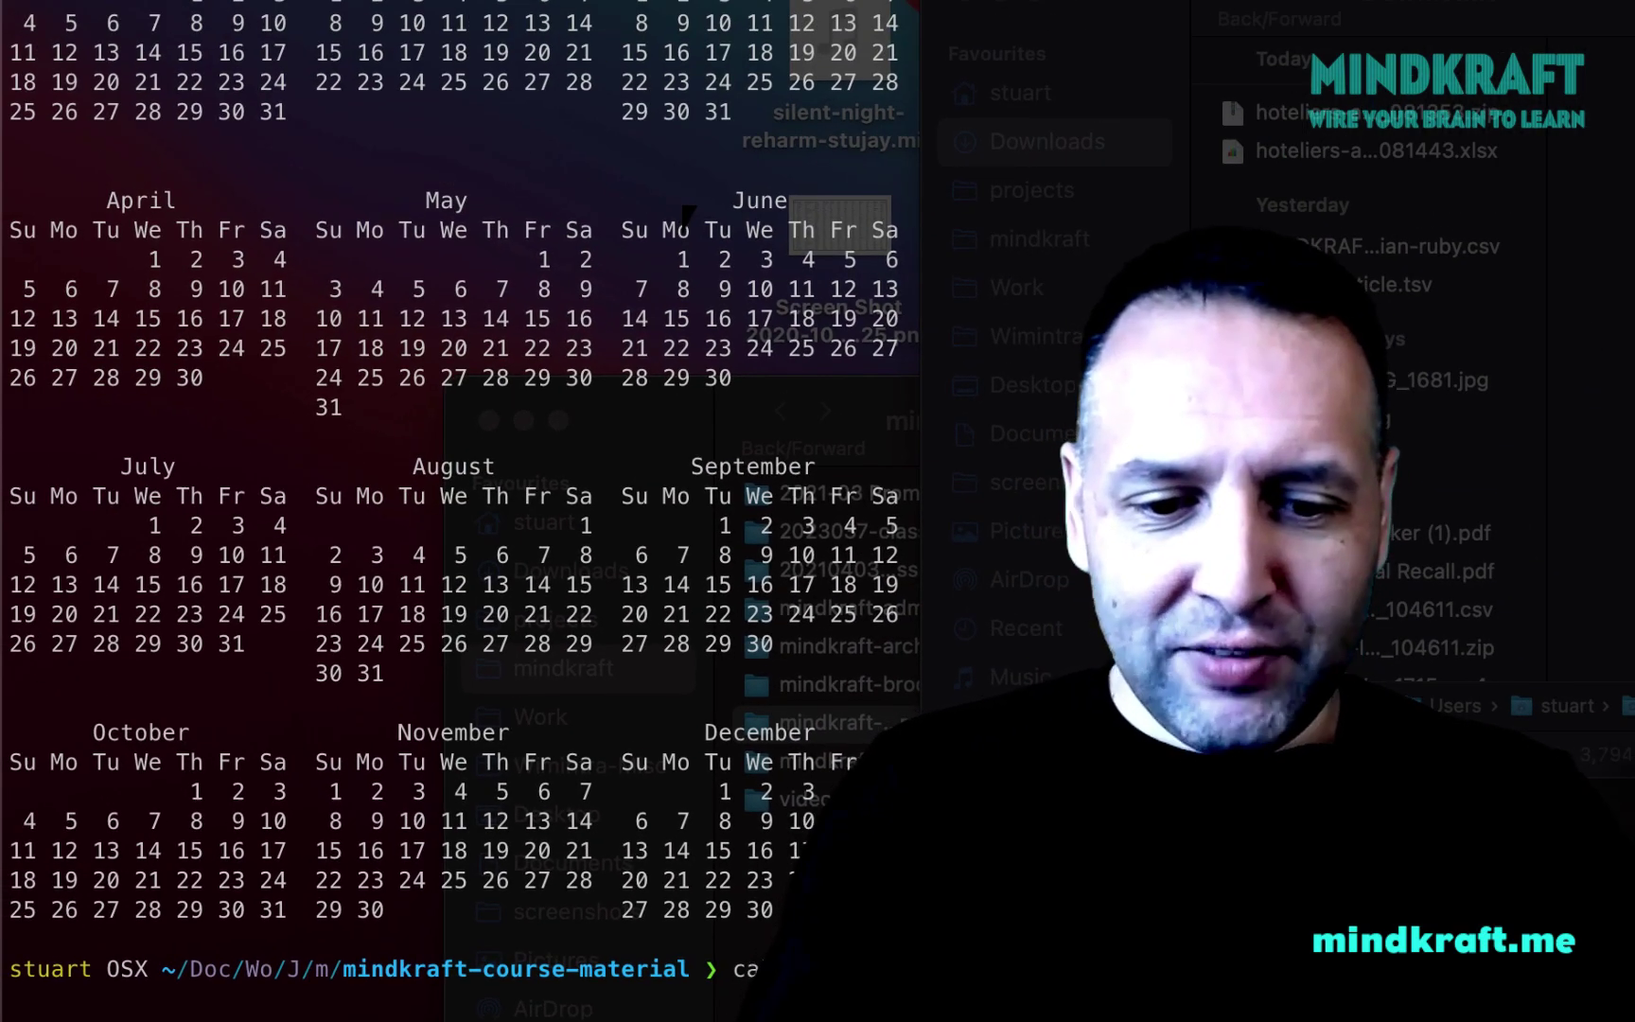
{"action": "type", "text": "l 1974"}
{"action": "key", "text": "Return"}
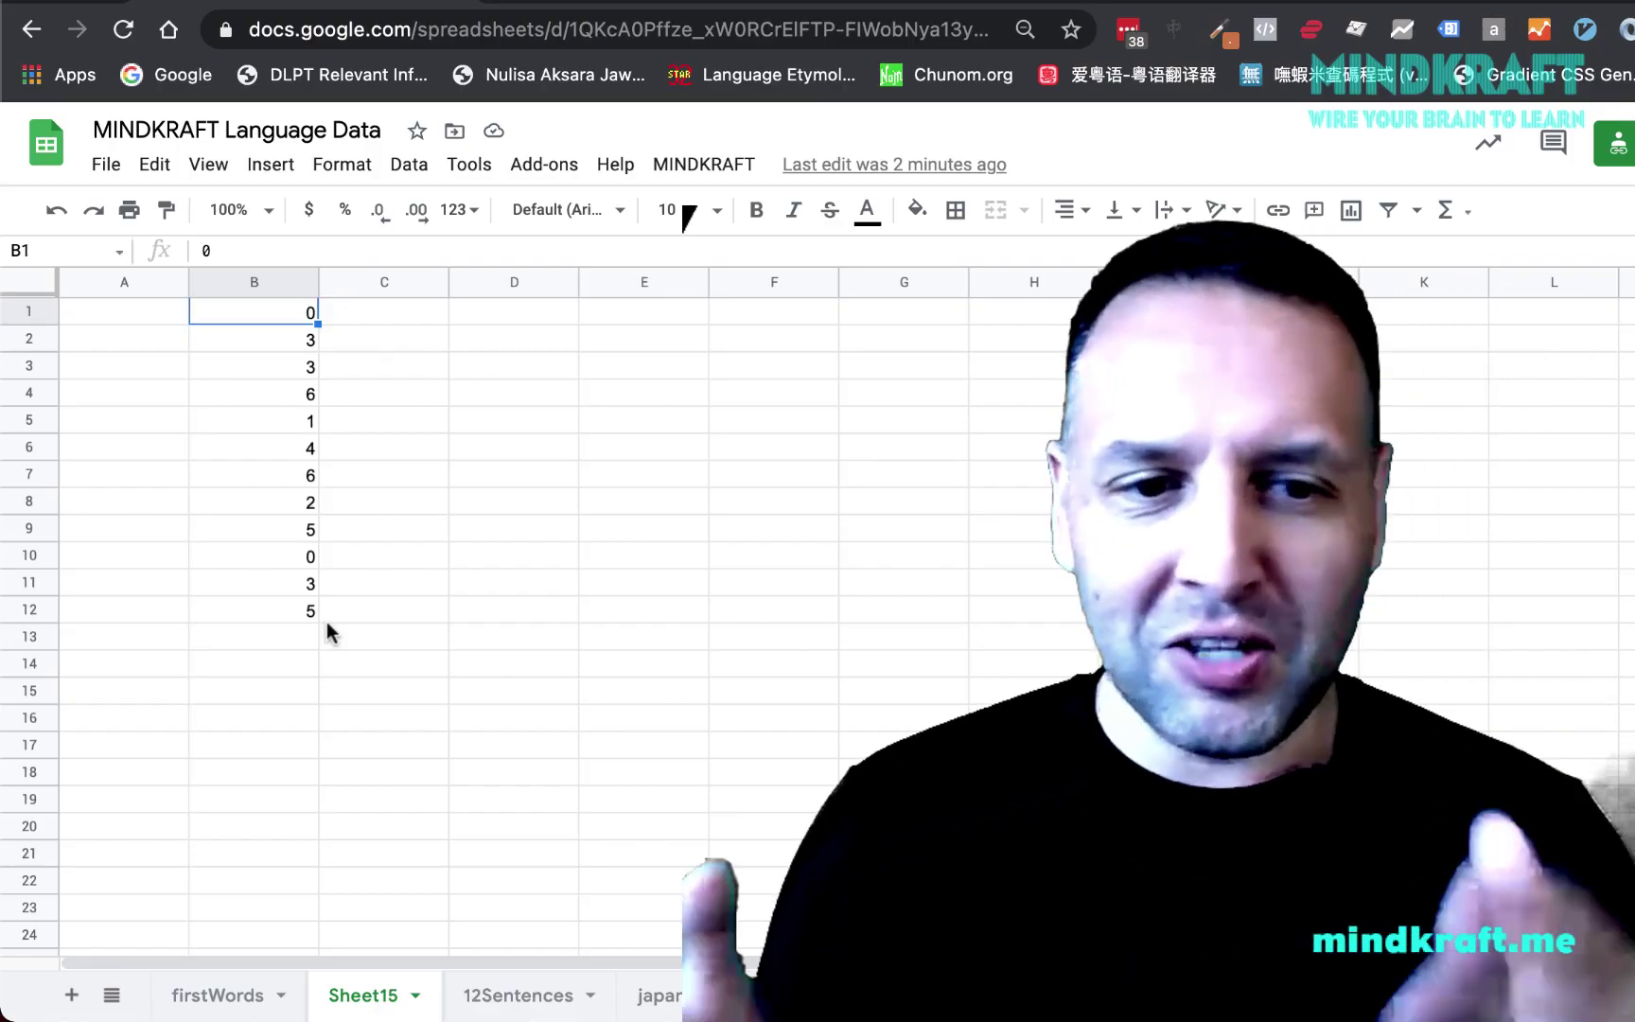
Fill month labels Jan through Dec into A1:A12 from a Jan, Feb series.
{"action": "left_click", "coordinate": [110, 315]}
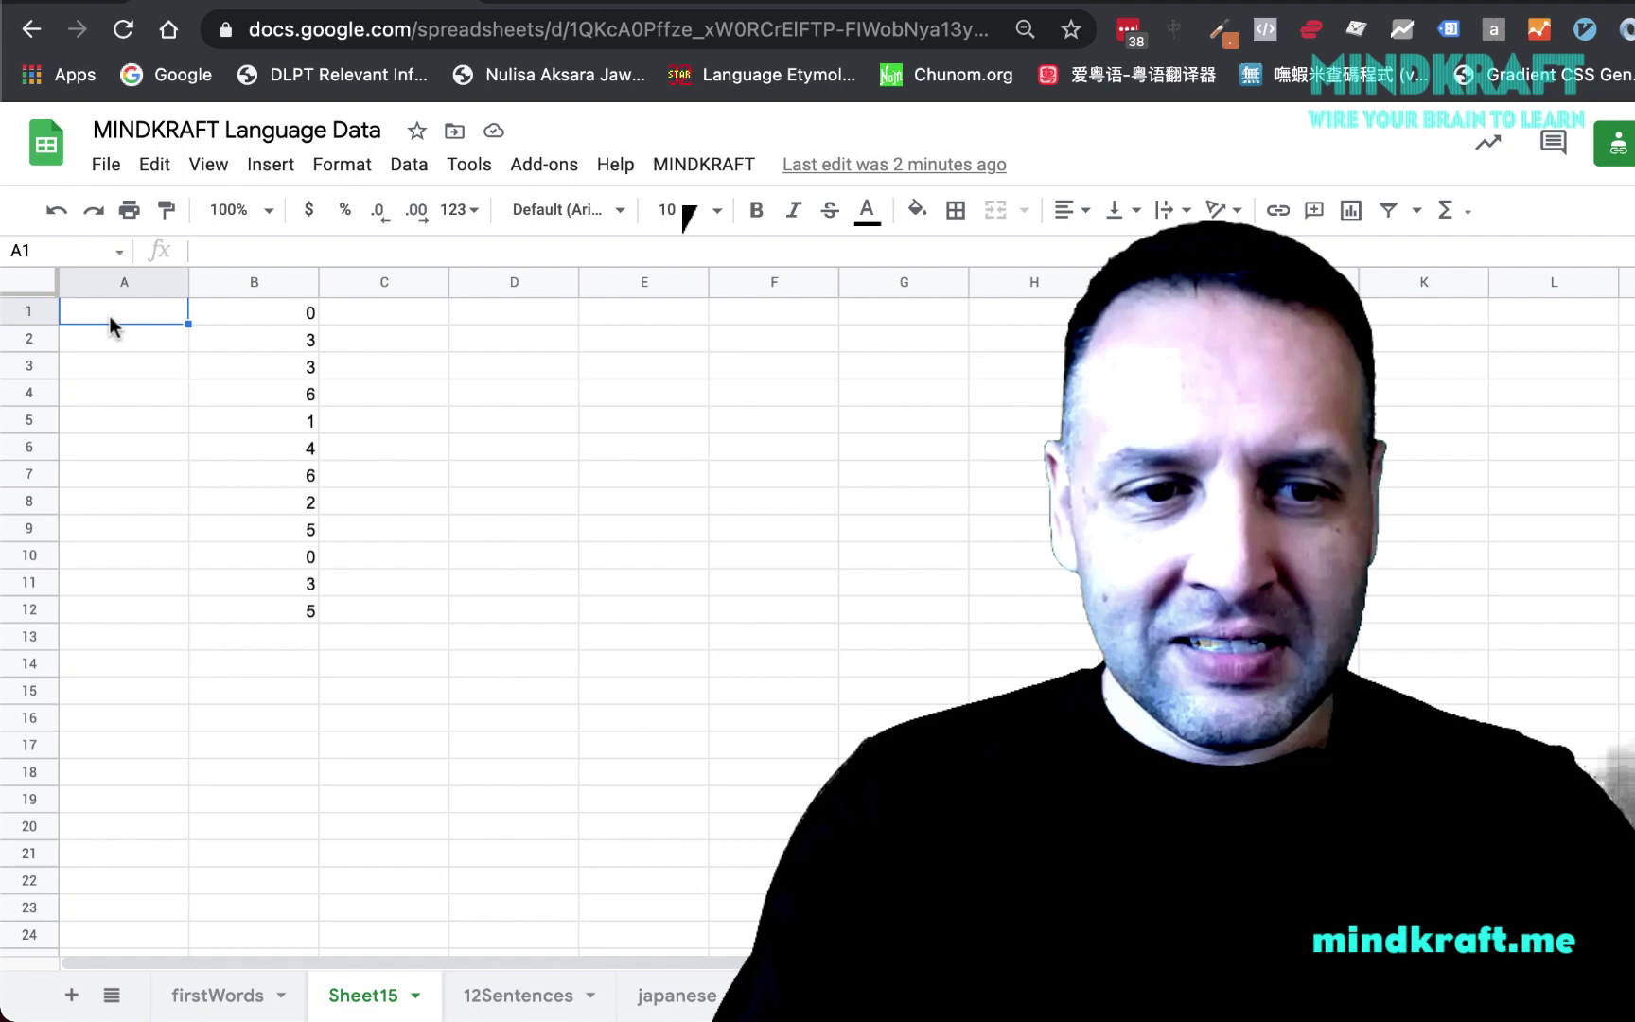
{"action": "type", "text": "Jan"}
{"action": "key", "text": "Return"}
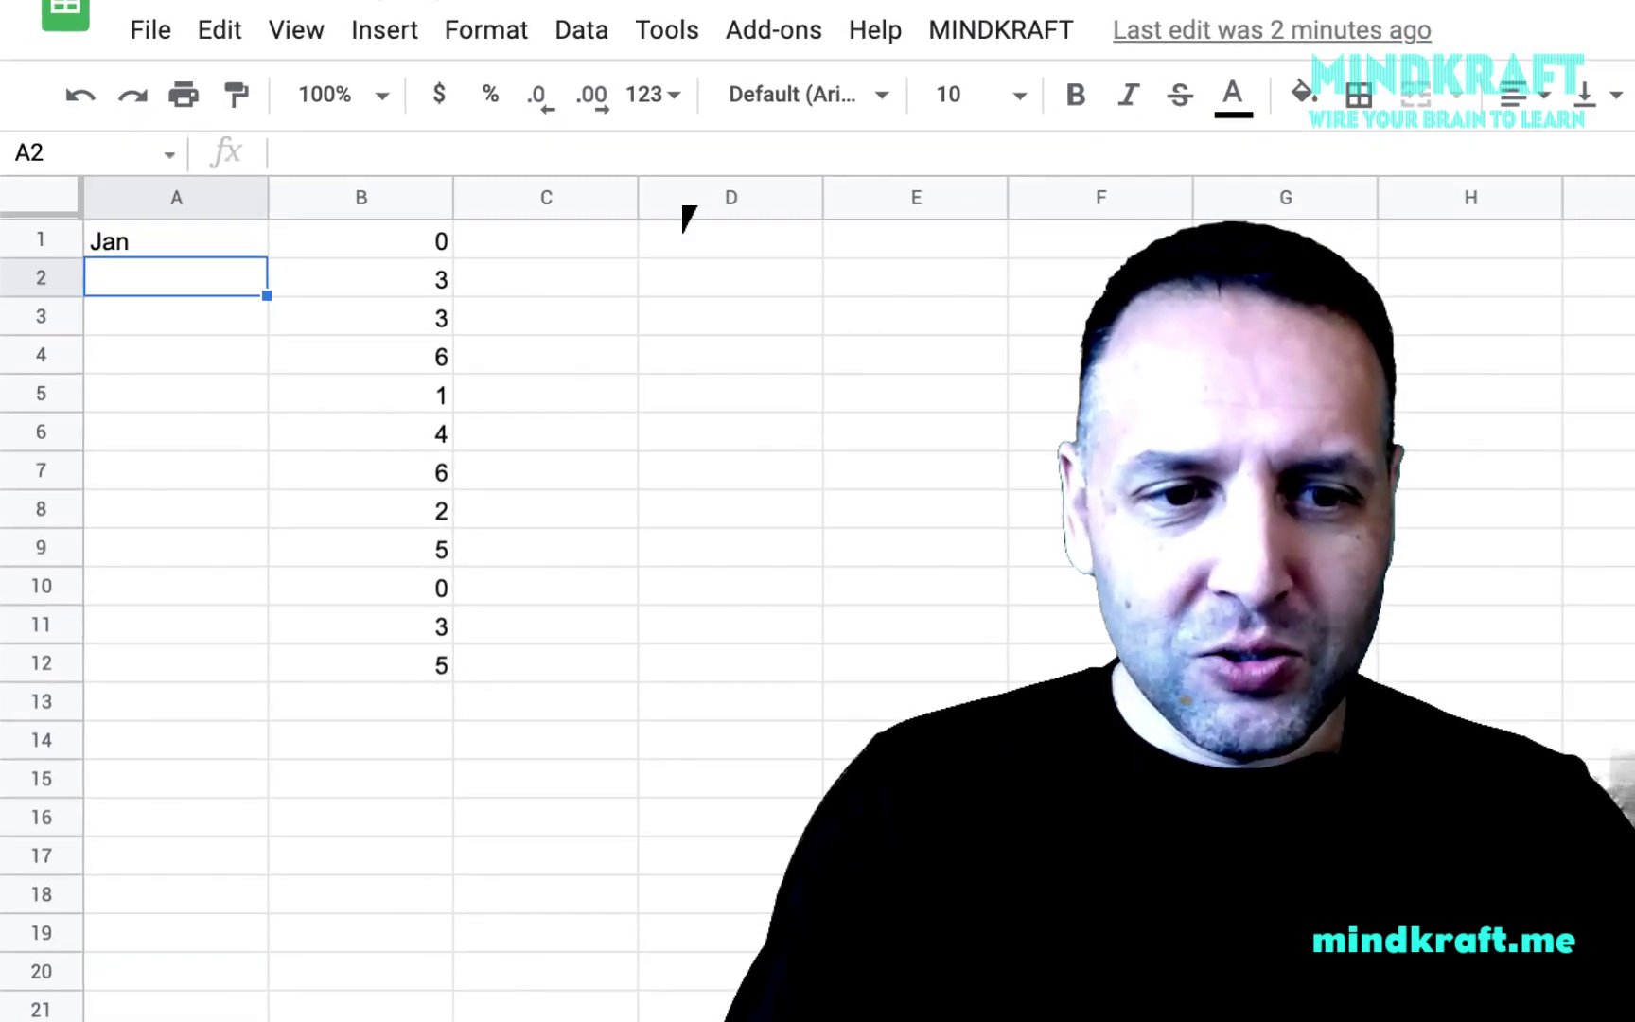
{"action": "left_click", "coordinate": [158, 241]}
{"action": "type", "text": "F"}
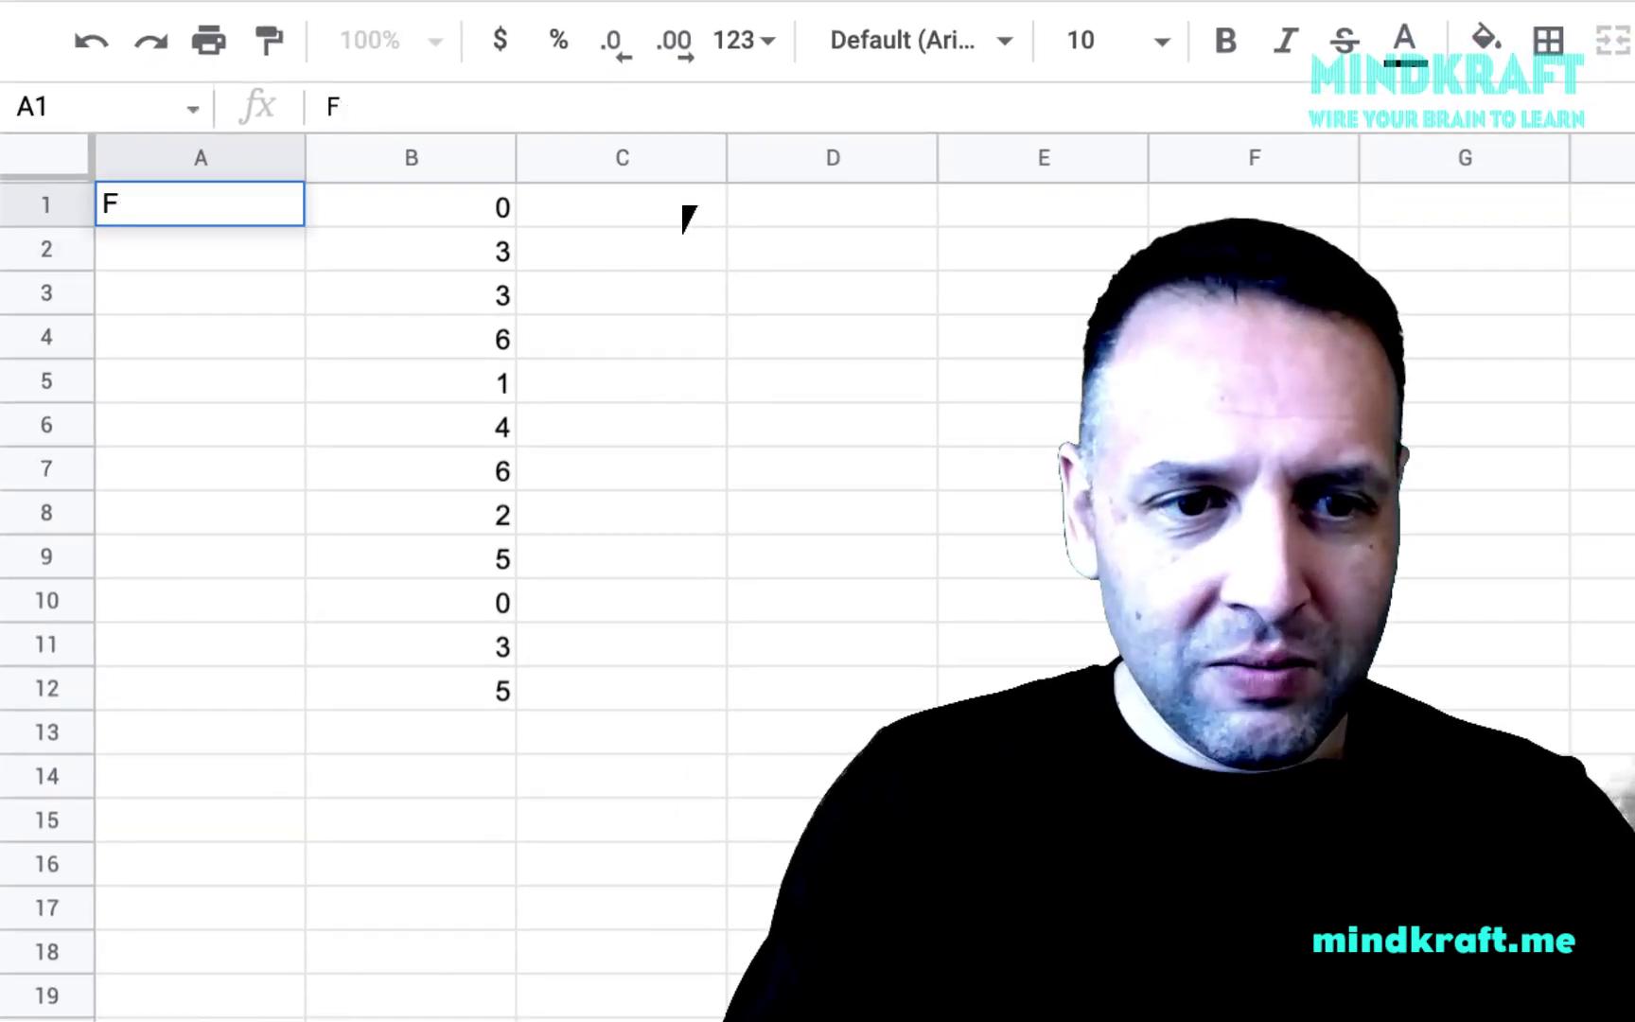
{"action": "key", "text": "BackSpace"}
{"action": "type", "text": "Jan"}
{"action": "key", "text": "Return"}
{"action": "type", "text": "Feb"}
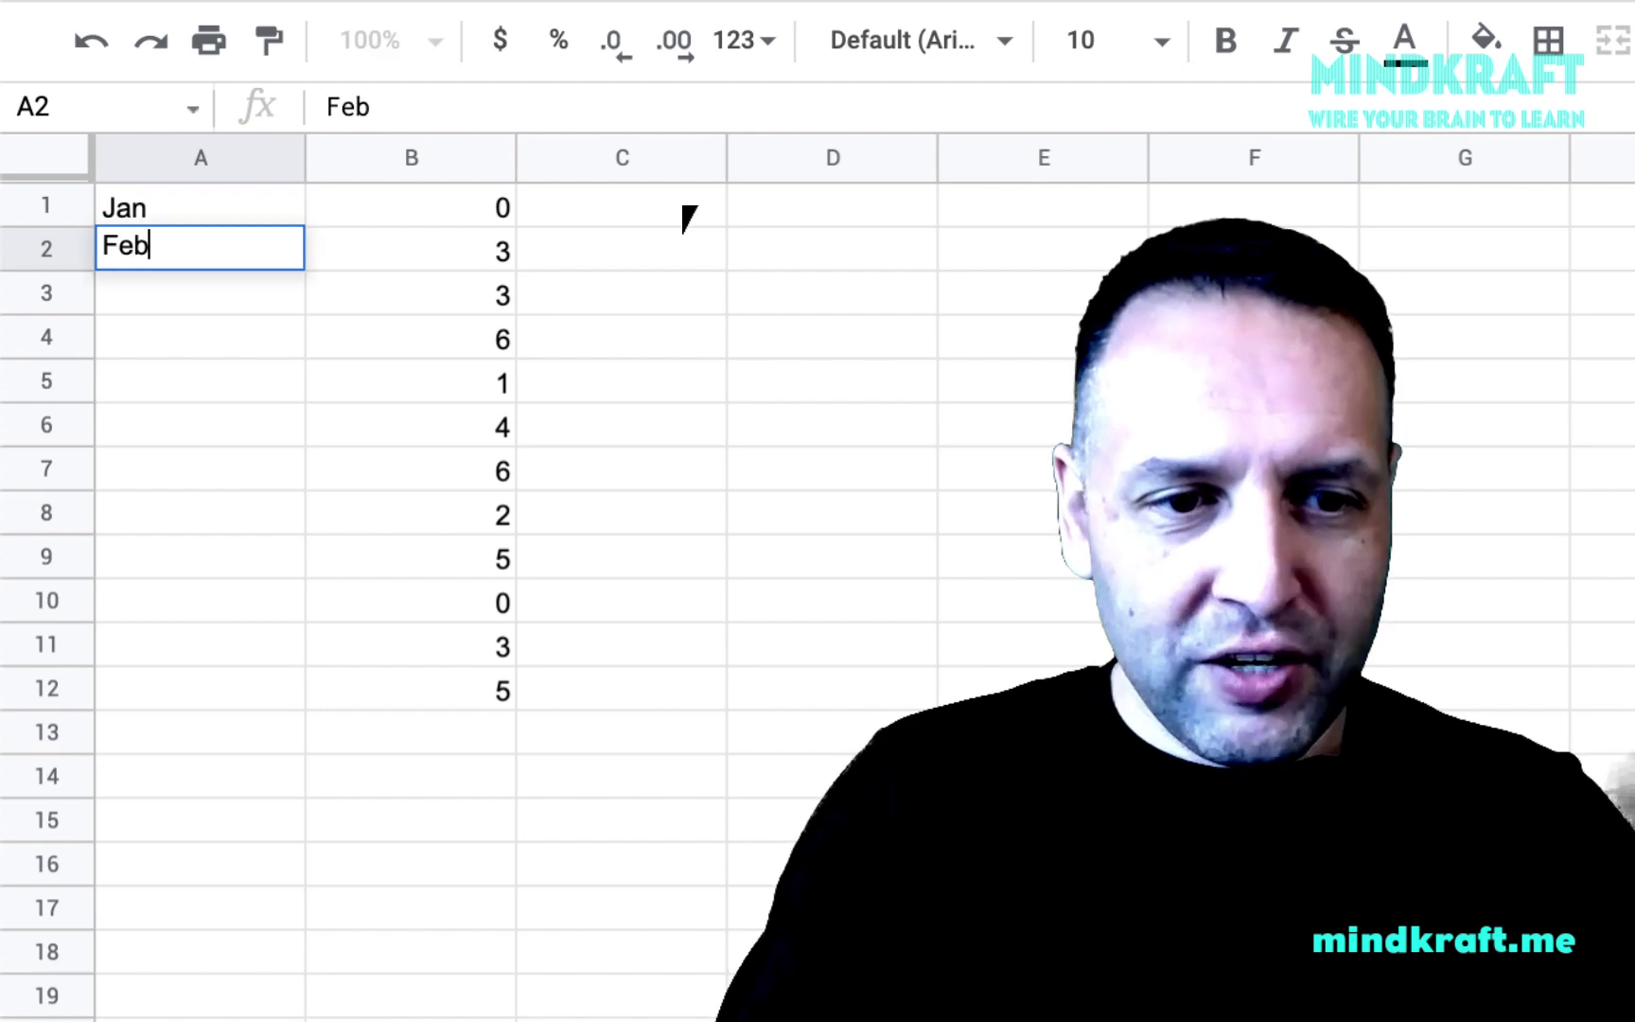
{"action": "key", "text": "Return"}
{"action": "left_click_drag", "start_coordinate": [165, 205], "coordinate": [164, 238]}
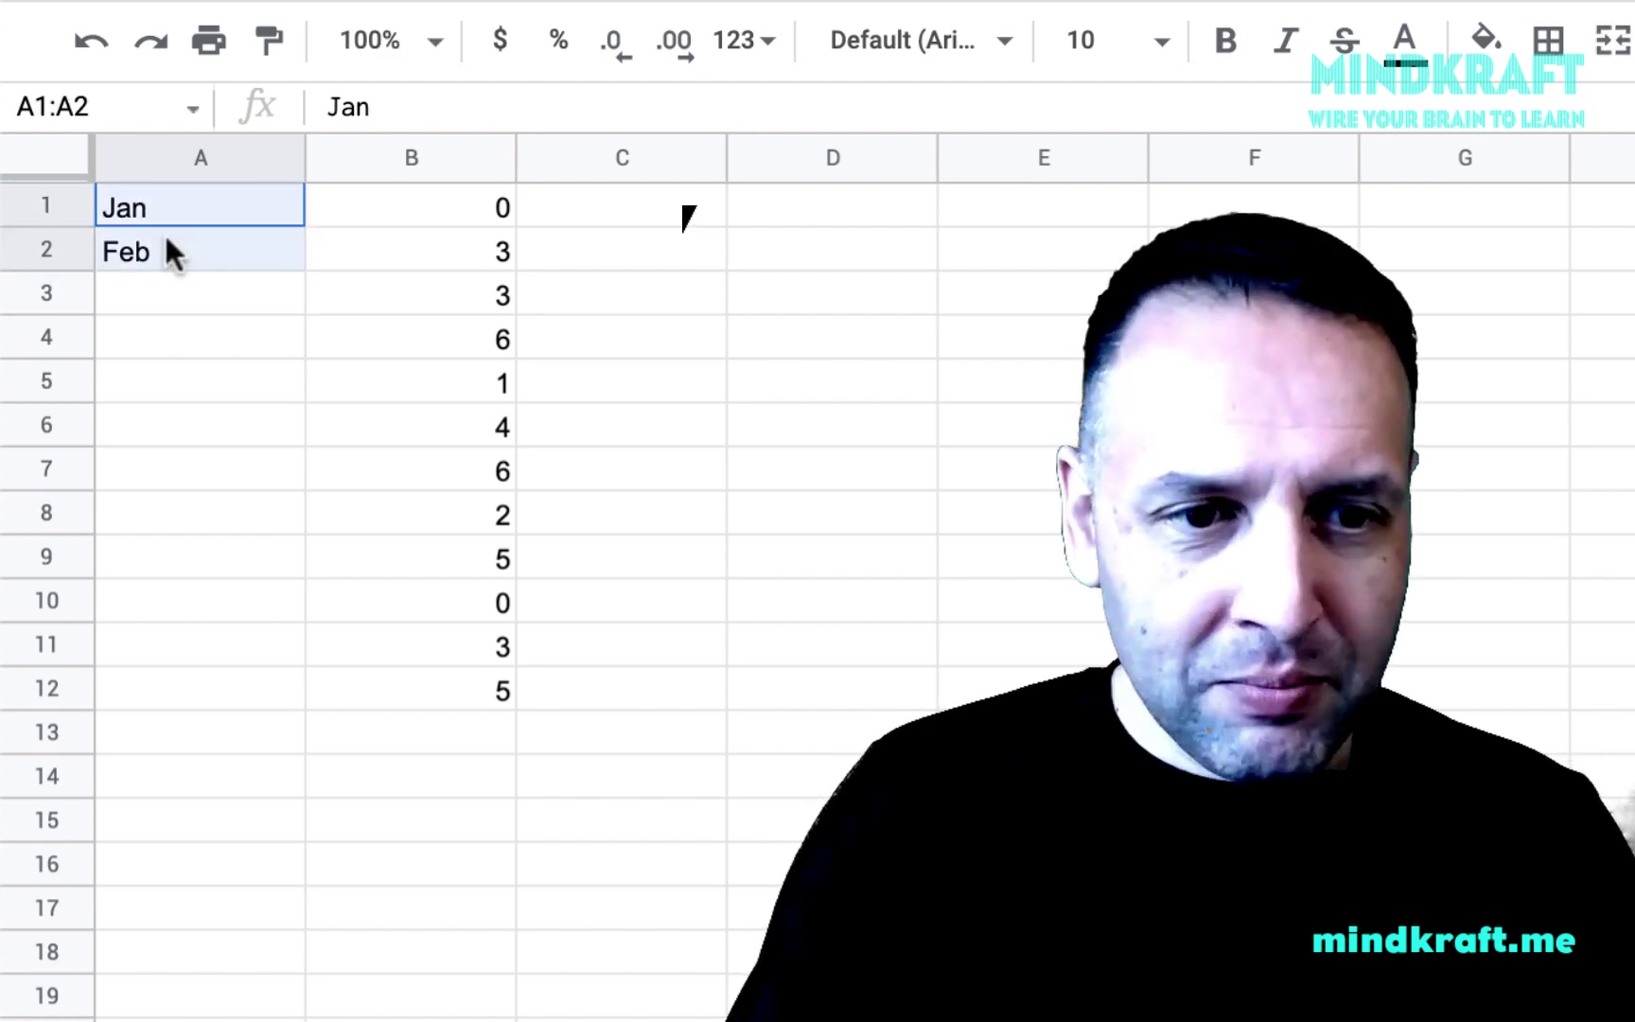
{"action": "left_click_drag", "start_coordinate": [302, 269], "coordinate": [289, 692]}
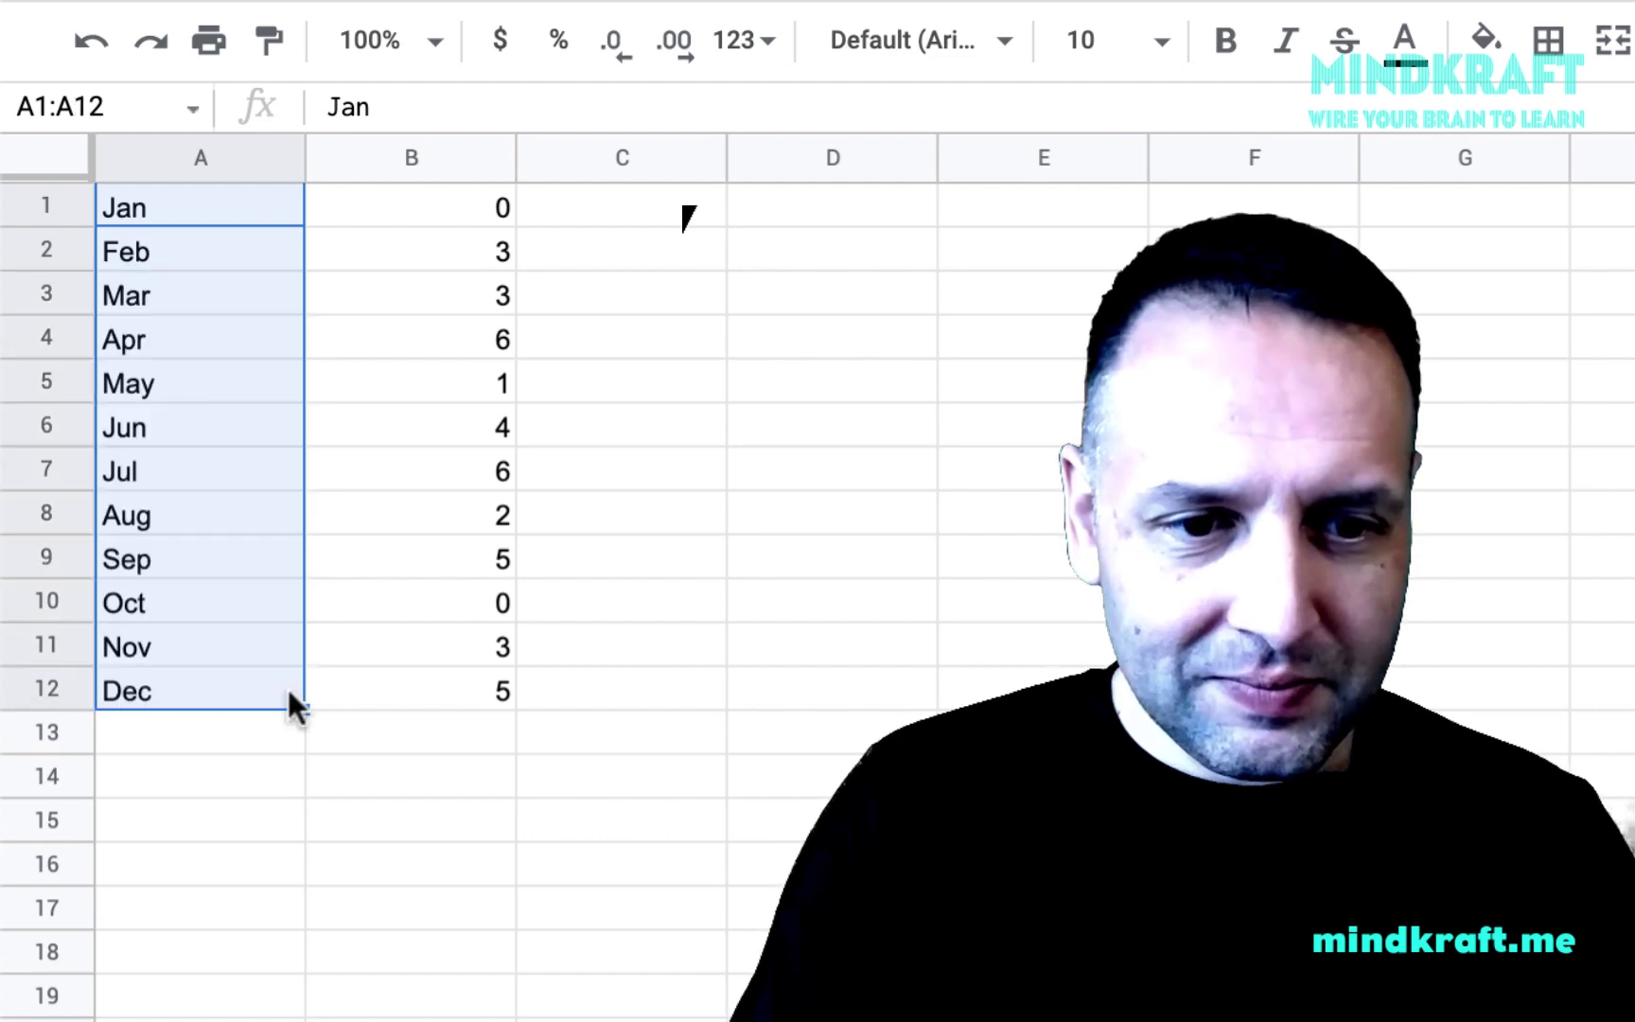
Start the weekday names Sun, Mon in A14:A15 and extend them down the column.
{"action": "left_click", "coordinate": [156, 776]}
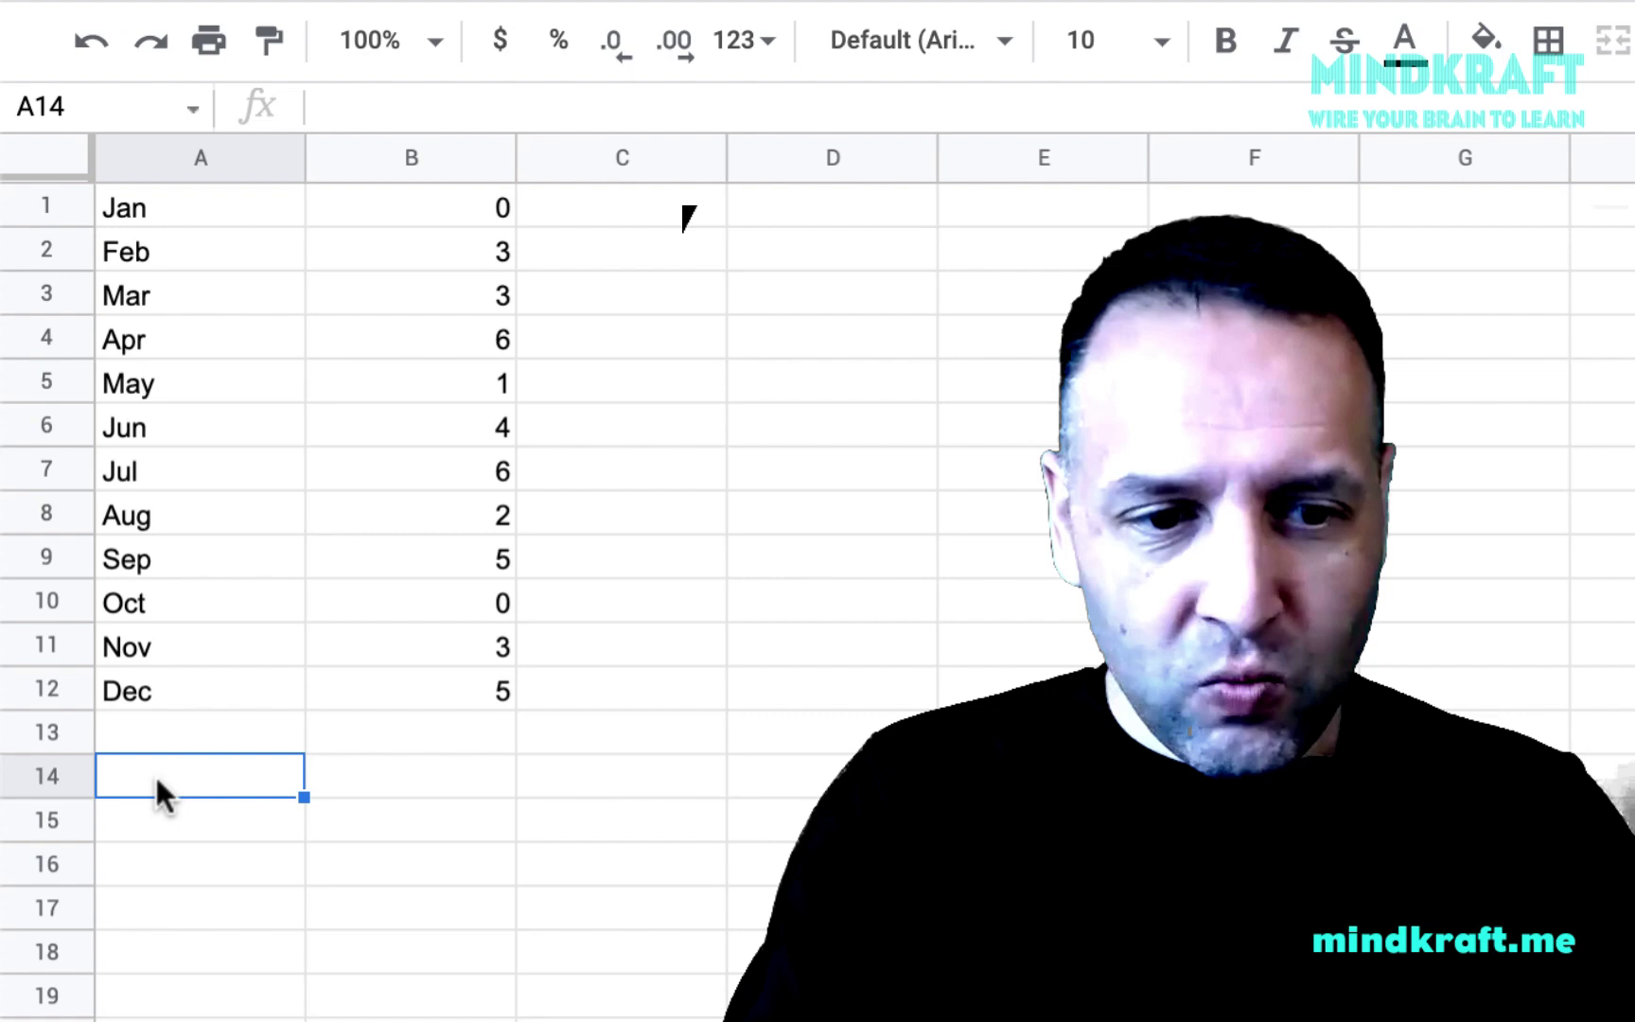
{"action": "type", "text": "Sun"}
{"action": "key", "text": "Return"}
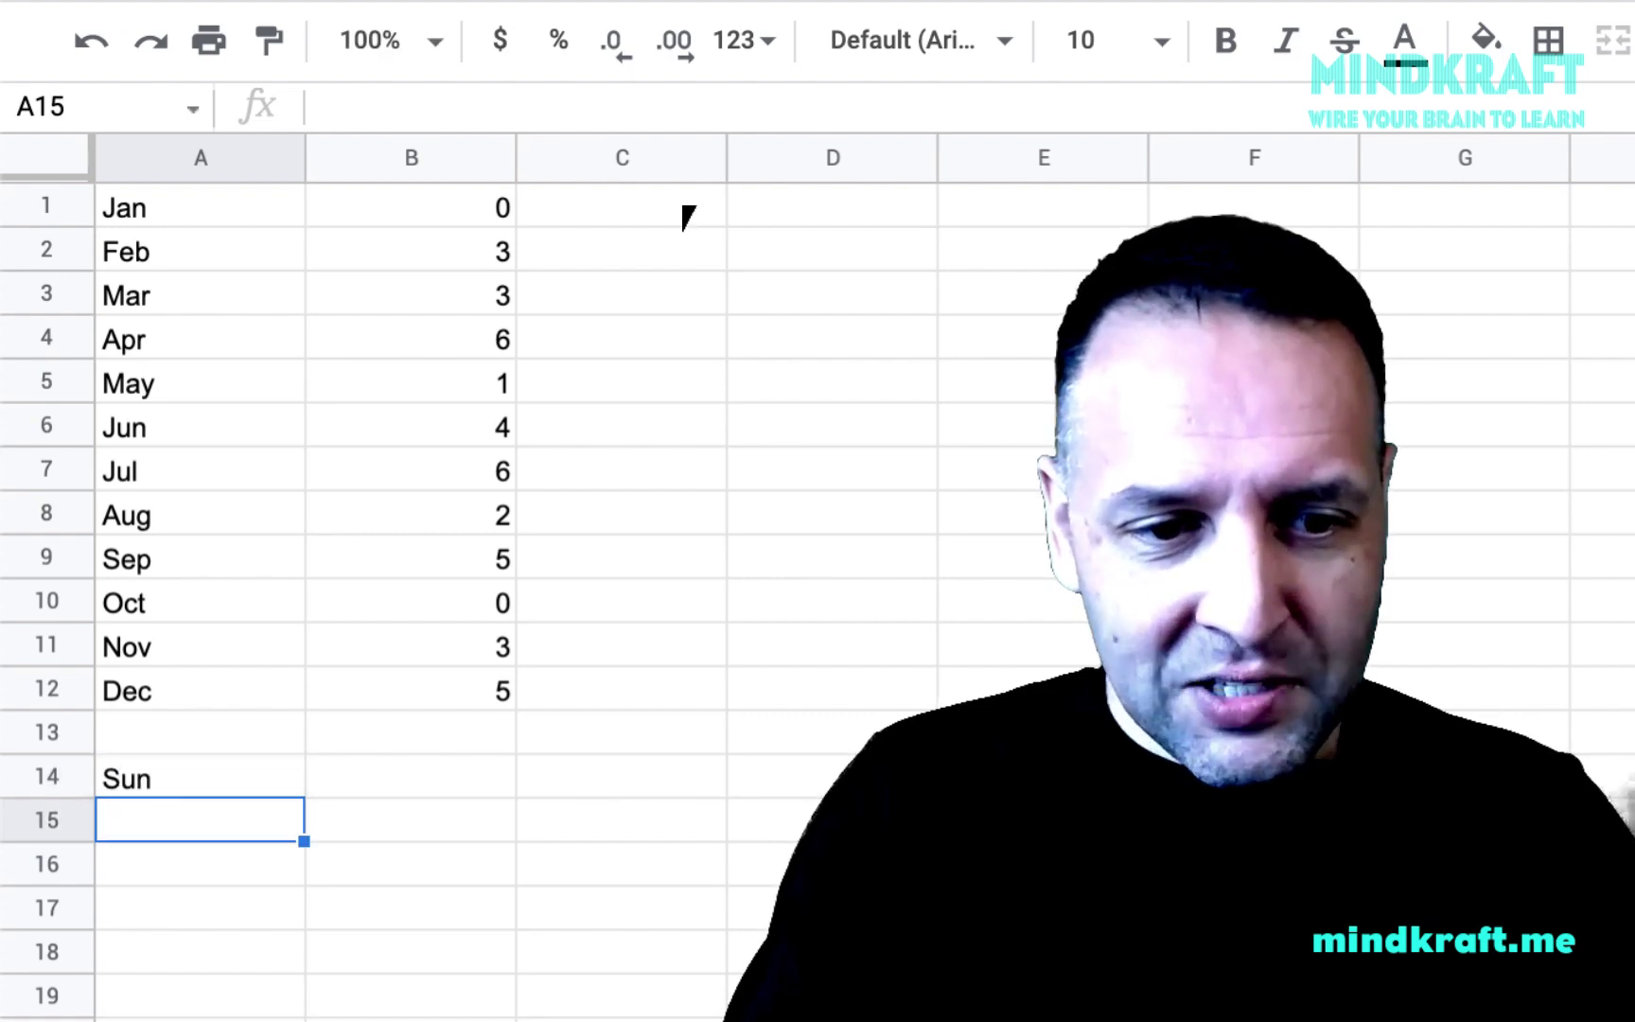
{"action": "type", "text": "Mon"}
{"action": "key", "text": "Return"}
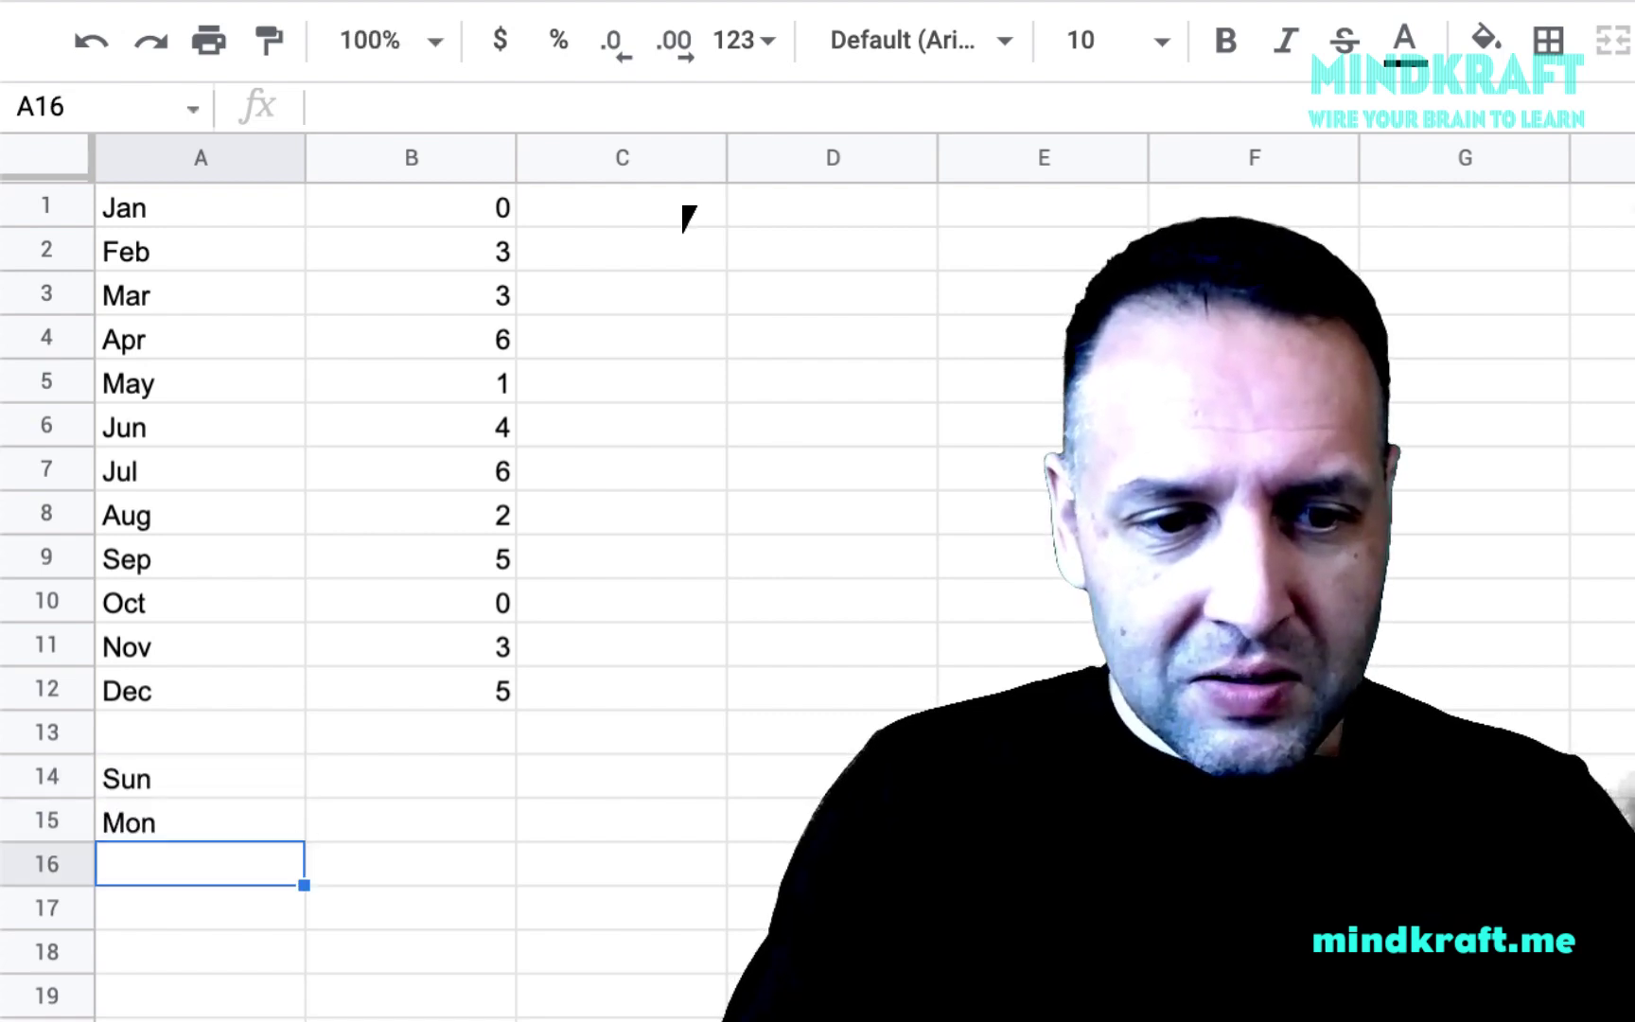
{"action": "left_click", "coordinate": [195, 774]}
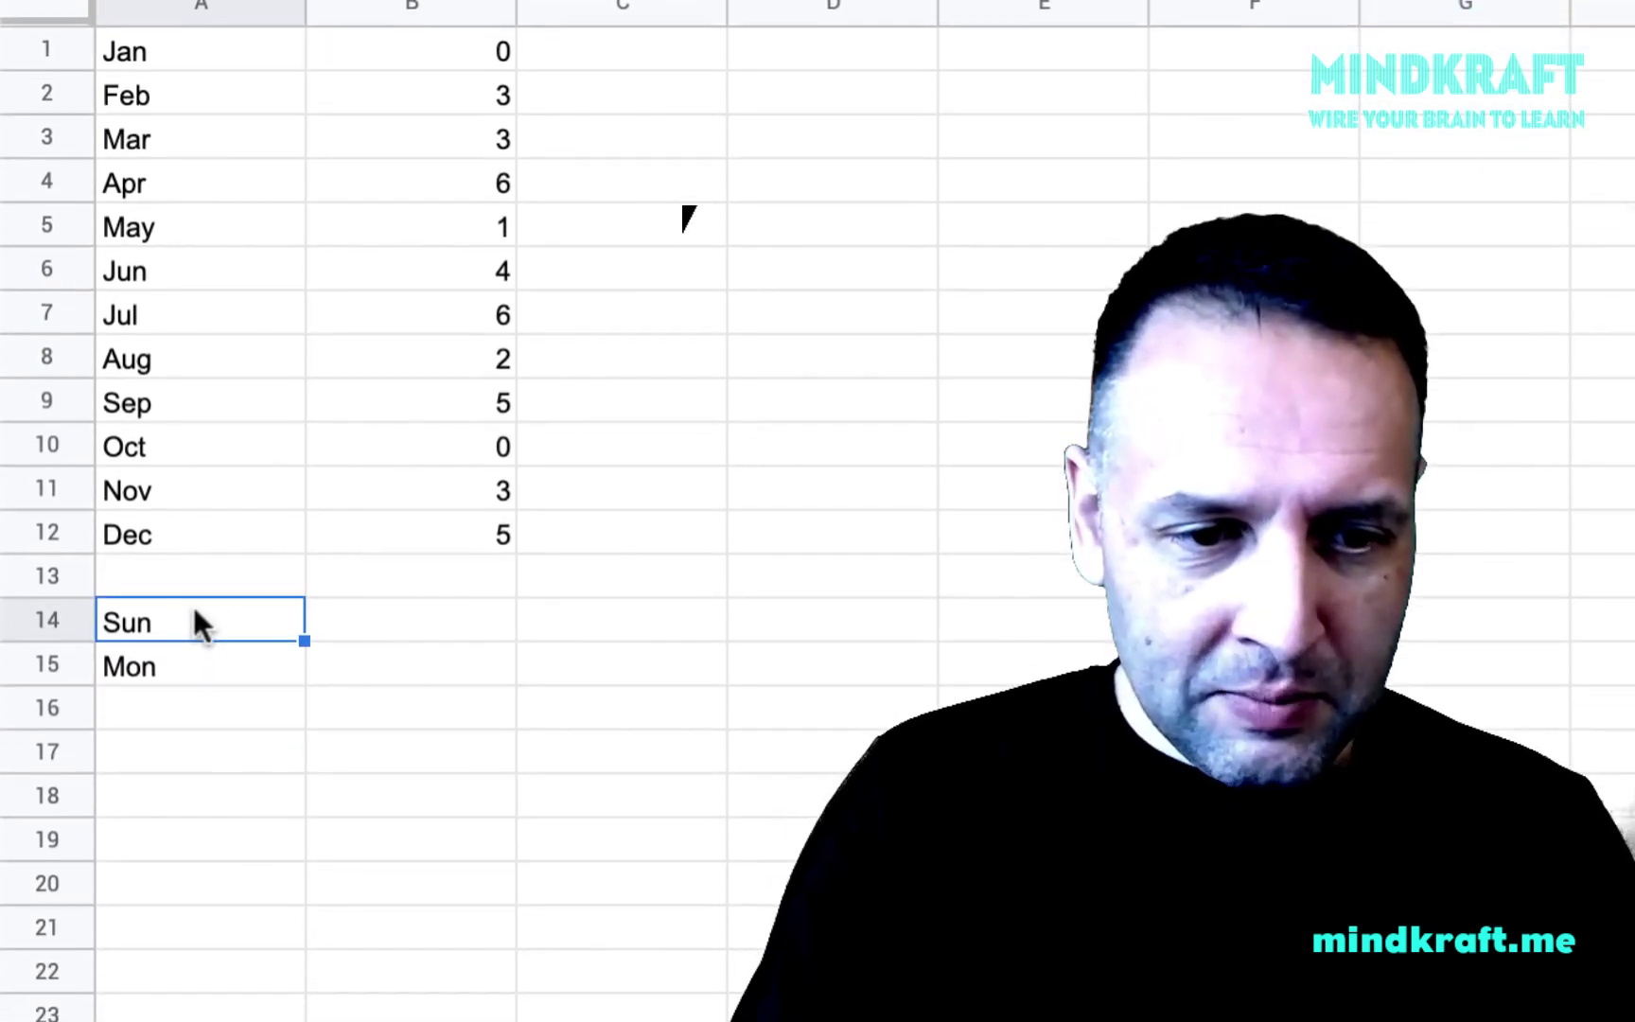
{"action": "left_click_drag", "start_coordinate": [196, 625], "coordinate": [274, 931]}
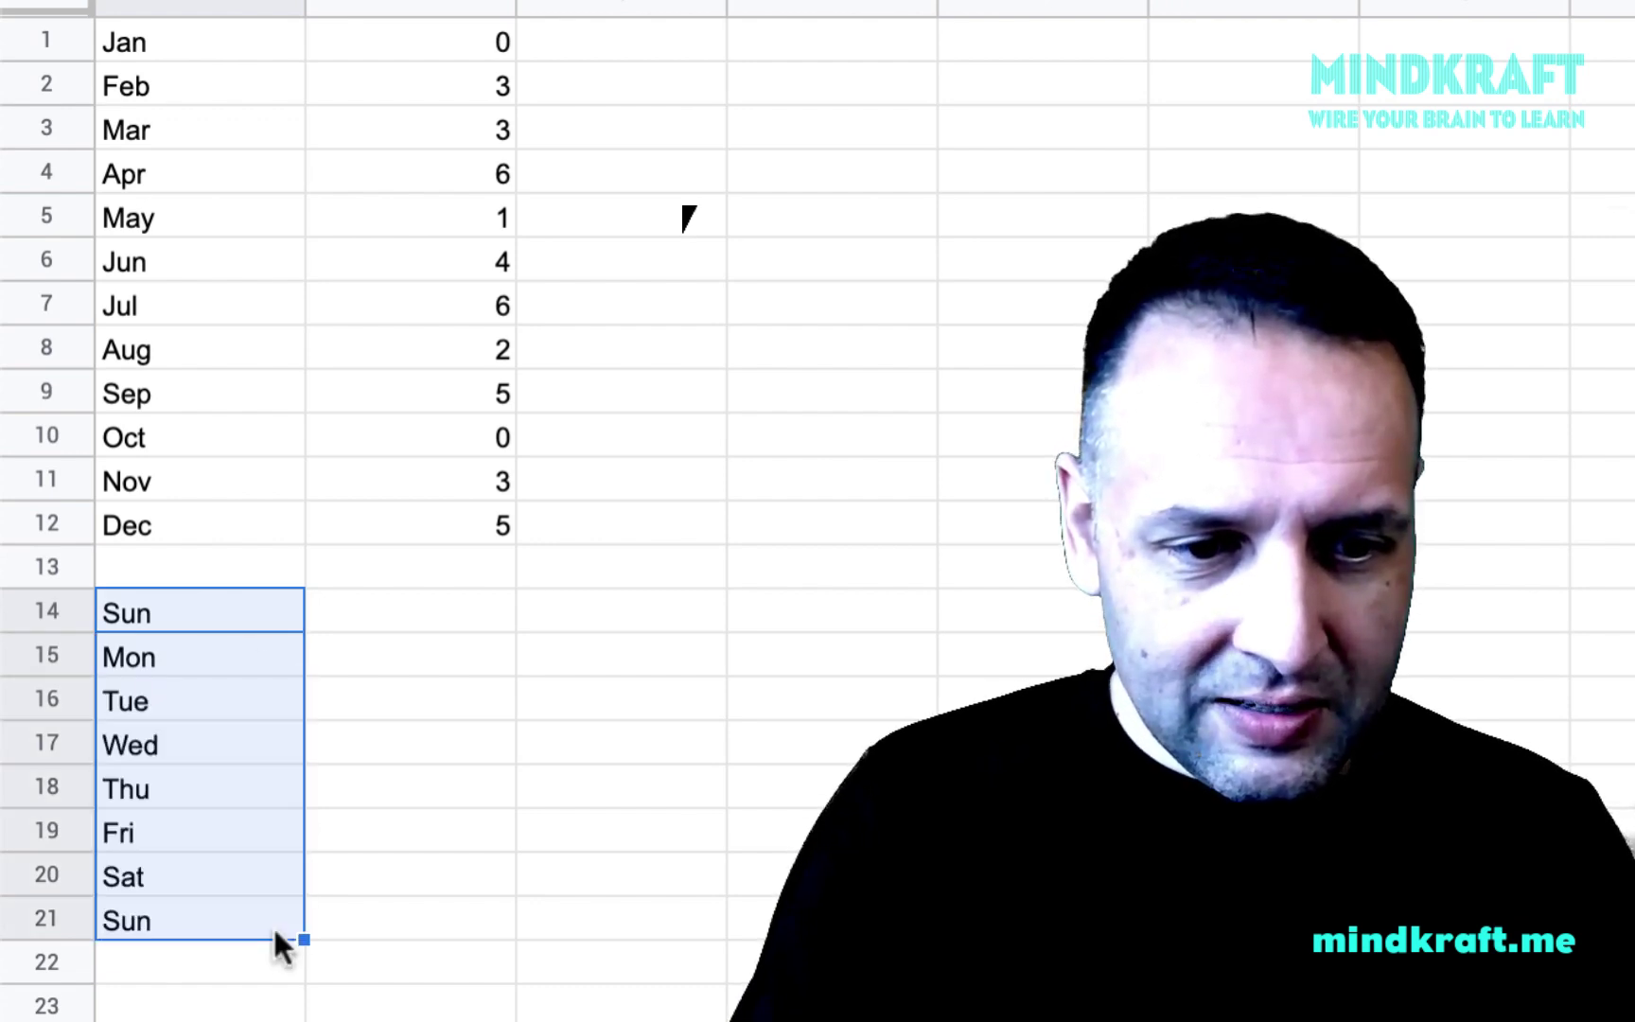
Delete the duplicate Sun in A21.
{"action": "left_click", "coordinate": [299, 959]}
{"action": "left_click", "coordinate": [208, 926]}
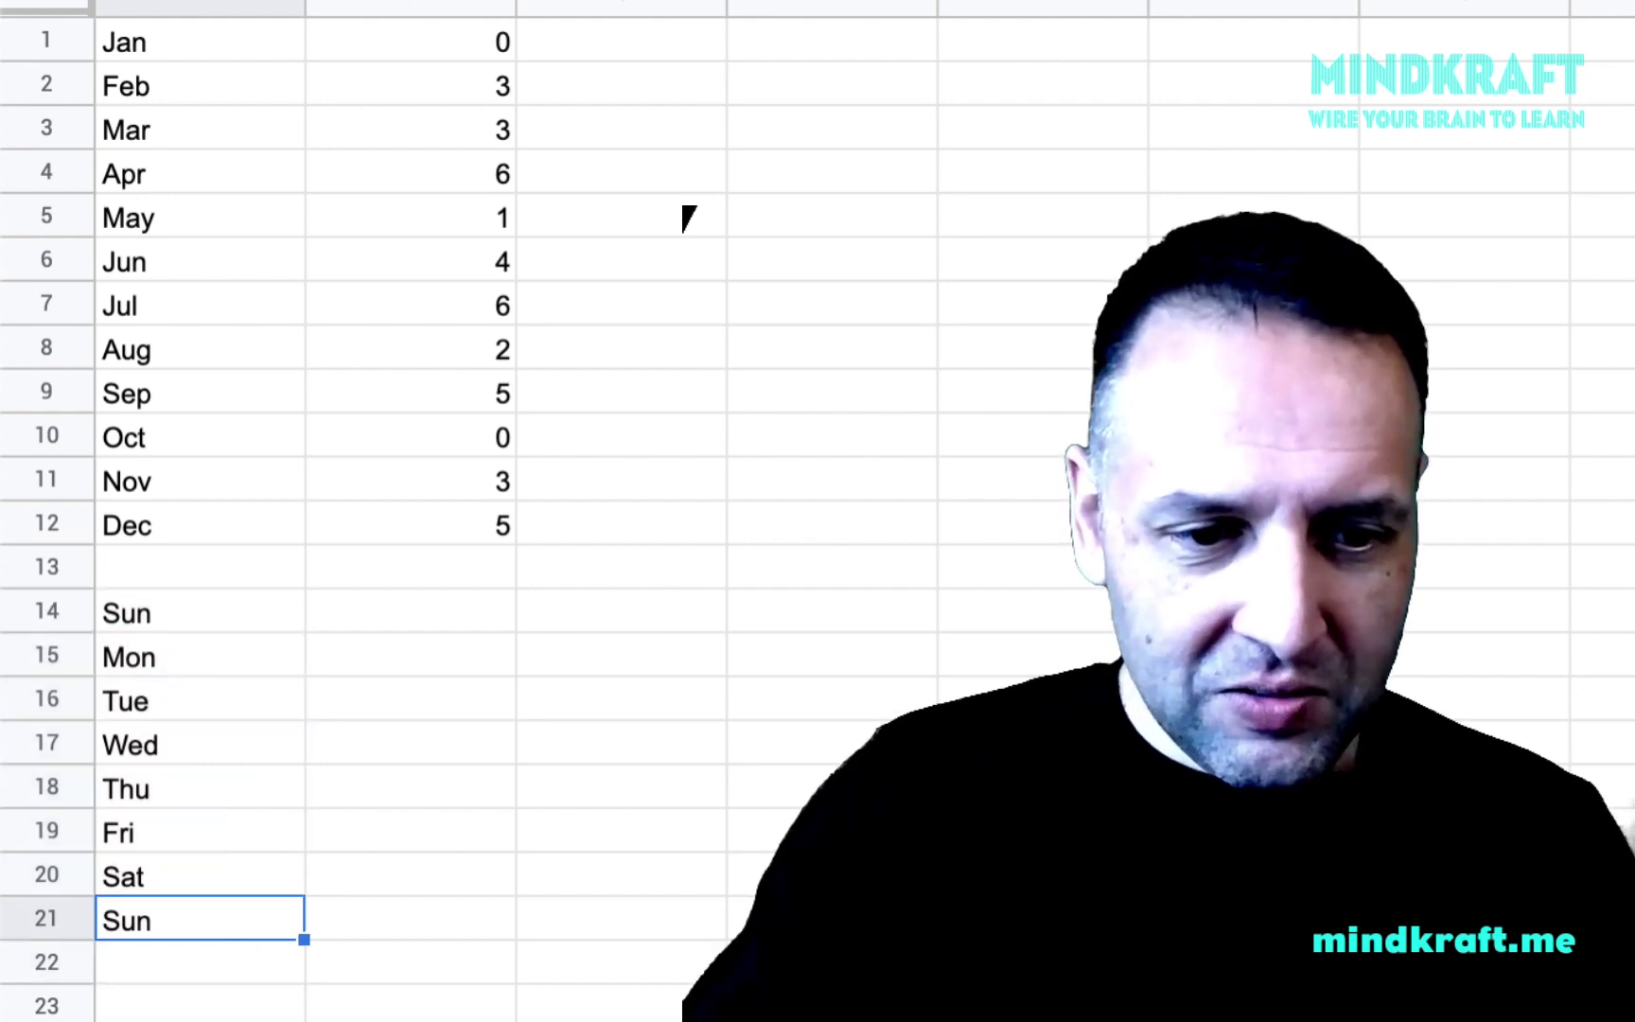
{"action": "key", "text": "Delete"}
Number the weekdays 0 through 6 in B14:B20 from a 0, 1 series.
{"action": "left_click", "coordinate": [412, 606]}
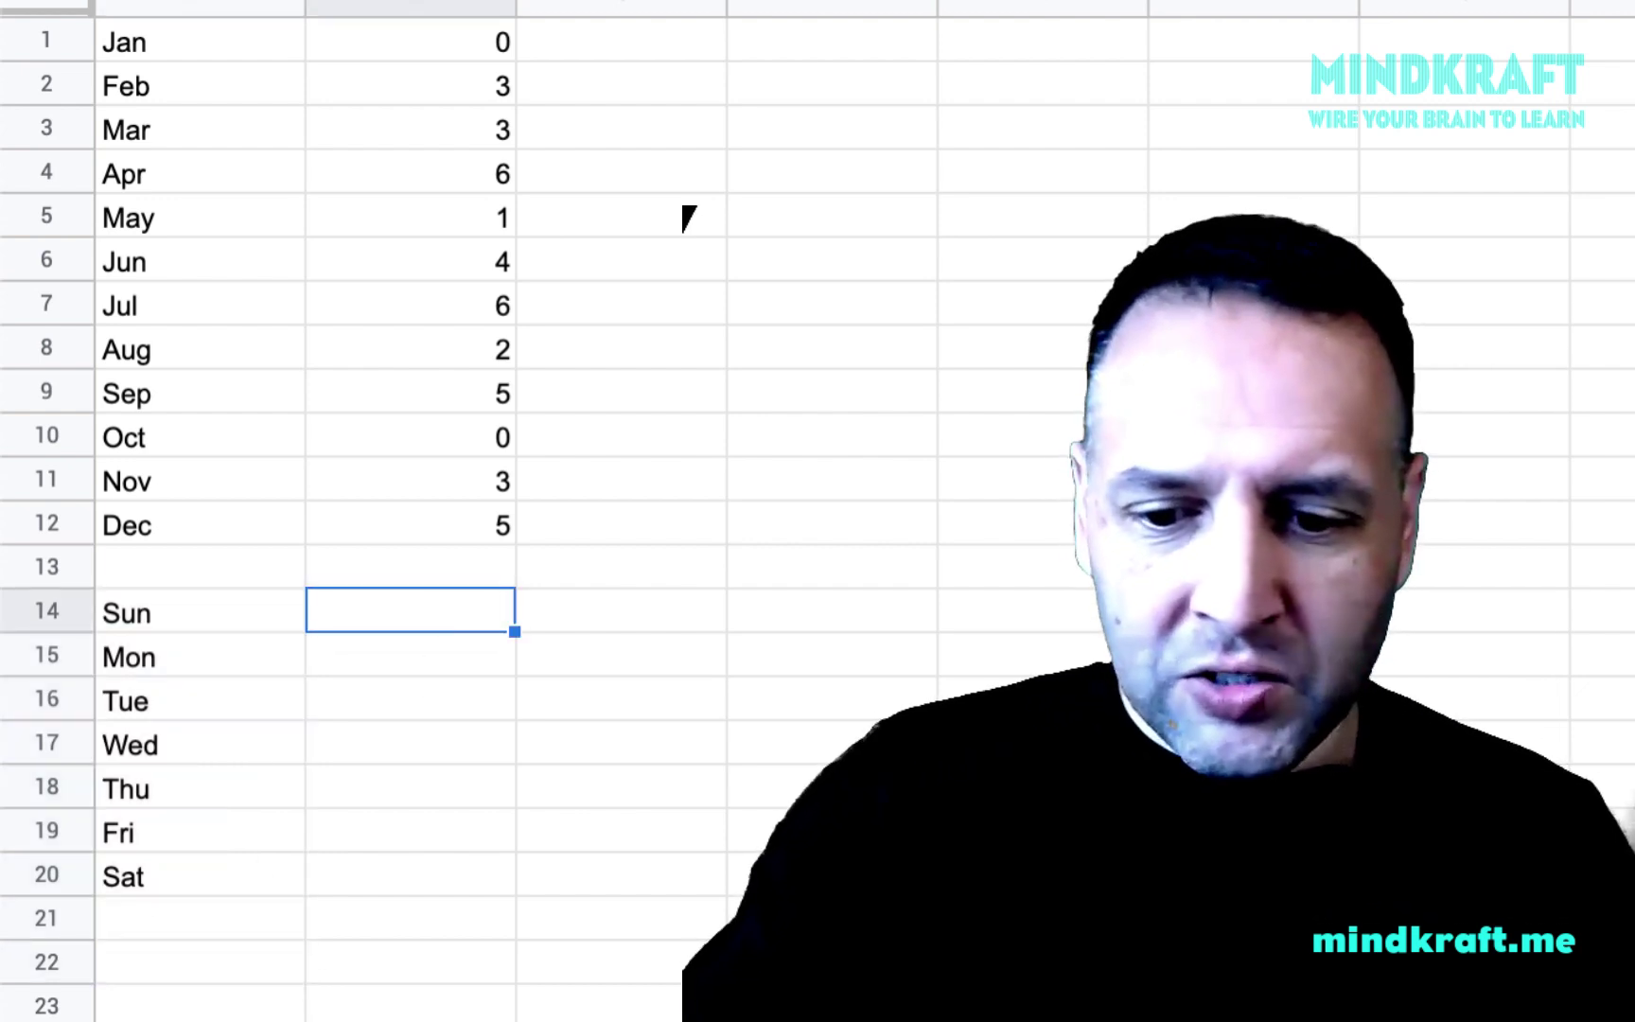
{"action": "type", "text": "0"}
{"action": "key", "text": "Return"}
{"action": "type", "text": "1"}
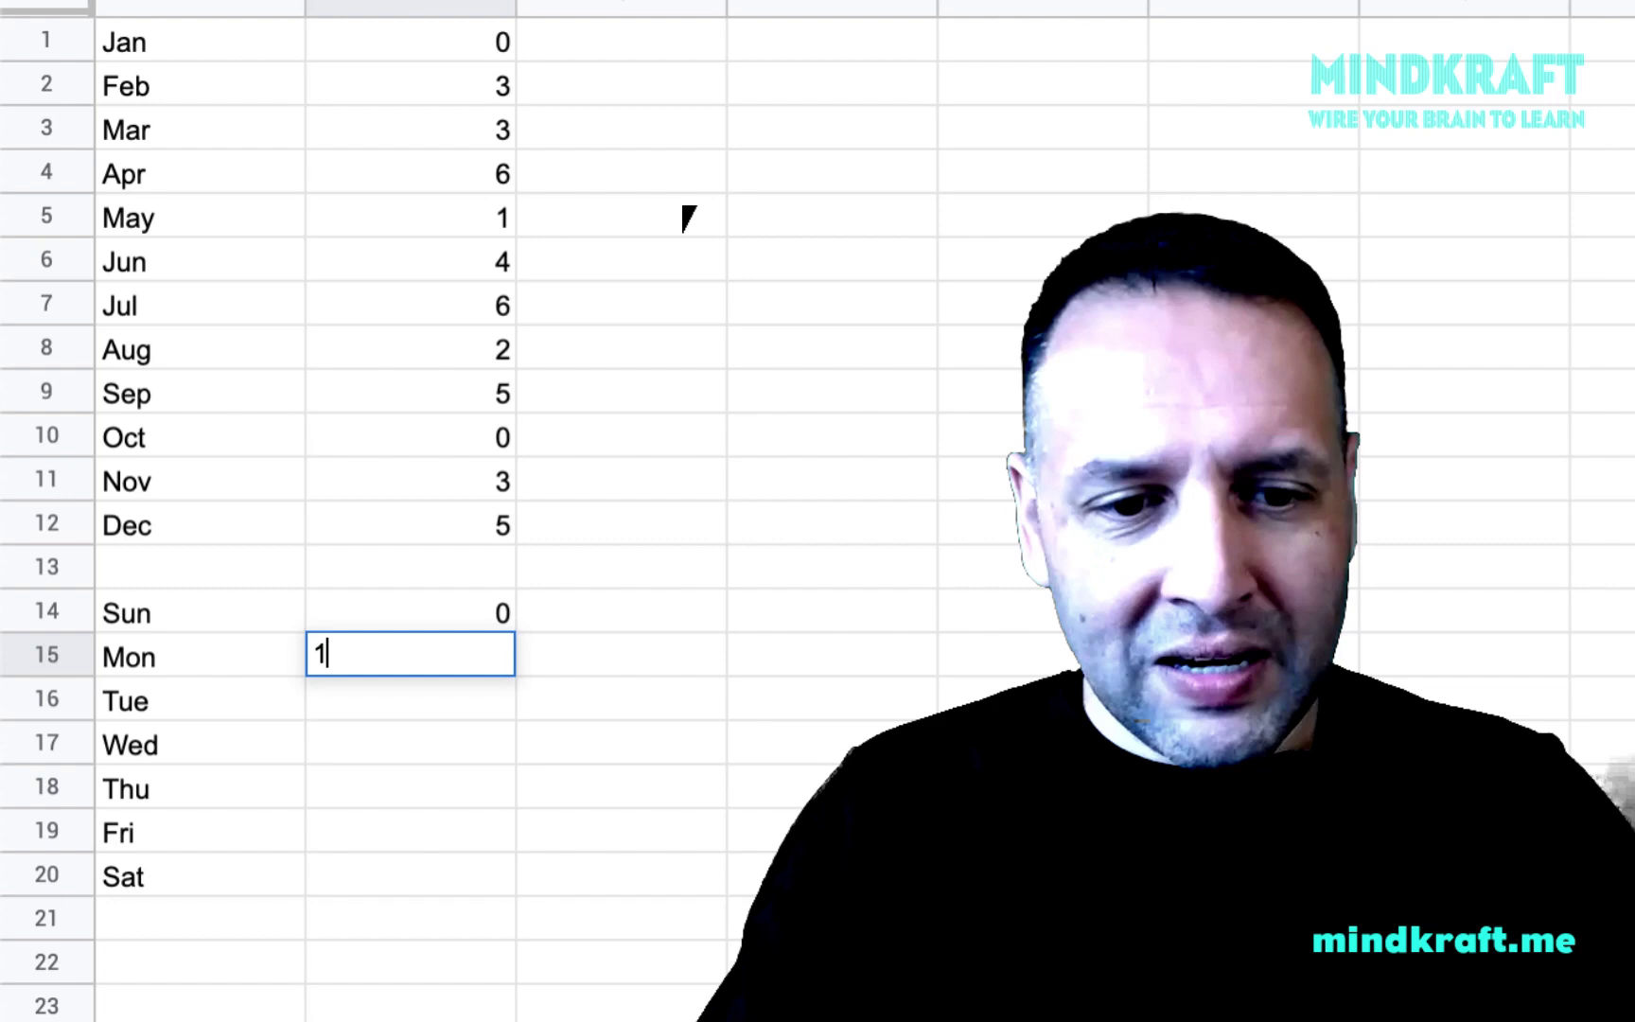
{"action": "key", "text": "Return"}
{"action": "left_click_drag", "start_coordinate": [461, 608], "coordinate": [500, 871]}
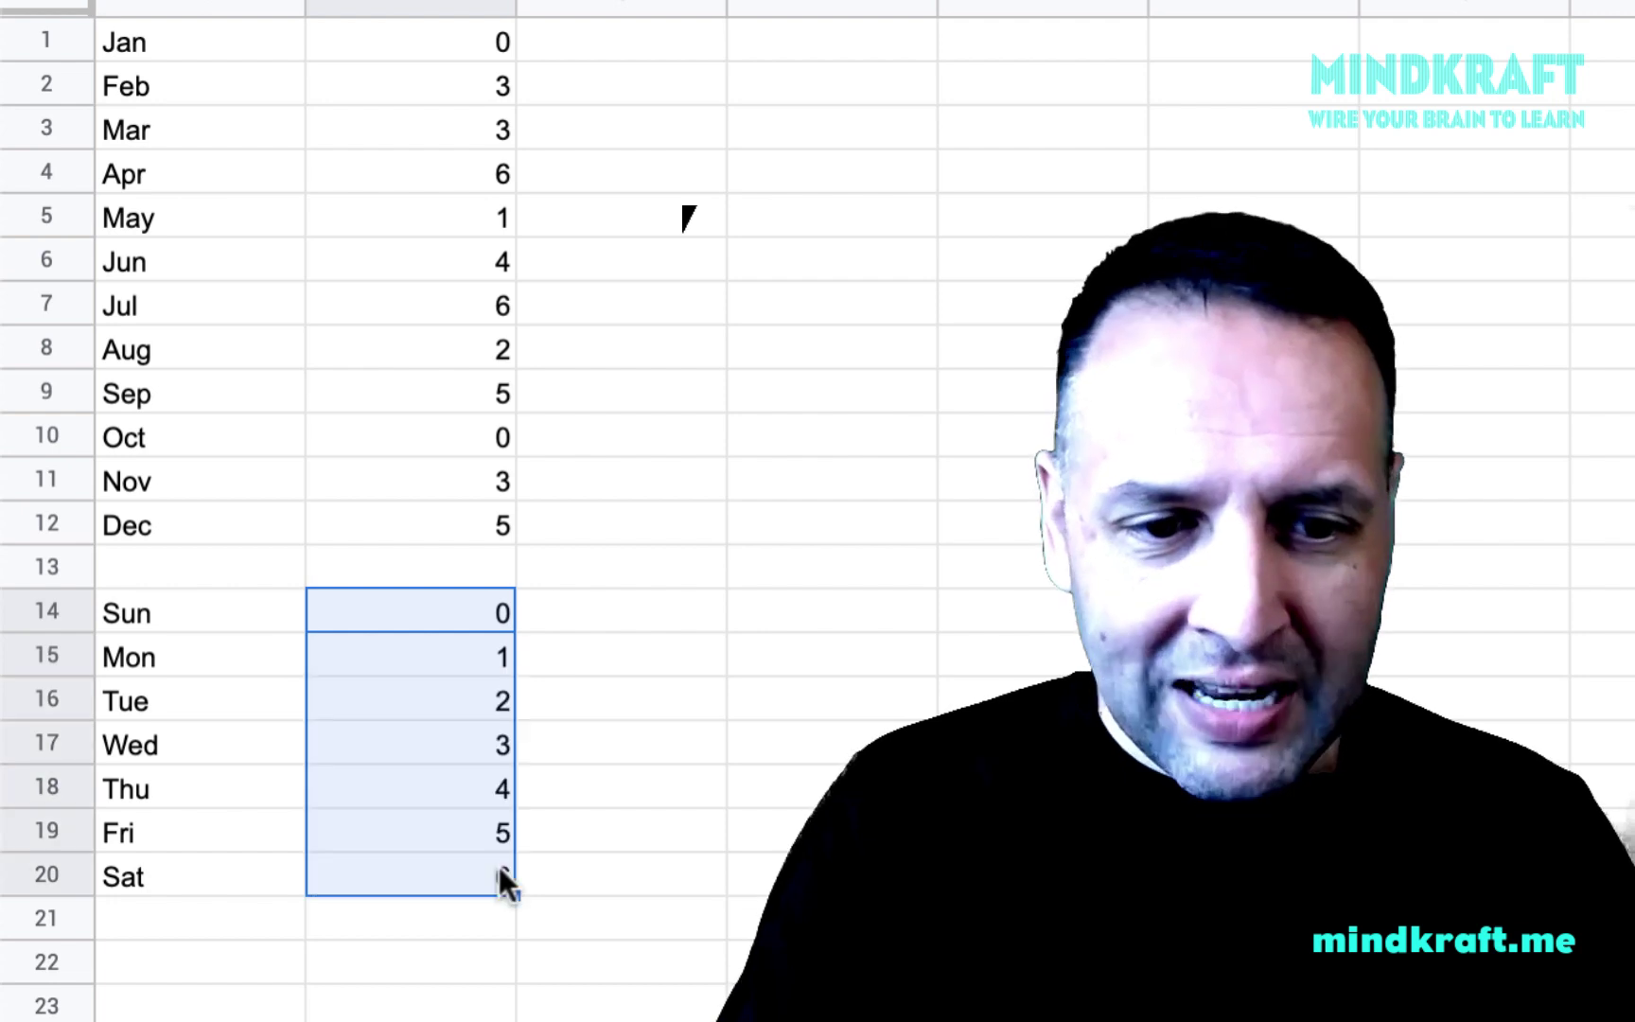
{"action": "left_click", "coordinate": [595, 659]}
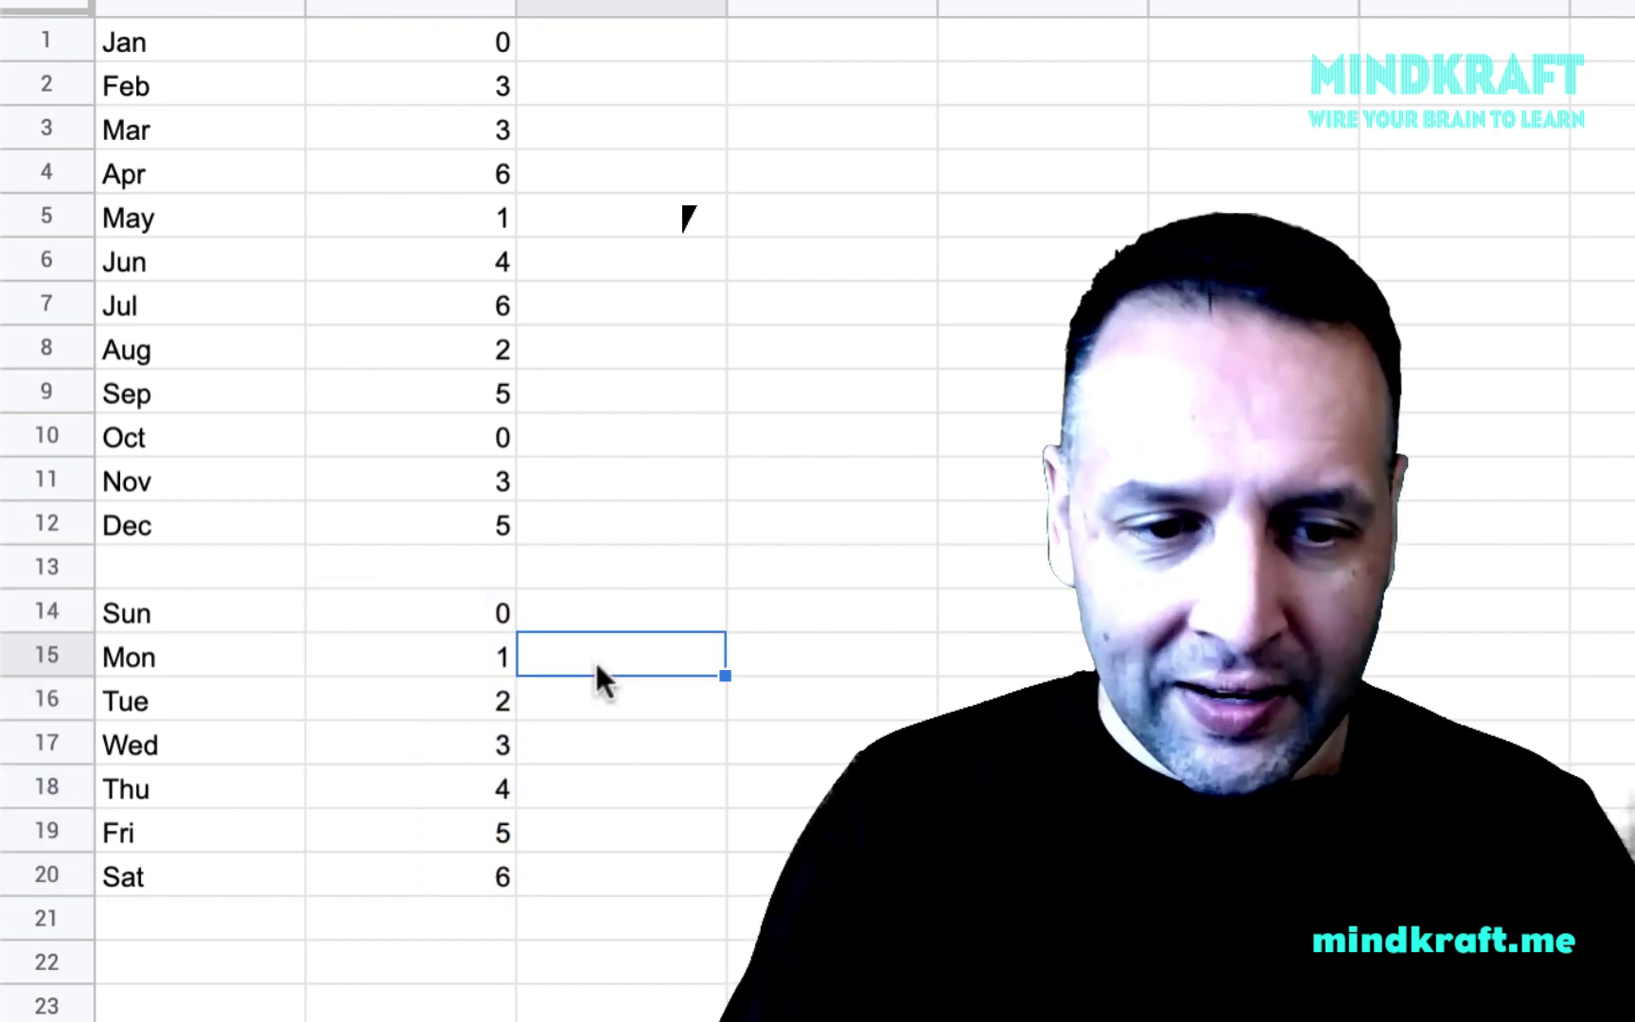
{"action": "left_click", "coordinate": [466, 610]}
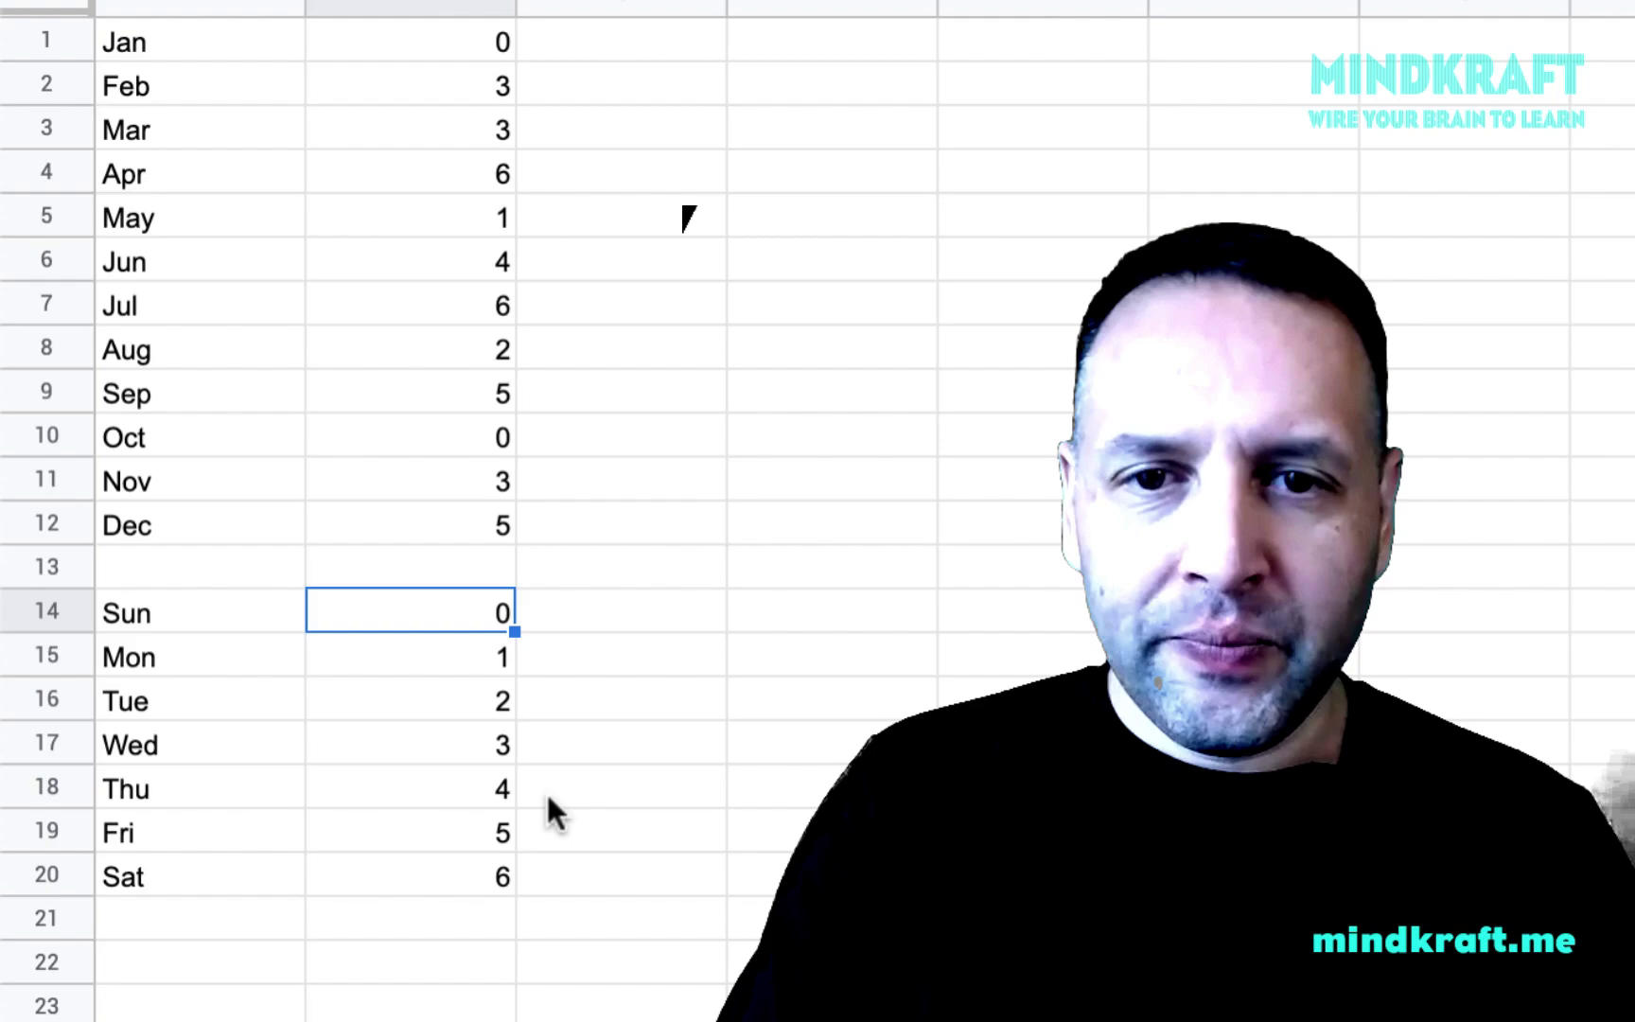
Scroll the Terminal to show the full cal 1974 output.
{"action": "key", "text": "super+Tab"}
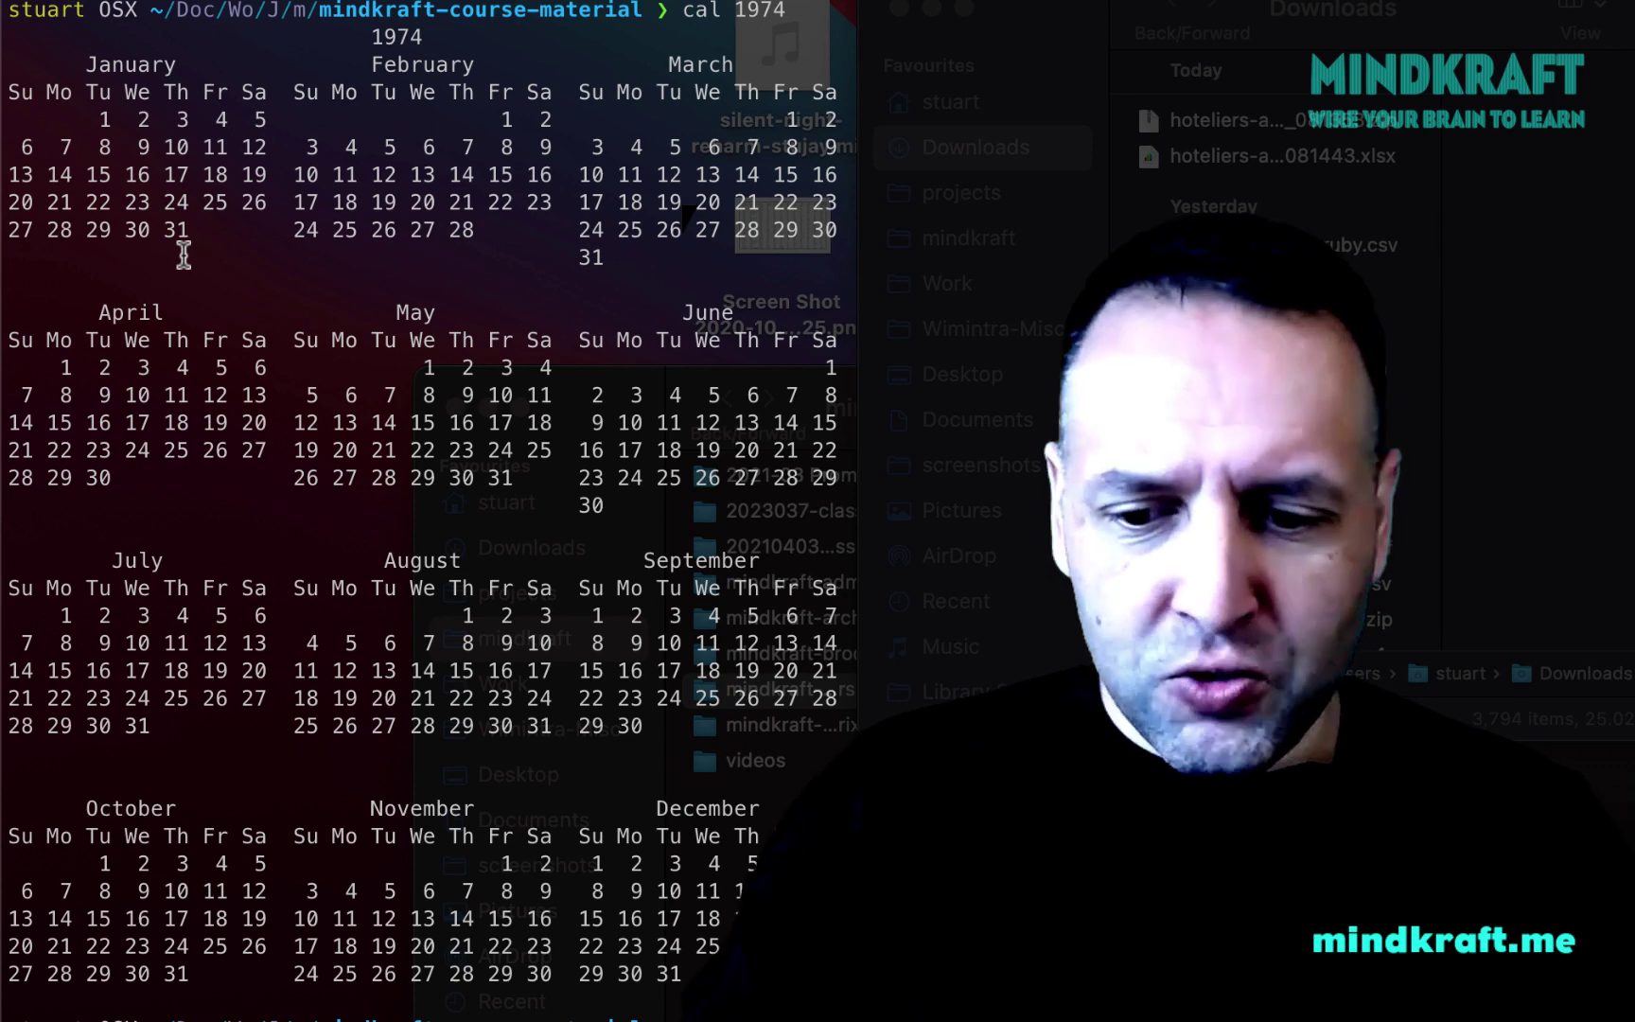
{"action": "scroll", "coordinate": [183, 254], "scroll_direction": "down", "scroll_amount": 2}
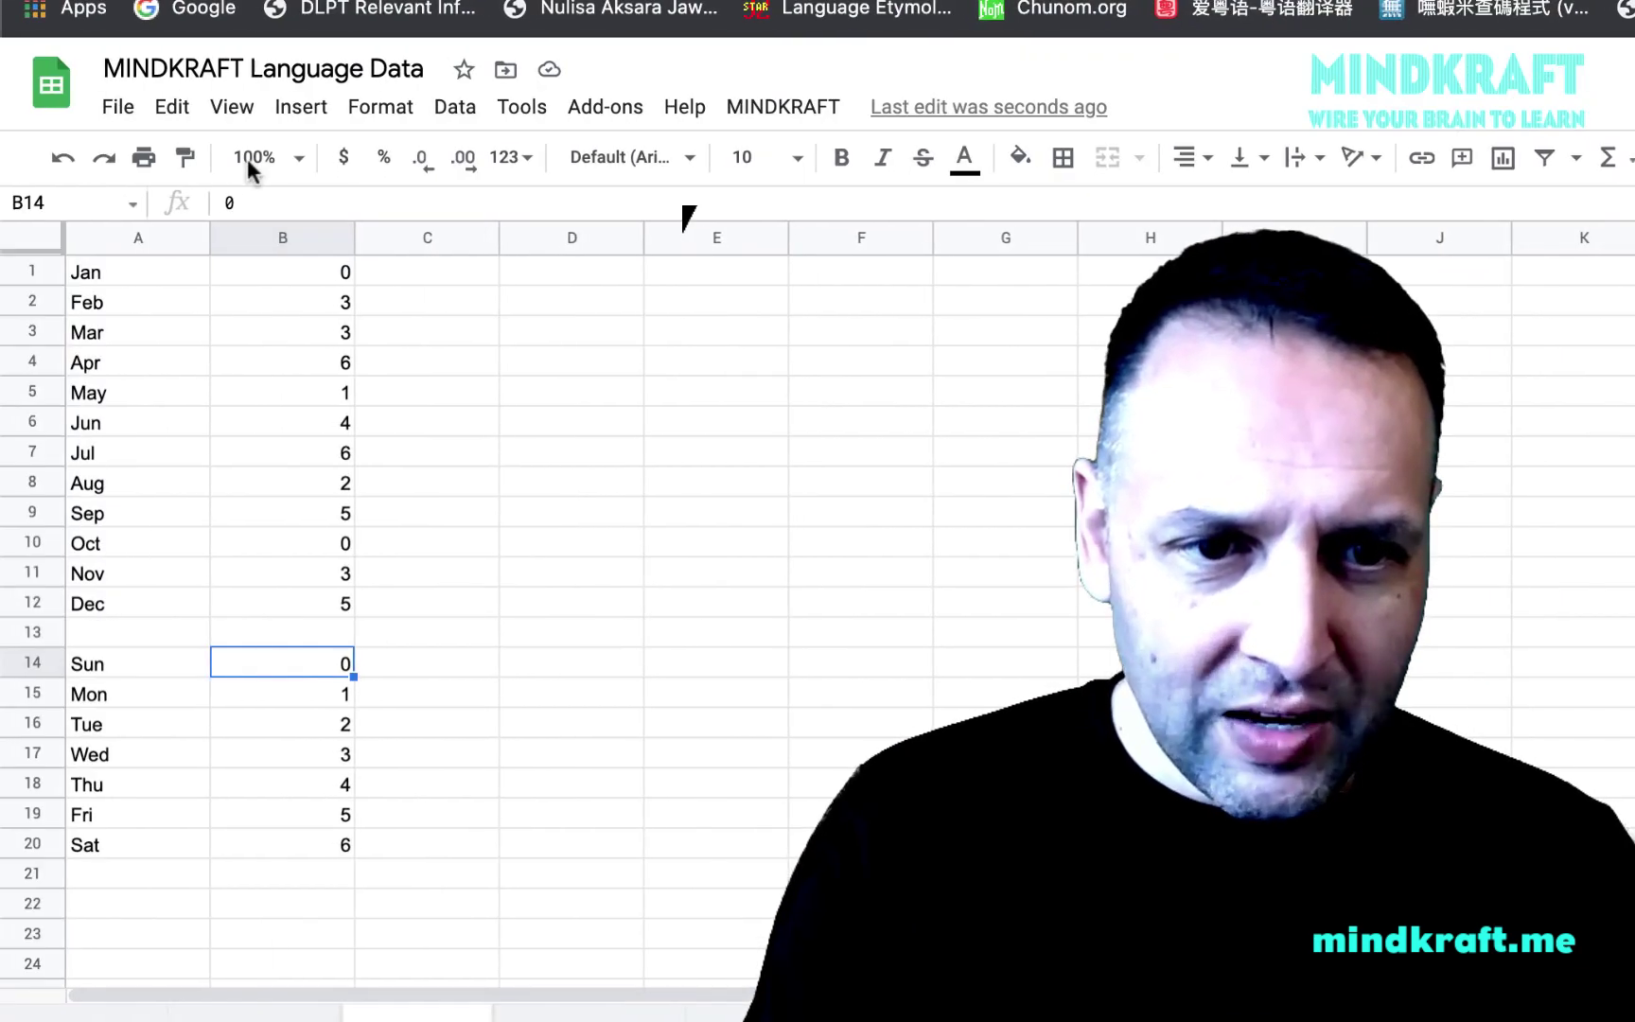
Review the month codes for Jan, Feb and Apr (0, 3, 6), then return to the 1974 calendar.
{"action": "left_click", "coordinate": [331, 299]}
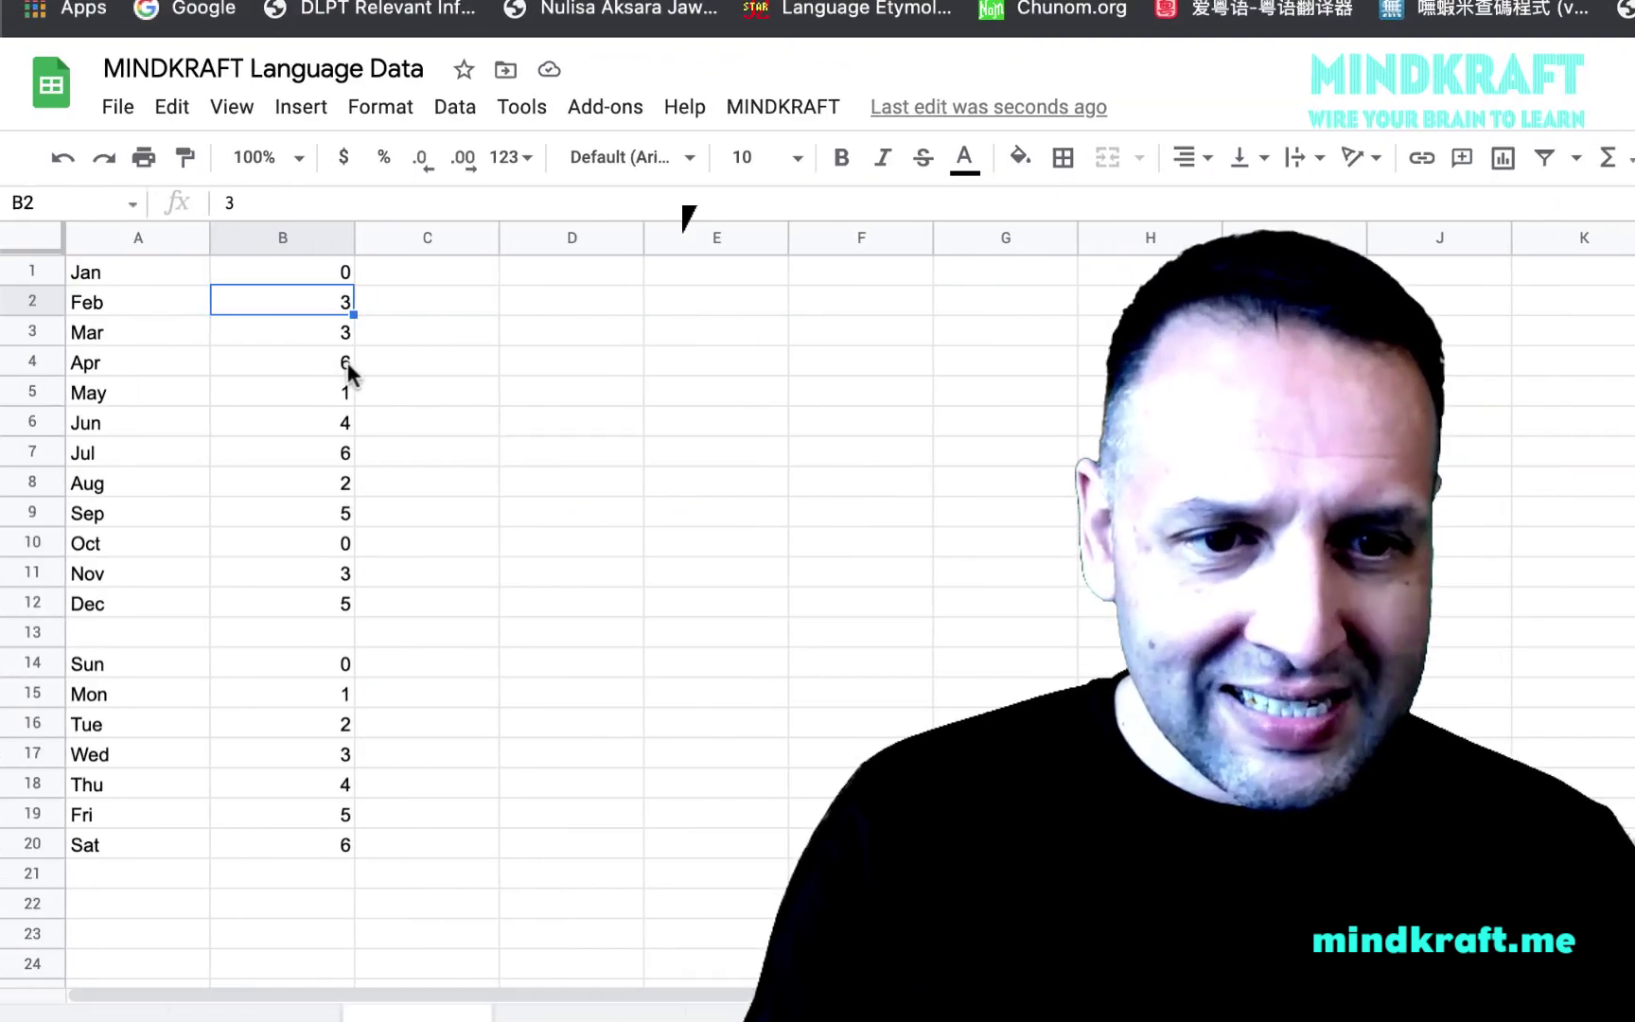
{"action": "left_click", "coordinate": [347, 365]}
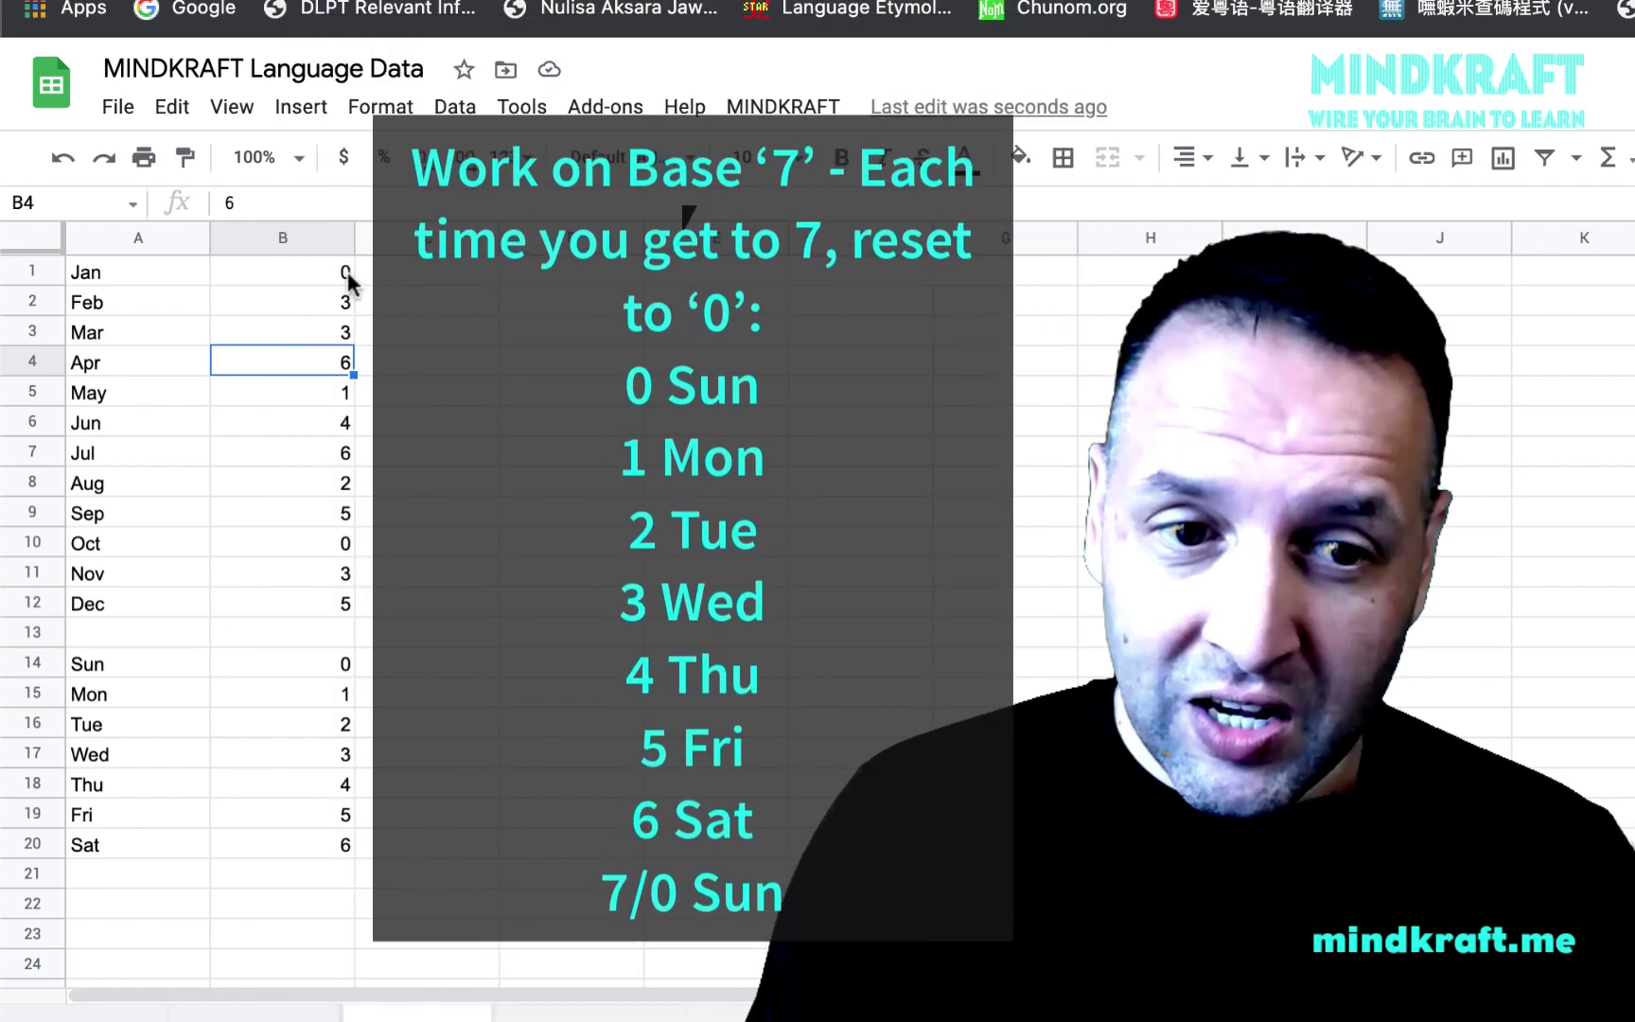
{"action": "left_click", "coordinate": [347, 273]}
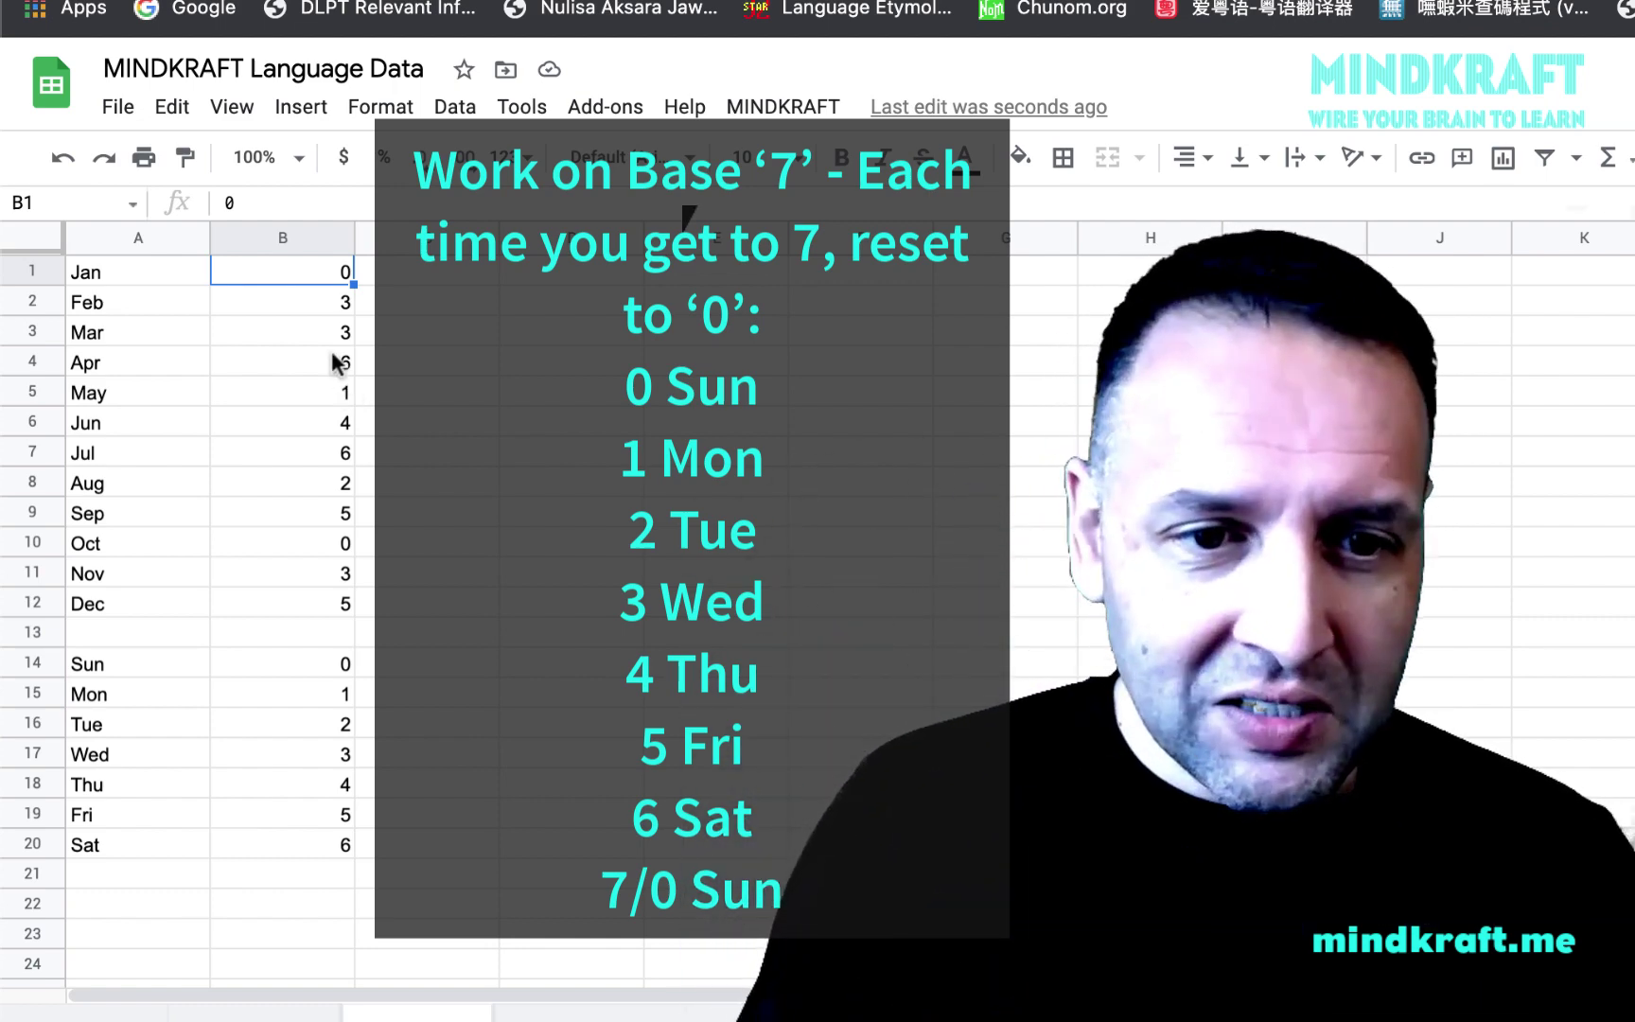
{"action": "left_click", "coordinate": [333, 362]}
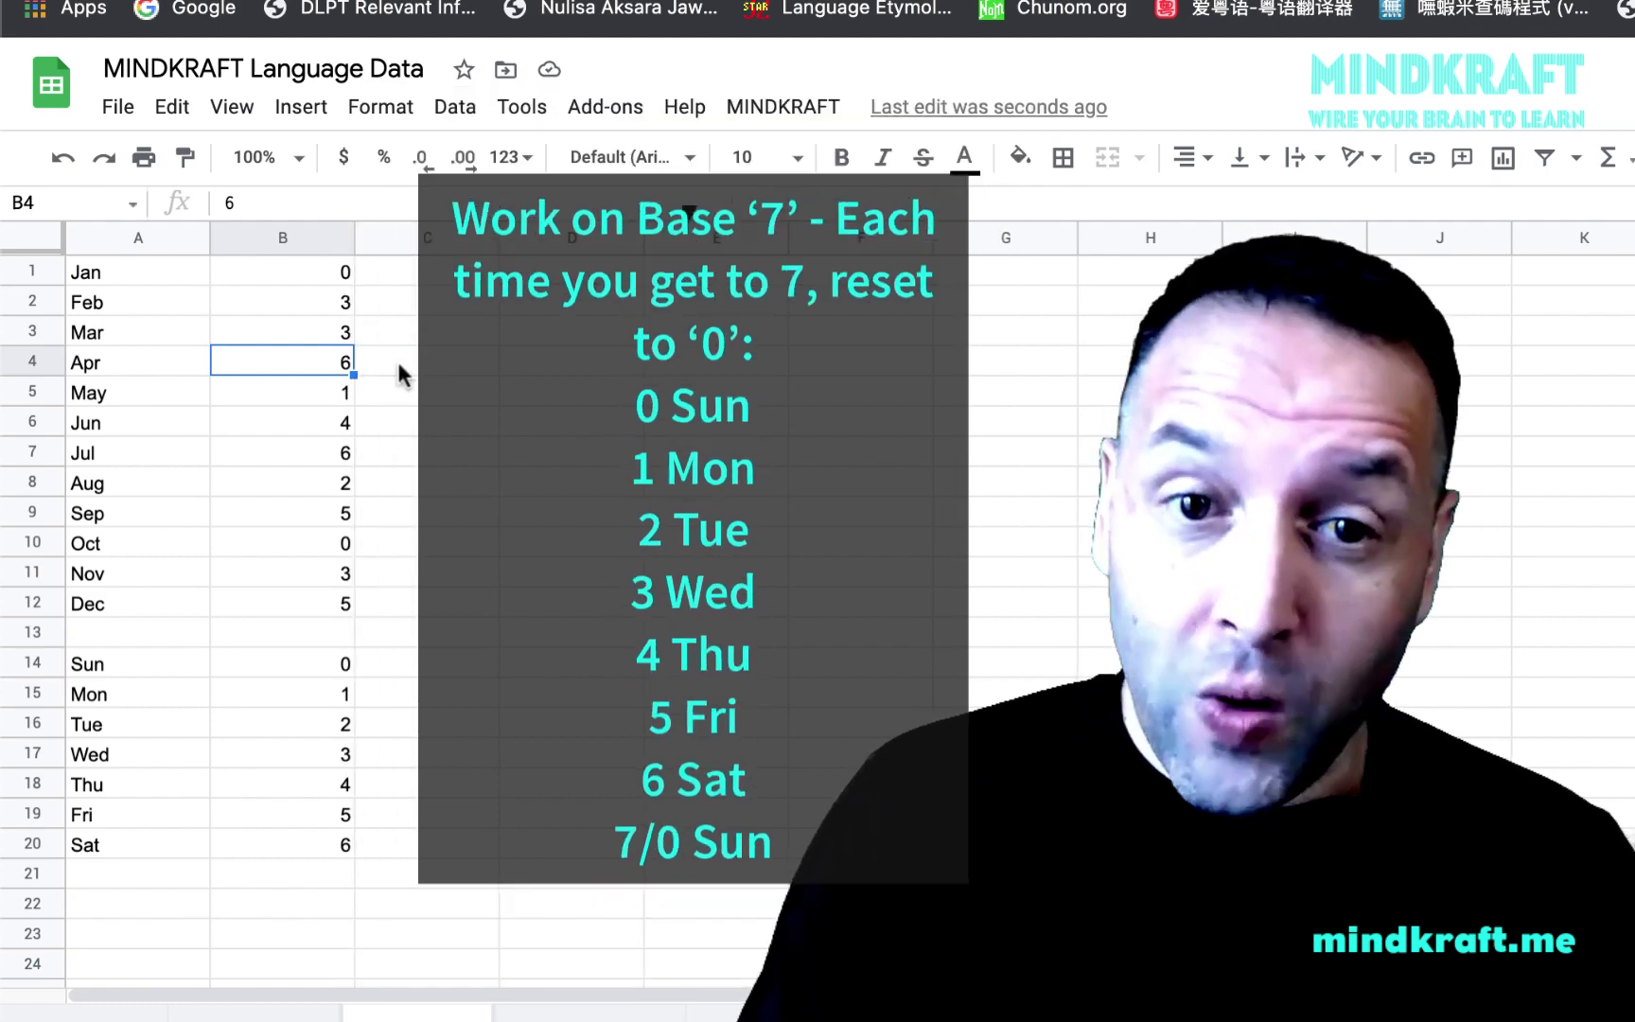
{"action": "key", "text": "ctrl+Right"}
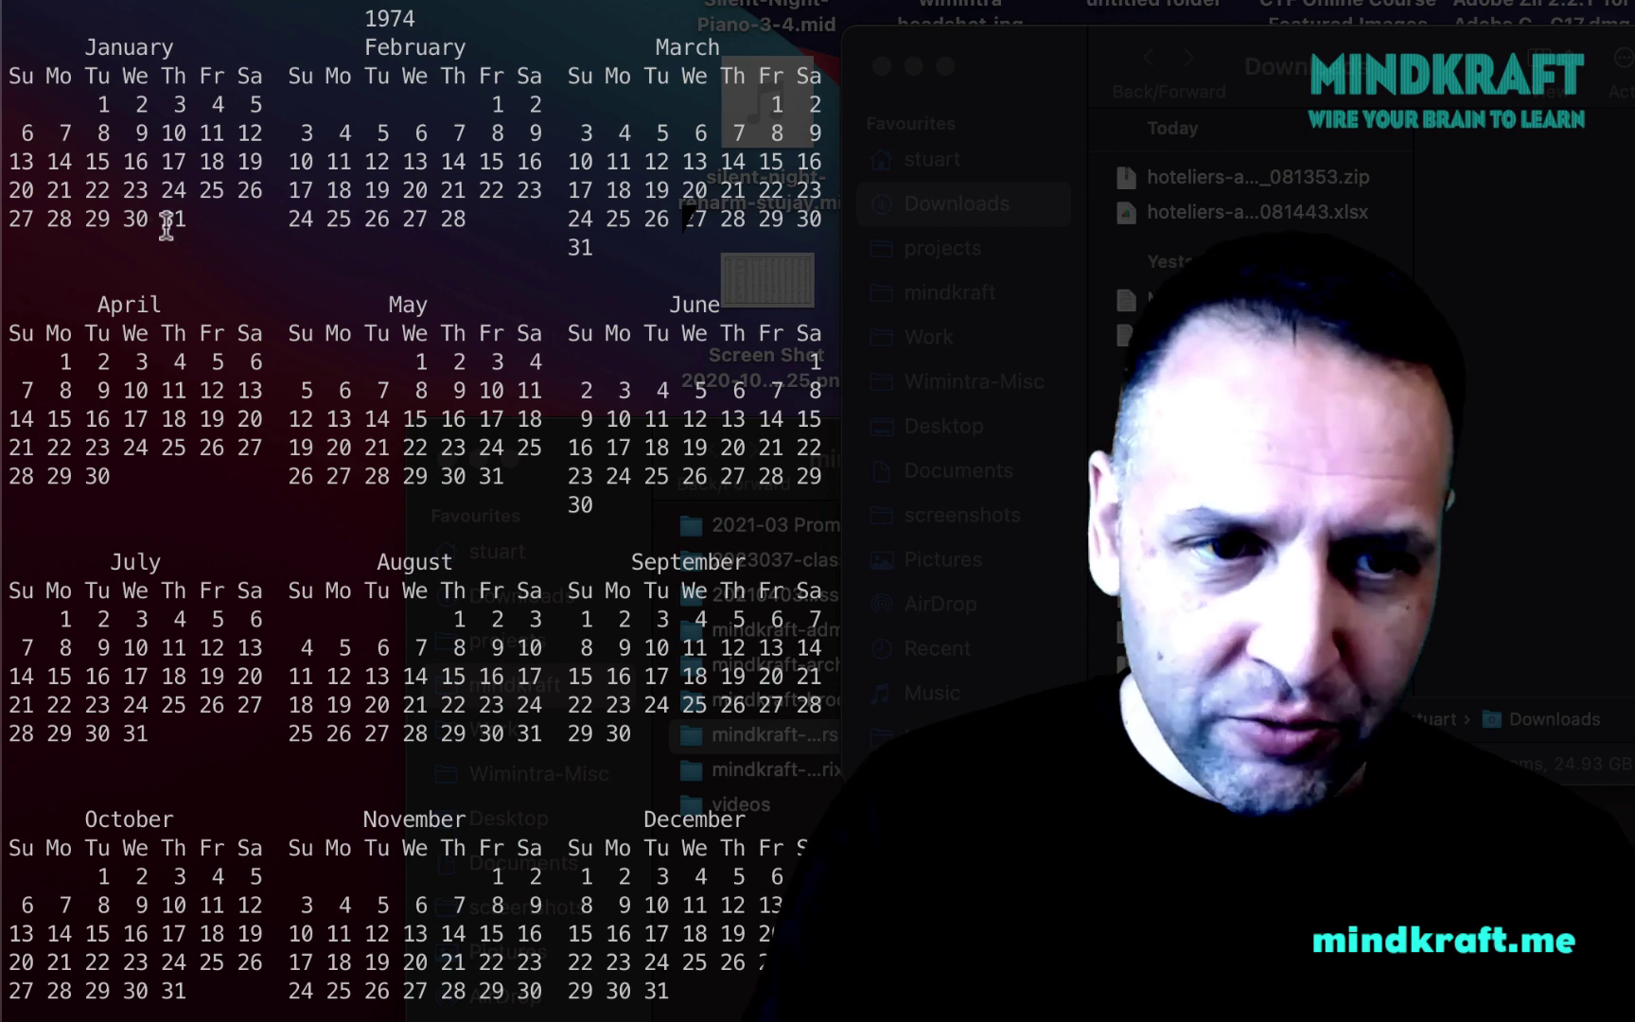
Compare January's month code against the 1974 calendar, ending back in the spreadsheet.
{"action": "key", "text": "super+Tab"}
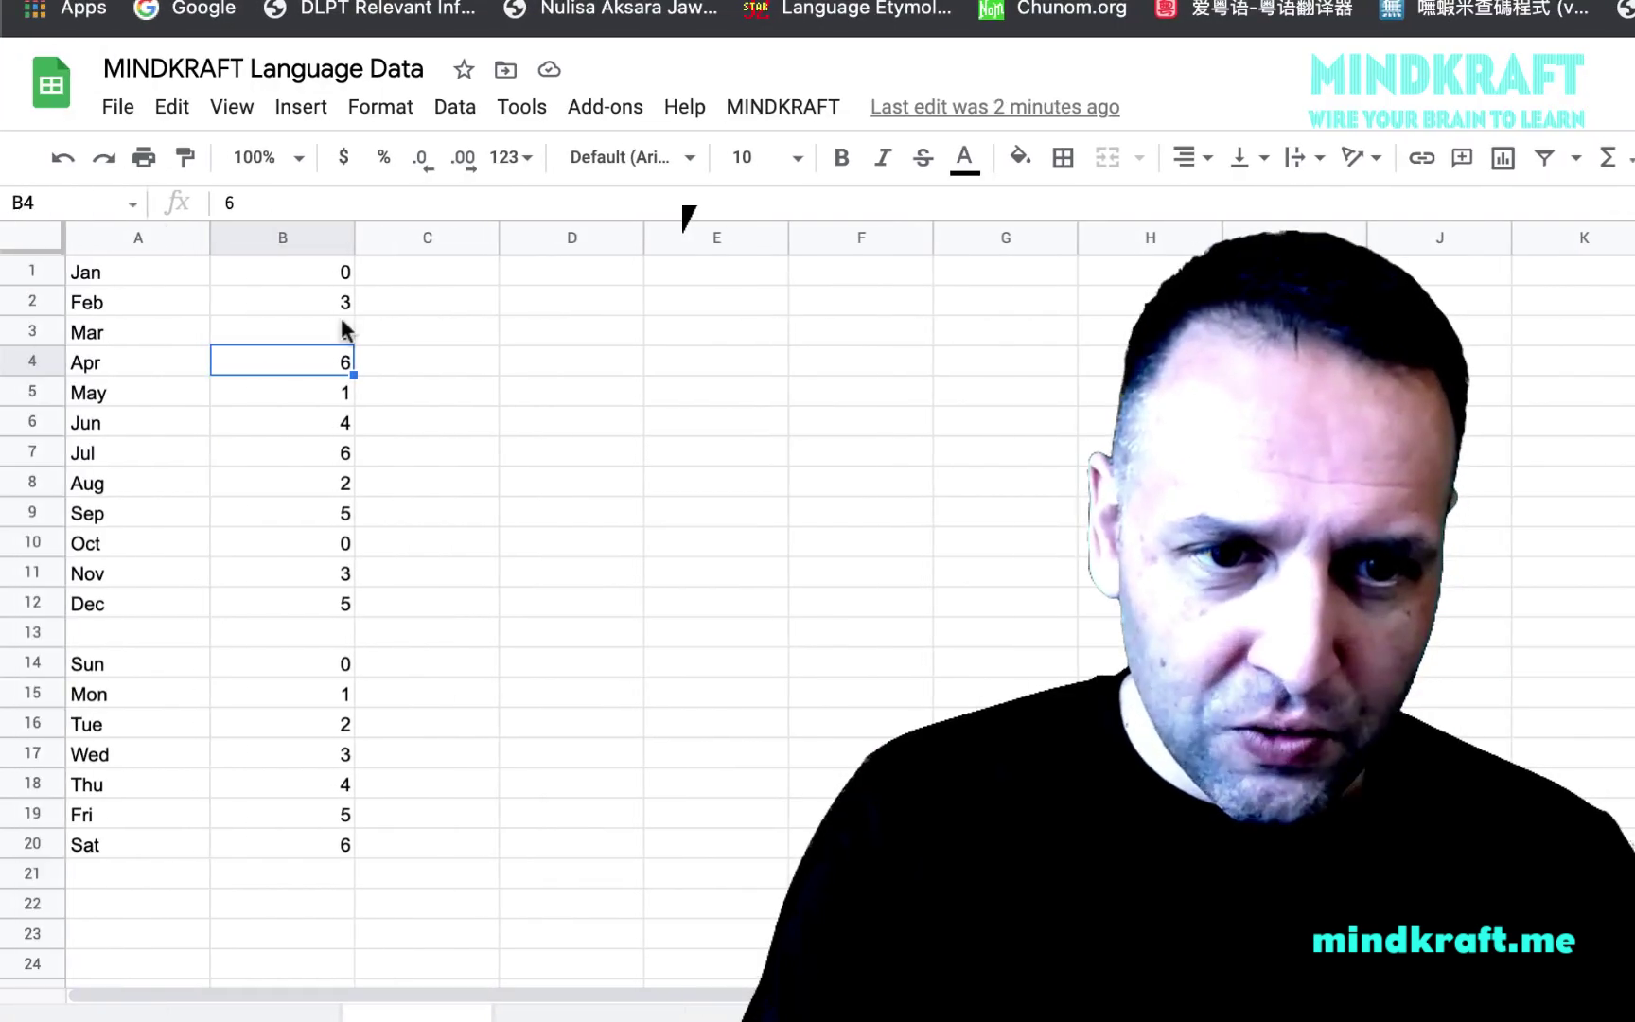
{"action": "key", "text": "Up"}
{"action": "key", "text": "Up"}
{"action": "key", "text": "Up"}
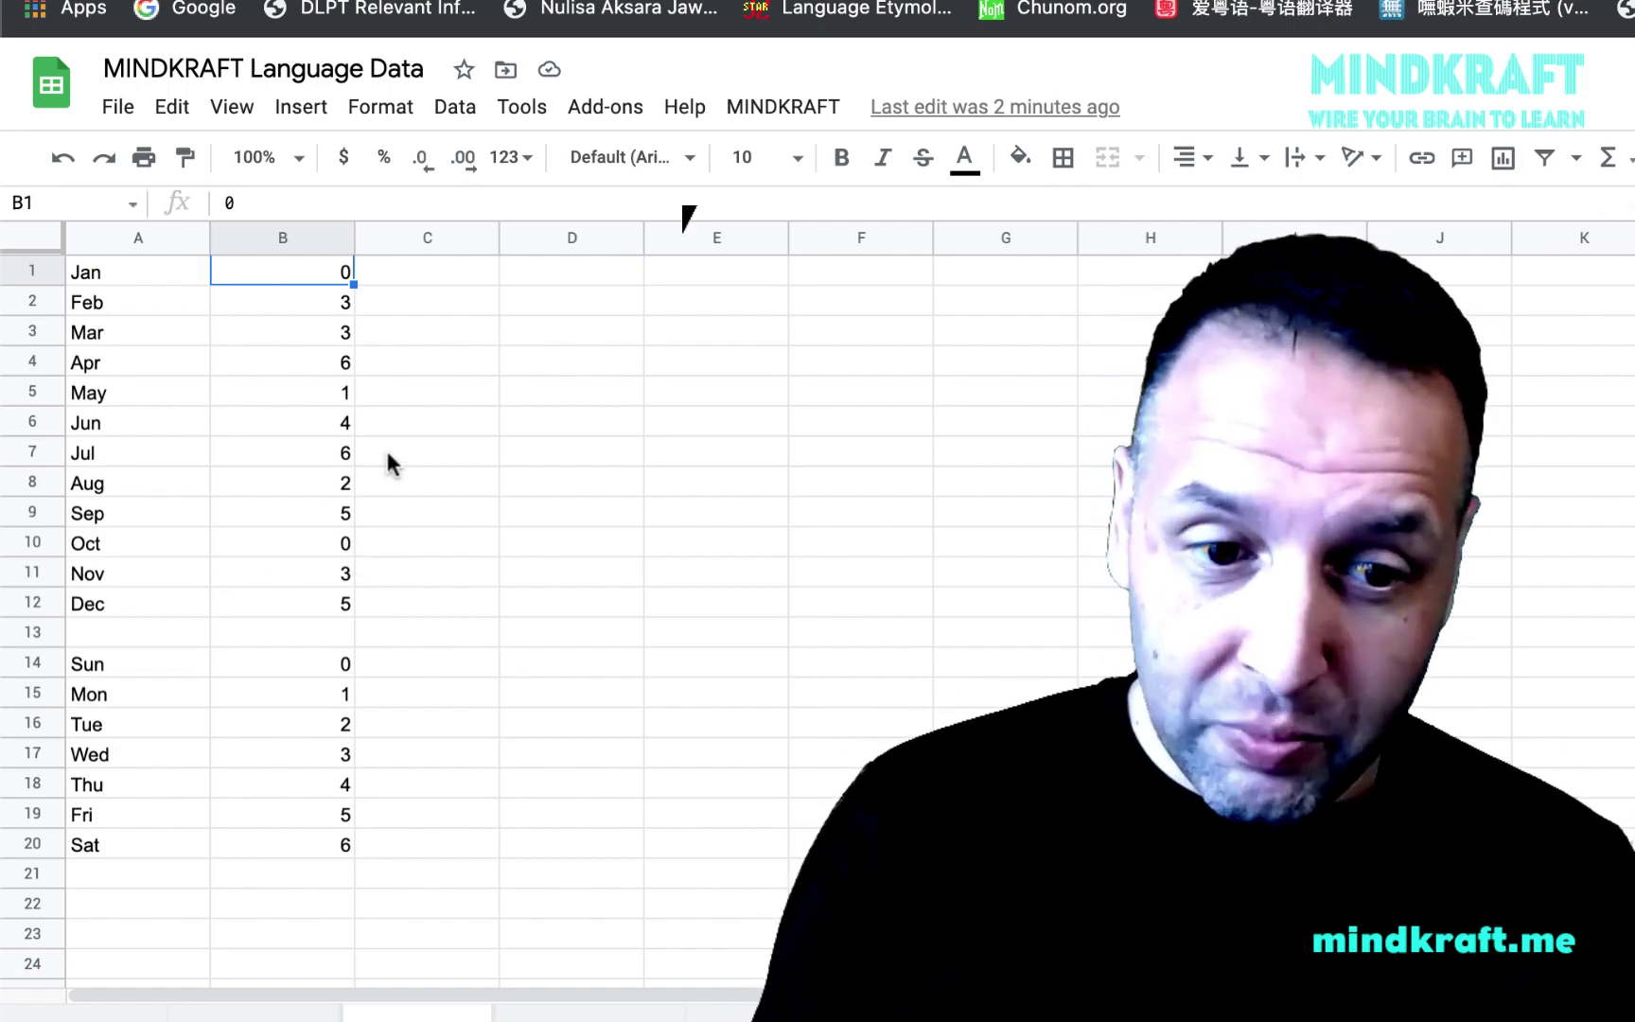
{"action": "key", "text": "super+Tab"}
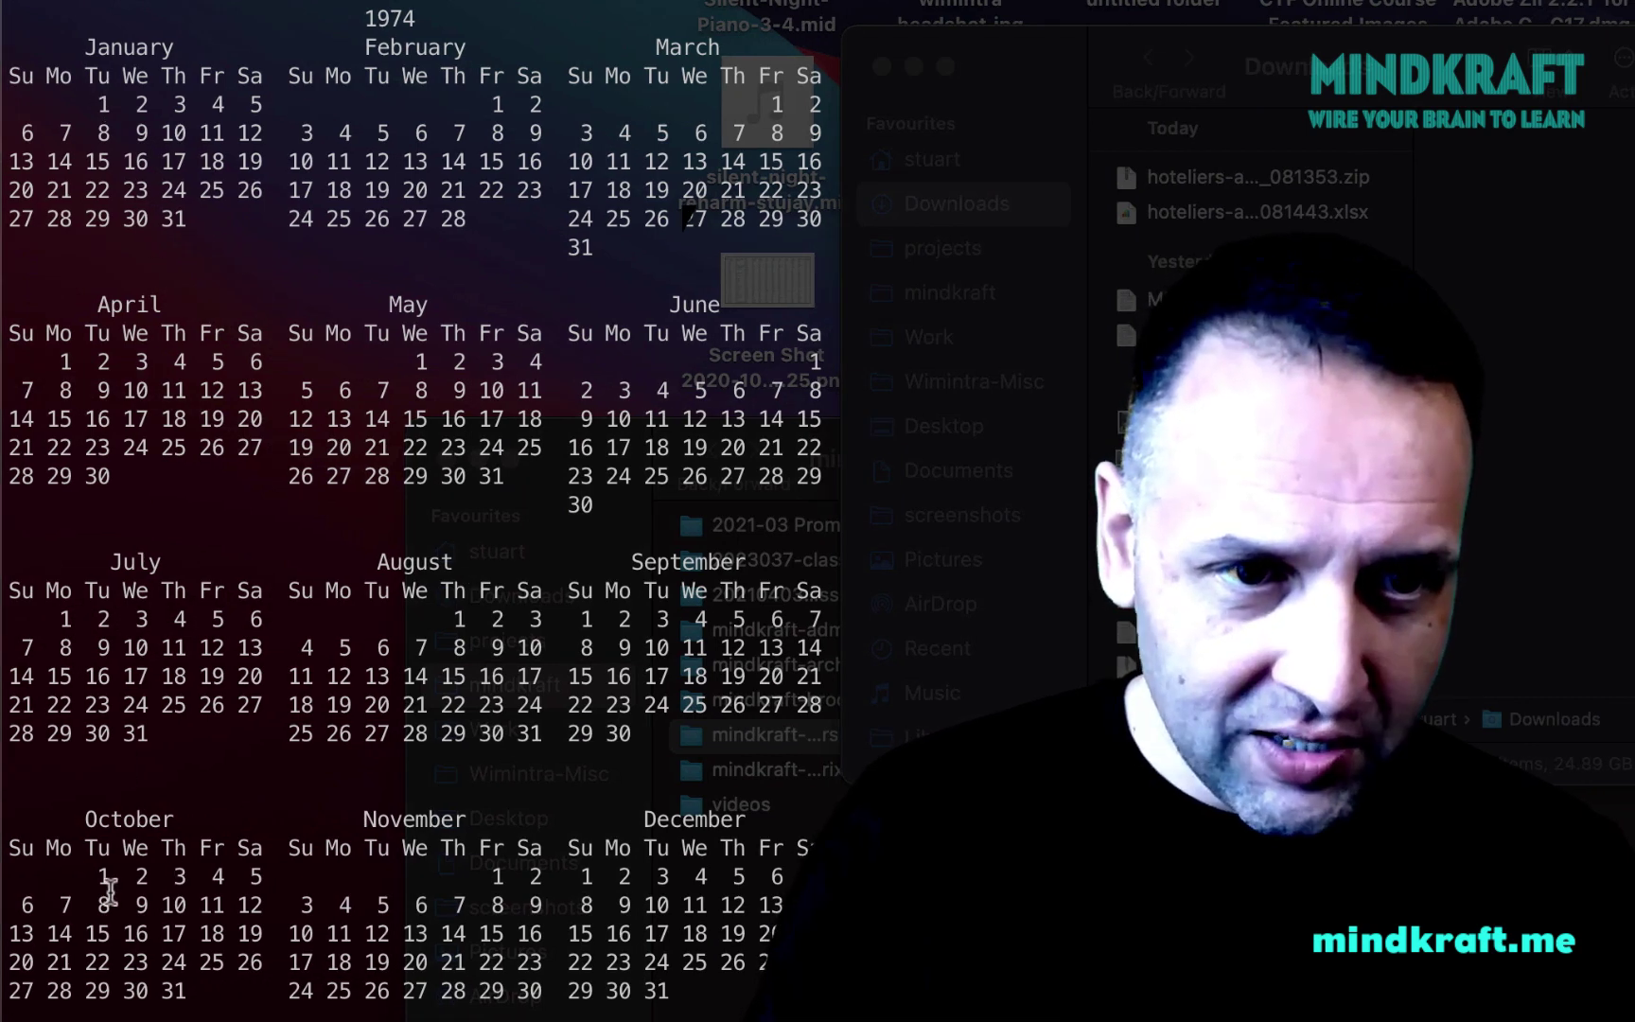
{"action": "key", "text": "super+Tab"}
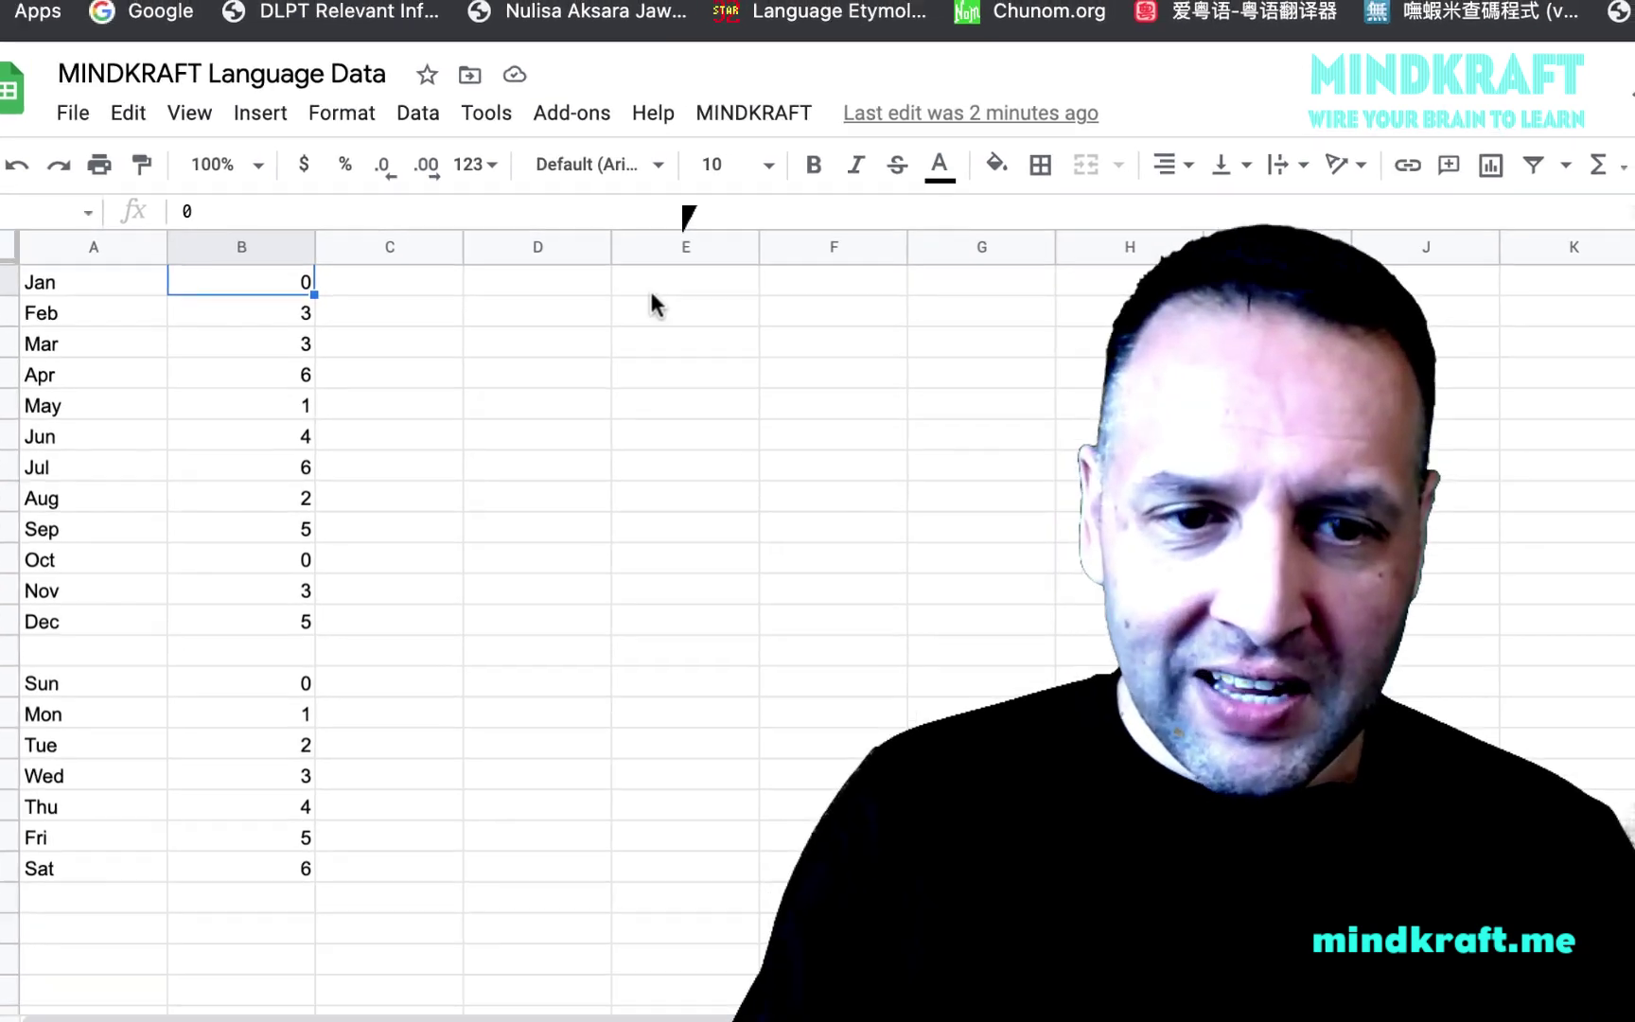
Enter the heading Year in E1 and 1974 in E2.
{"action": "left_click", "coordinate": [689, 273]}
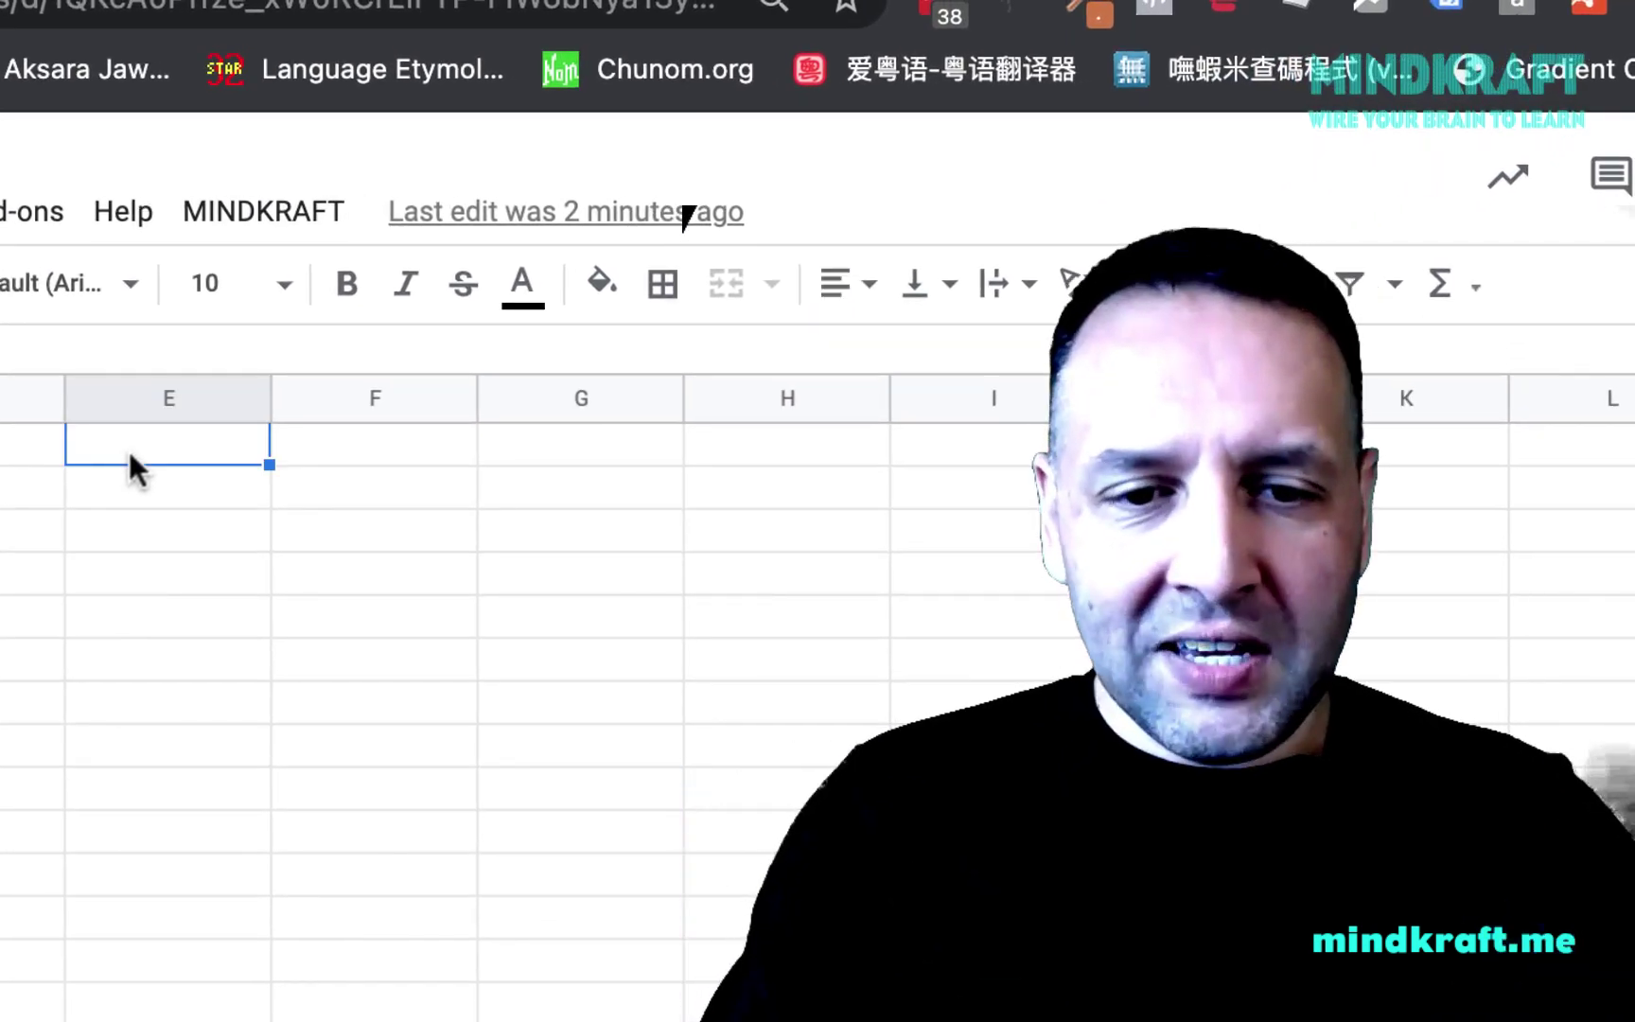
{"action": "type", "text": "Year"}
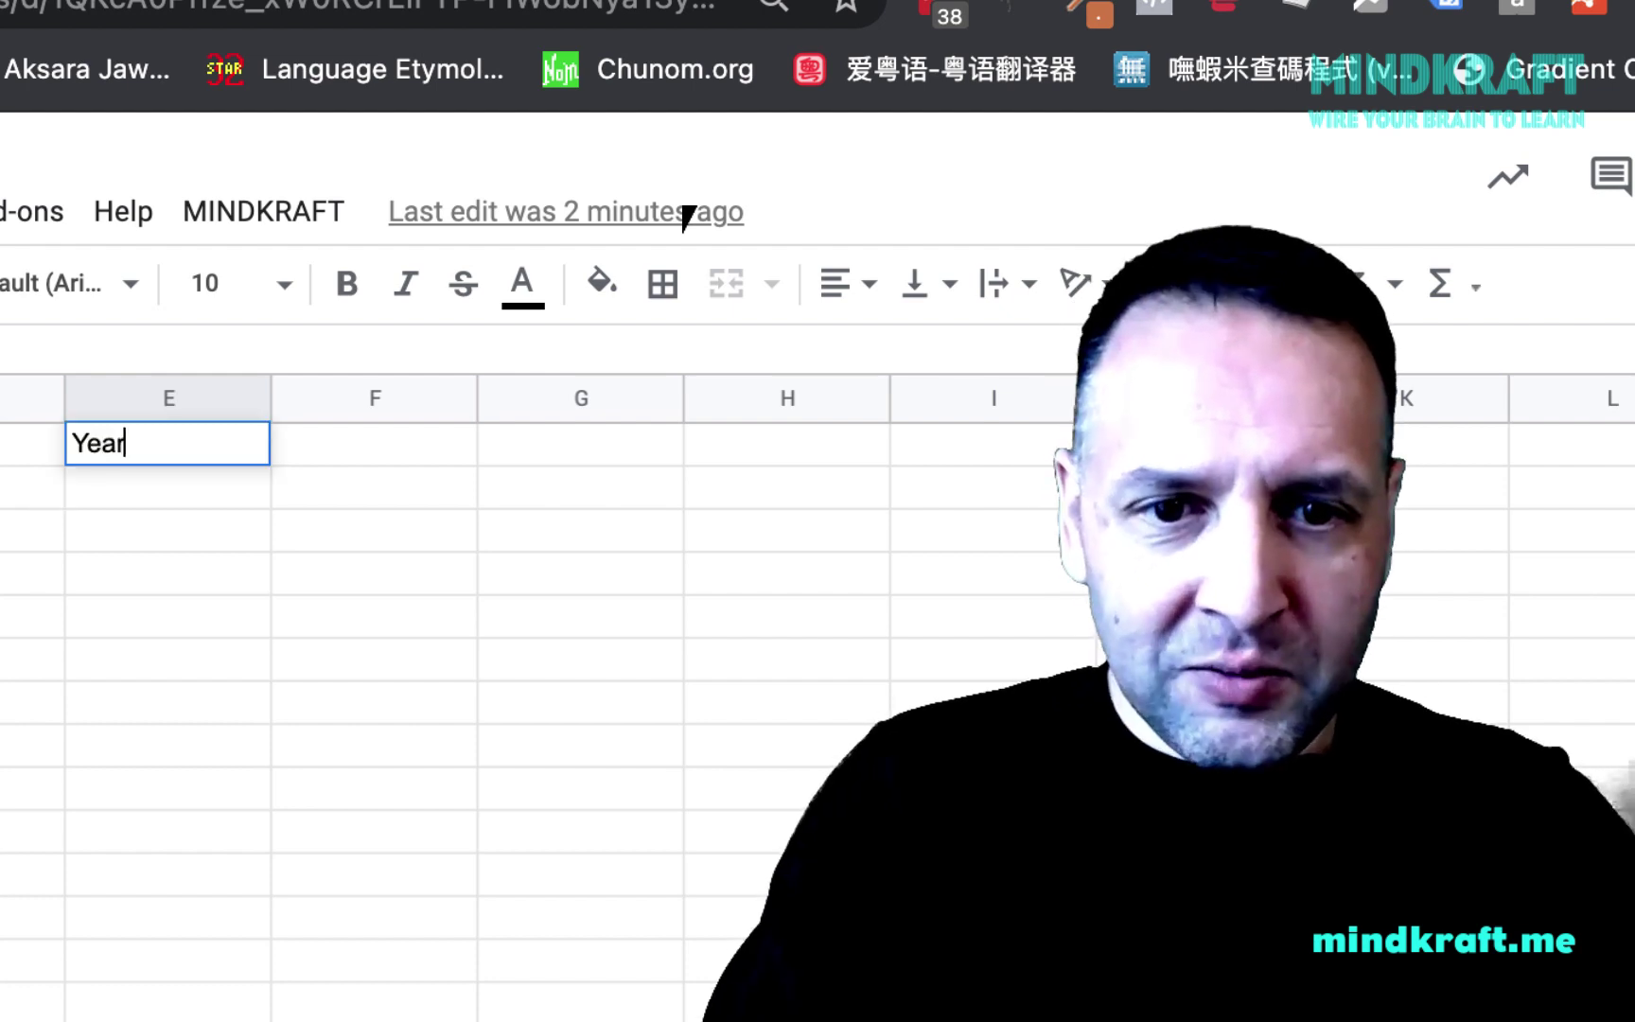
{"action": "key", "text": "Return"}
{"action": "type", "text": "197"}
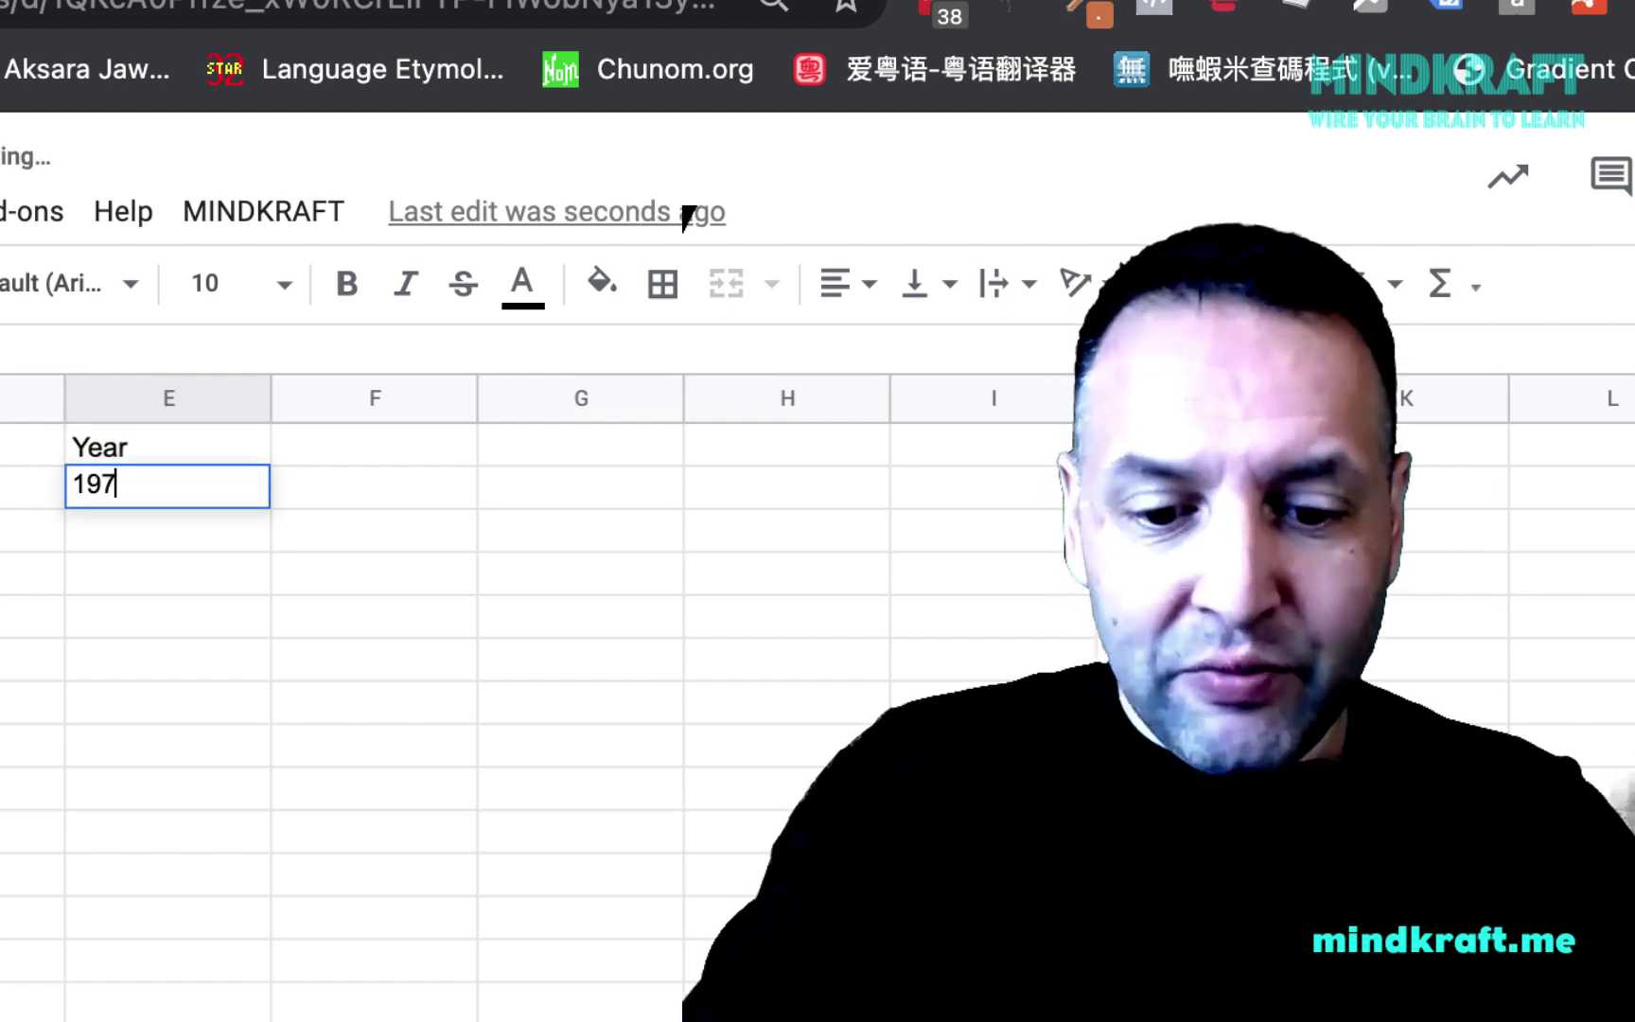
{"action": "type", "text": "4"}
{"action": "left_click", "coordinate": [384, 482]}
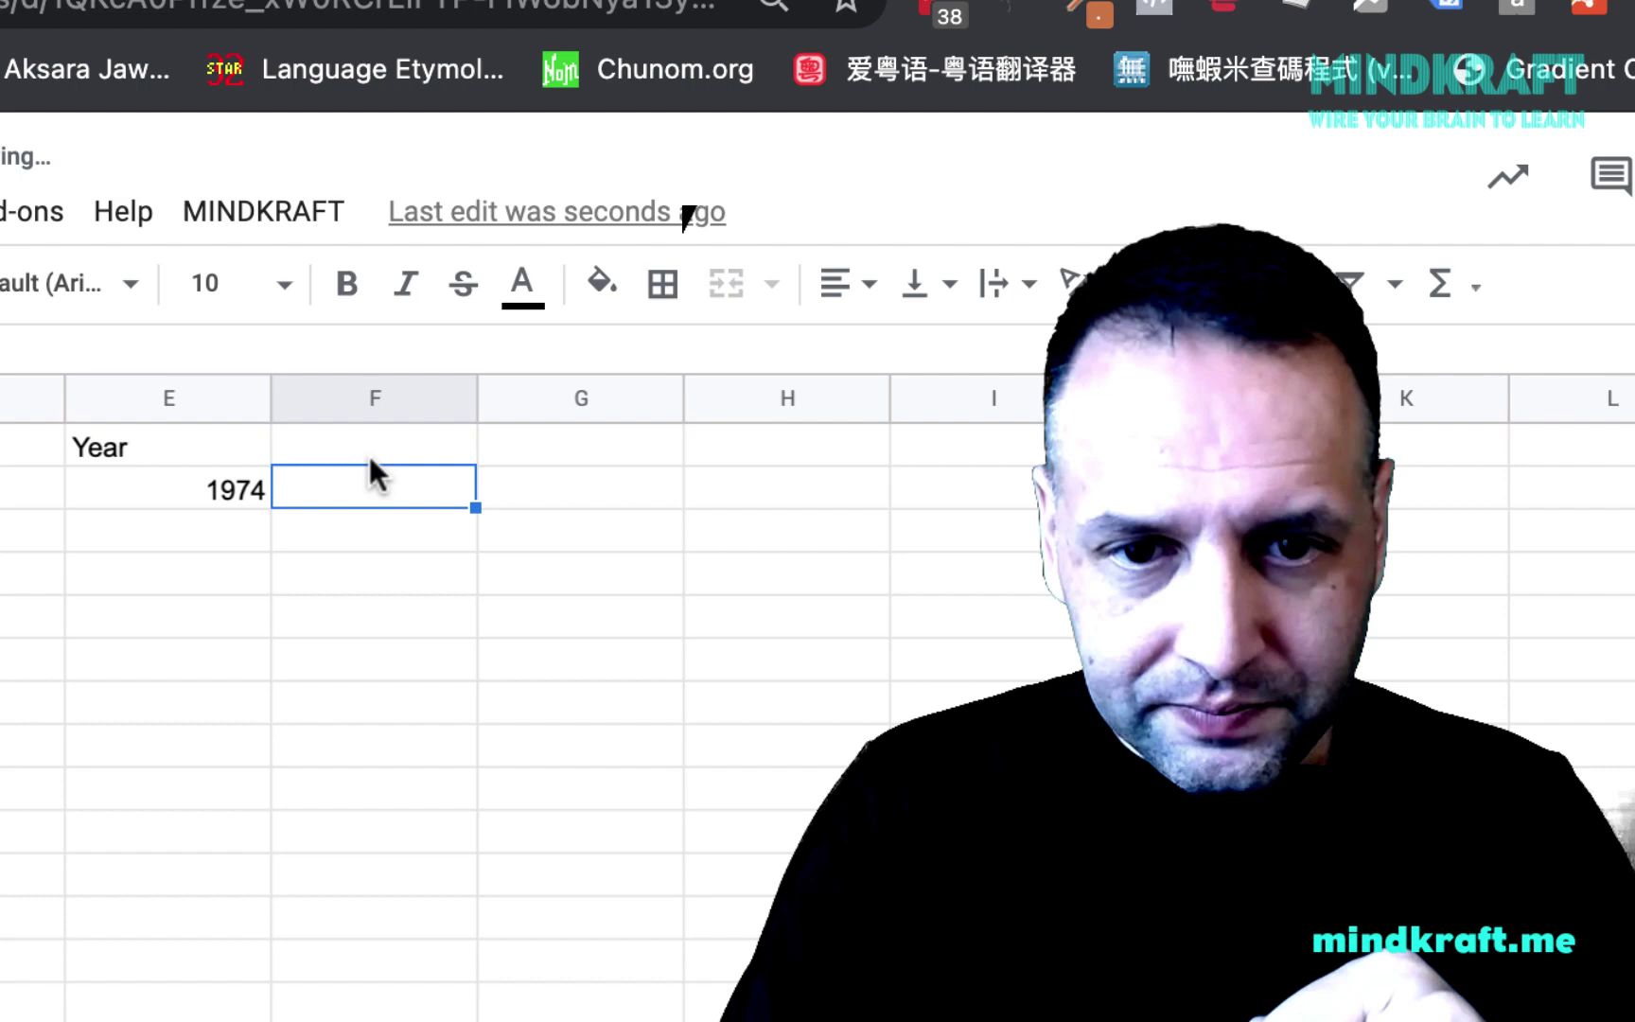
{"action": "left_click", "coordinate": [356, 437]}
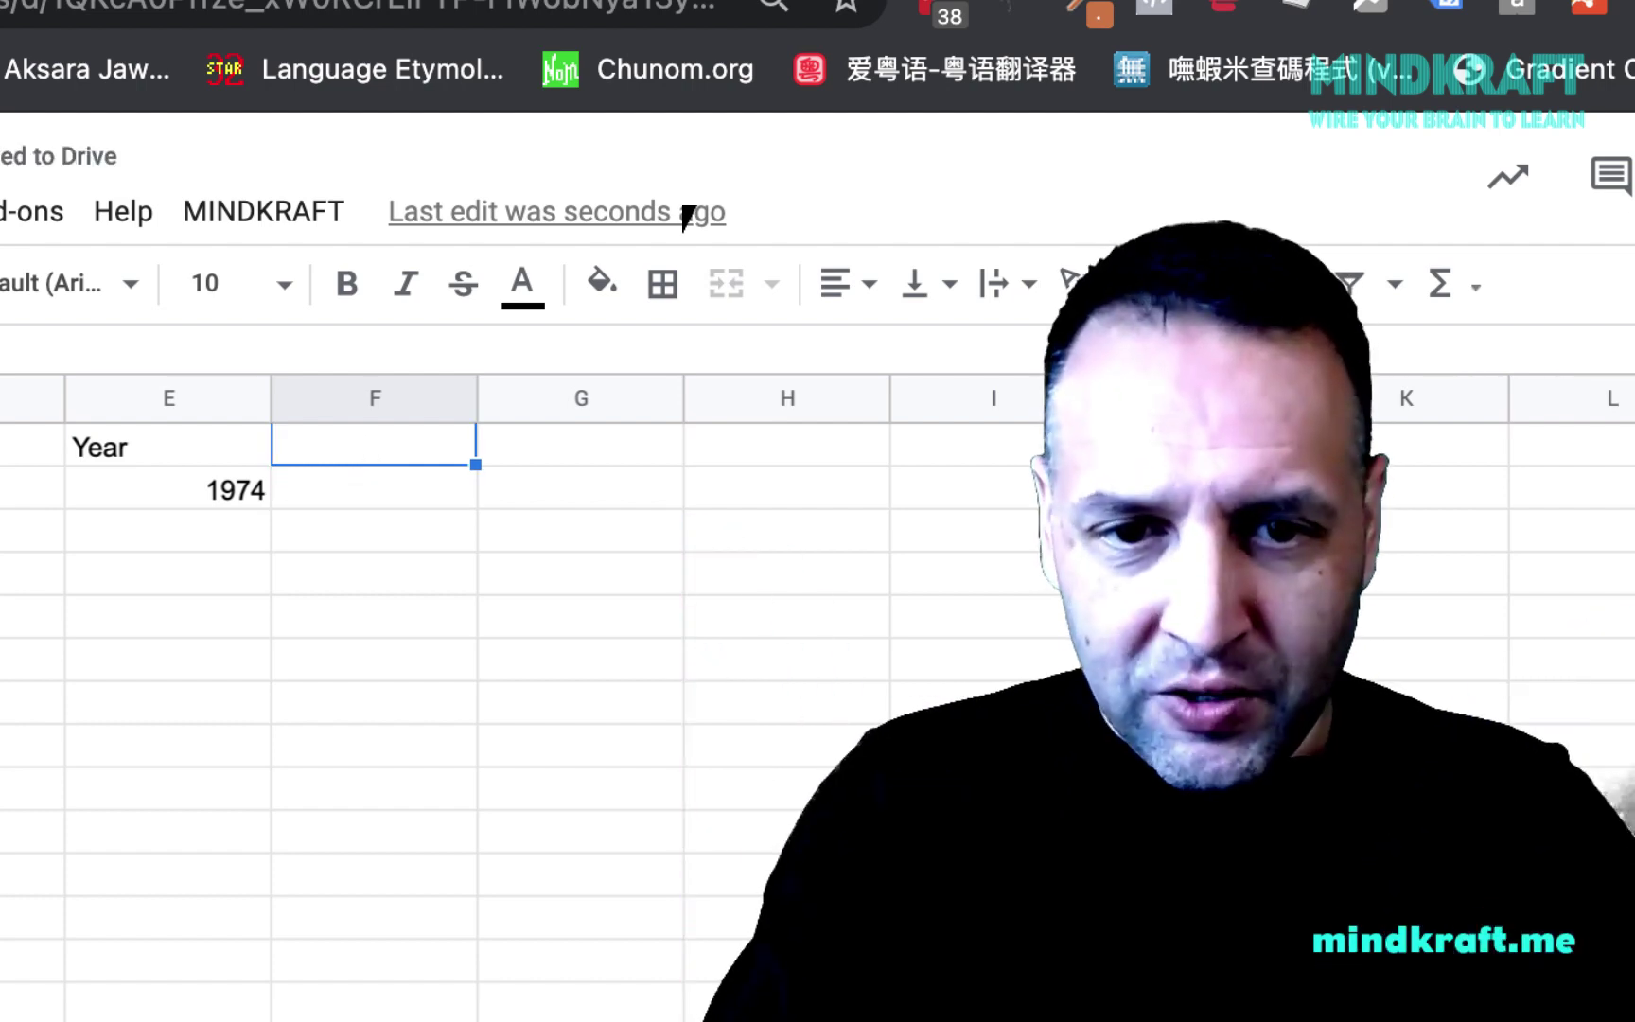
Remove a =right(e2,2) formula mistakenly entered in F1, keeping 1974 in E2.
{"action": "type", "text": "=ru"}
{"action": "key", "text": "BackSpace"}
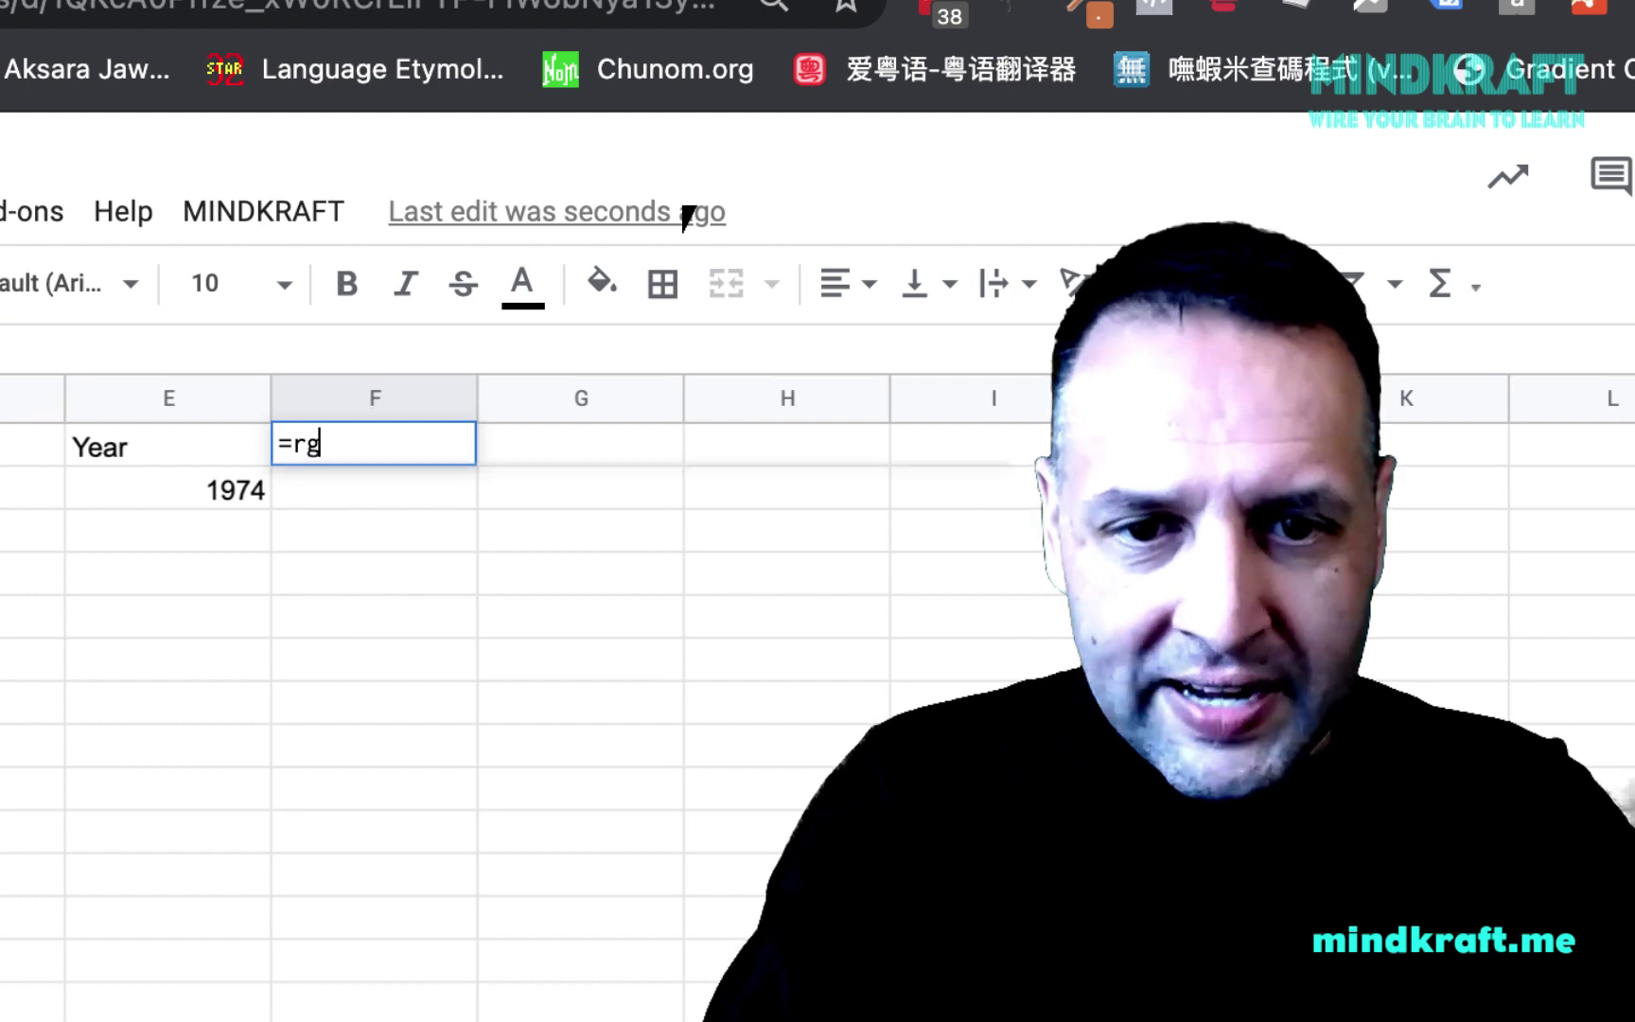
{"action": "type", "text": "ight("}
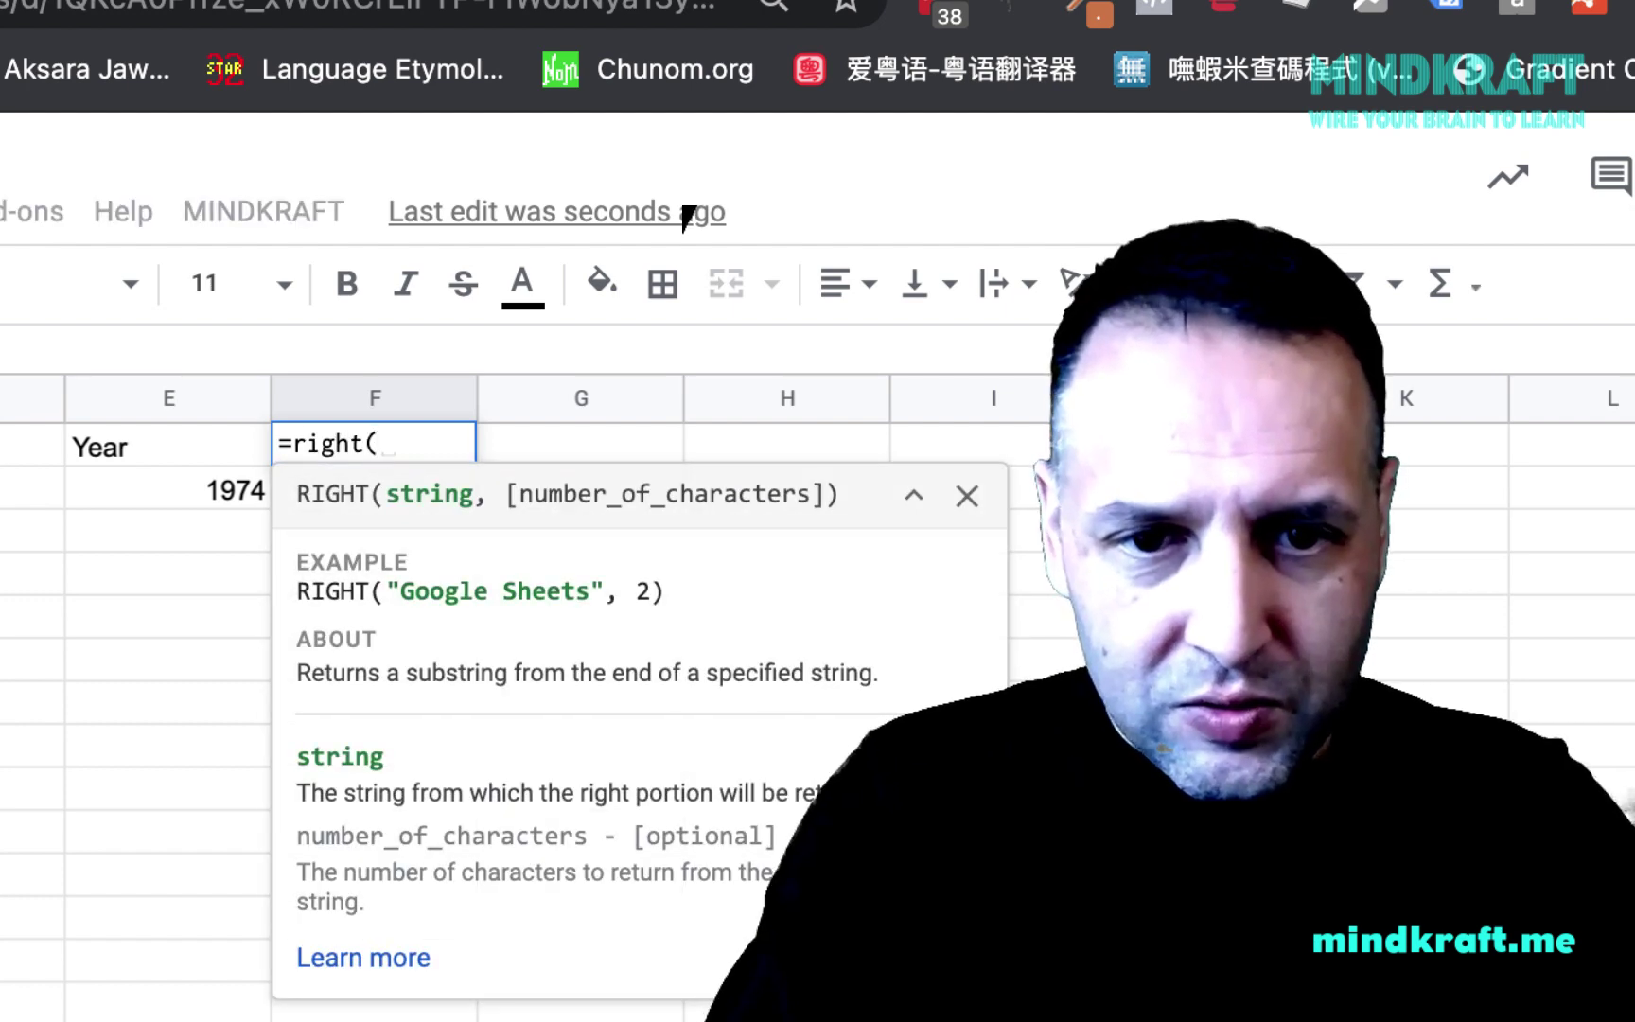
{"action": "type", "text": "e2"}
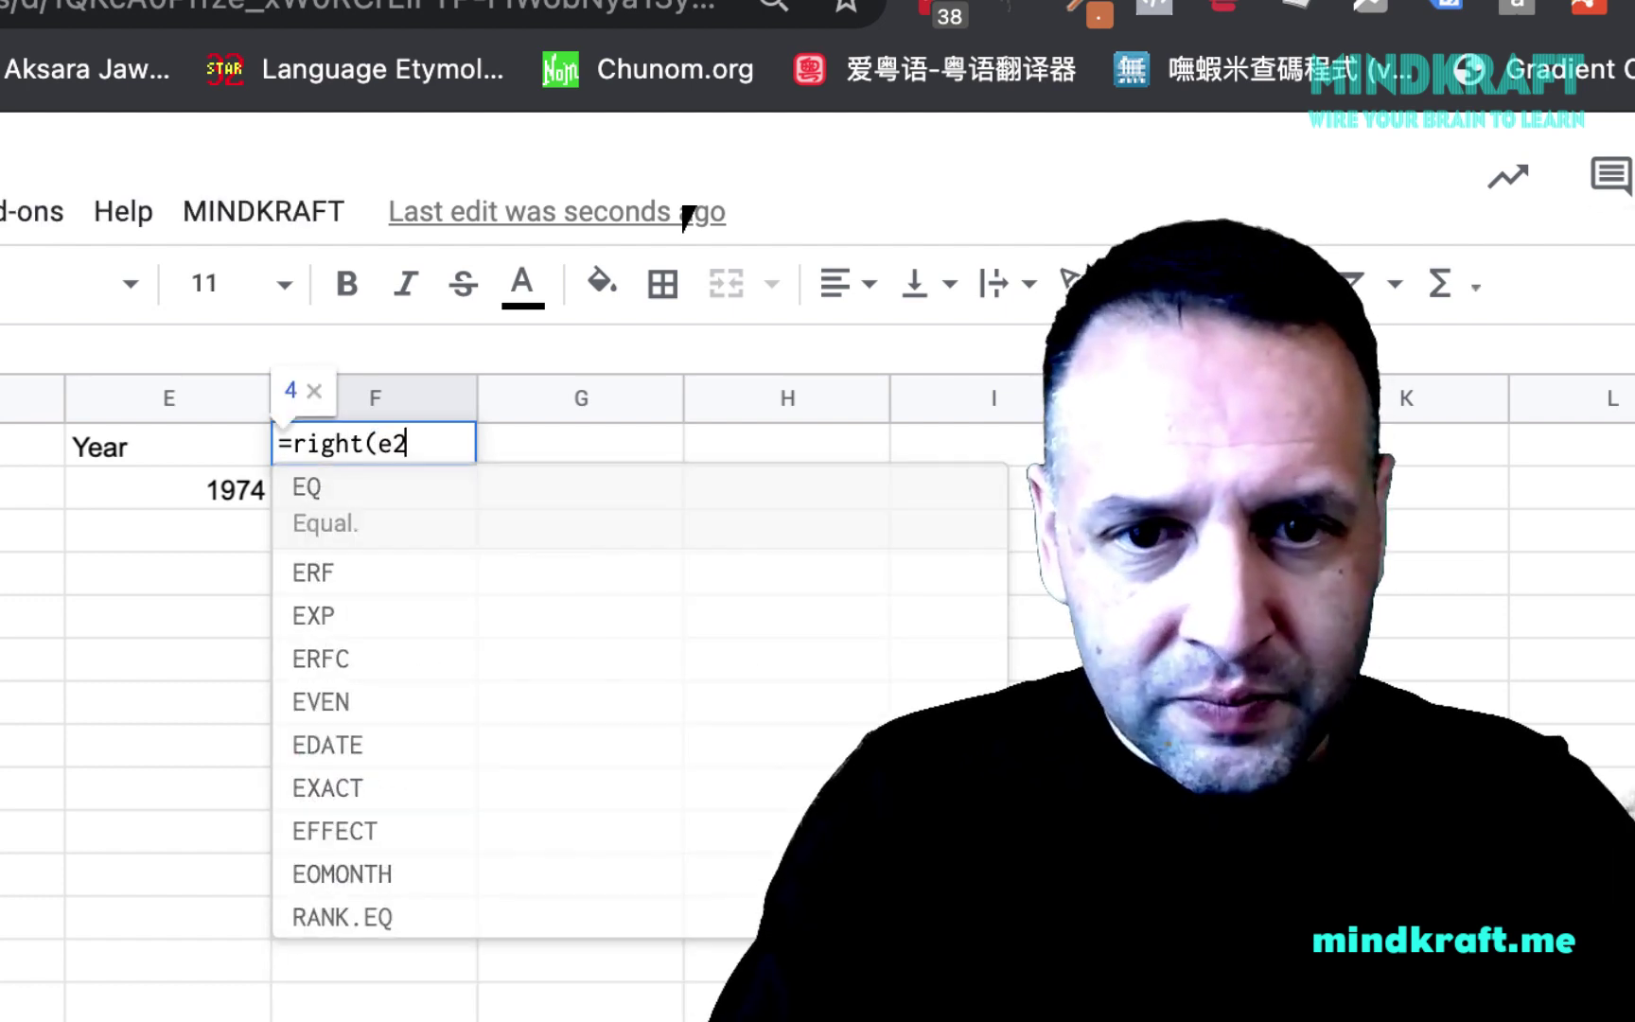
{"action": "type", "text": ",2)"}
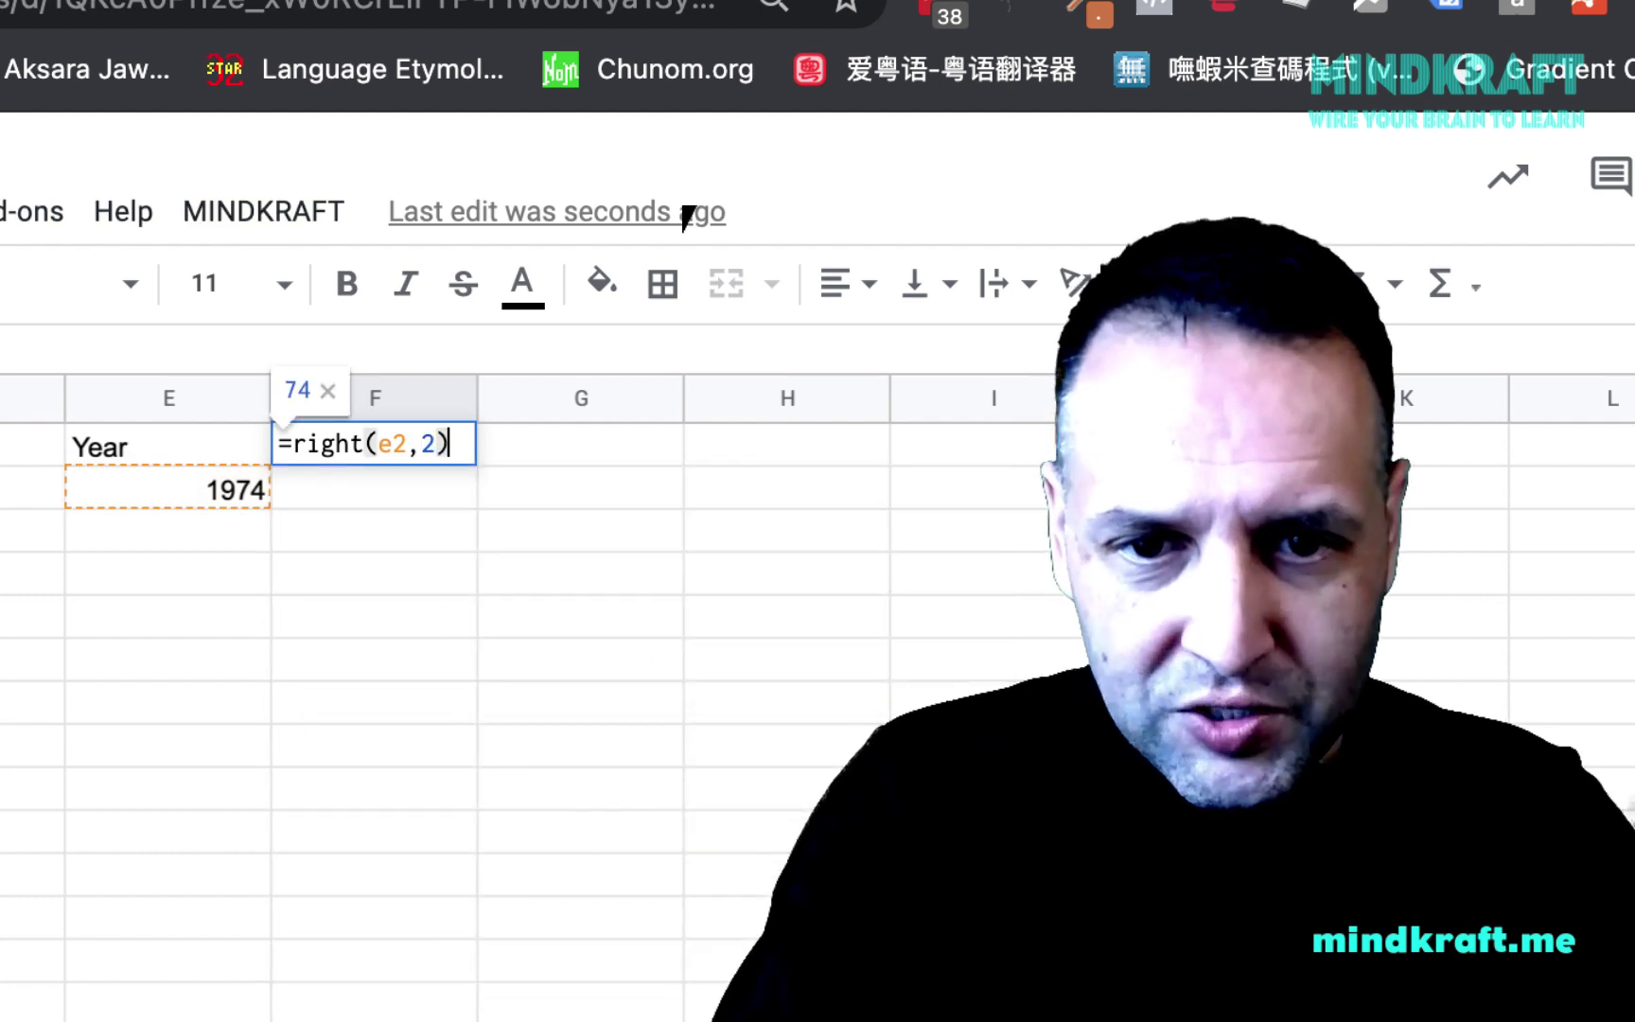
{"action": "key", "text": "Return"}
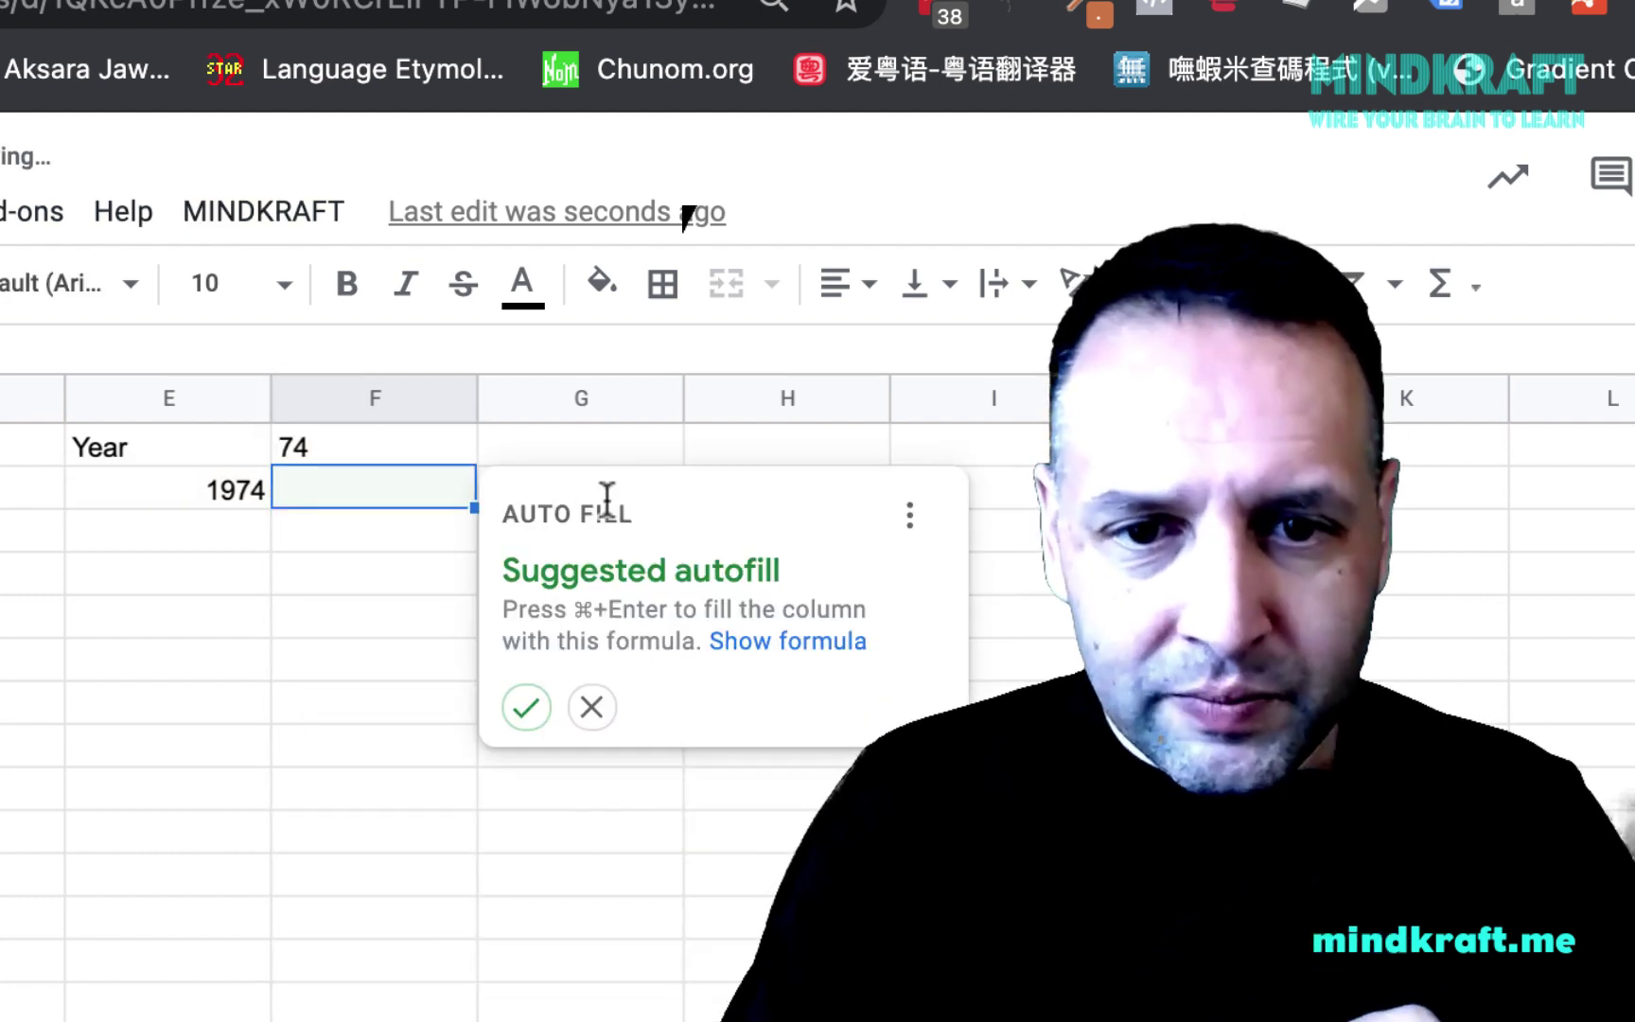
{"action": "left_click", "coordinate": [340, 447]}
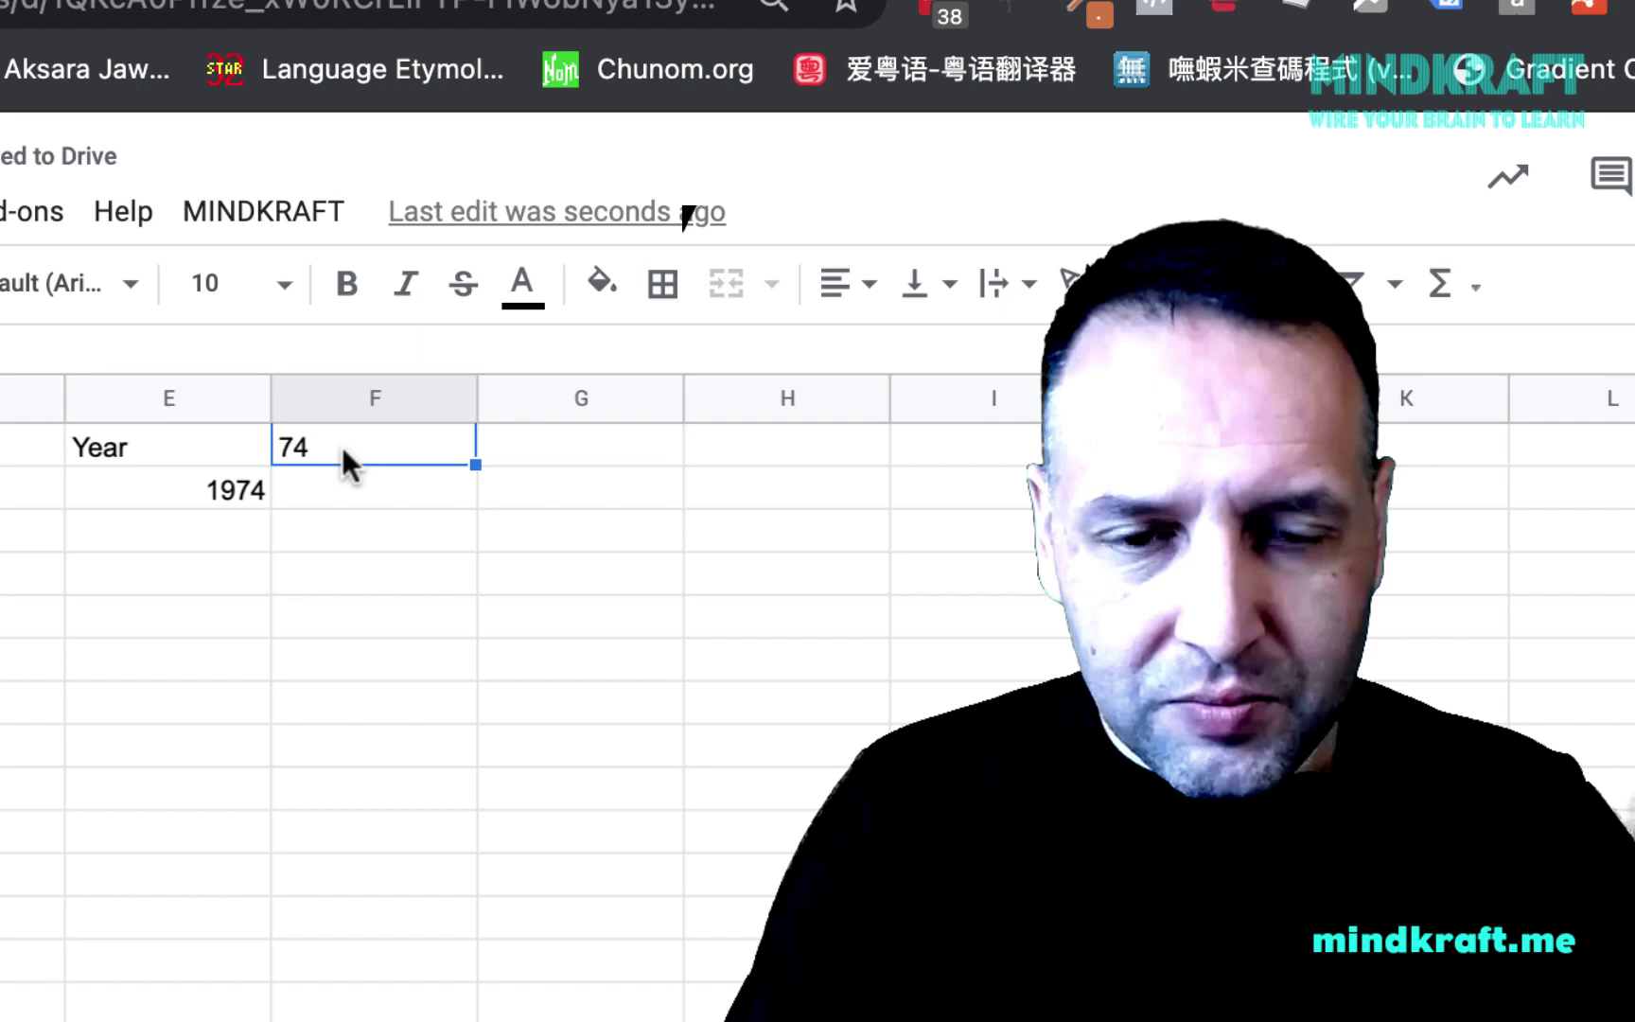
{"action": "key", "text": "Delete"}
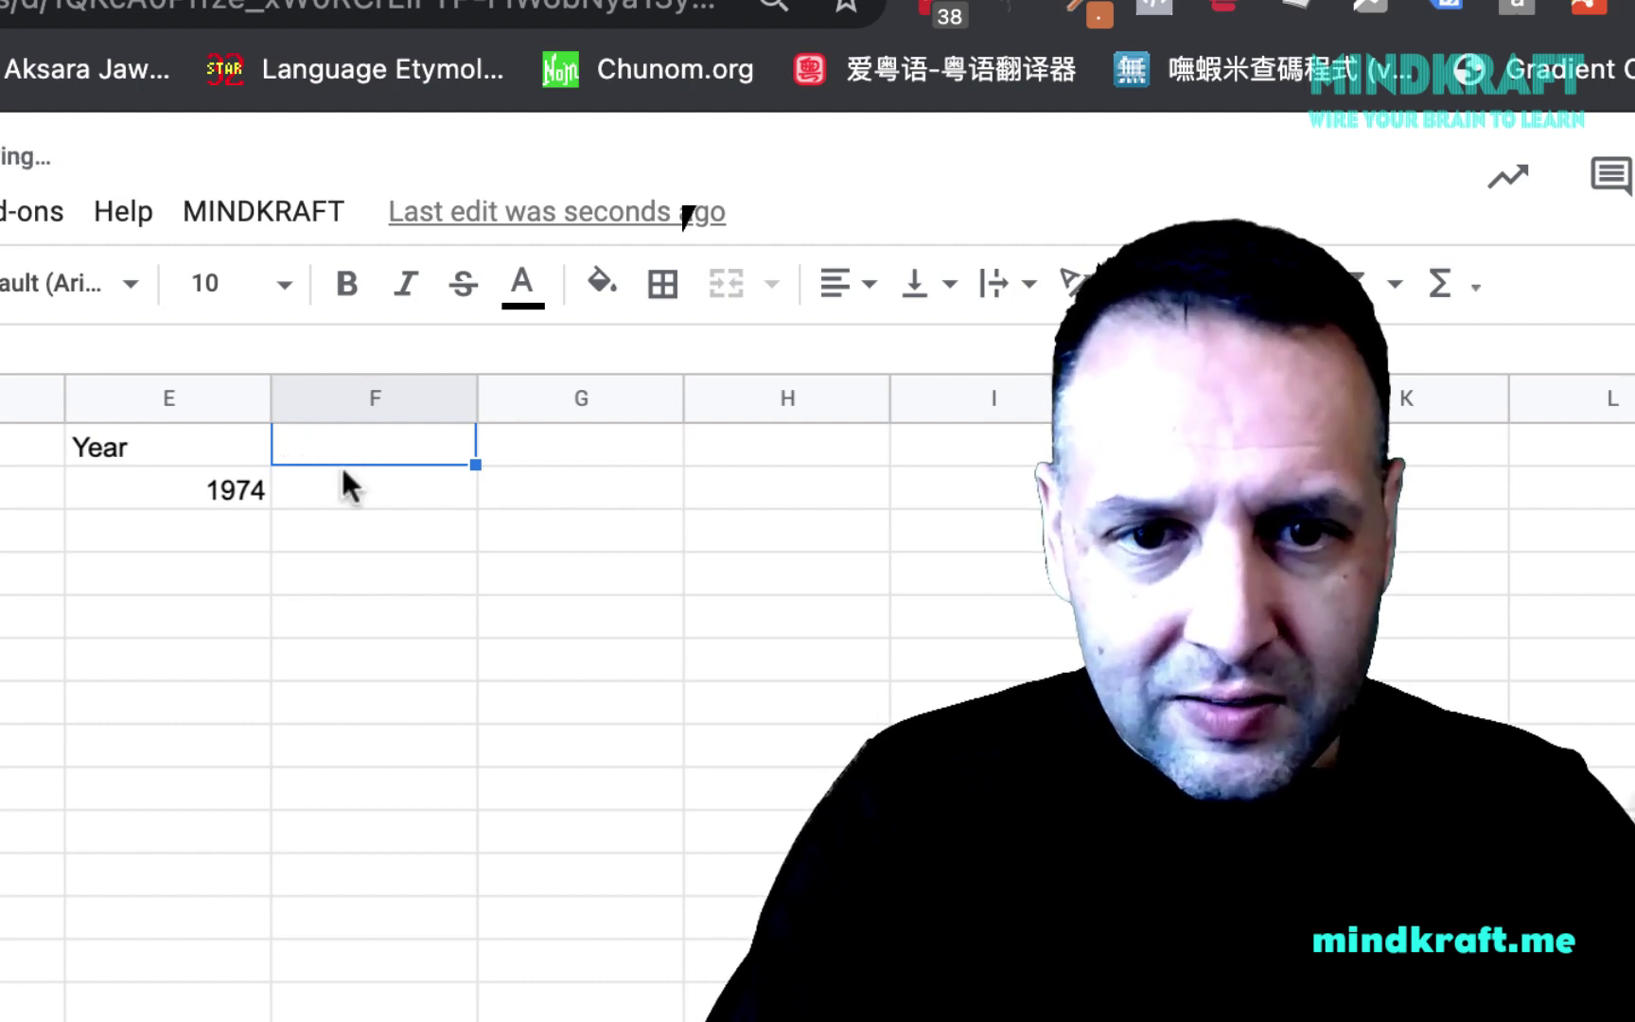
{"action": "key", "text": "Down"}
{"action": "key", "text": "Left"}
{"action": "key", "text": "Delete"}
{"action": "key", "text": "ctrl+z"}
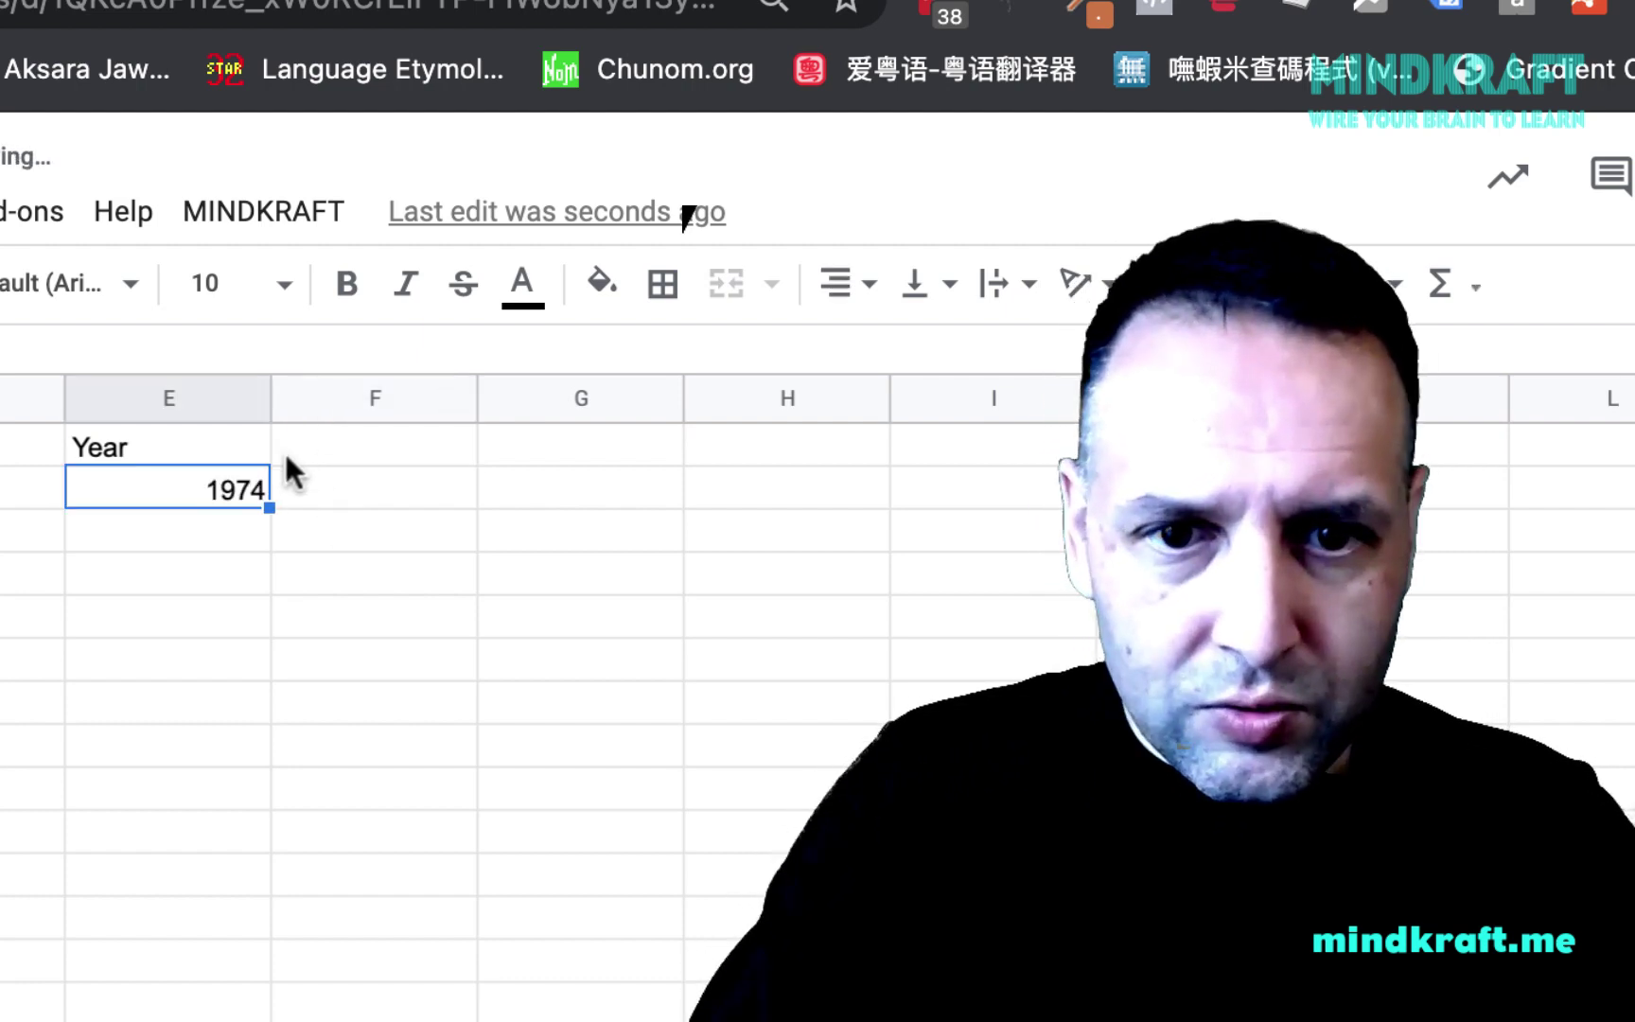
Label F1 'Right 2' and enter =right(e2,2) in F2, returning 74.
{"action": "left_click", "coordinate": [345, 444]}
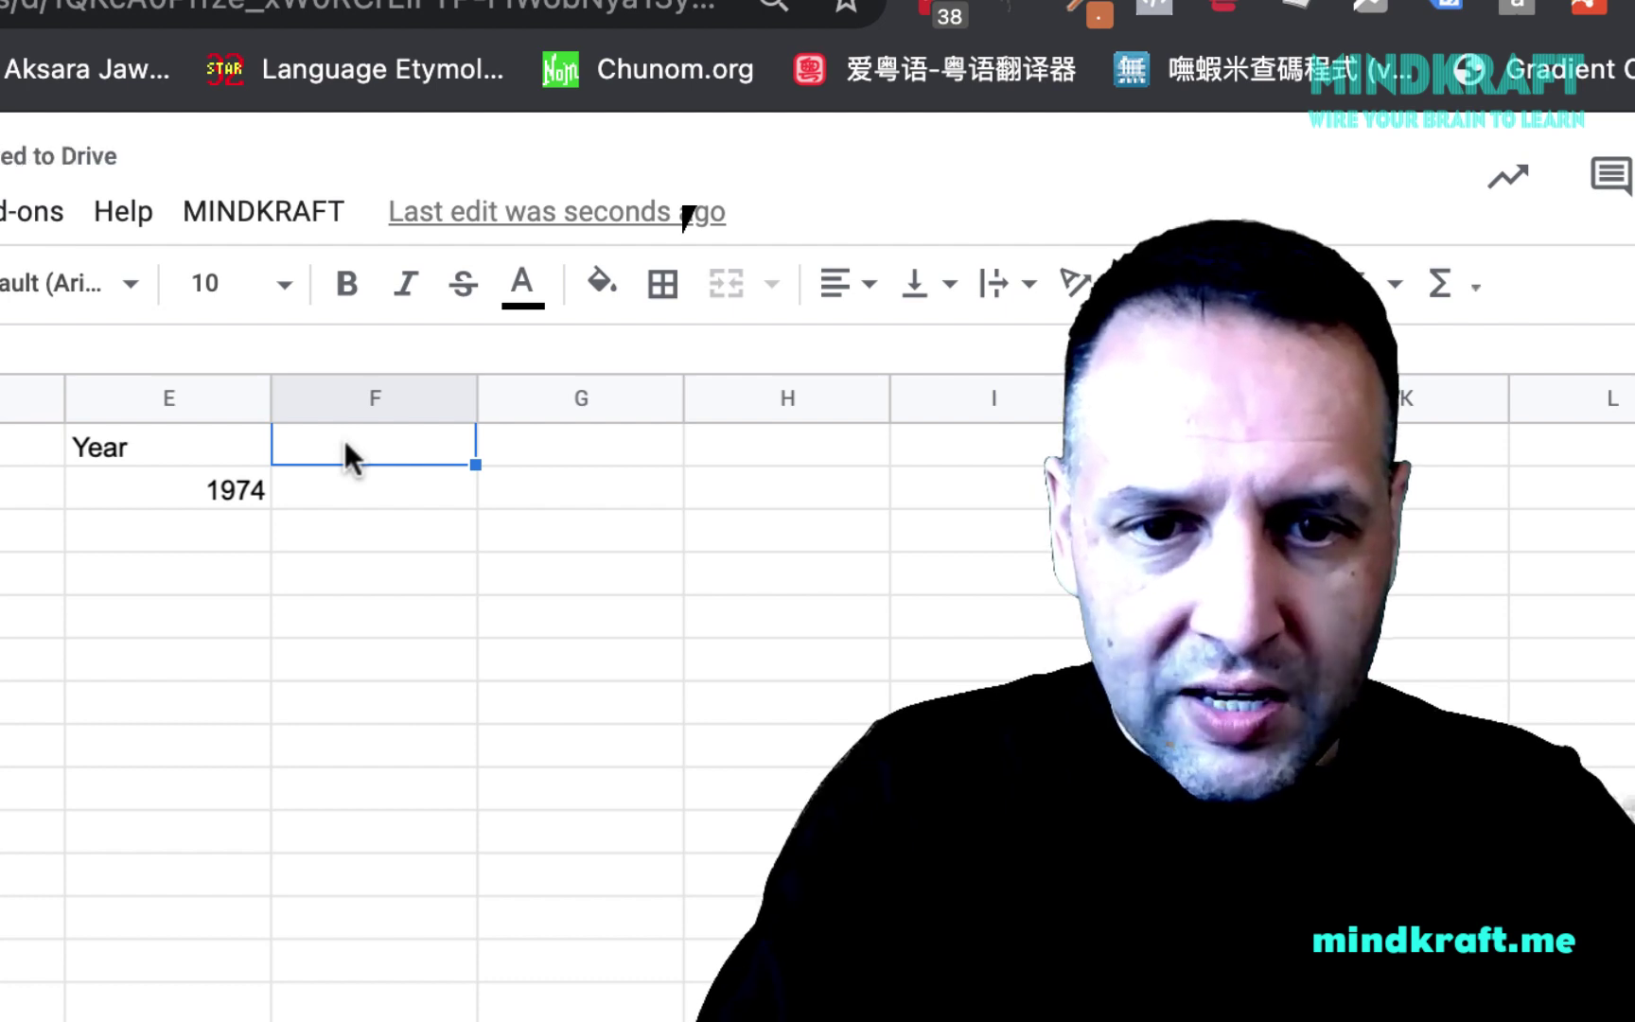
{"action": "type", "text": "Number"}
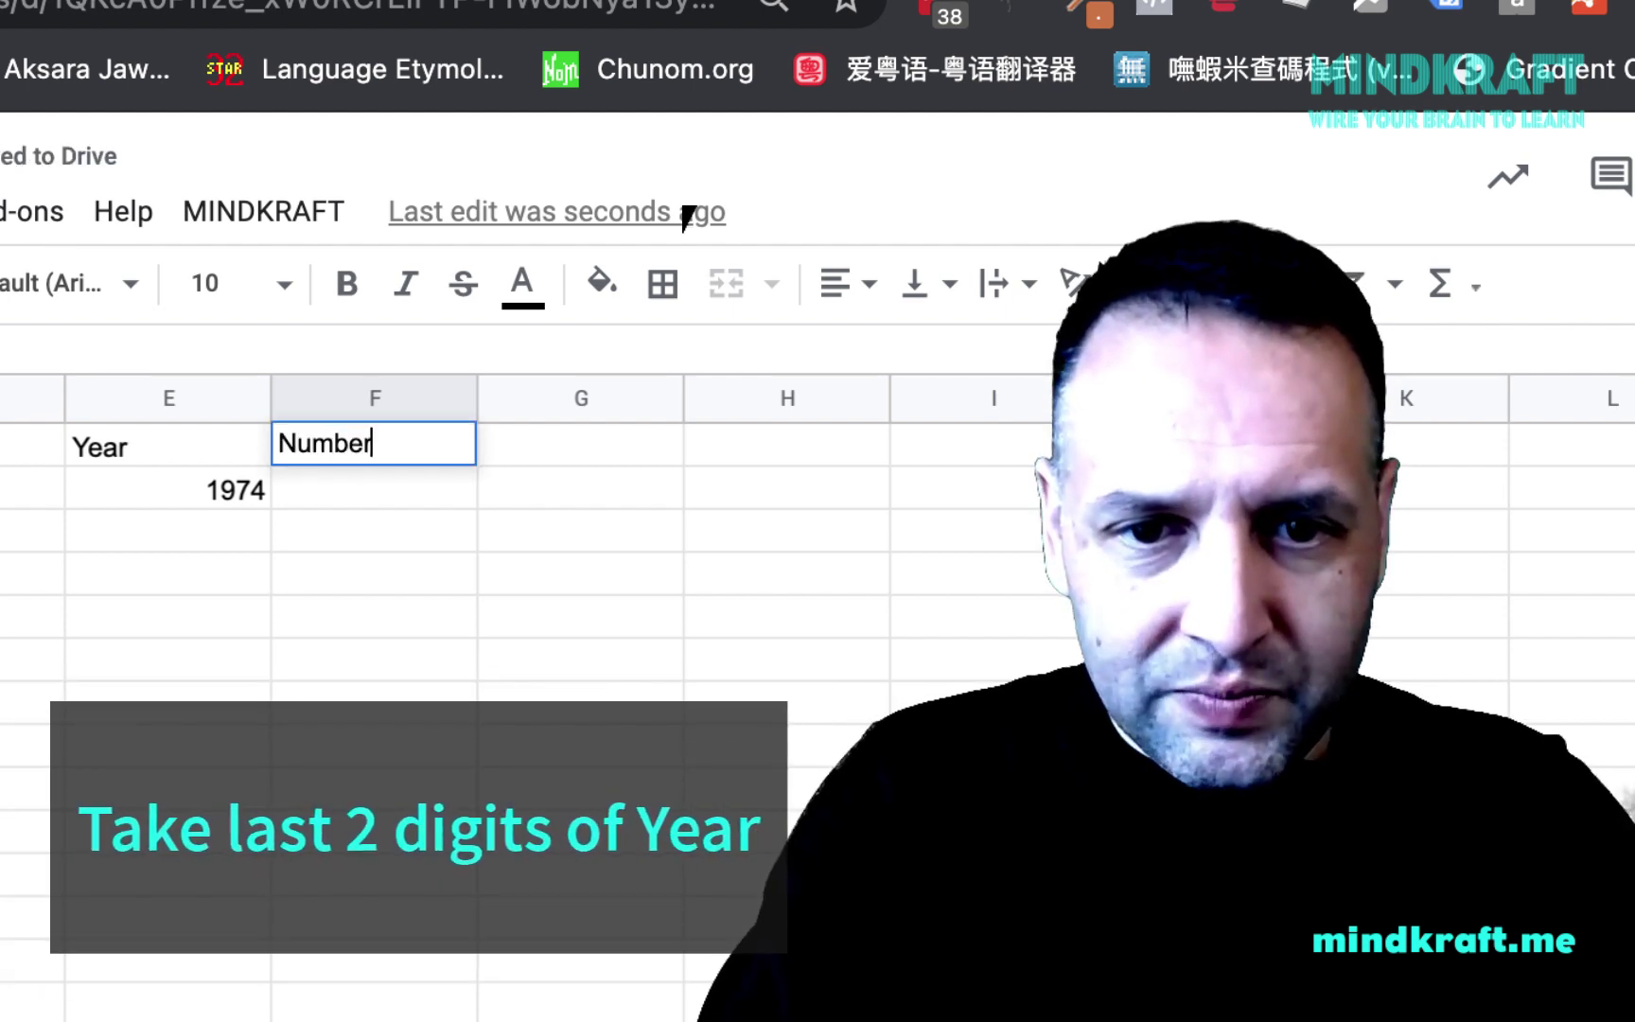
{"action": "key", "text": "BackSpace"}
{"action": "key", "text": "BackSpace"}
{"action": "key", "text": "BackSpace"}
{"action": "key", "text": "BackSpace"}
{"action": "key", "text": "BackSpace"}
{"action": "key", "text": "BackSpace"}
{"action": "type", "text": "Right 2"}
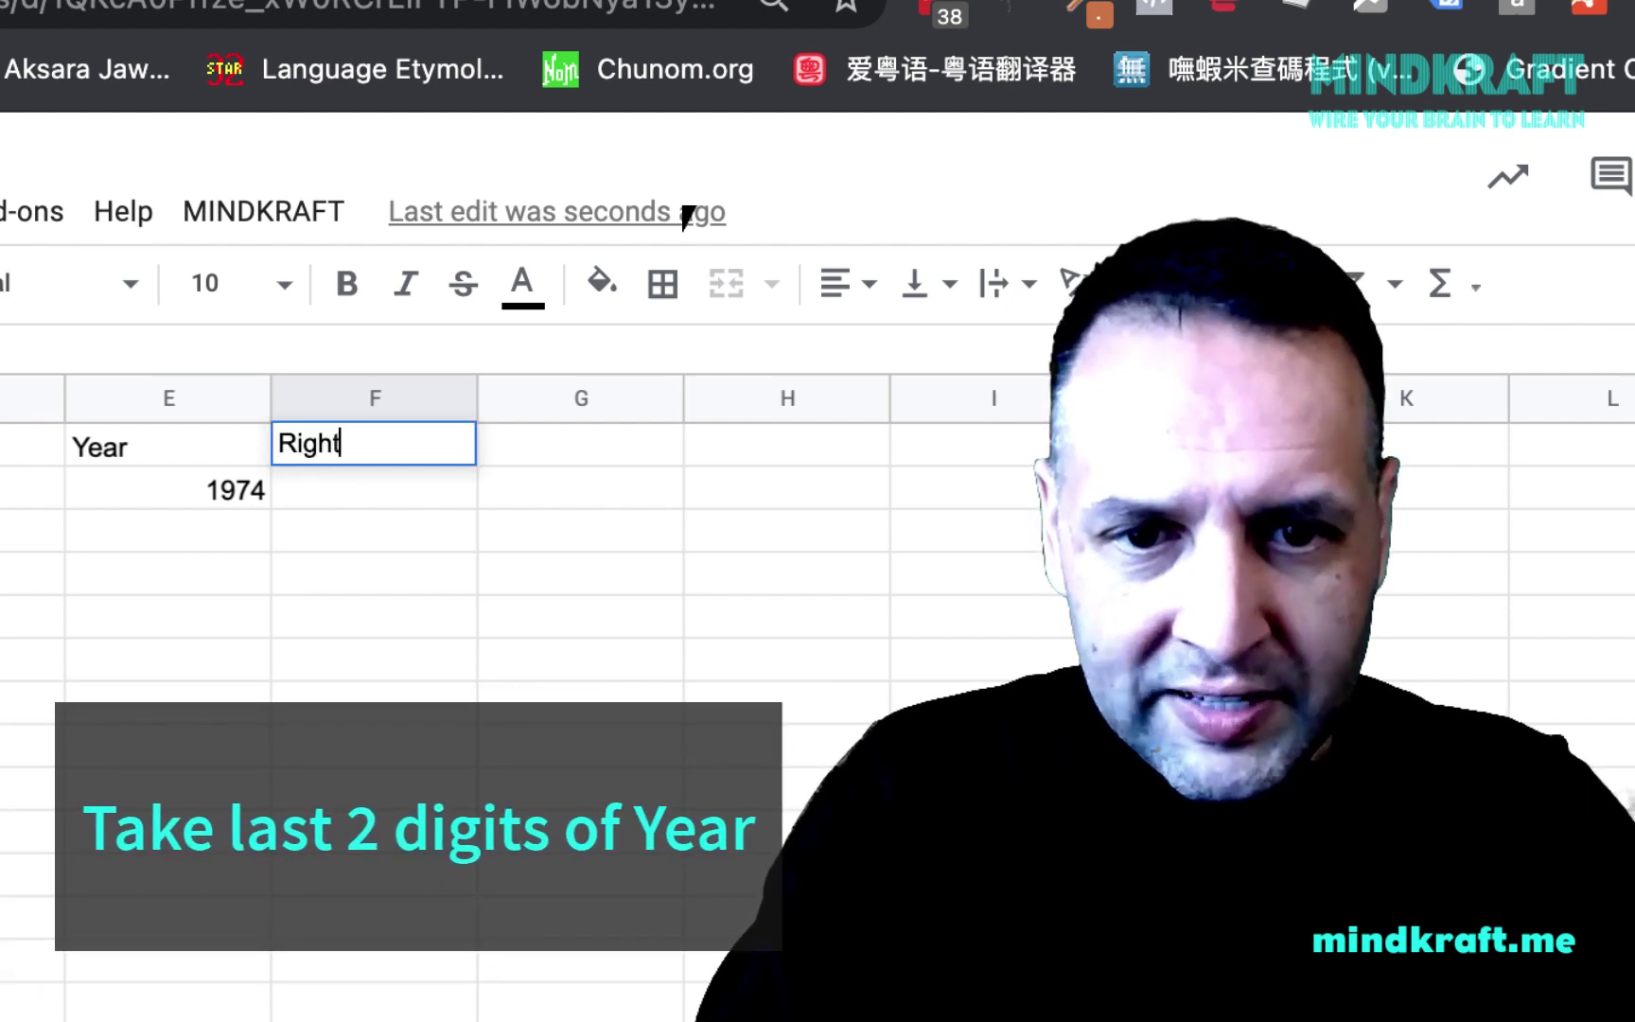
{"action": "key", "text": "Return"}
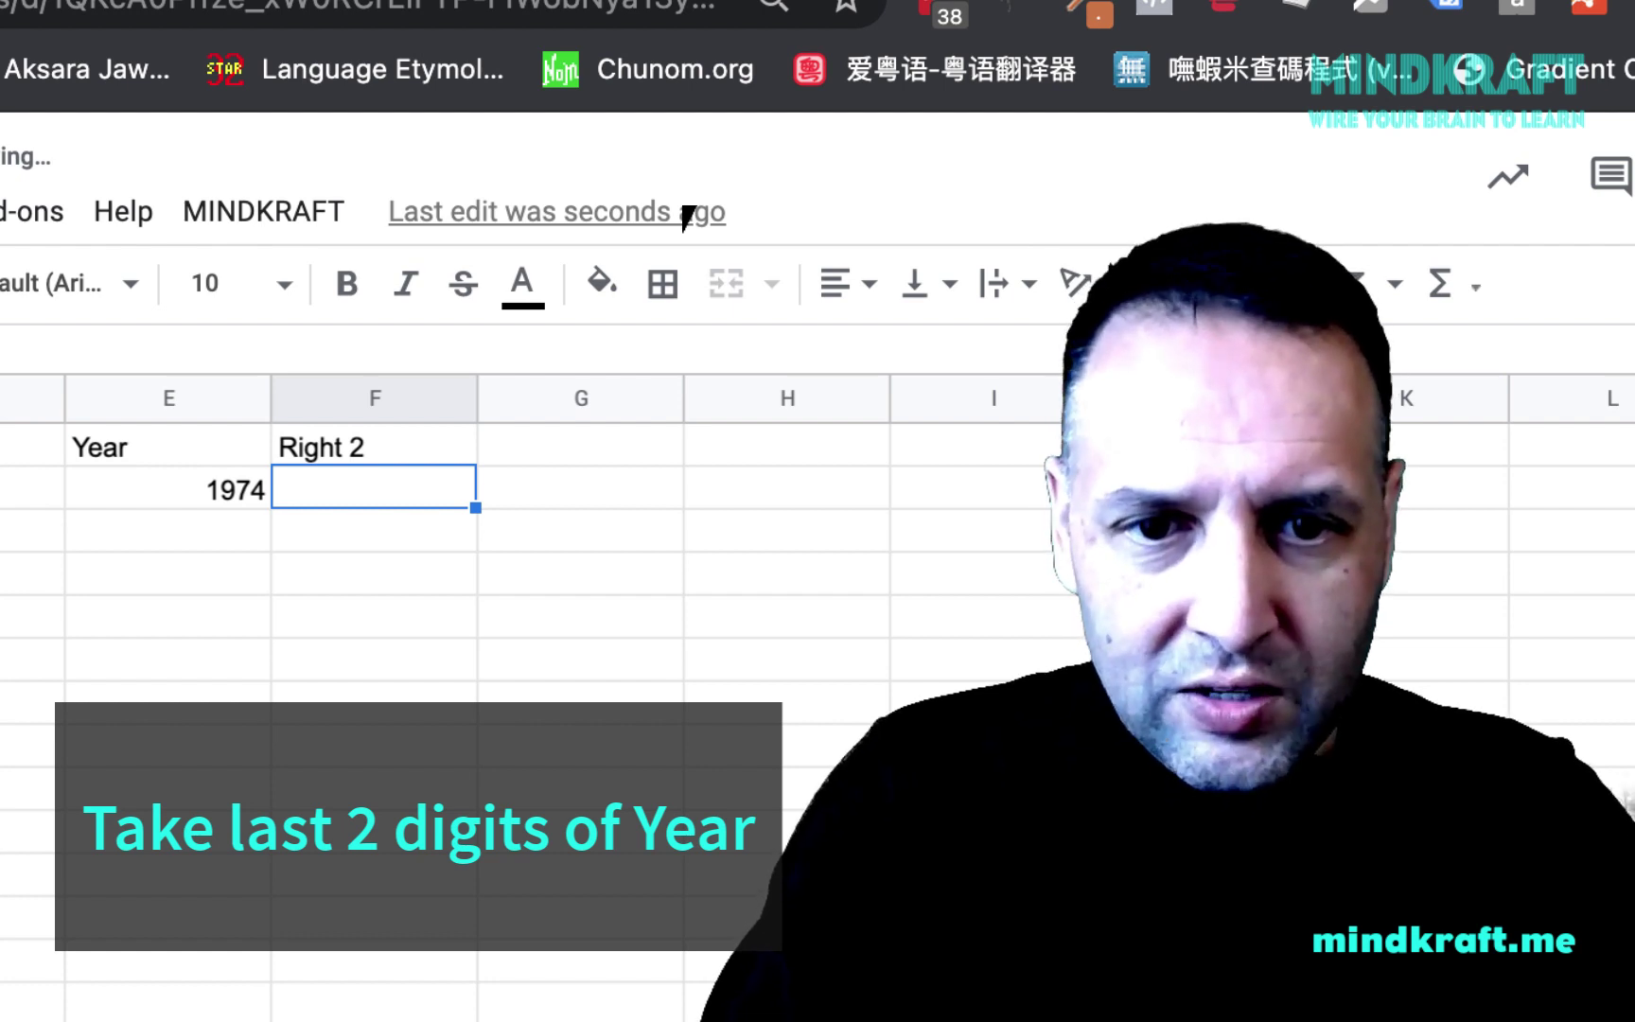
{"action": "type", "text": "r"}
{"action": "key", "text": "BackSpace"}
{"action": "key", "text": "BackSpace"}
{"action": "type", "text": "="}
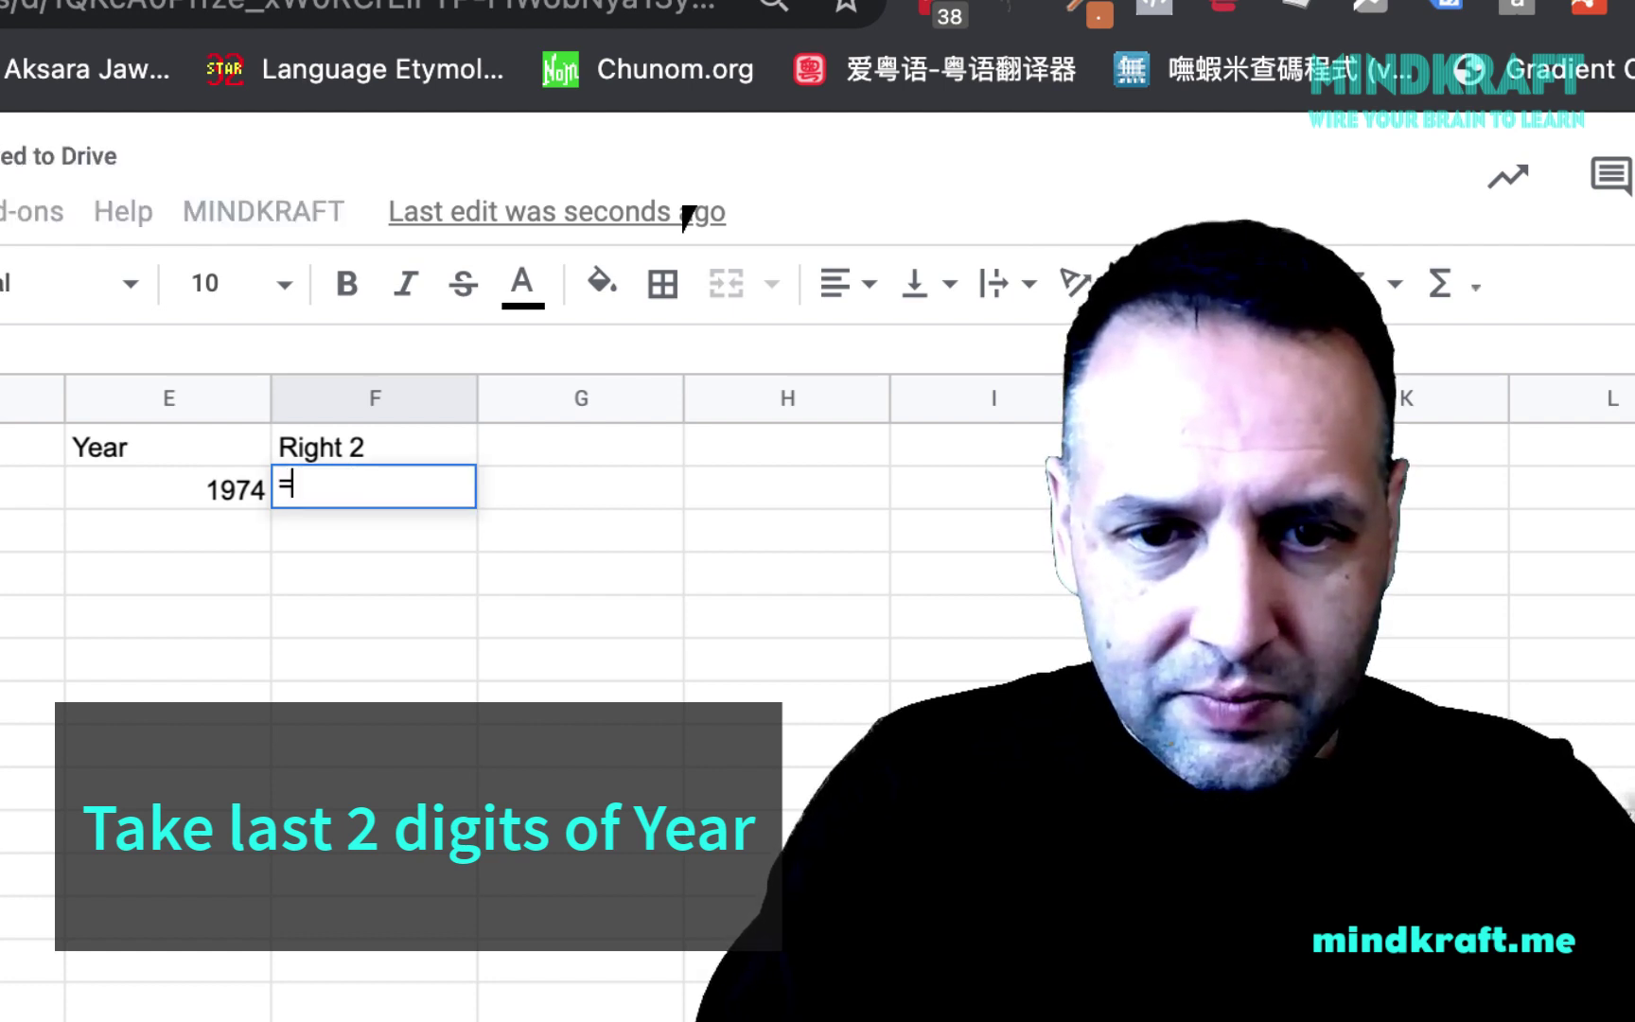
{"action": "type", "text": "right("}
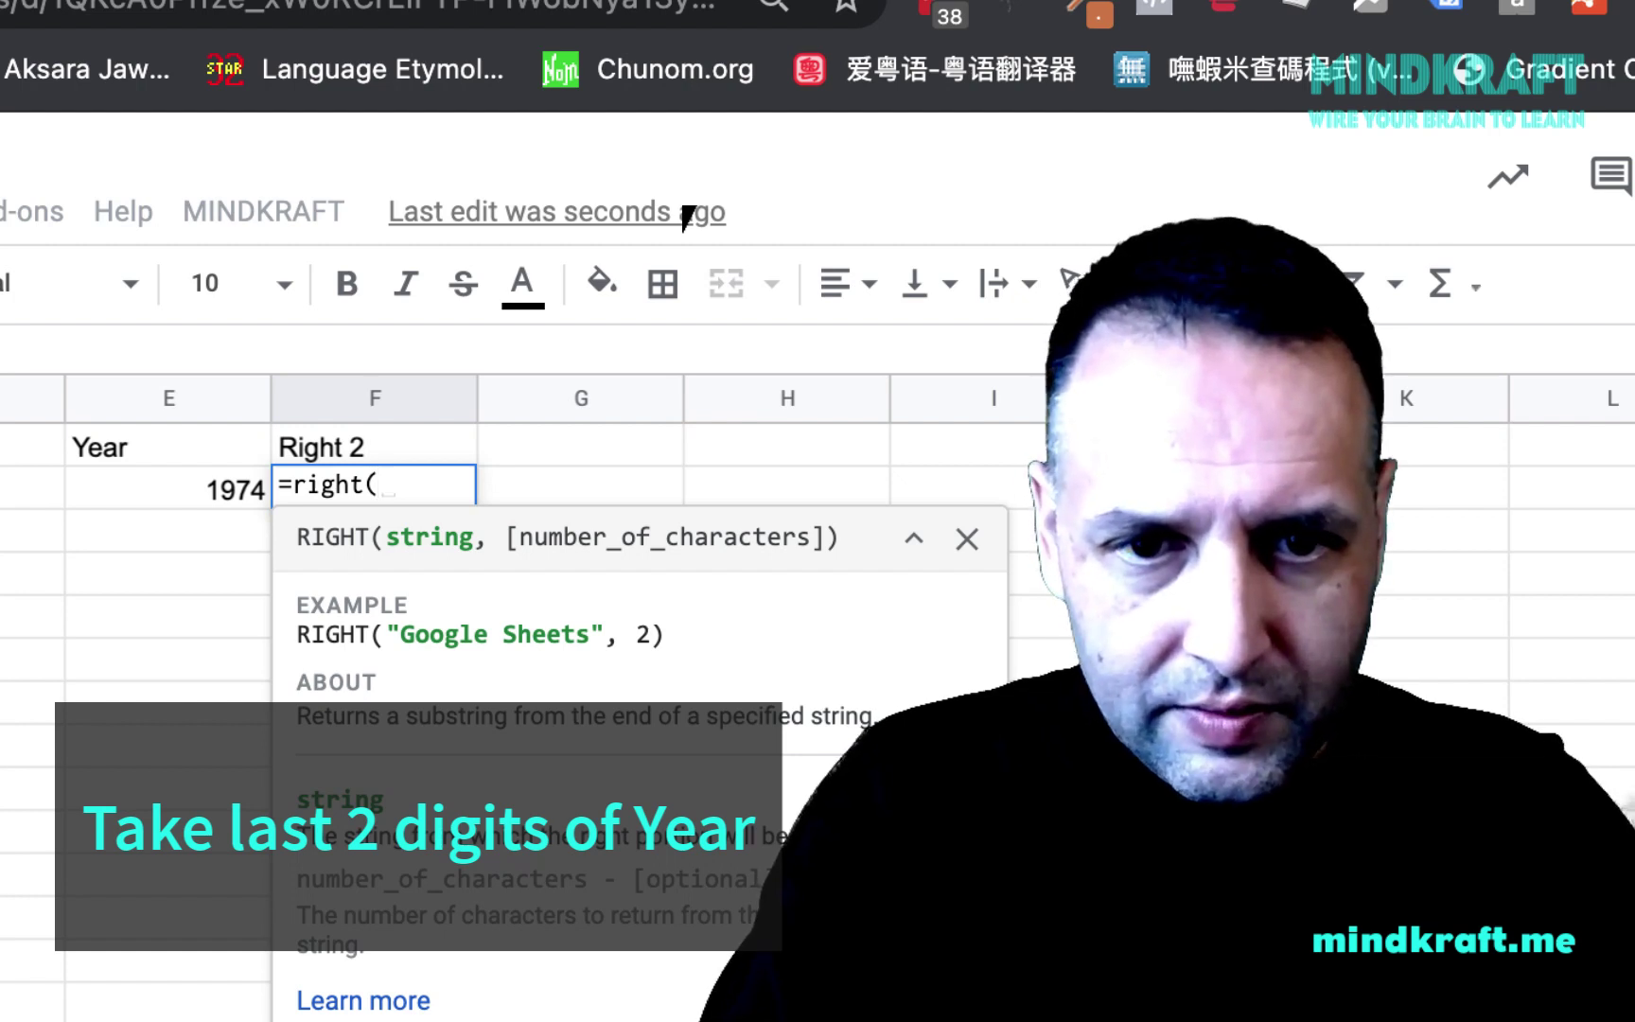
{"action": "type", "text": "e2,2"}
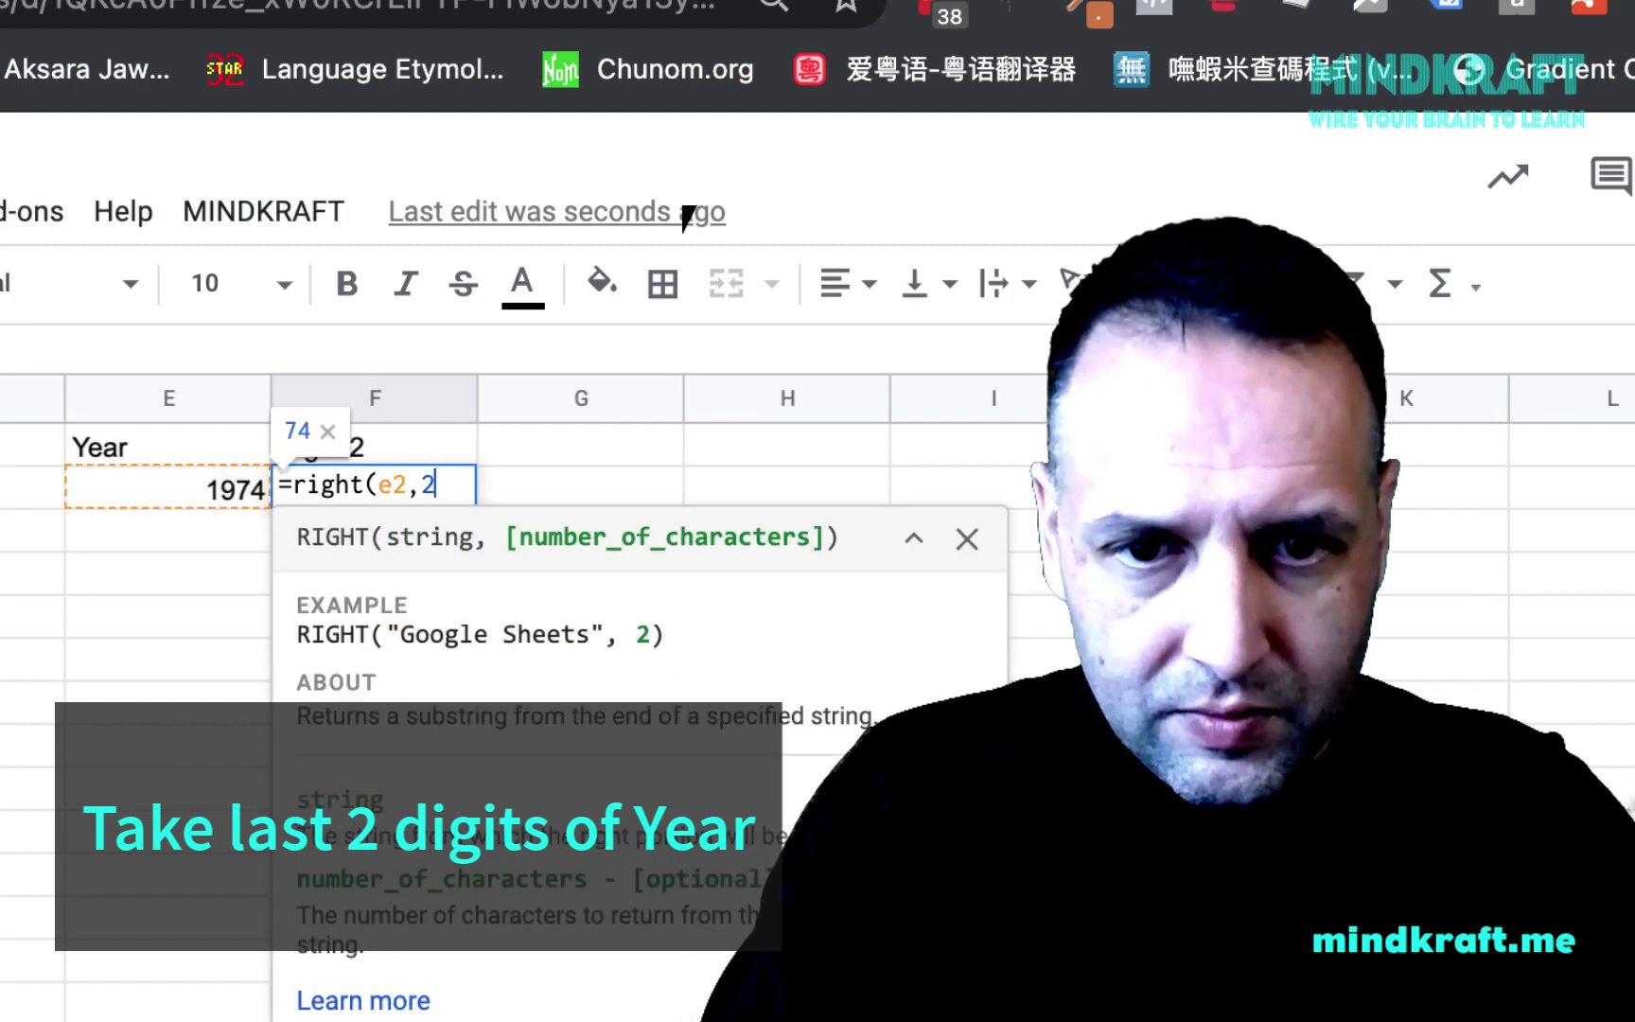
{"action": "type", "text": ")"}
{"action": "key", "text": "Return"}
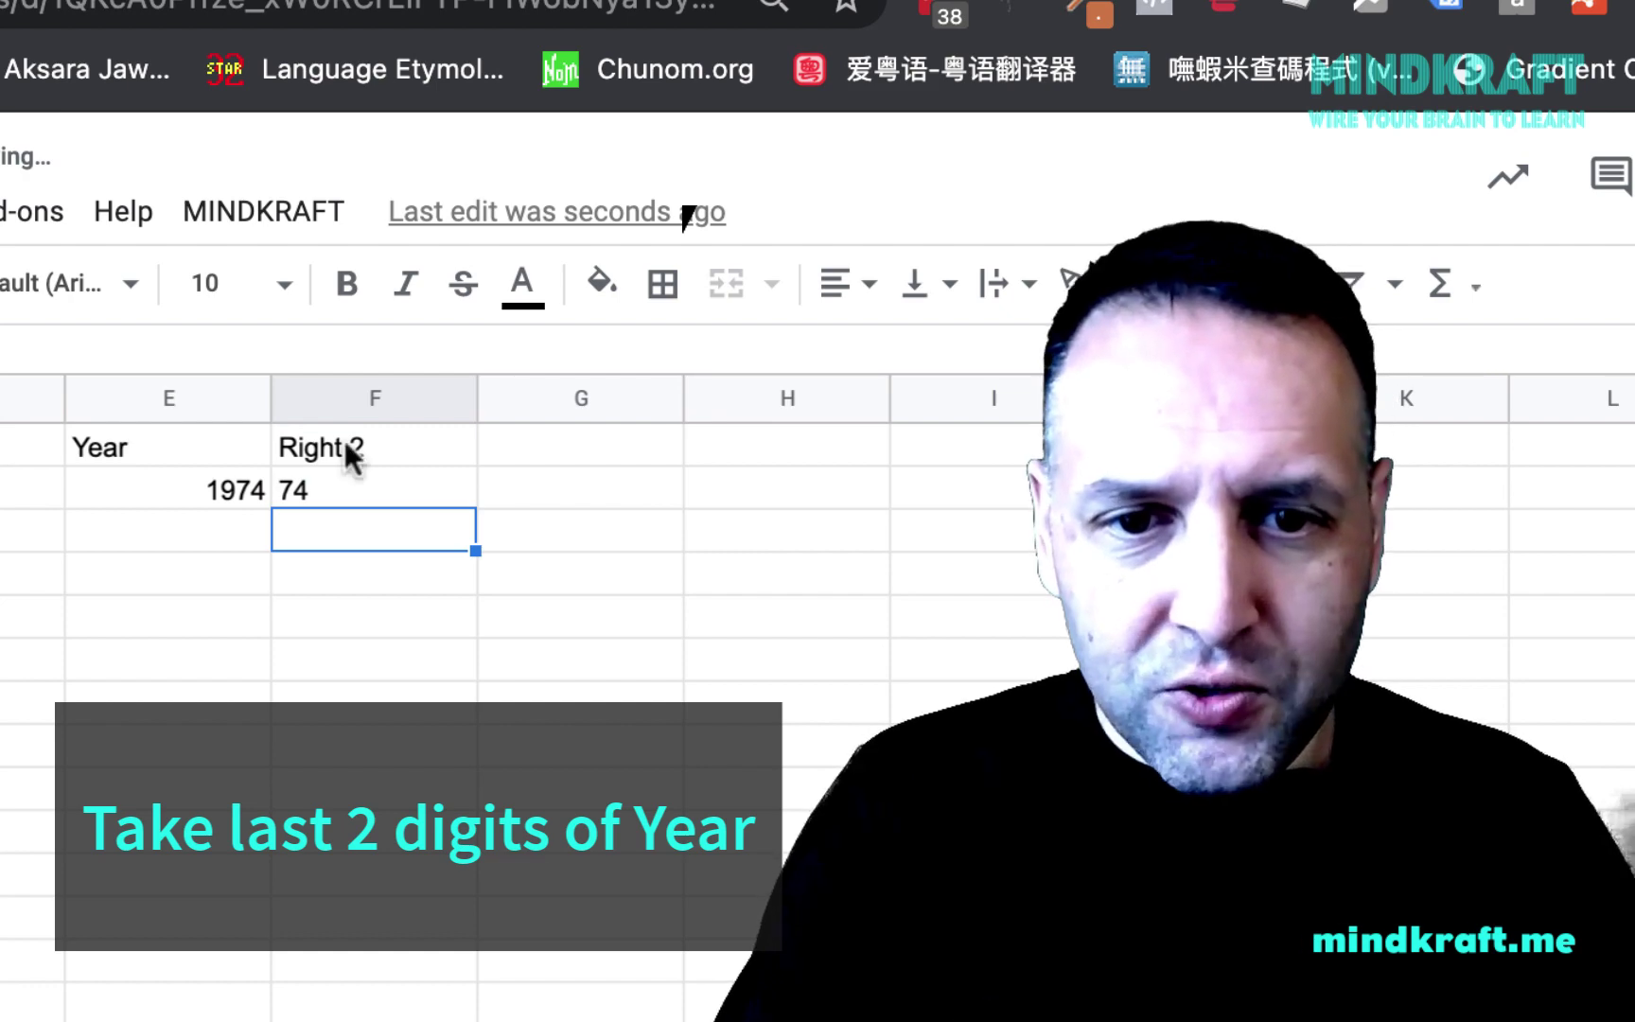
{"action": "left_click", "coordinate": [316, 490]}
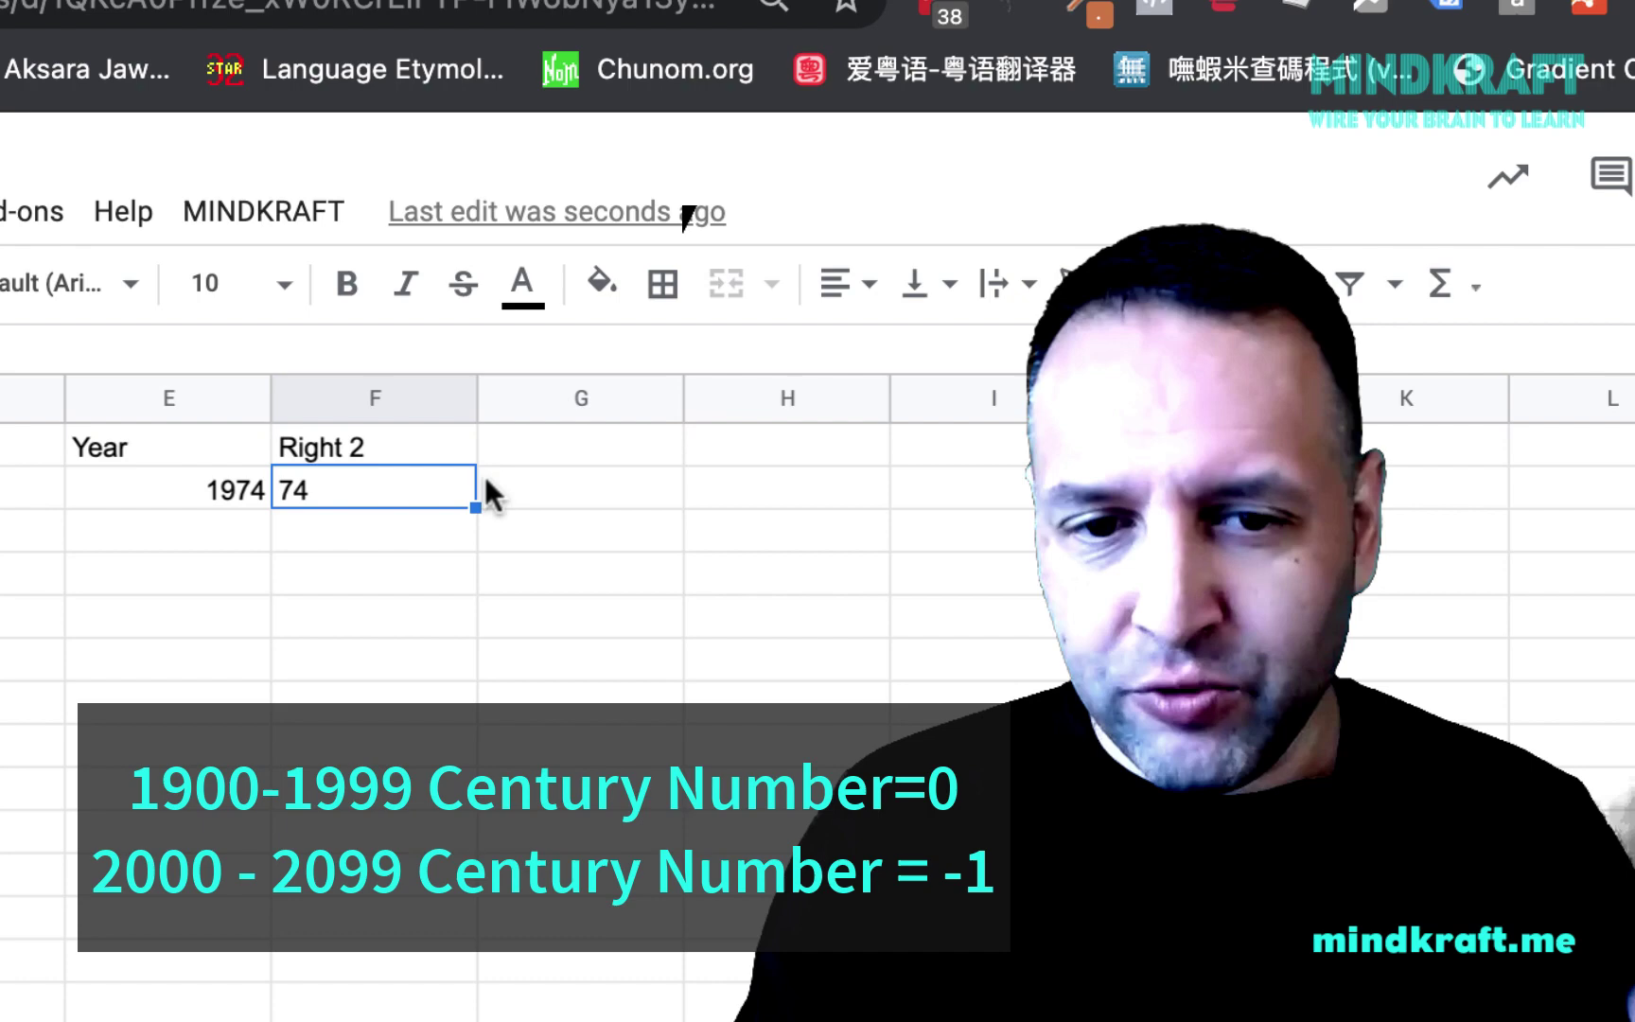
{"action": "left_click", "coordinate": [555, 452]}
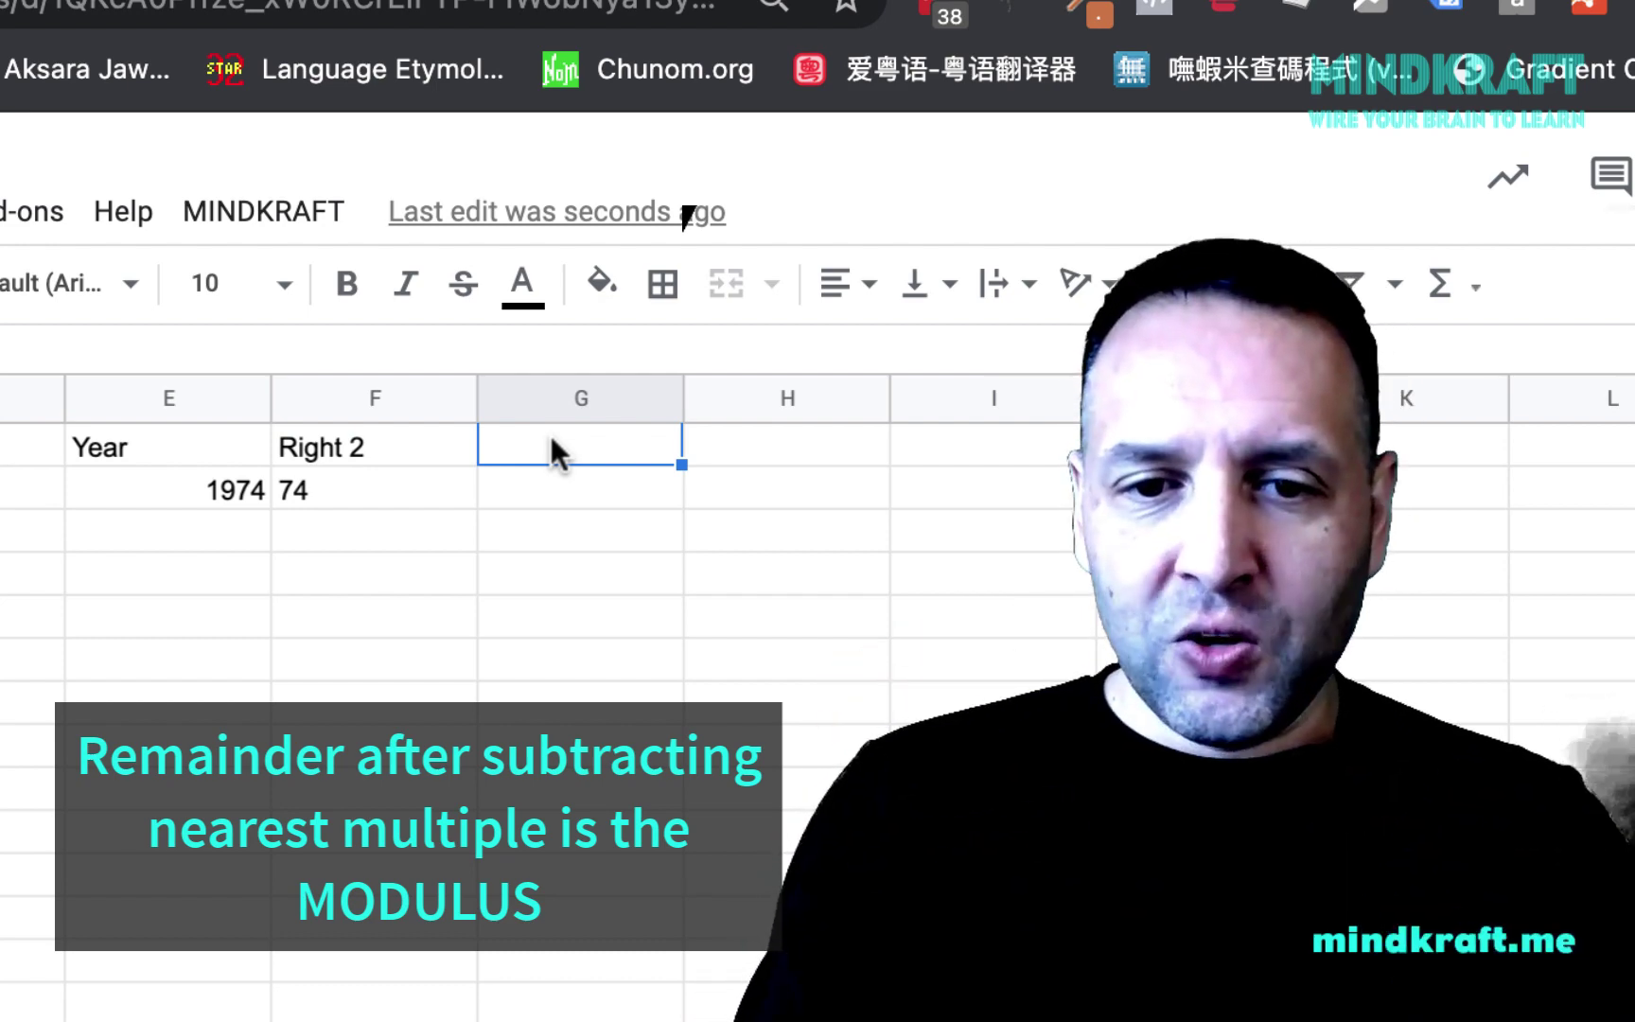
Head G1 'Mod 7' and enter =mod(f2,7) in G2, giving 4.
{"action": "type", "text": "Mod 7"}
{"action": "key", "text": "Return"}
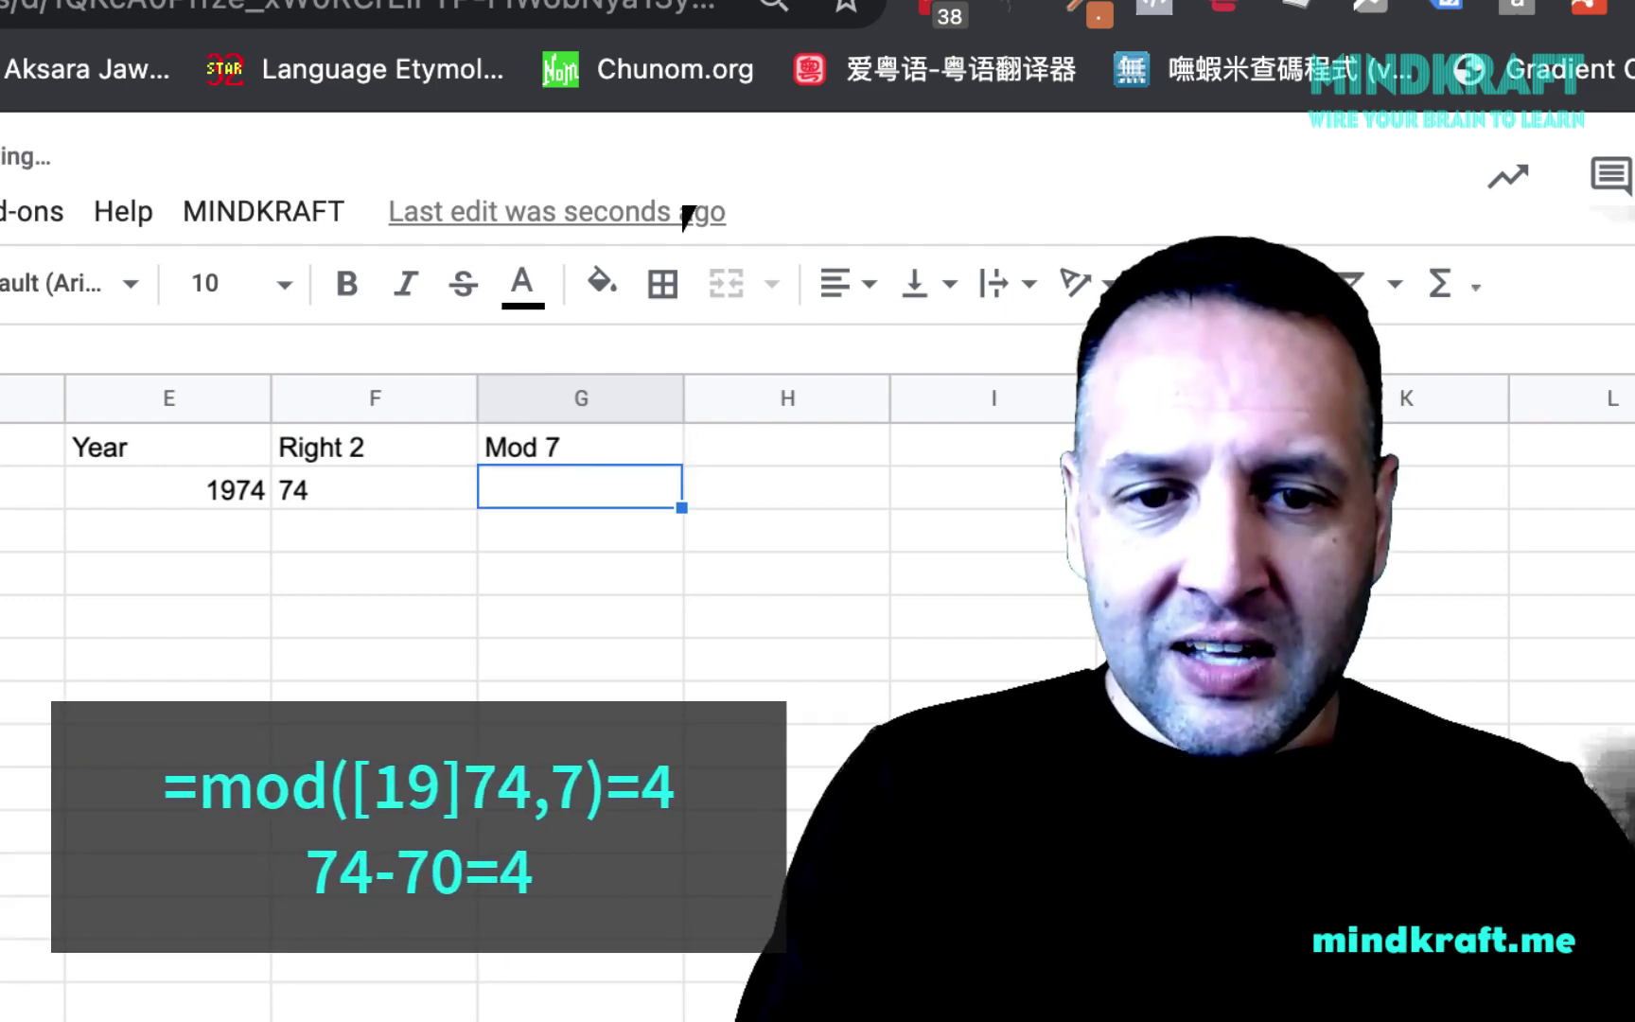
{"action": "type", "text": "=mod("}
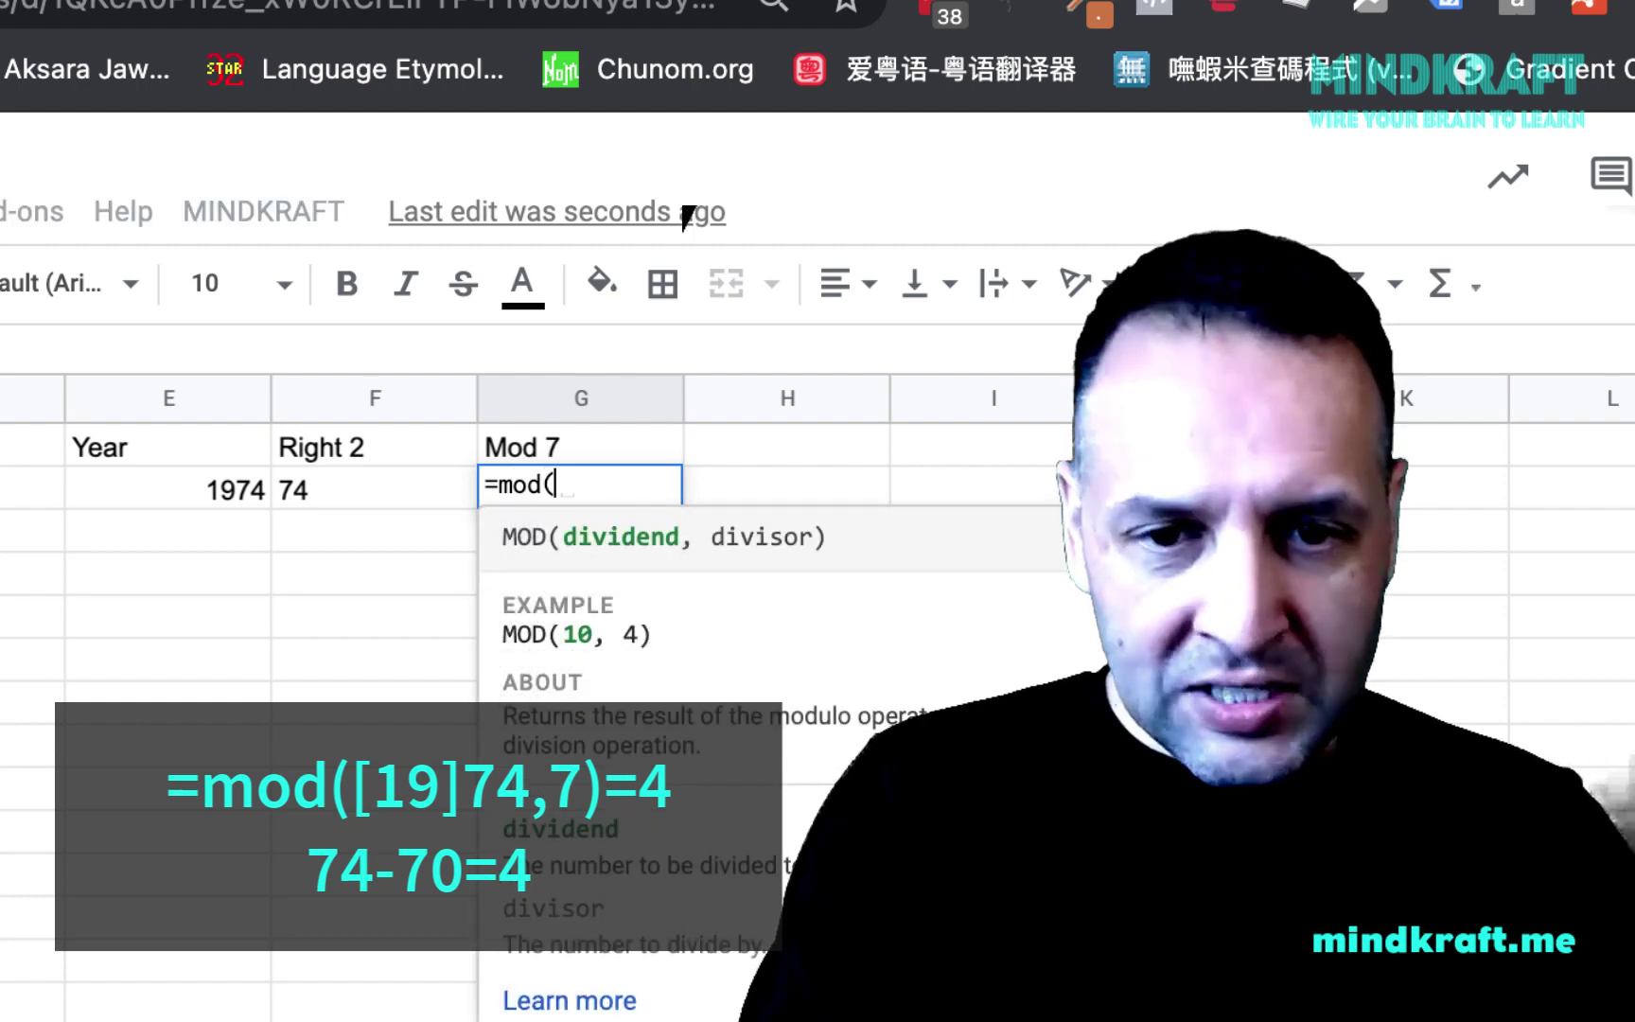
{"action": "type", "text": "f2"}
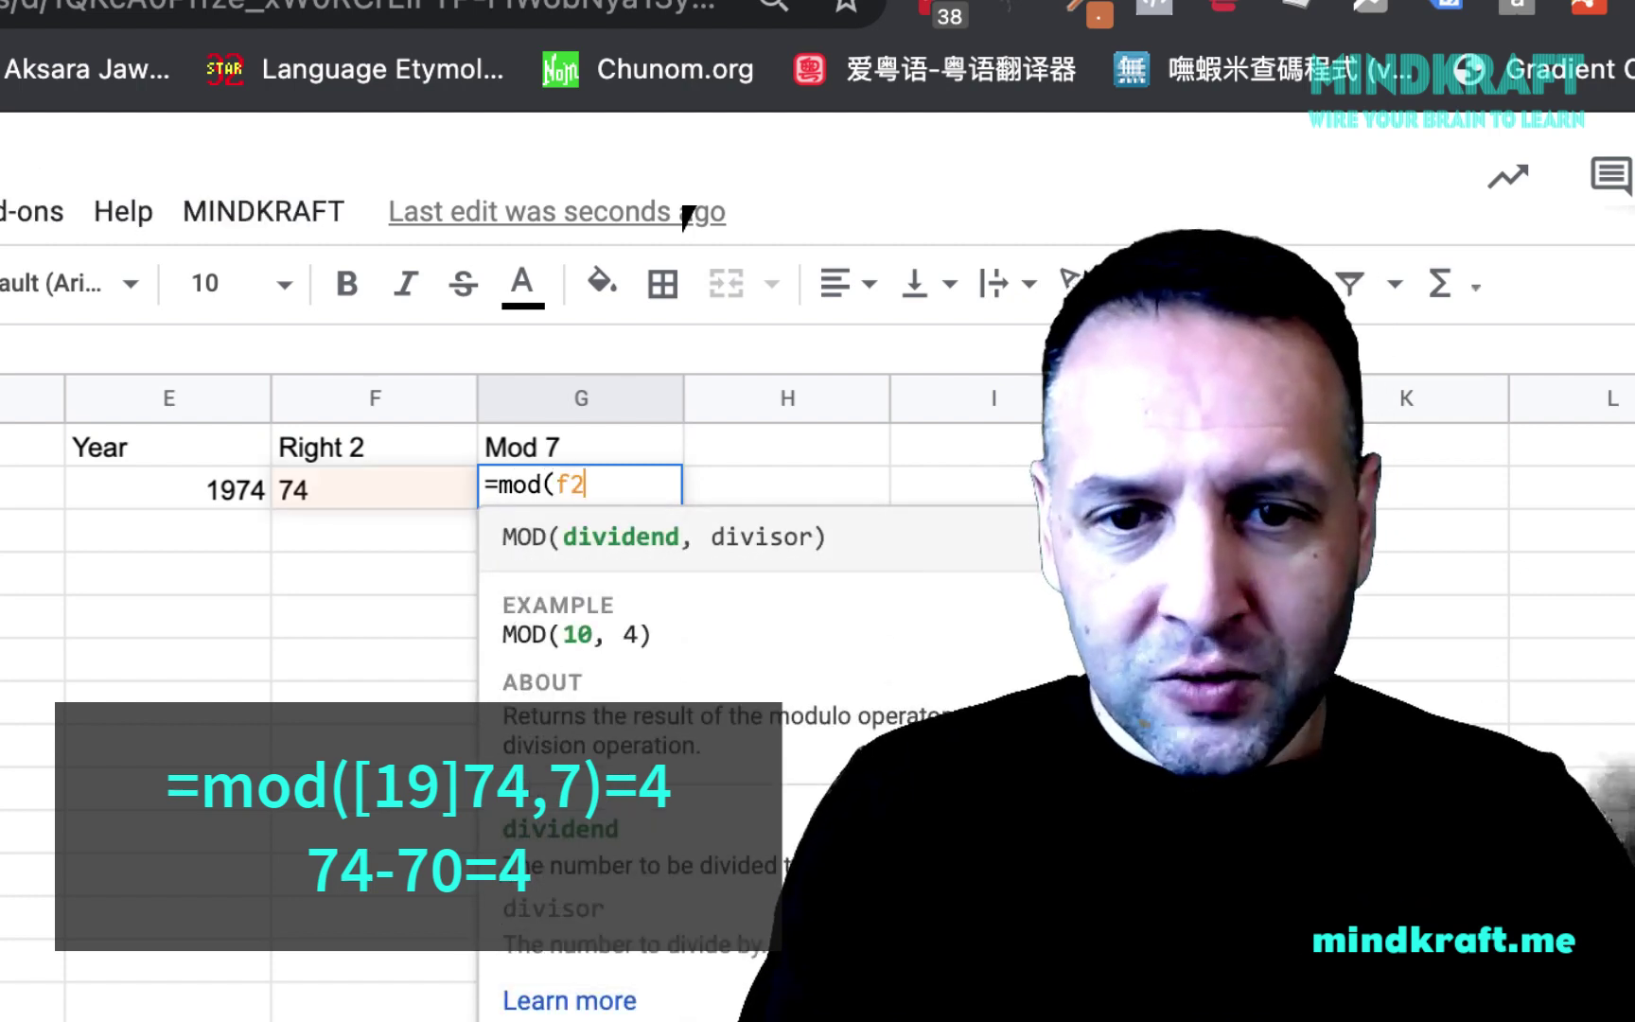
{"action": "type", "text": ",7)"}
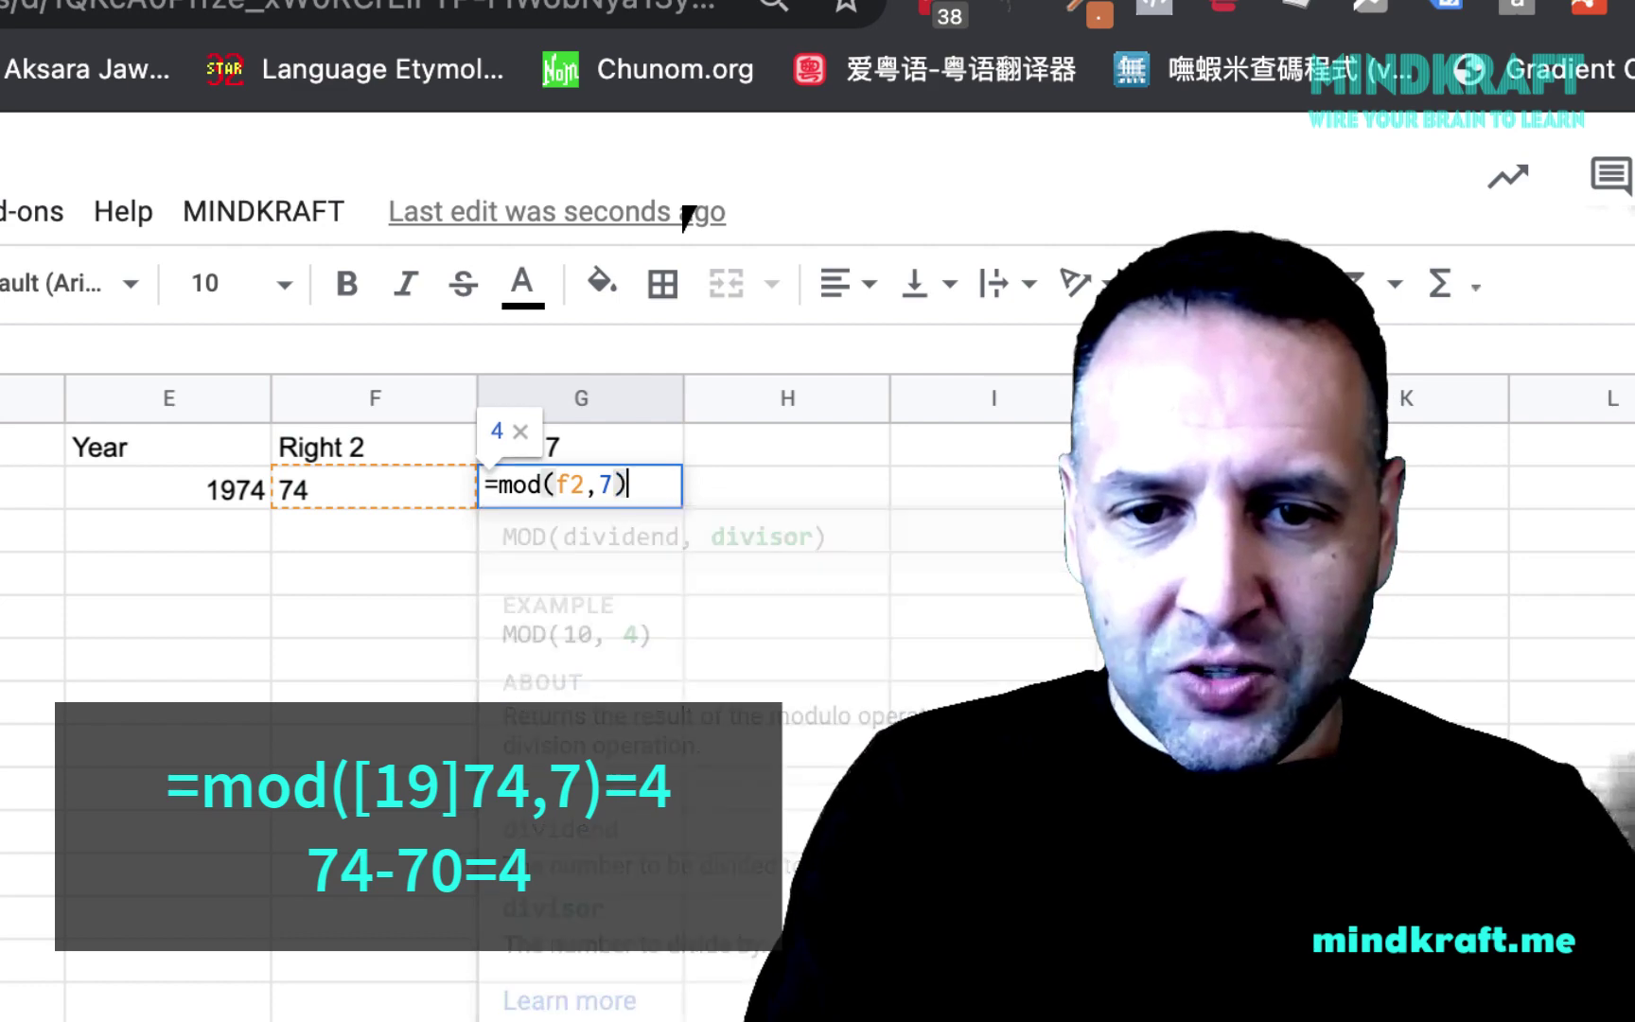
{"action": "key", "text": "Return"}
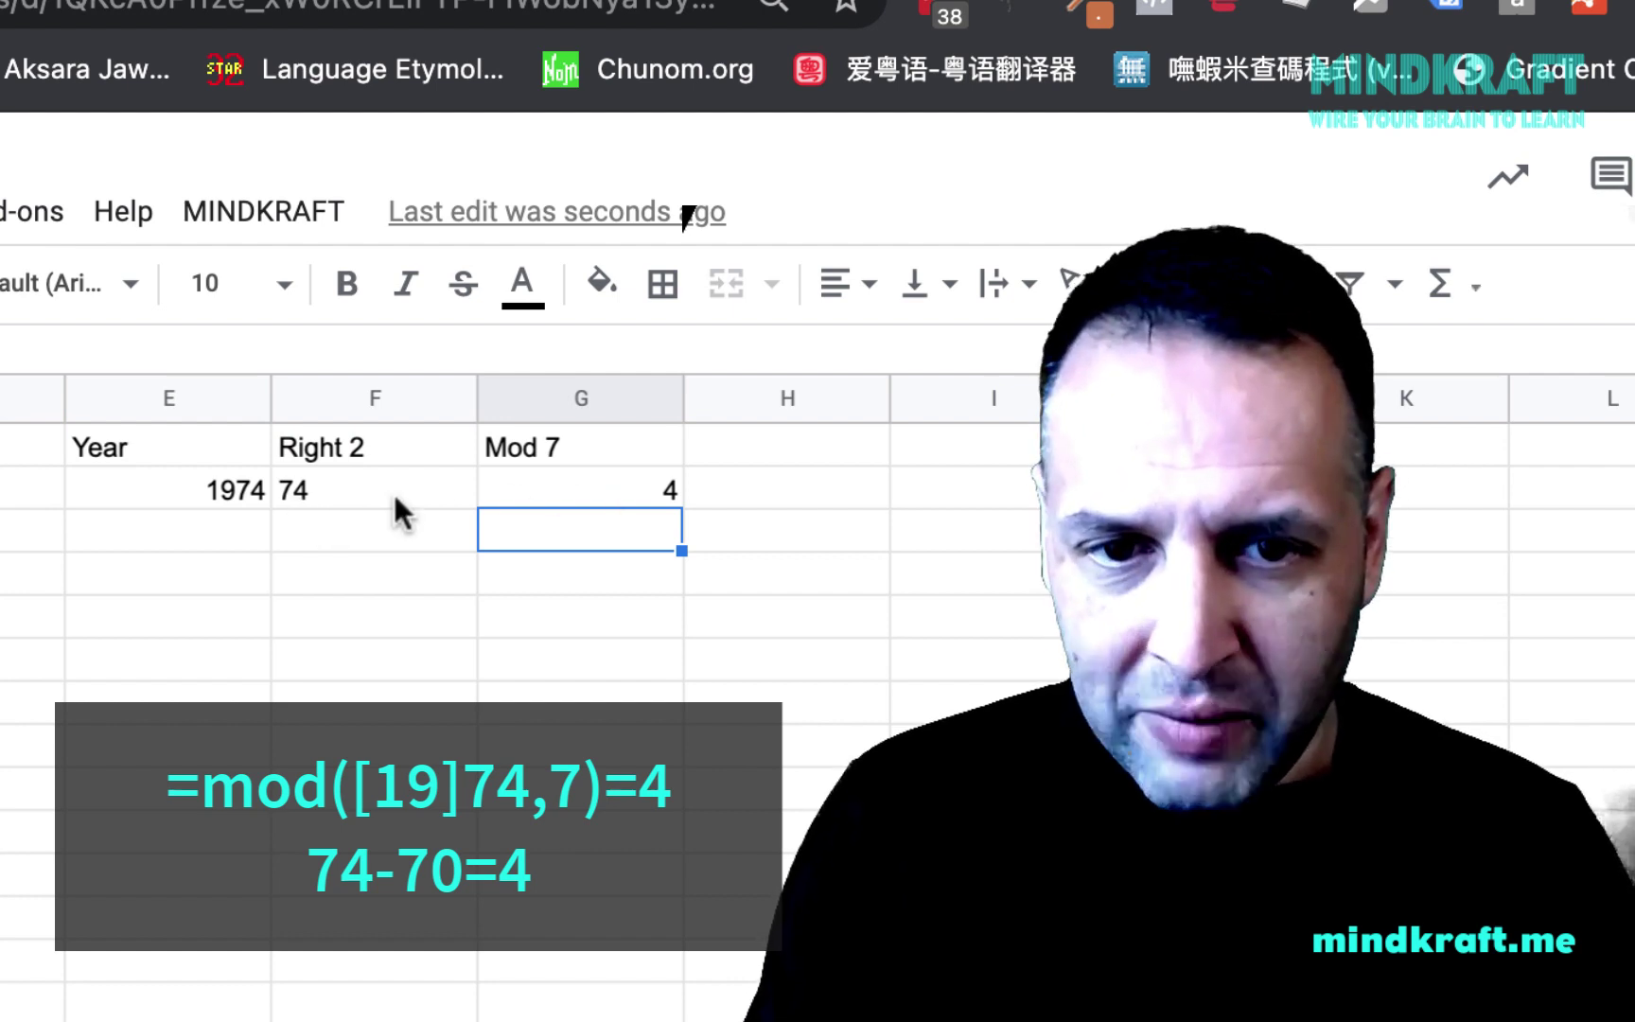
{"action": "left_click", "coordinate": [747, 437]}
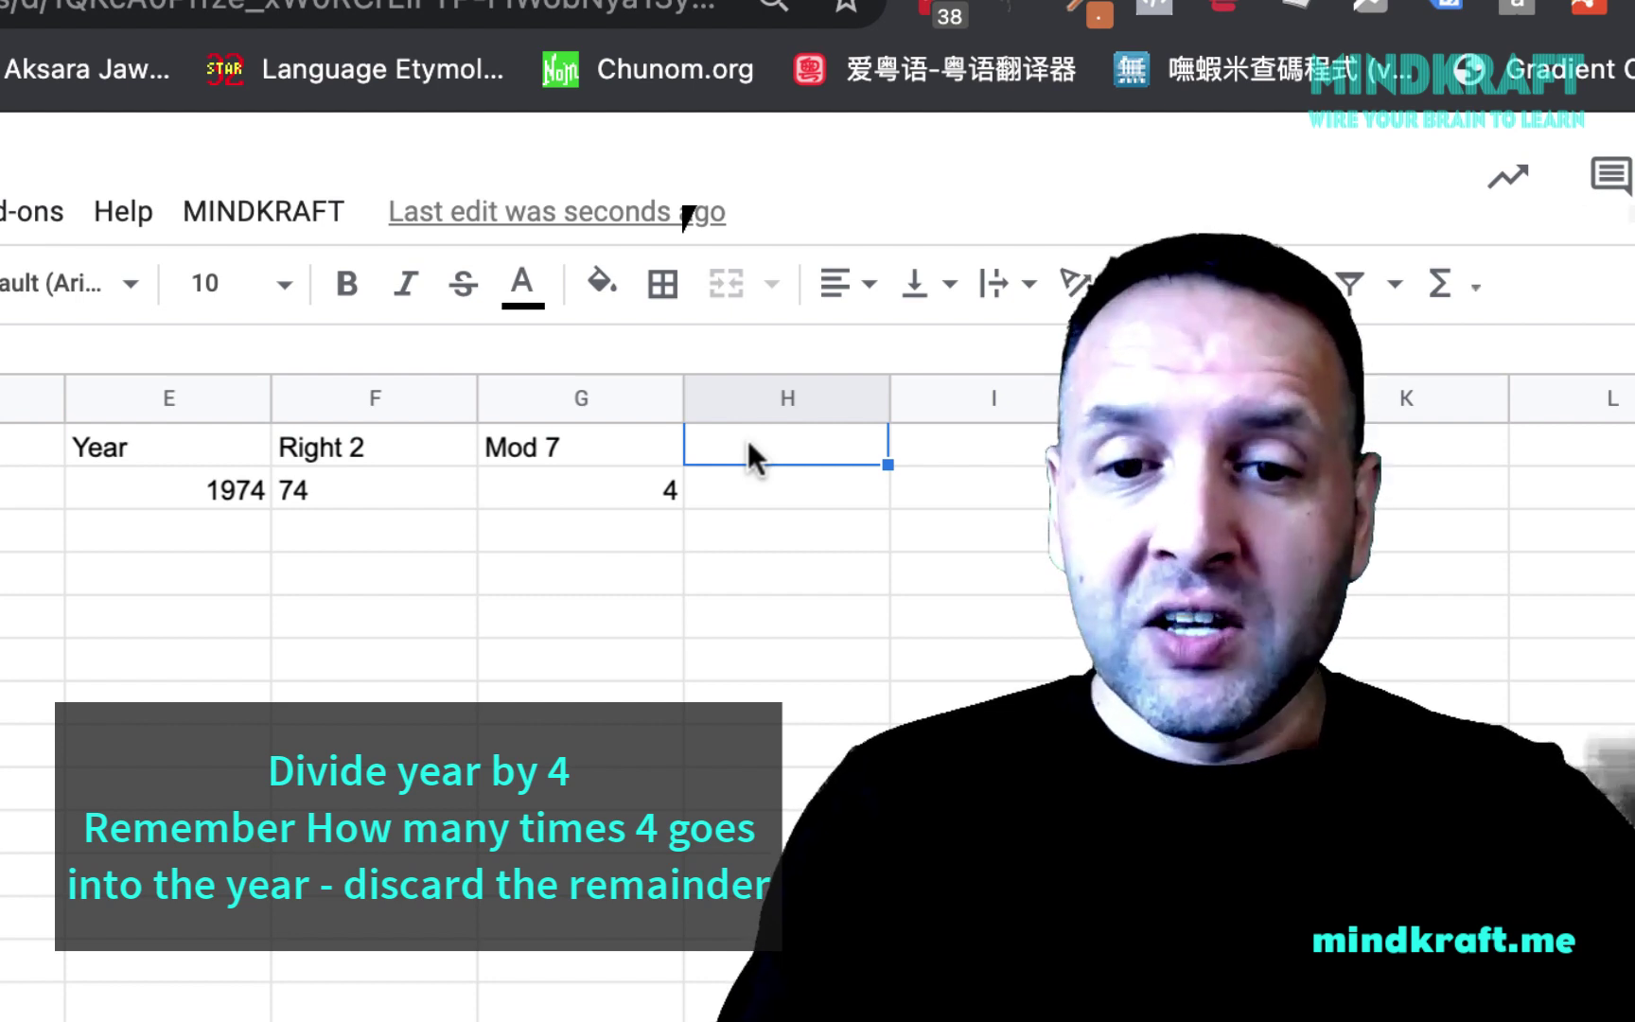
Head H1 'div 4' and enter =rounddown(F2/4) in H2, turning 18.5 into 18.
{"action": "type", "text": "div "}
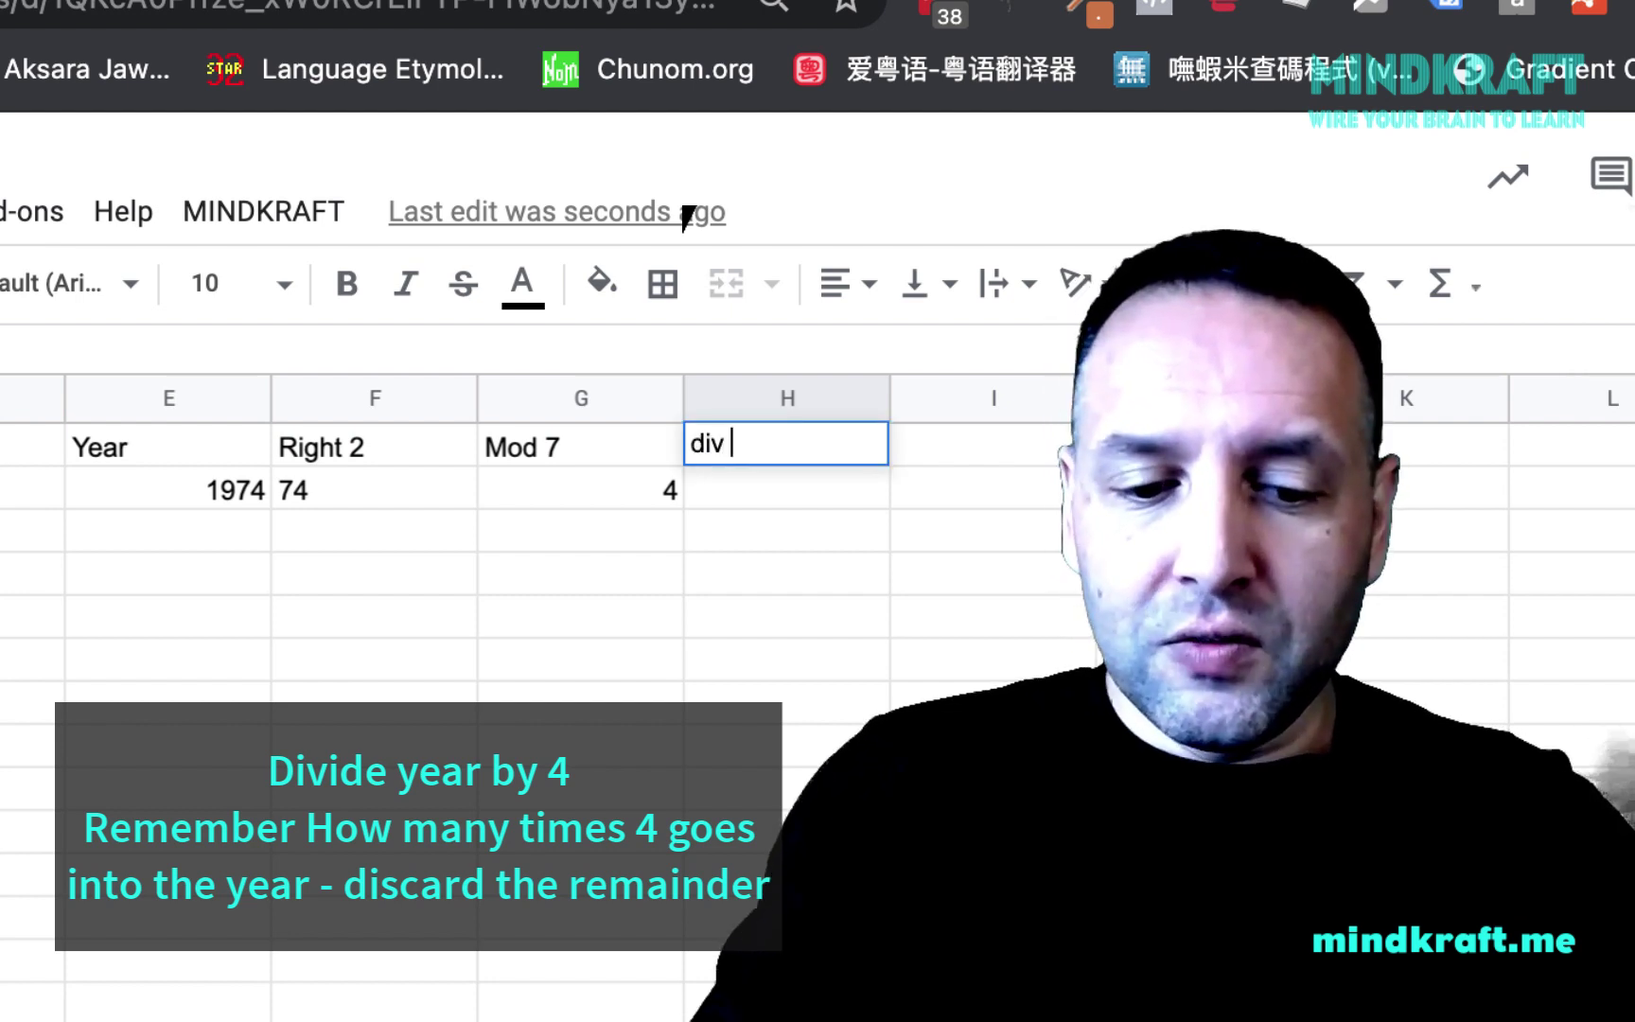
{"action": "type", "text": "4"}
{"action": "key", "text": "Return"}
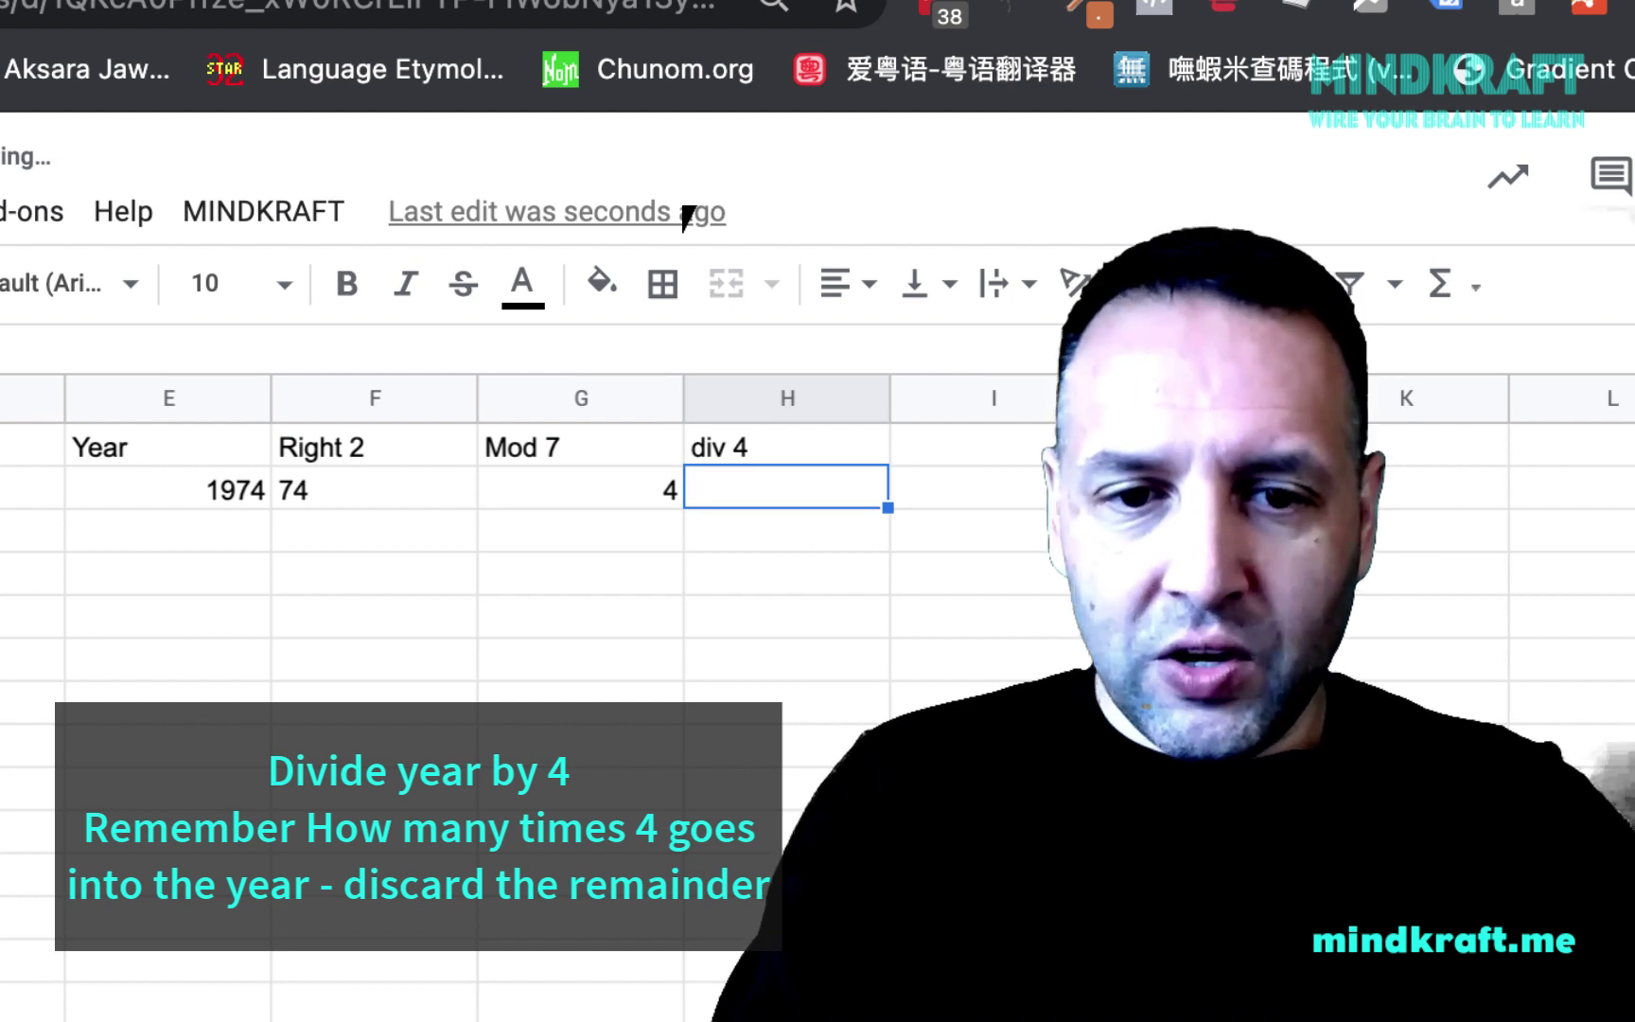
{"action": "type", "text": "=f2/"}
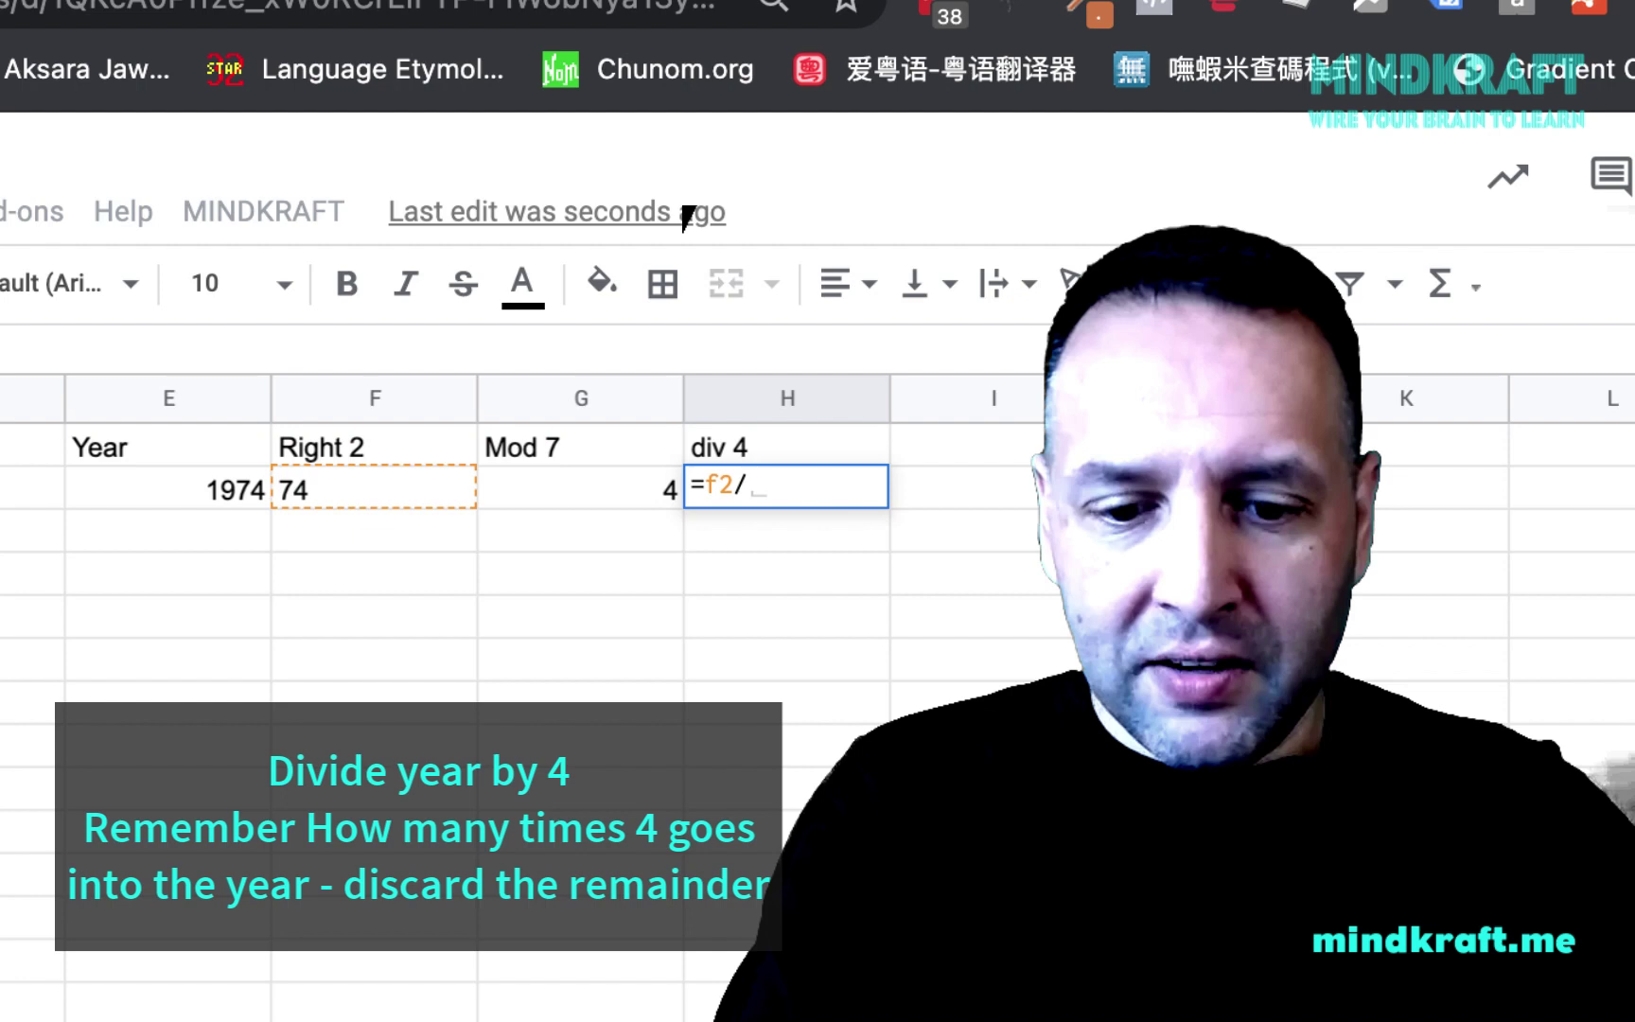
{"action": "type", "text": "4"}
{"action": "key", "text": "Return"}
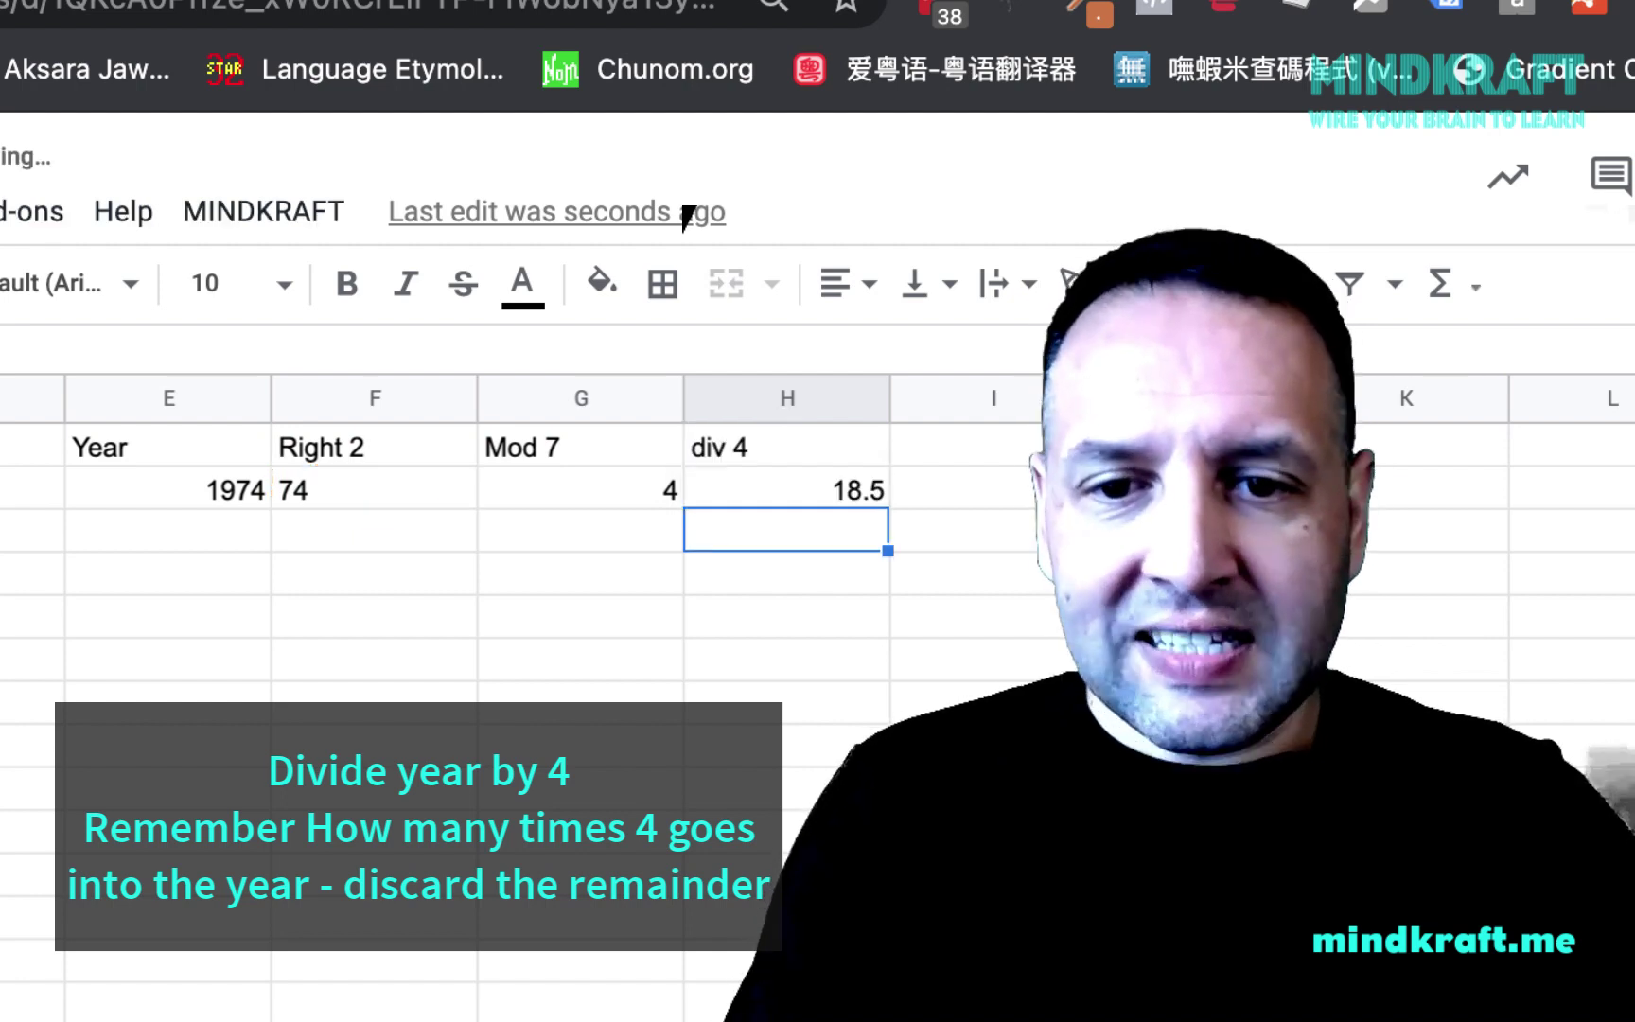
{"action": "left_click", "coordinate": [840, 478]}
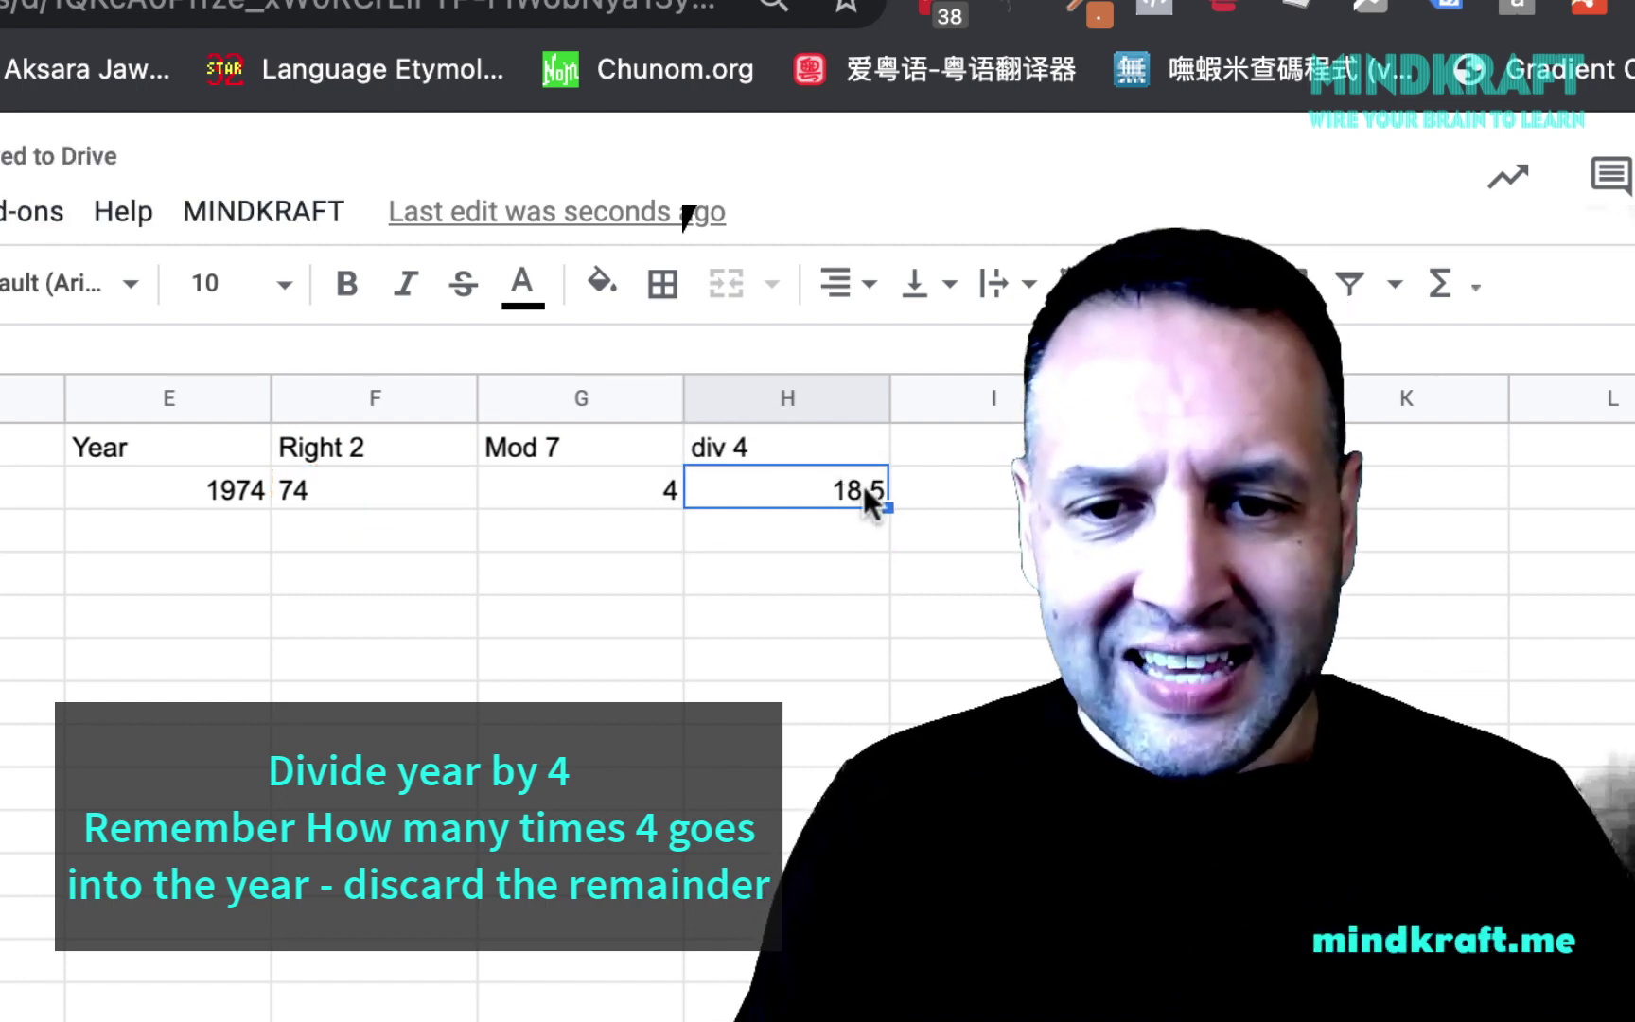
{"action": "key", "text": "Return"}
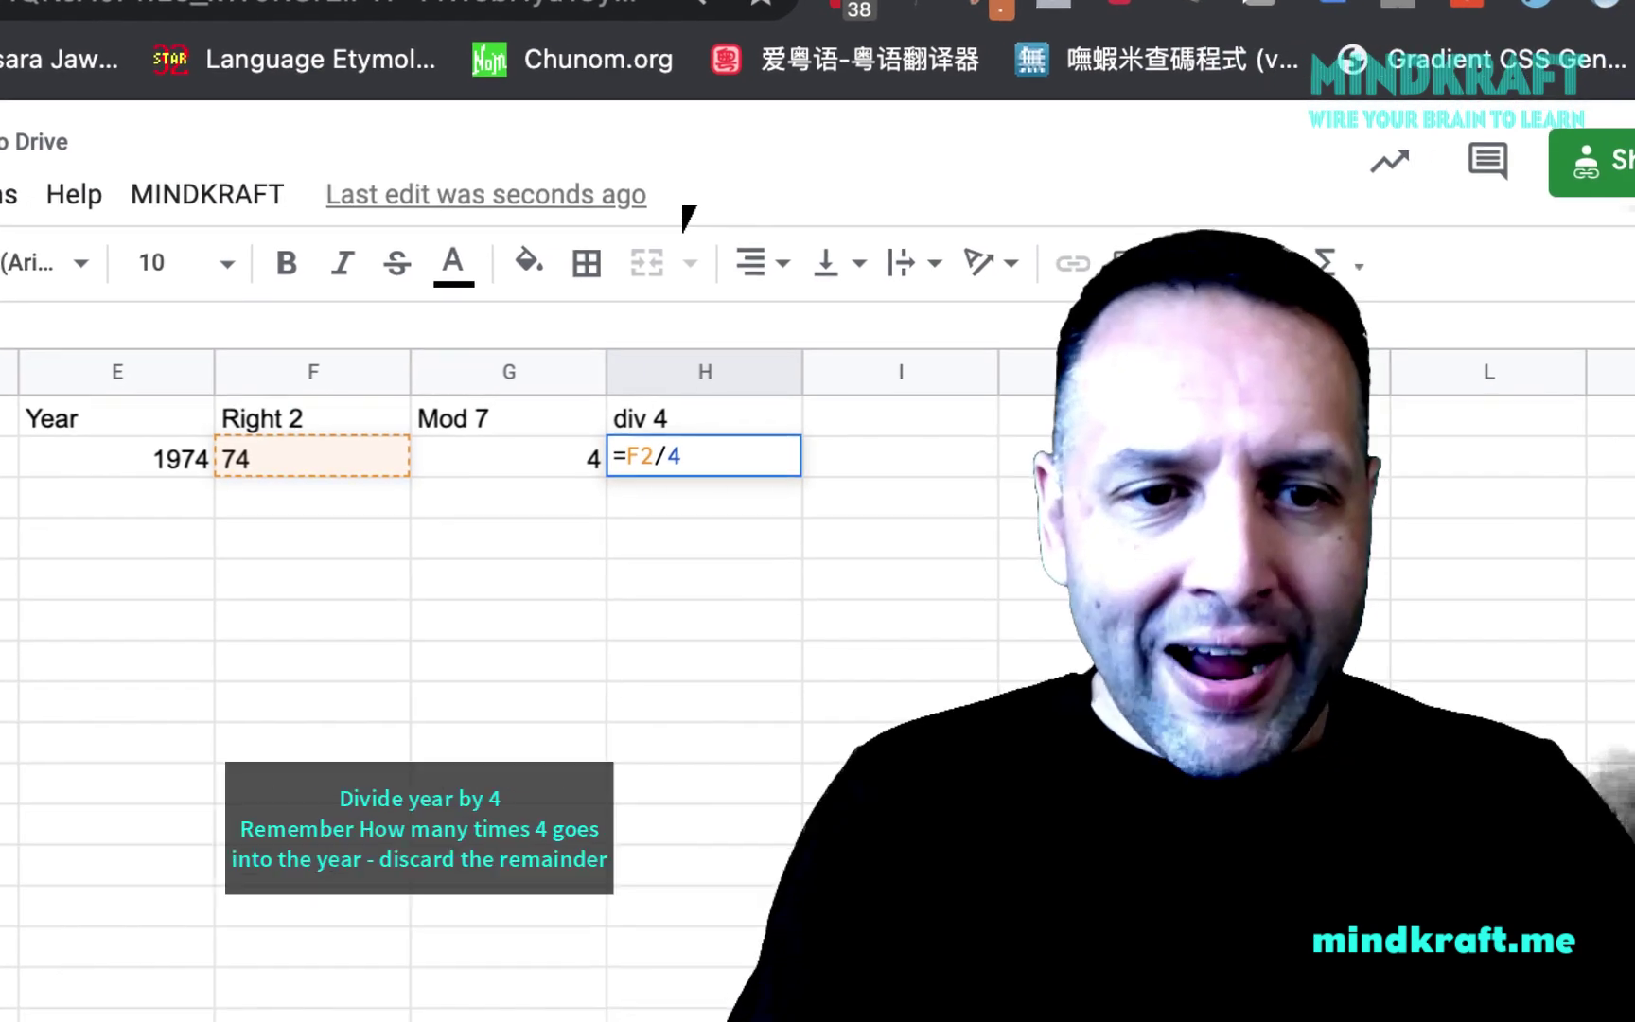
{"action": "key", "text": "Left"}
{"action": "key", "text": "Left"}
{"action": "key", "text": "Left"}
{"action": "key", "text": "Left"}
{"action": "type", "text": "r"}
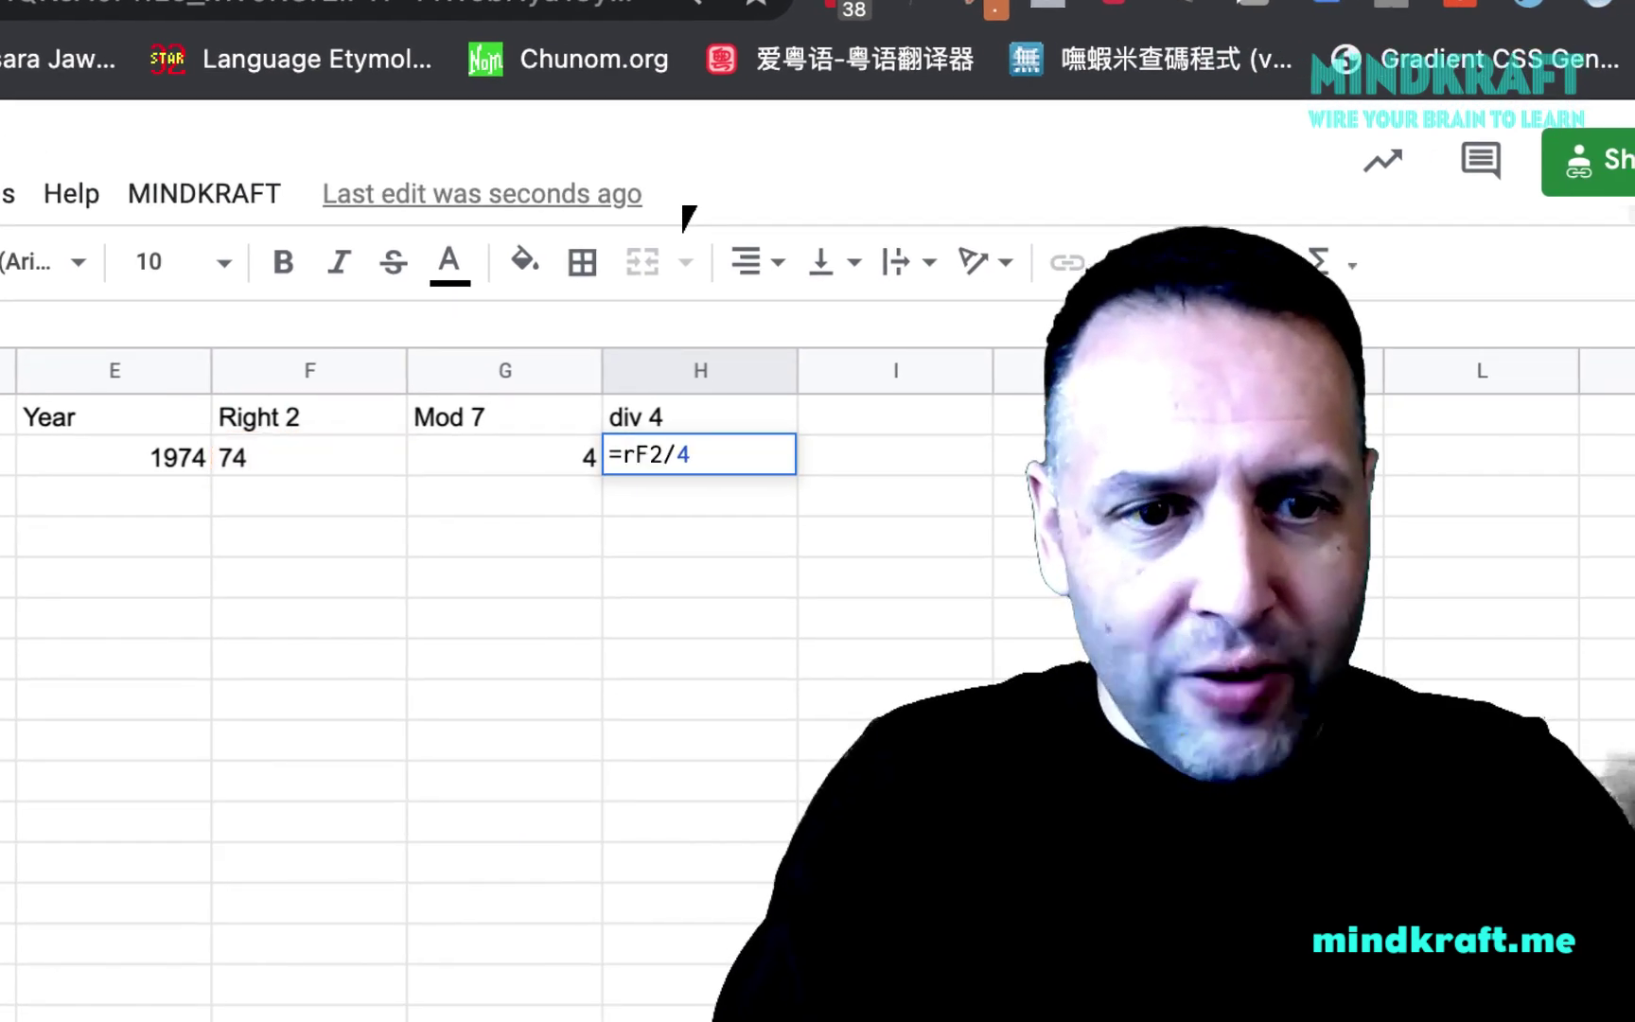
{"action": "type", "text": "ounddown("}
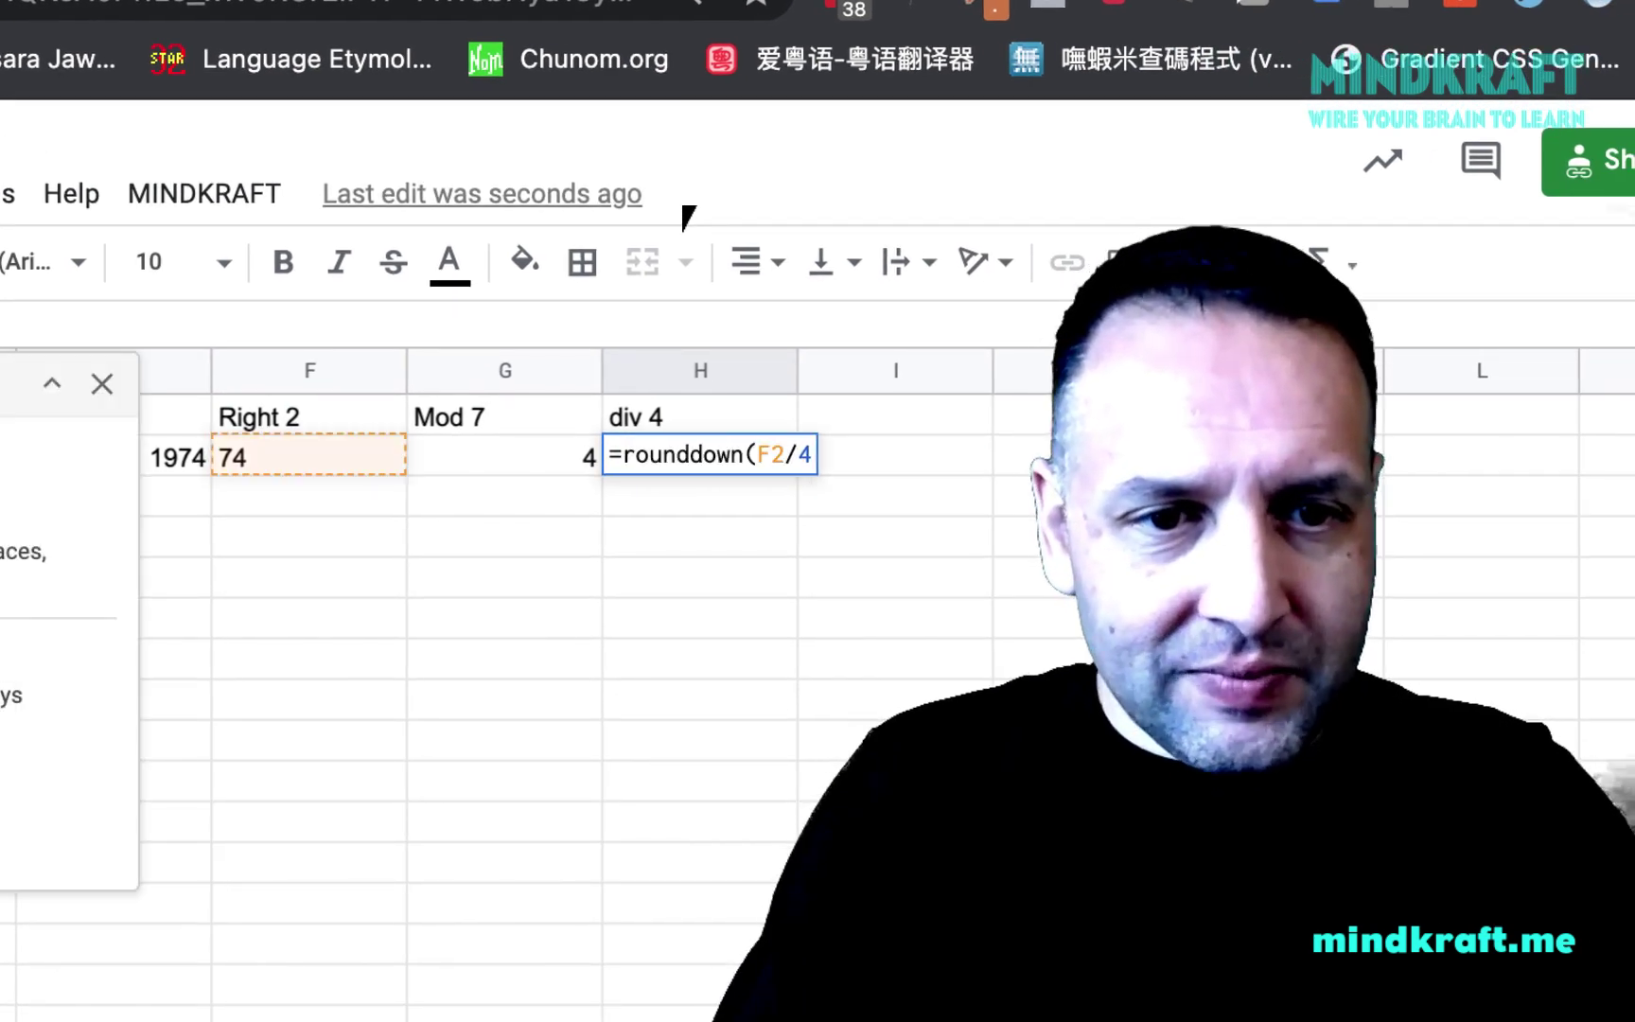
{"action": "type", "text": ")"}
{"action": "key", "text": "Return"}
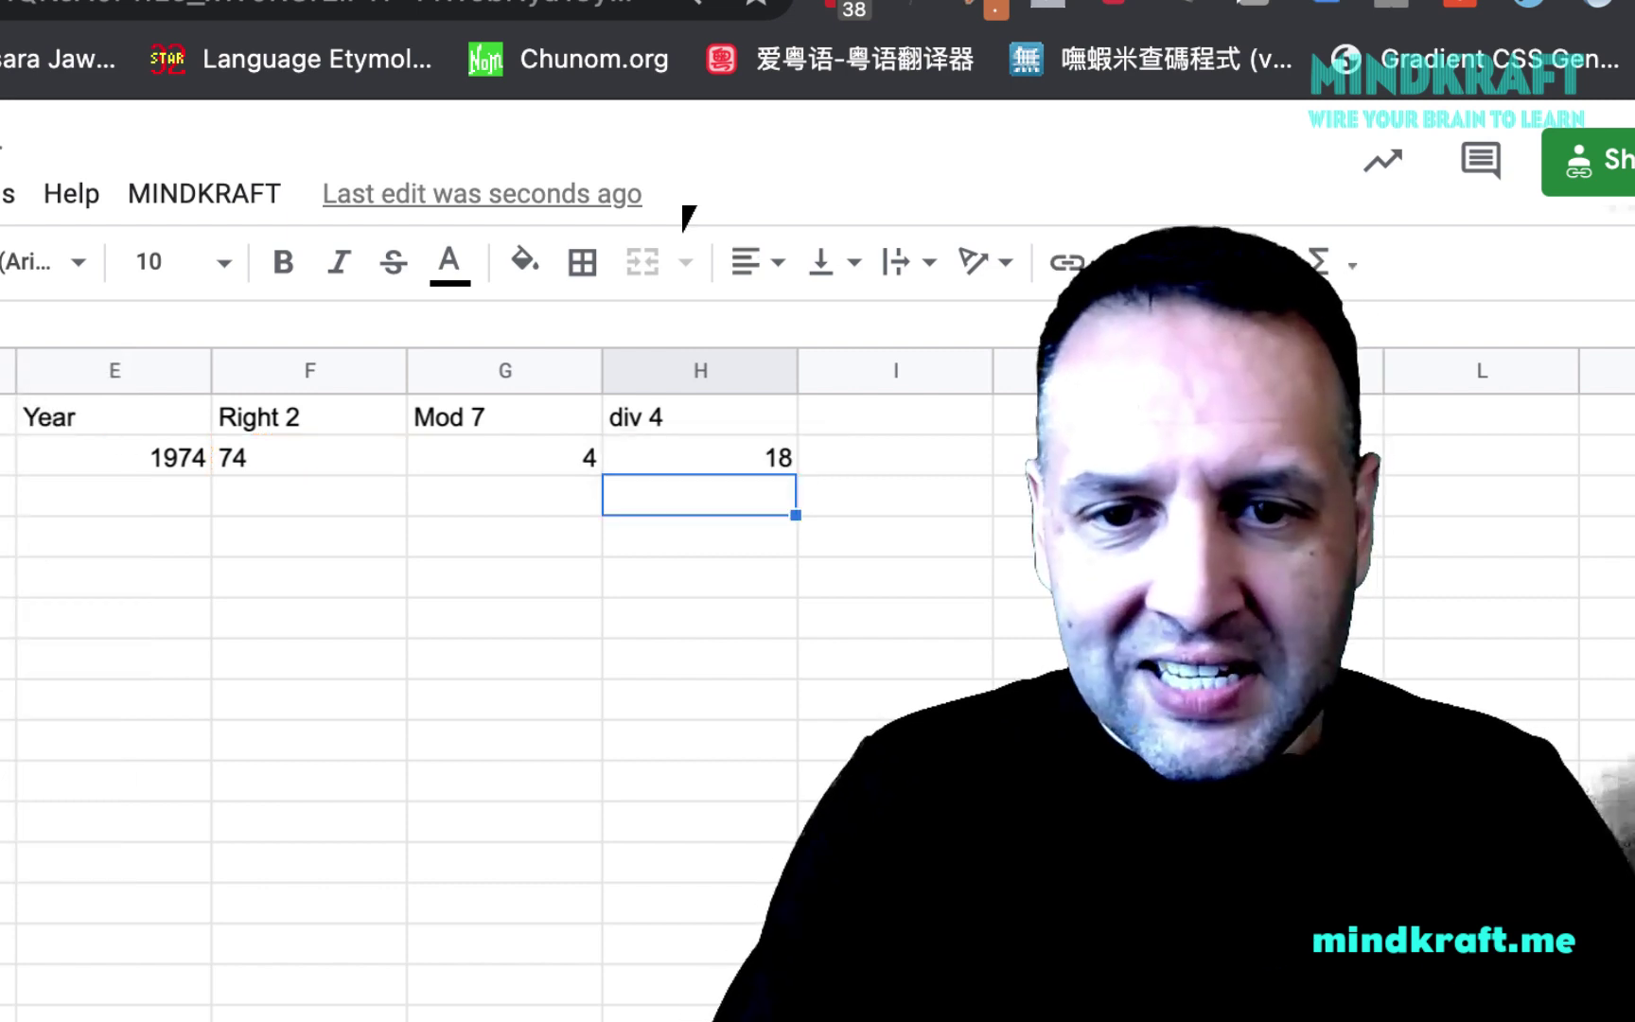
{"action": "left_click", "coordinate": [883, 403]}
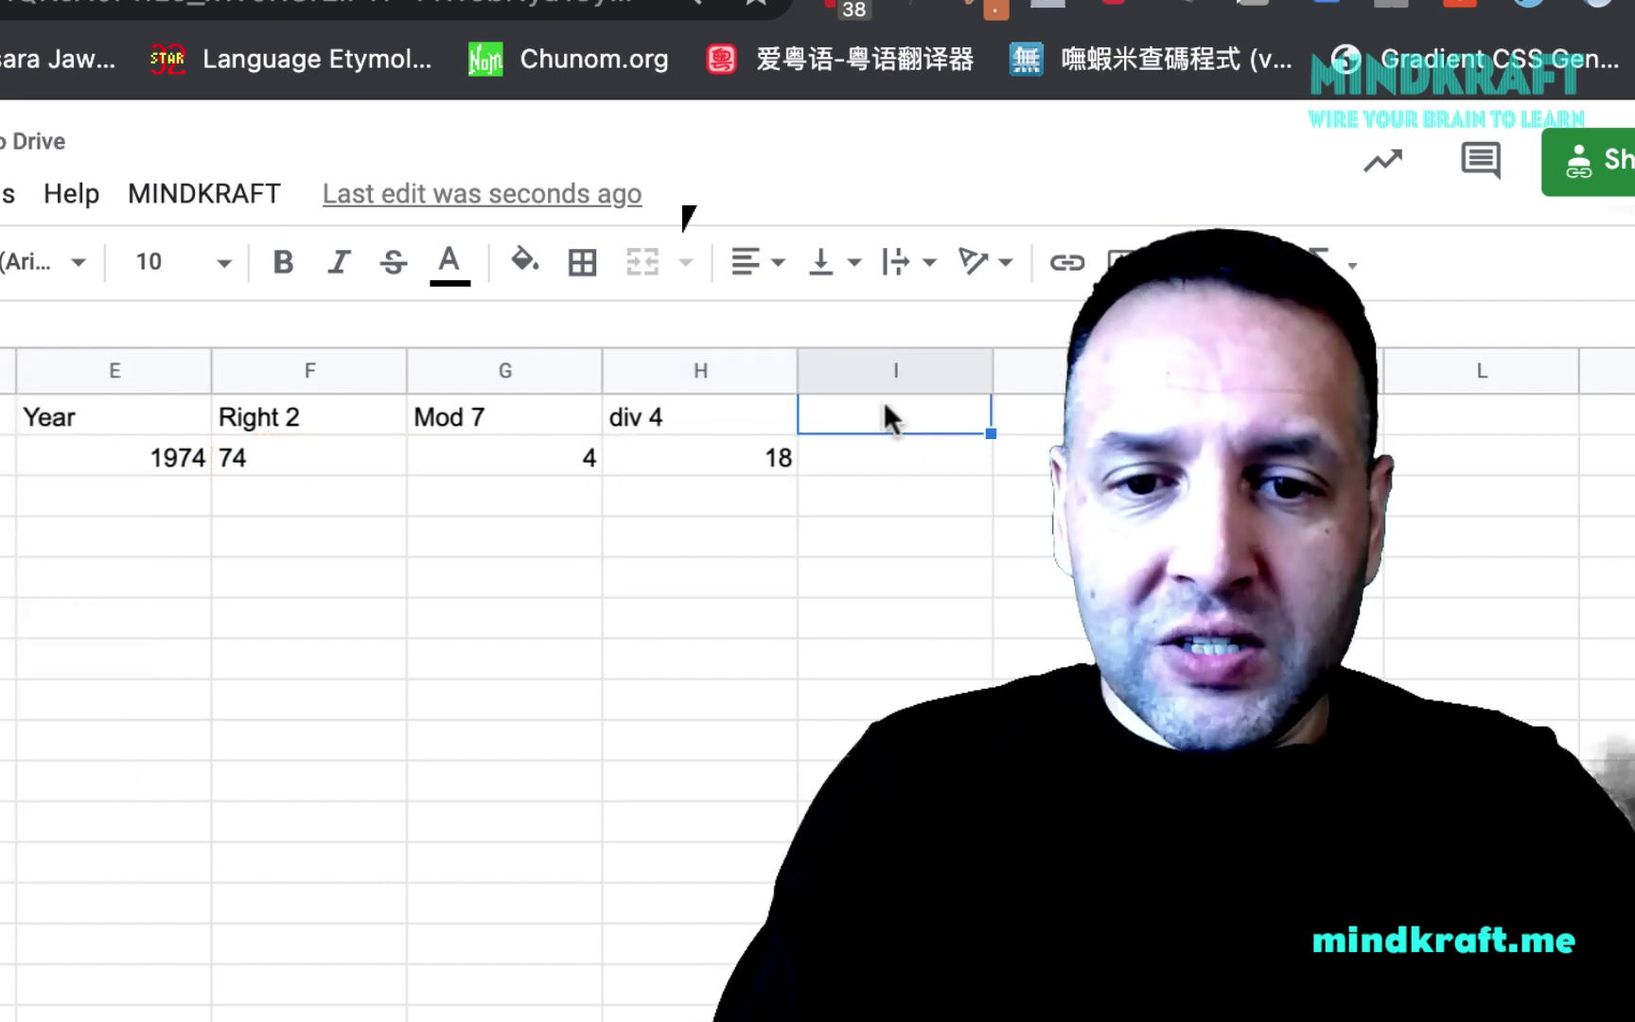
Head column I 'sum' and enter =G2+H2 in I2, giving 22.
{"action": "type", "text": "sum"}
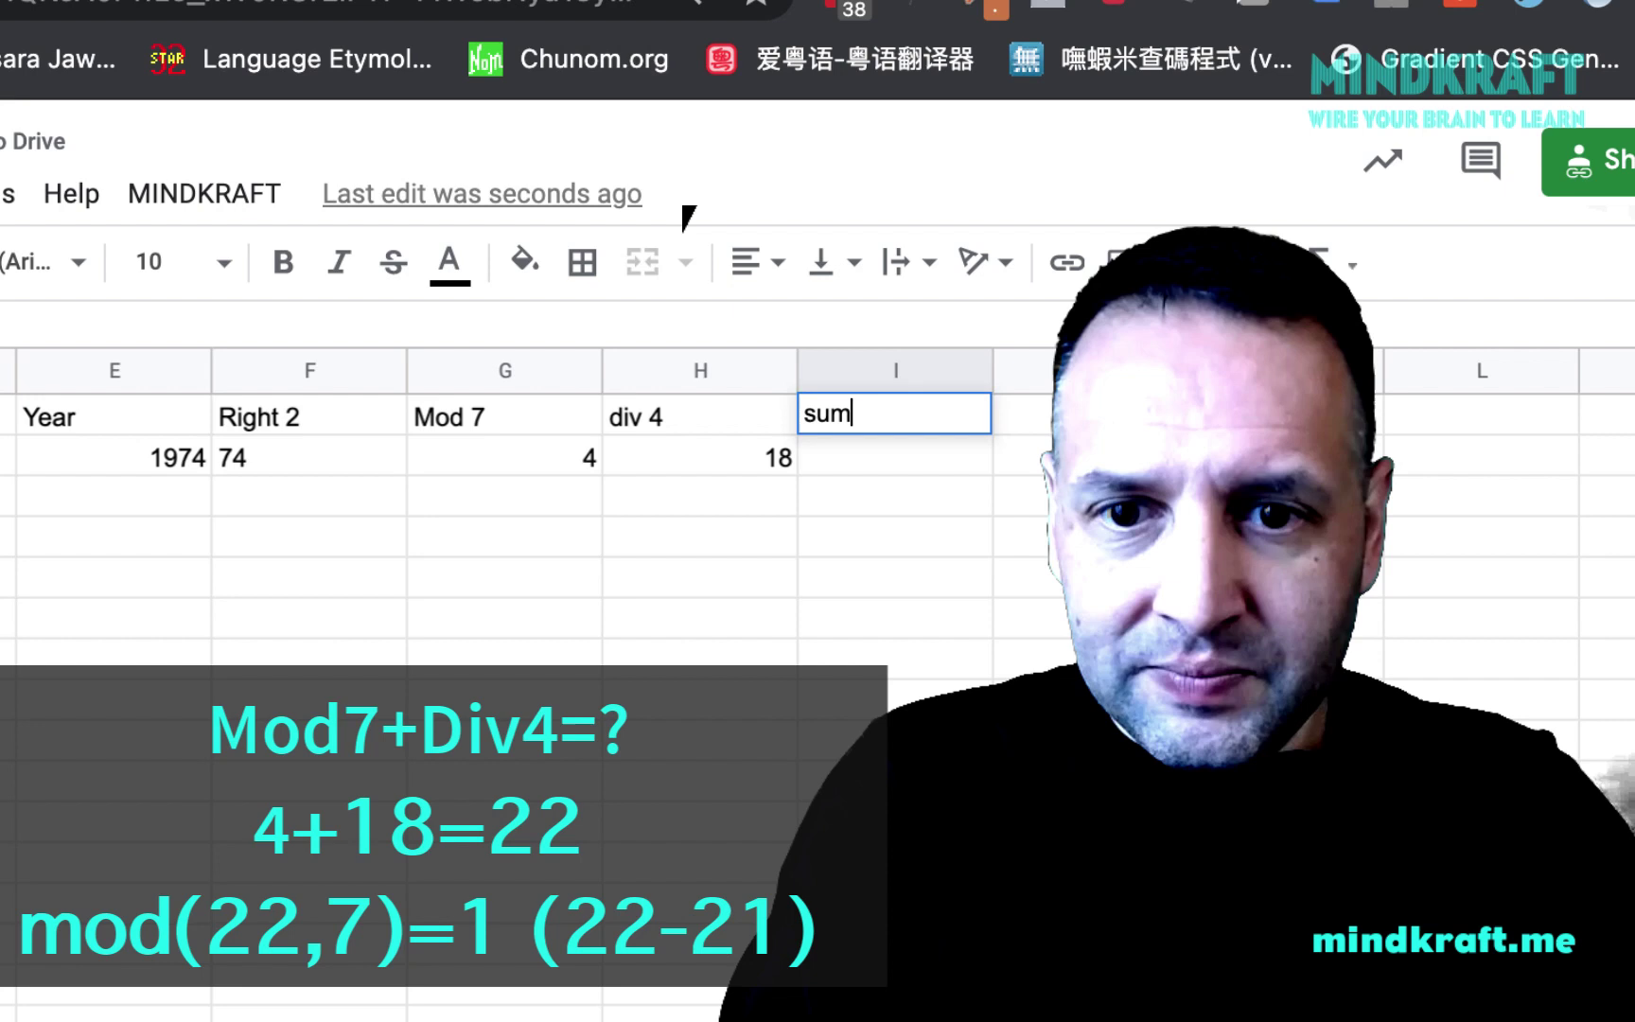
{"action": "left_click", "coordinate": [869, 442]}
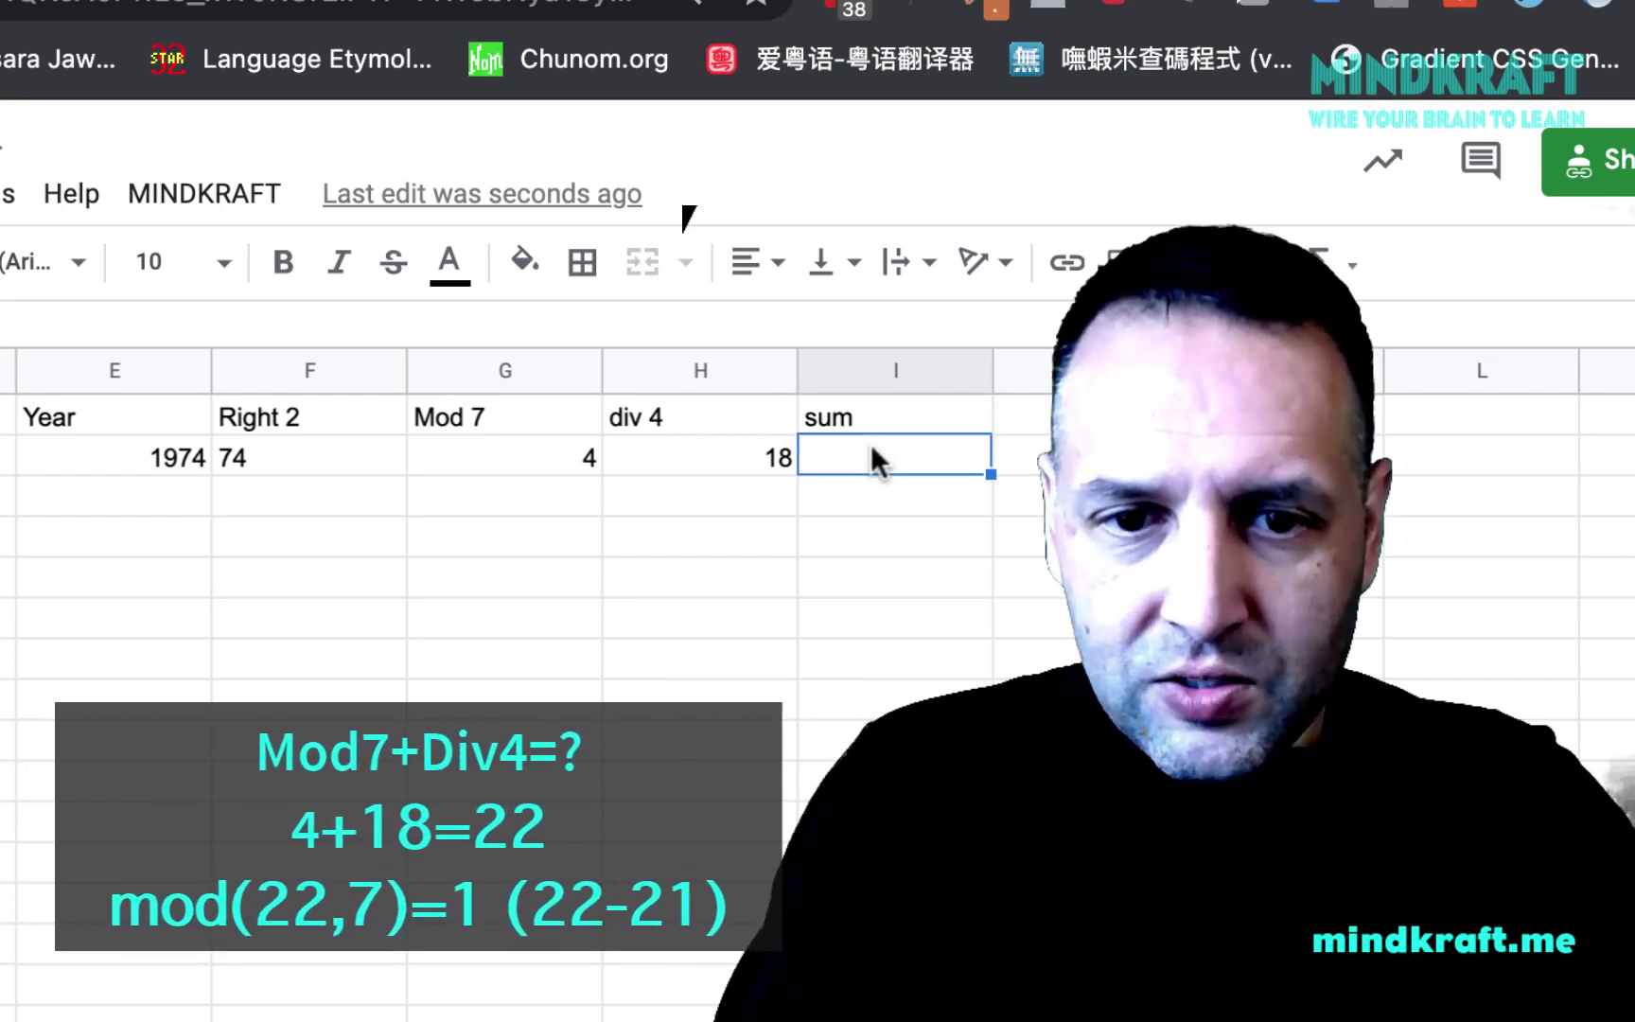
{"action": "type", "text": "g"}
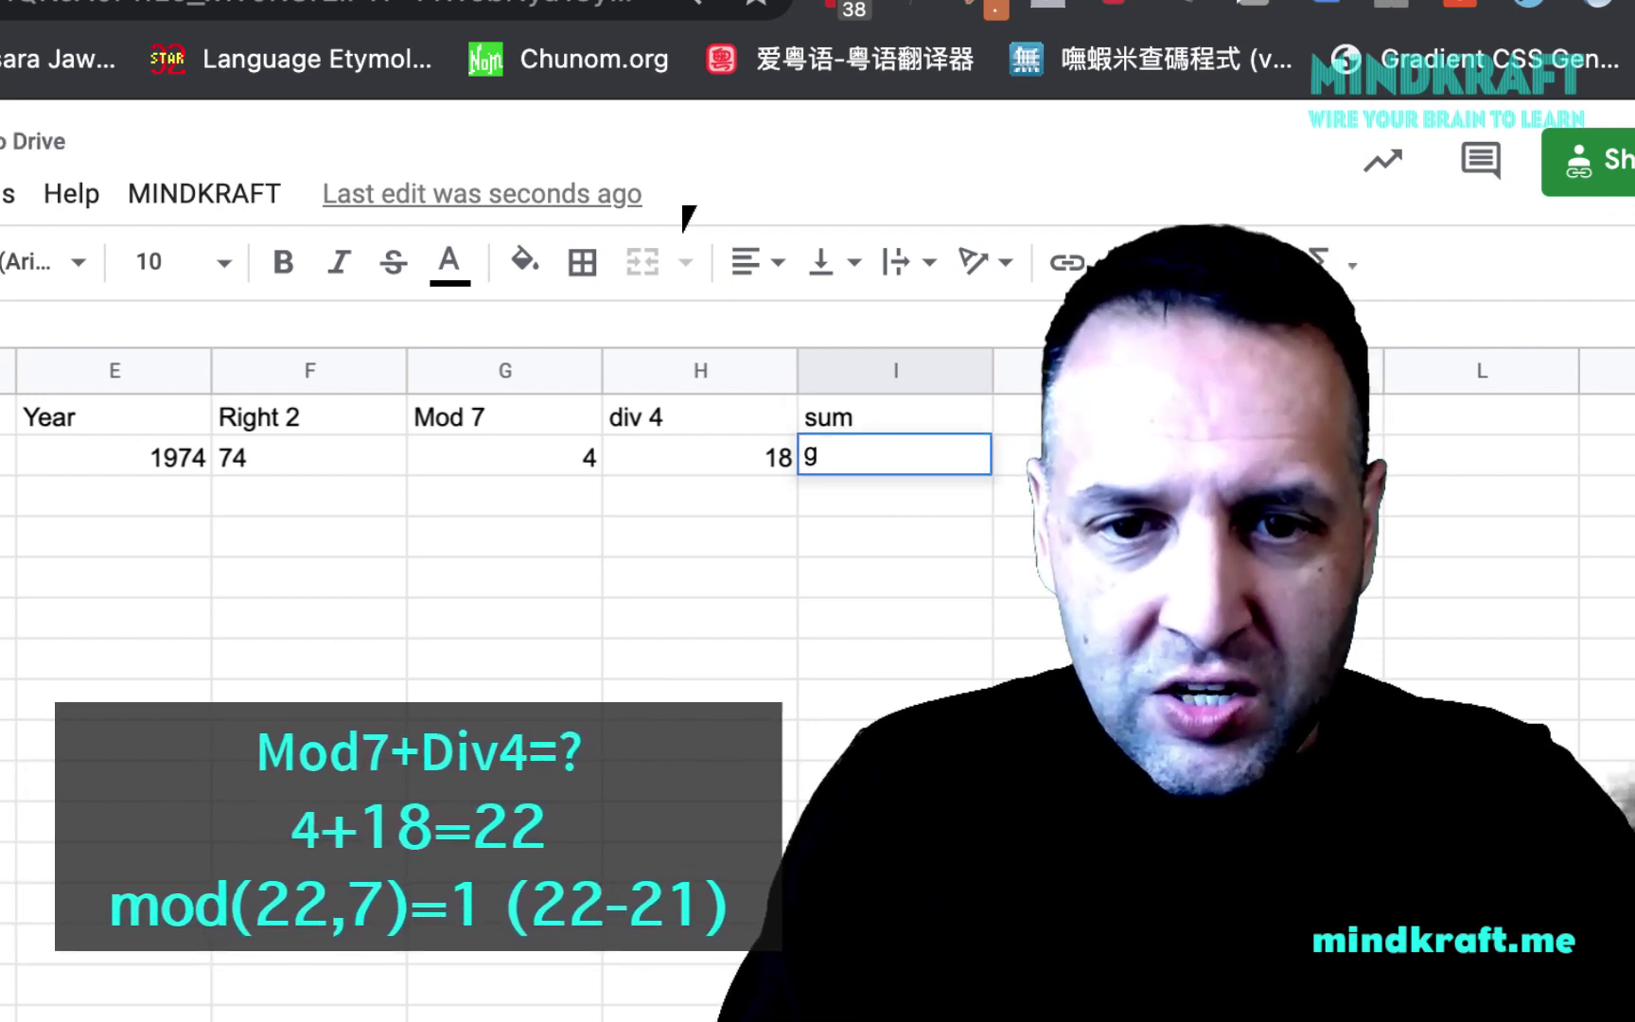
{"action": "type", "text": "2+"}
{"action": "key", "text": "BackSpace"}
{"action": "key", "text": "BackSpace"}
{"action": "key", "text": "BackSpace"}
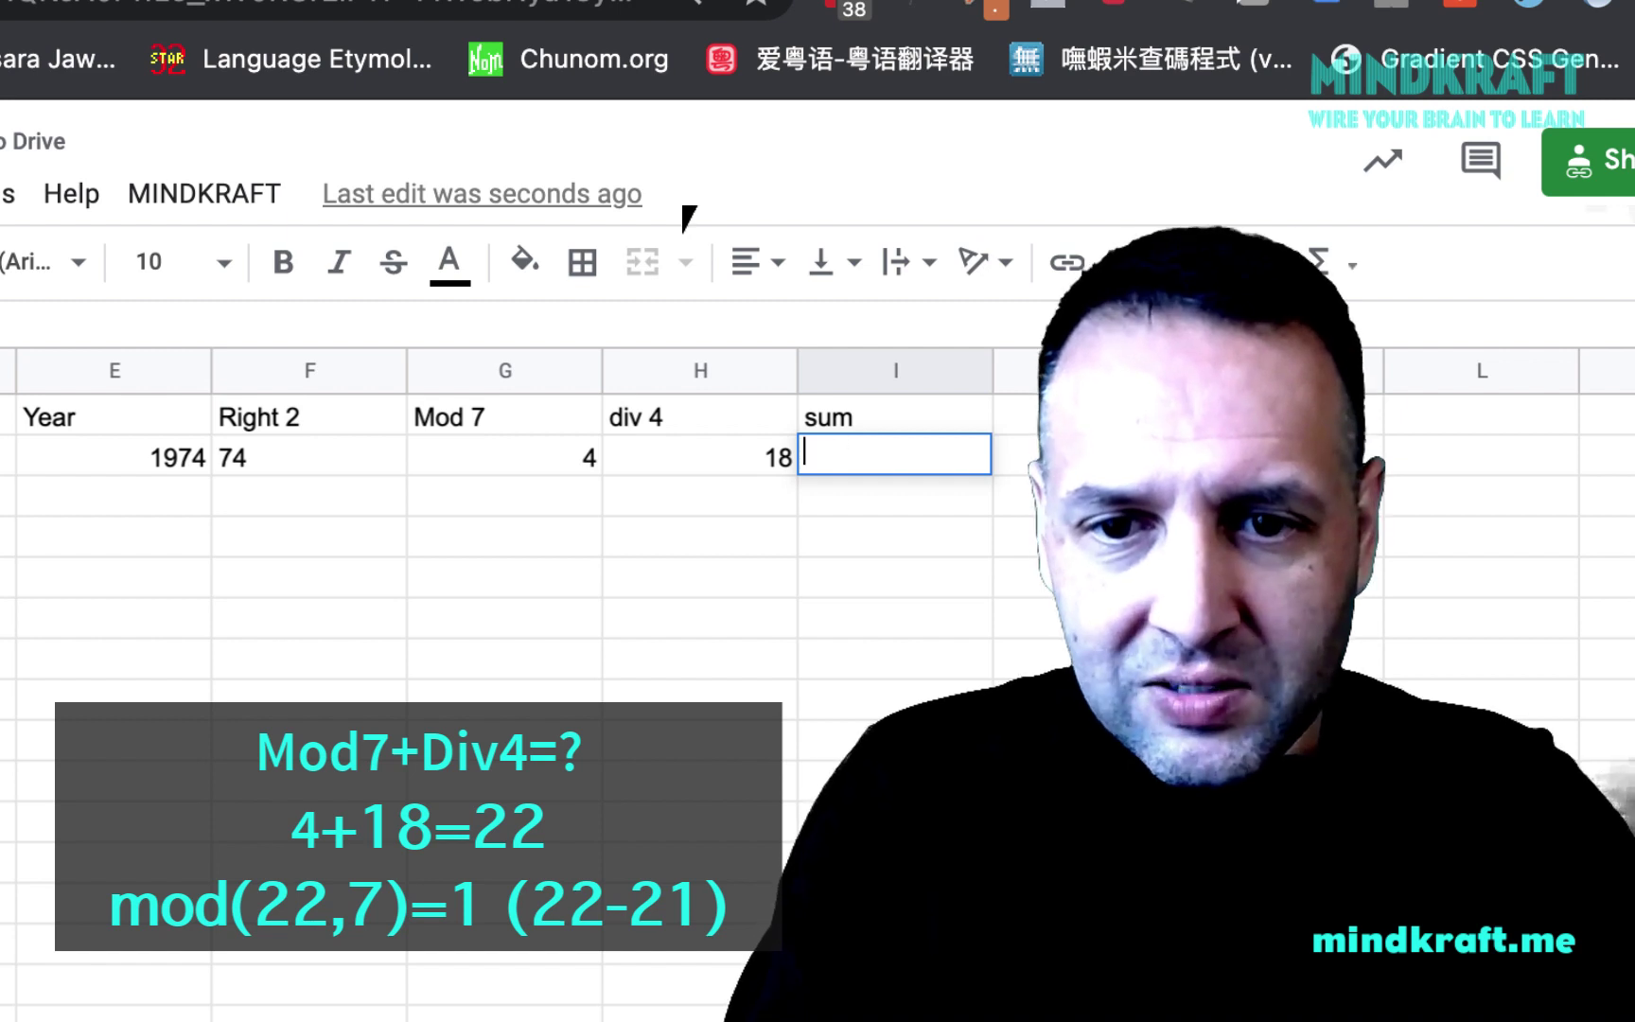
{"action": "type", "text": "=g2+"}
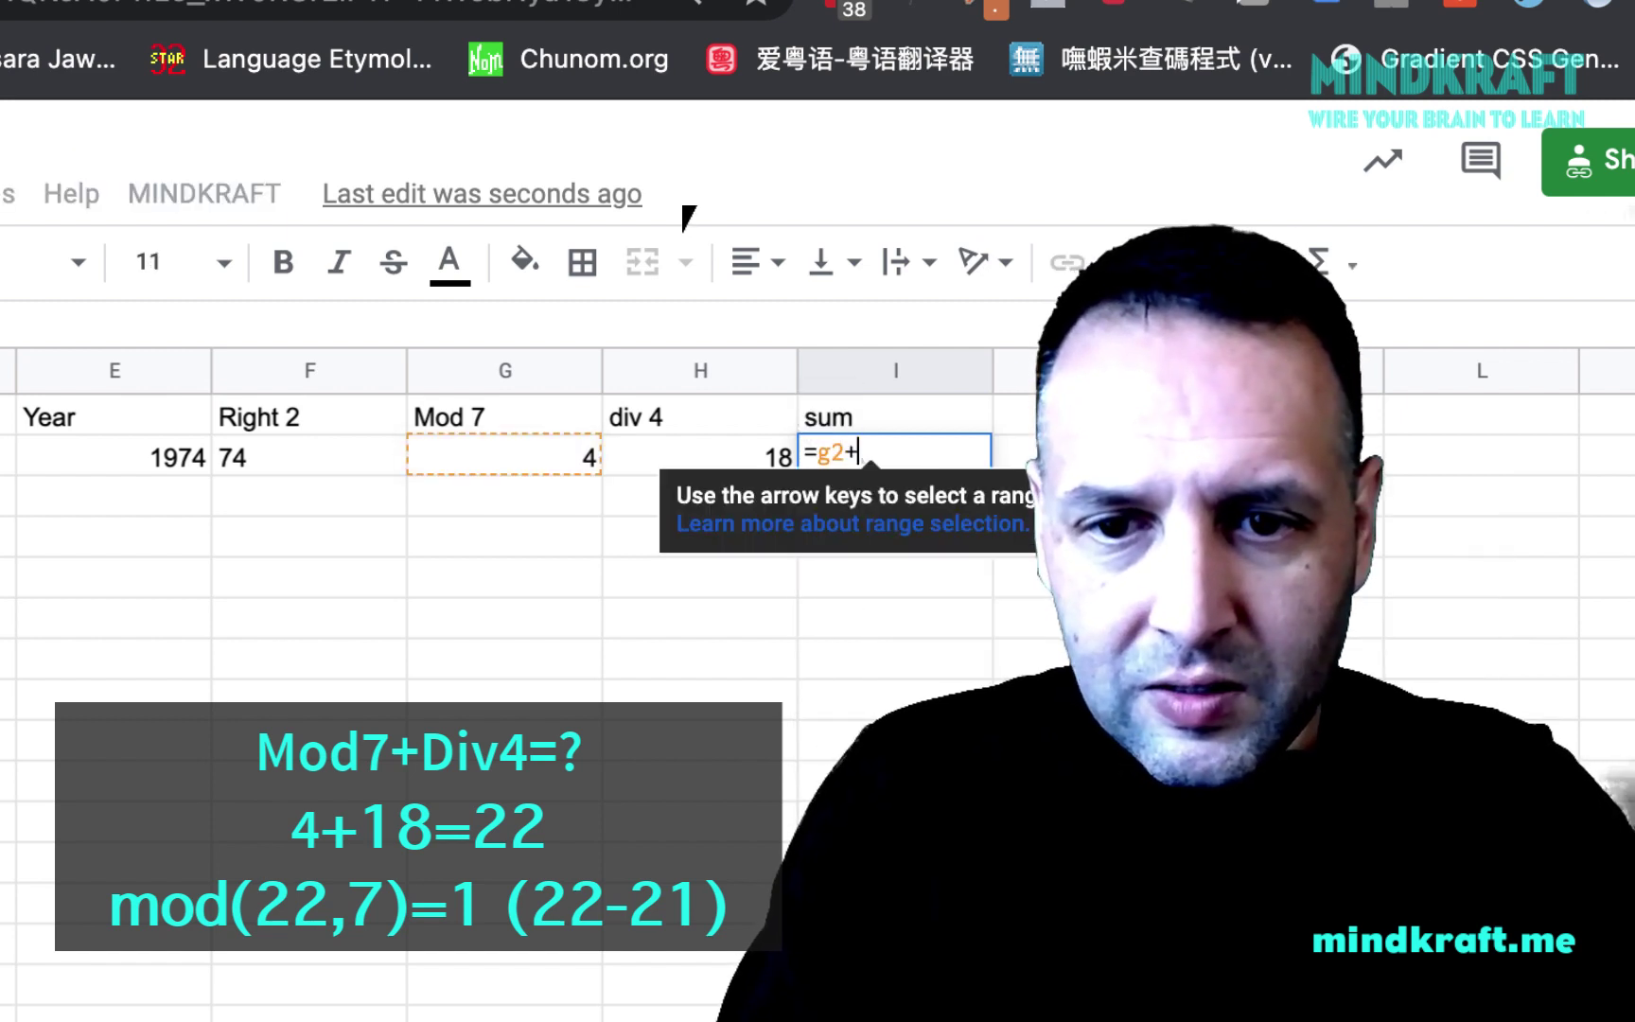
{"action": "type", "text": "h2"}
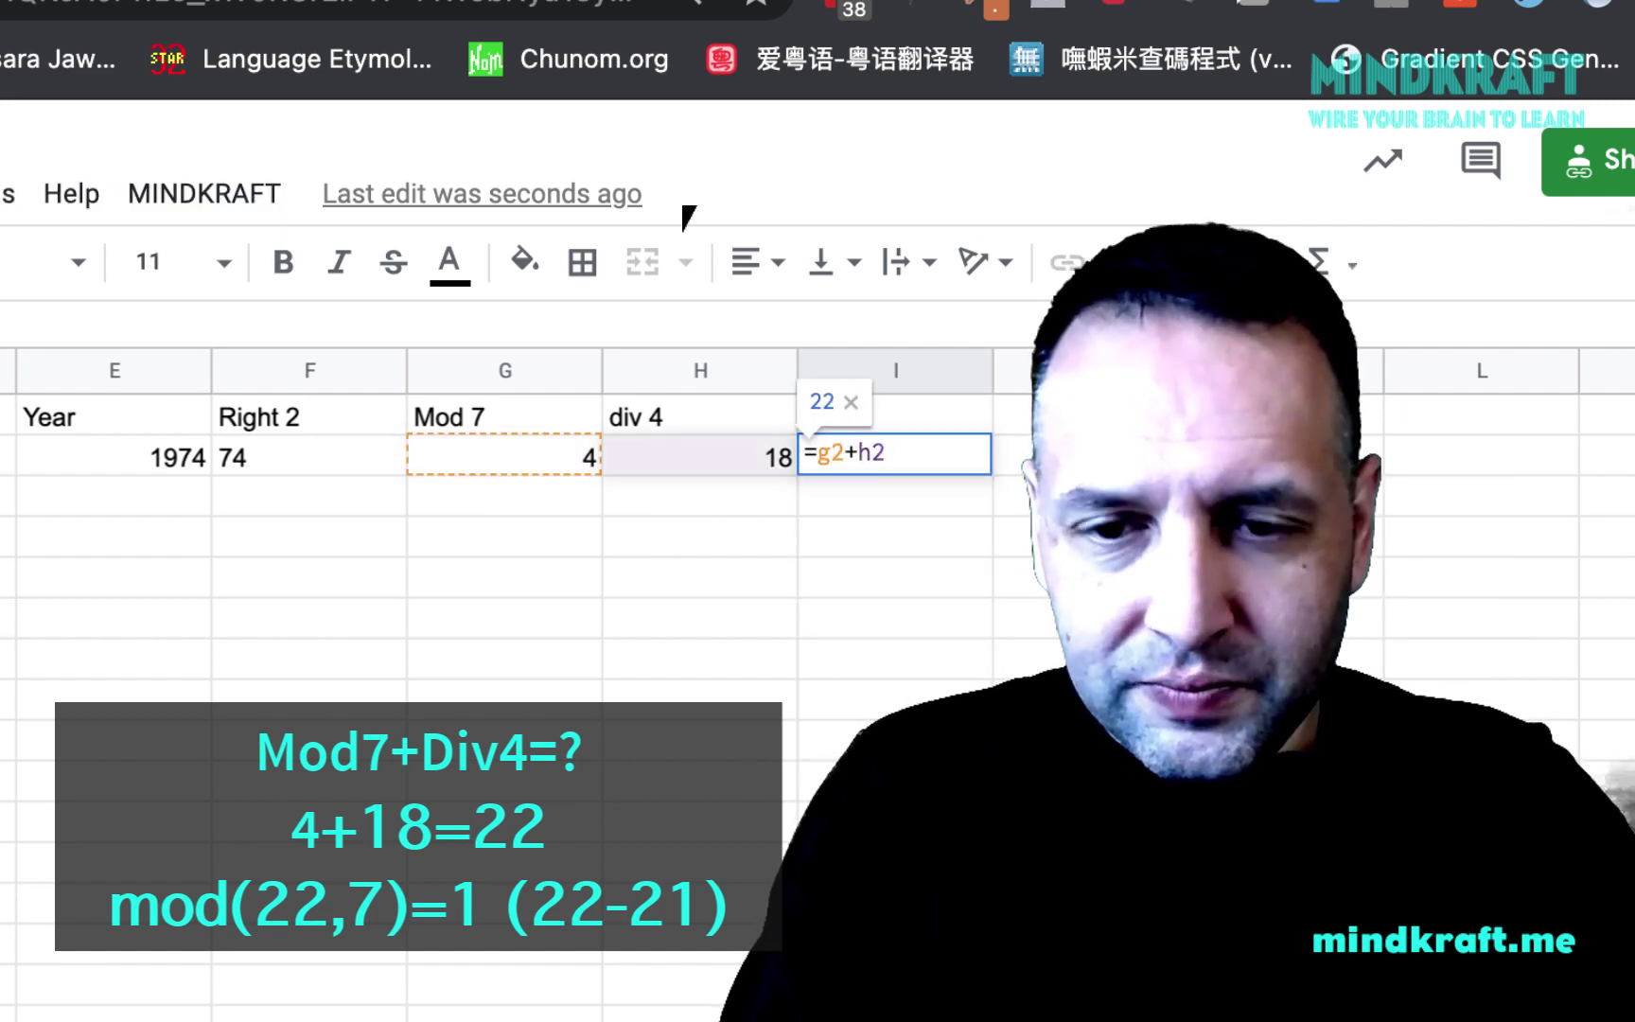
{"action": "key", "text": "Return"}
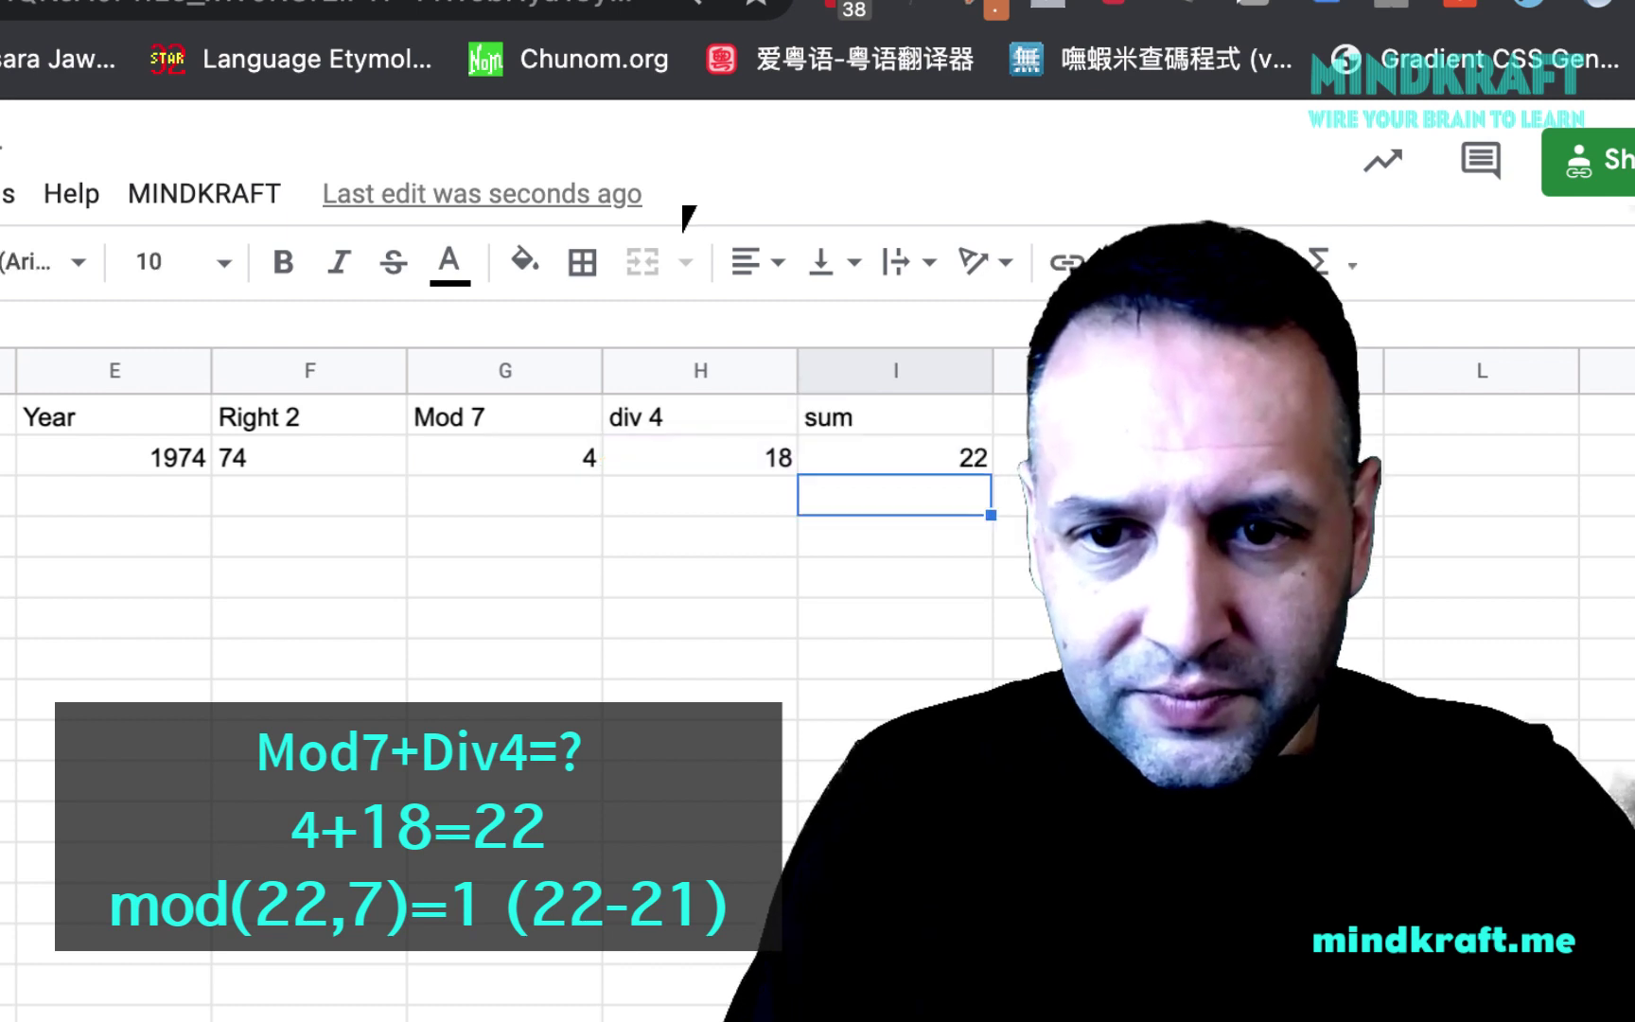
{"action": "left_click", "coordinate": [951, 461]}
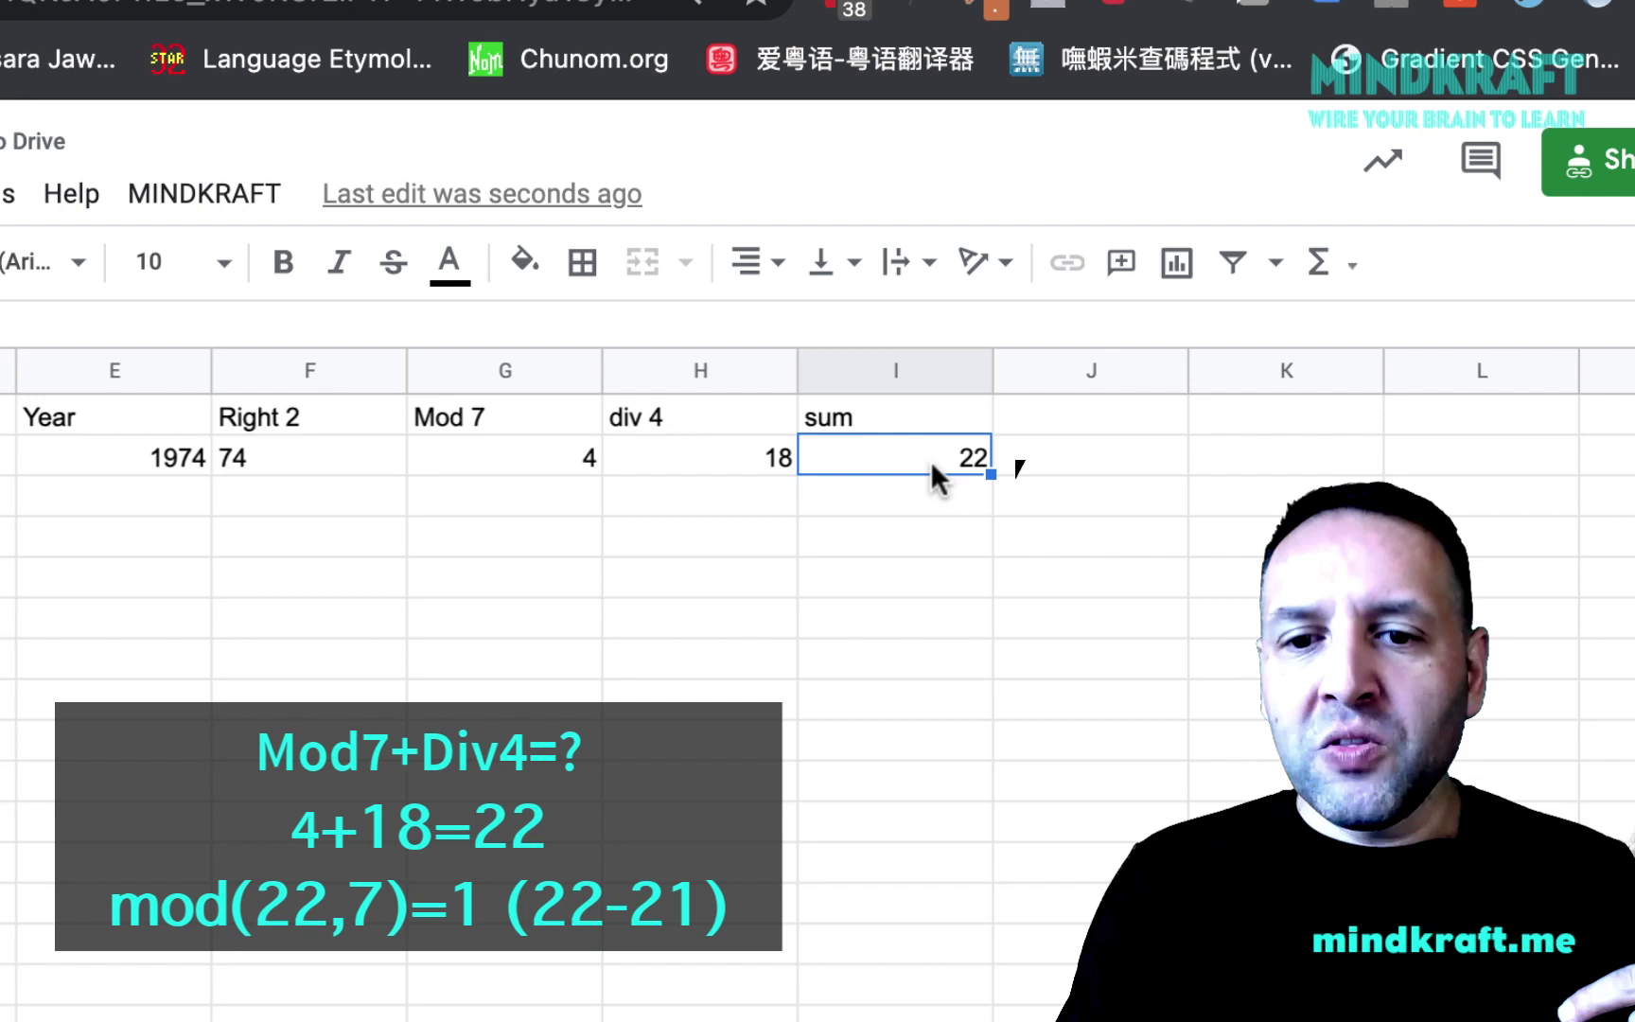
Label J1 'mod 7' and enter =MOD(I2,7) in J2, giving 1.
{"action": "left_click", "coordinate": [1051, 416]}
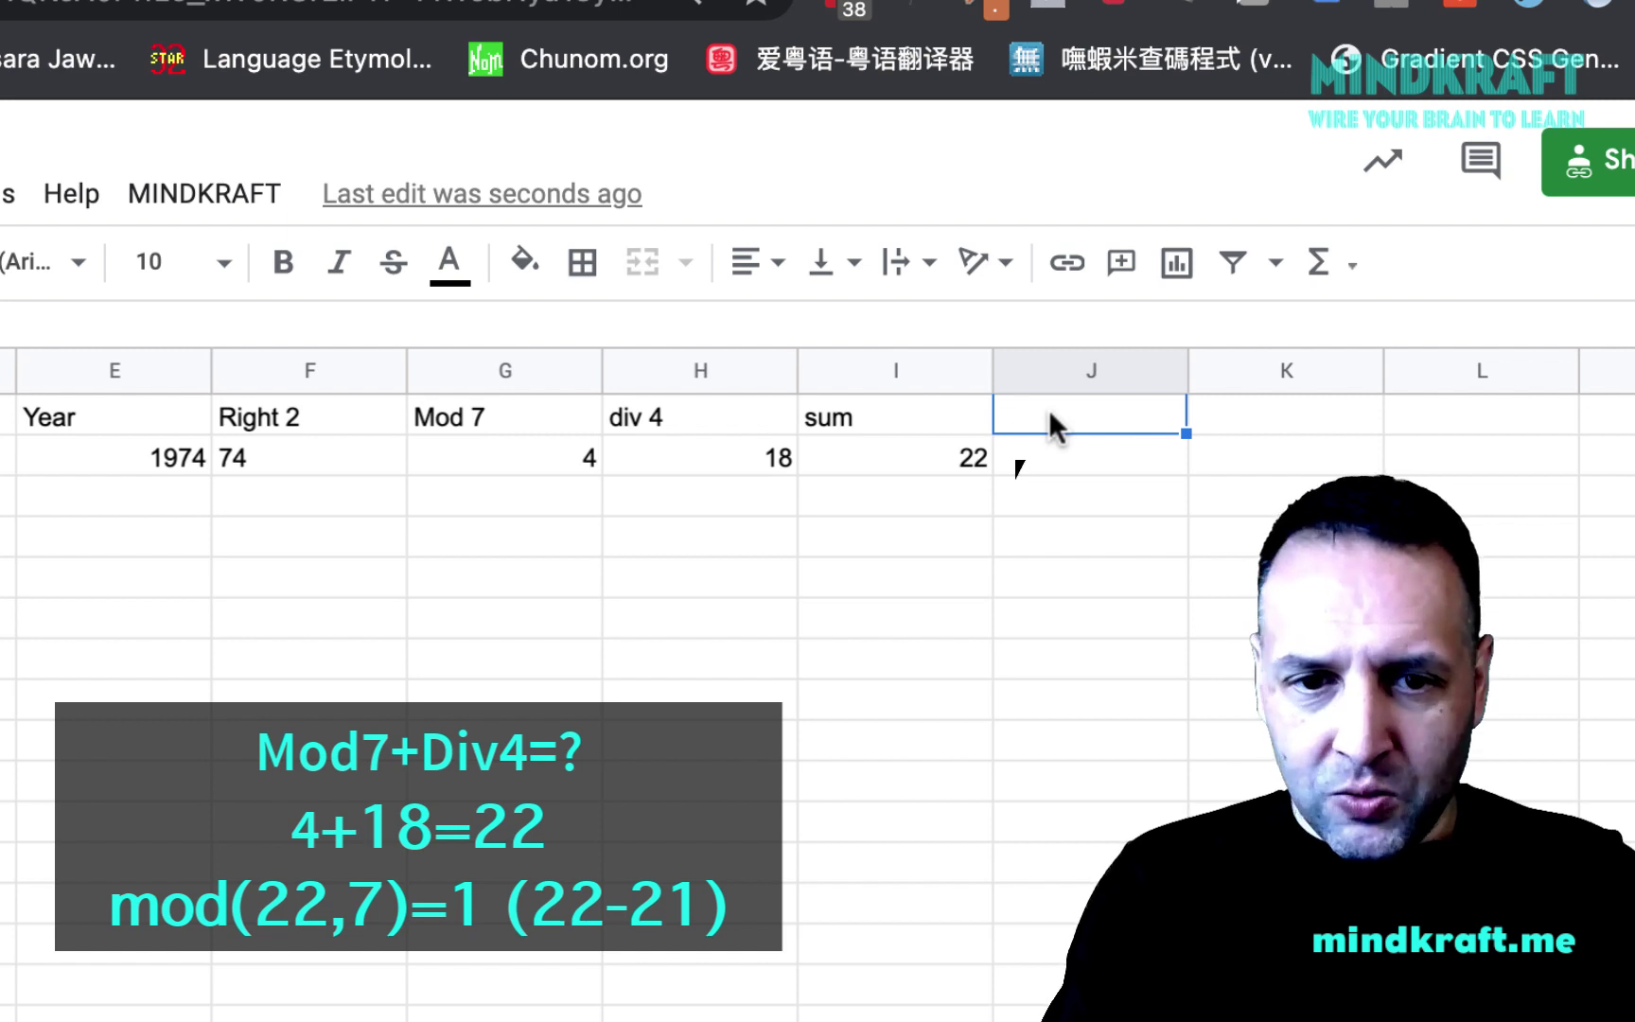
{"action": "type", "text": "mod 7"}
{"action": "key", "text": "Return"}
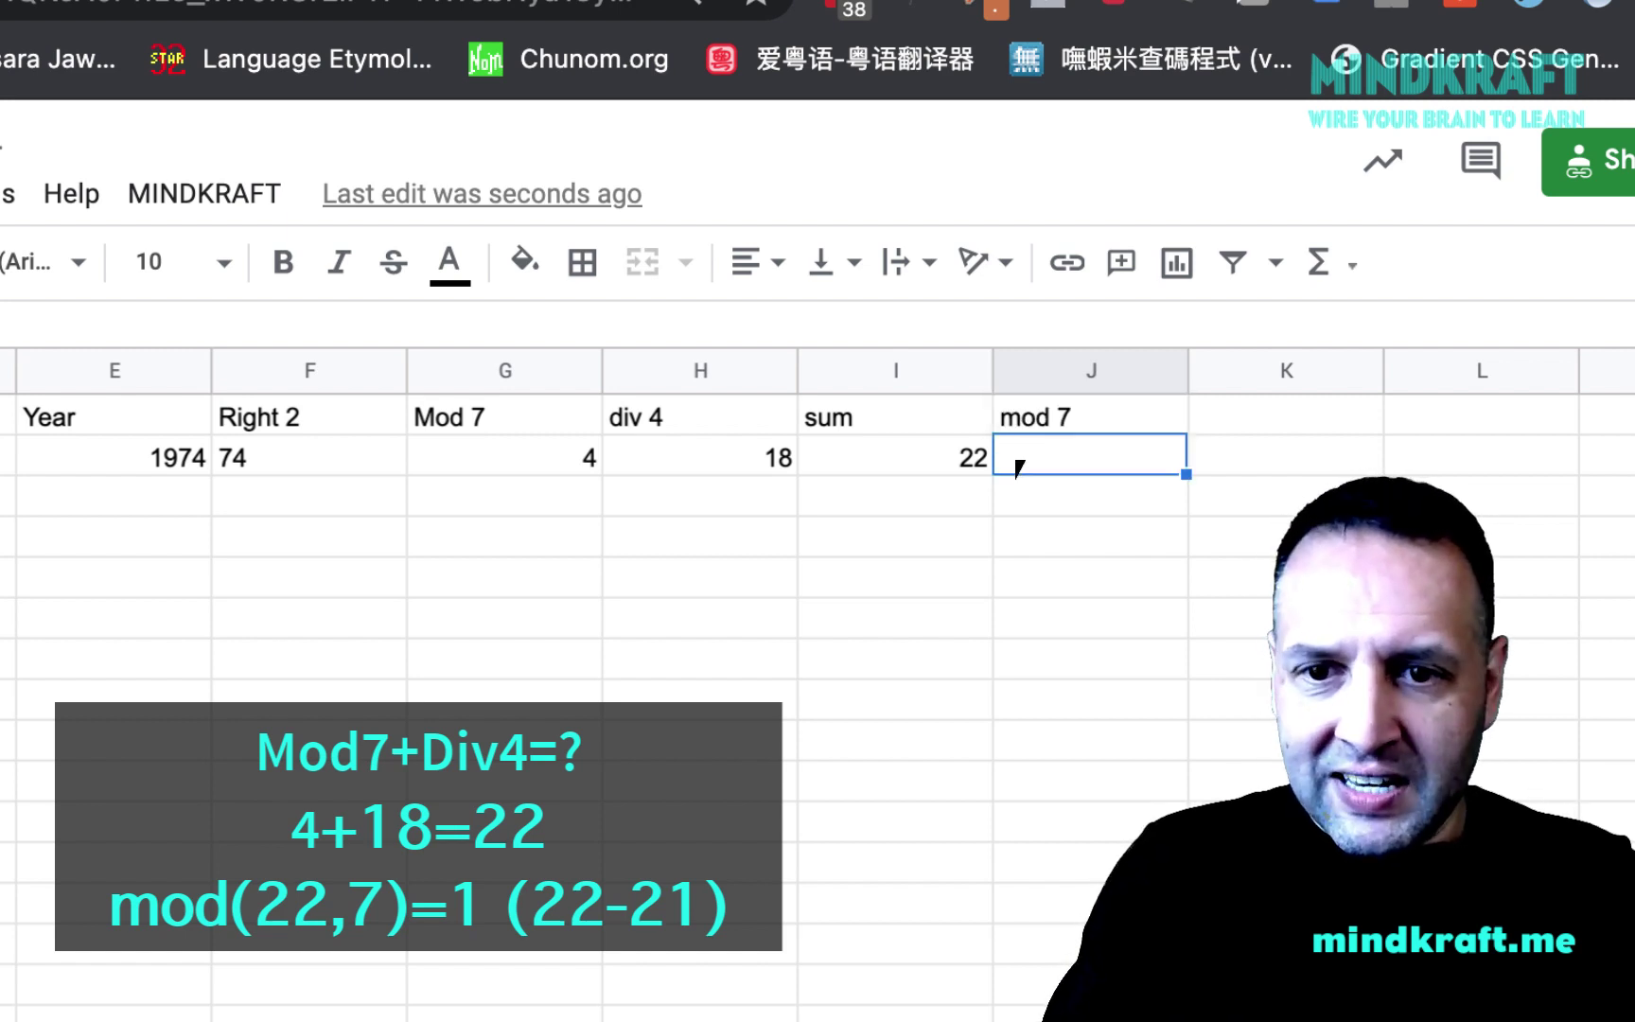
{"action": "type", "text": "=mod("}
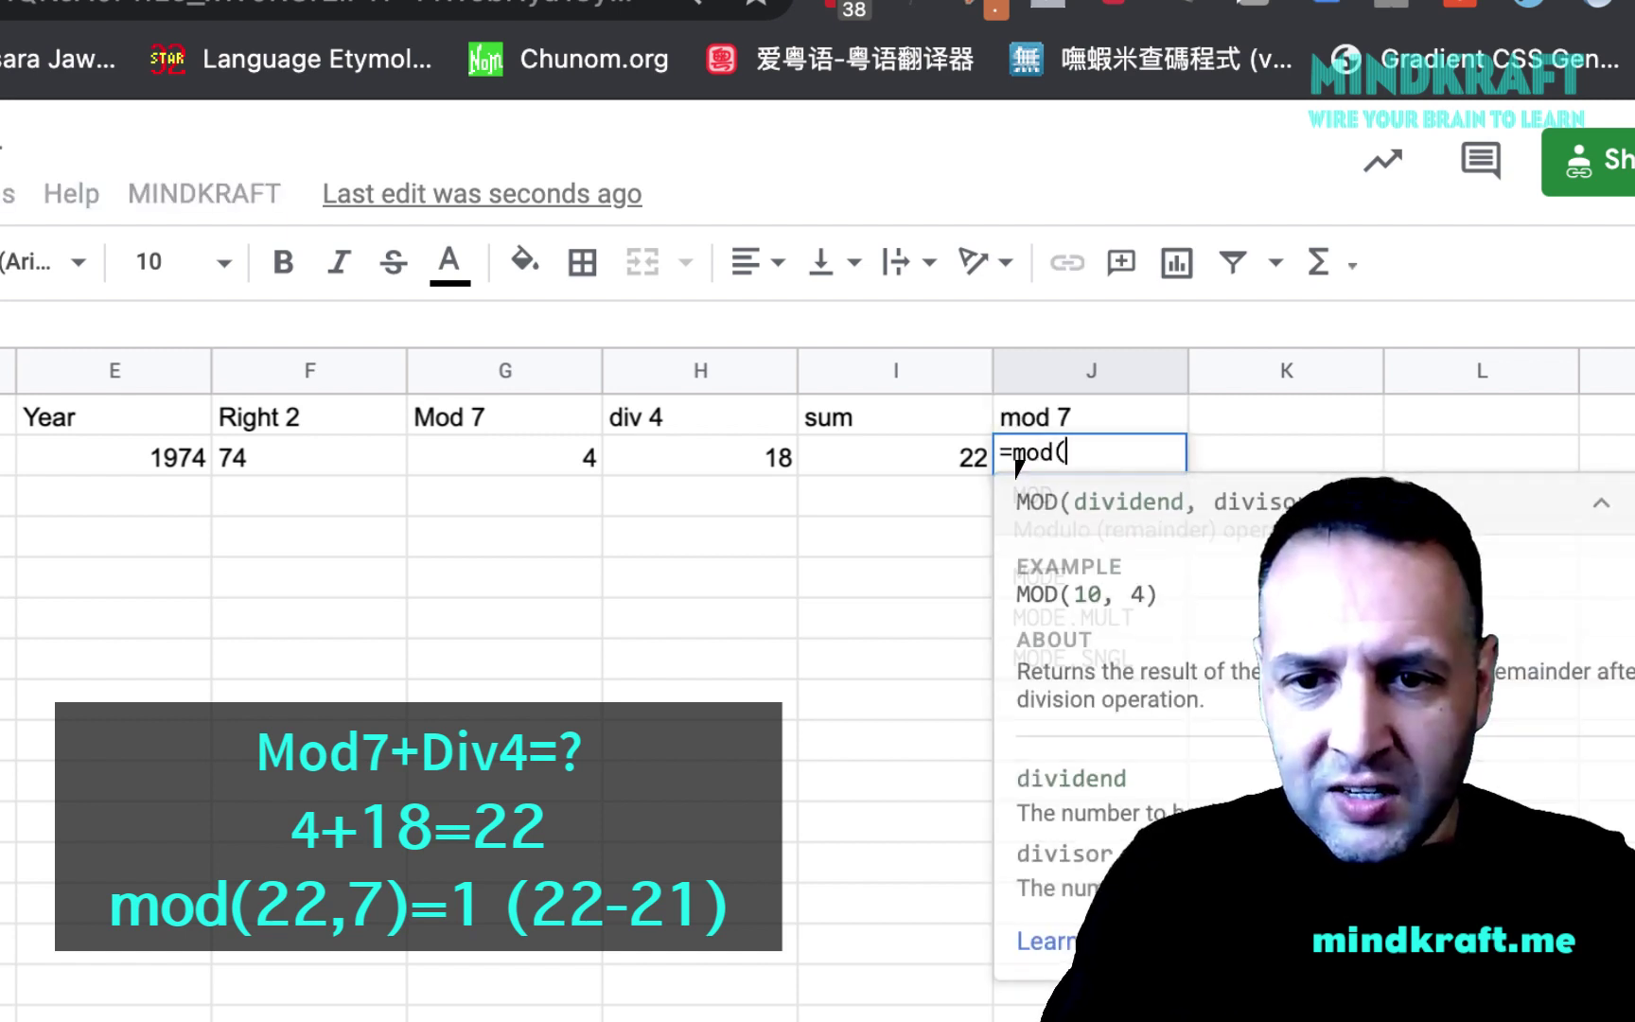
{"action": "type", "text": "i2,"}
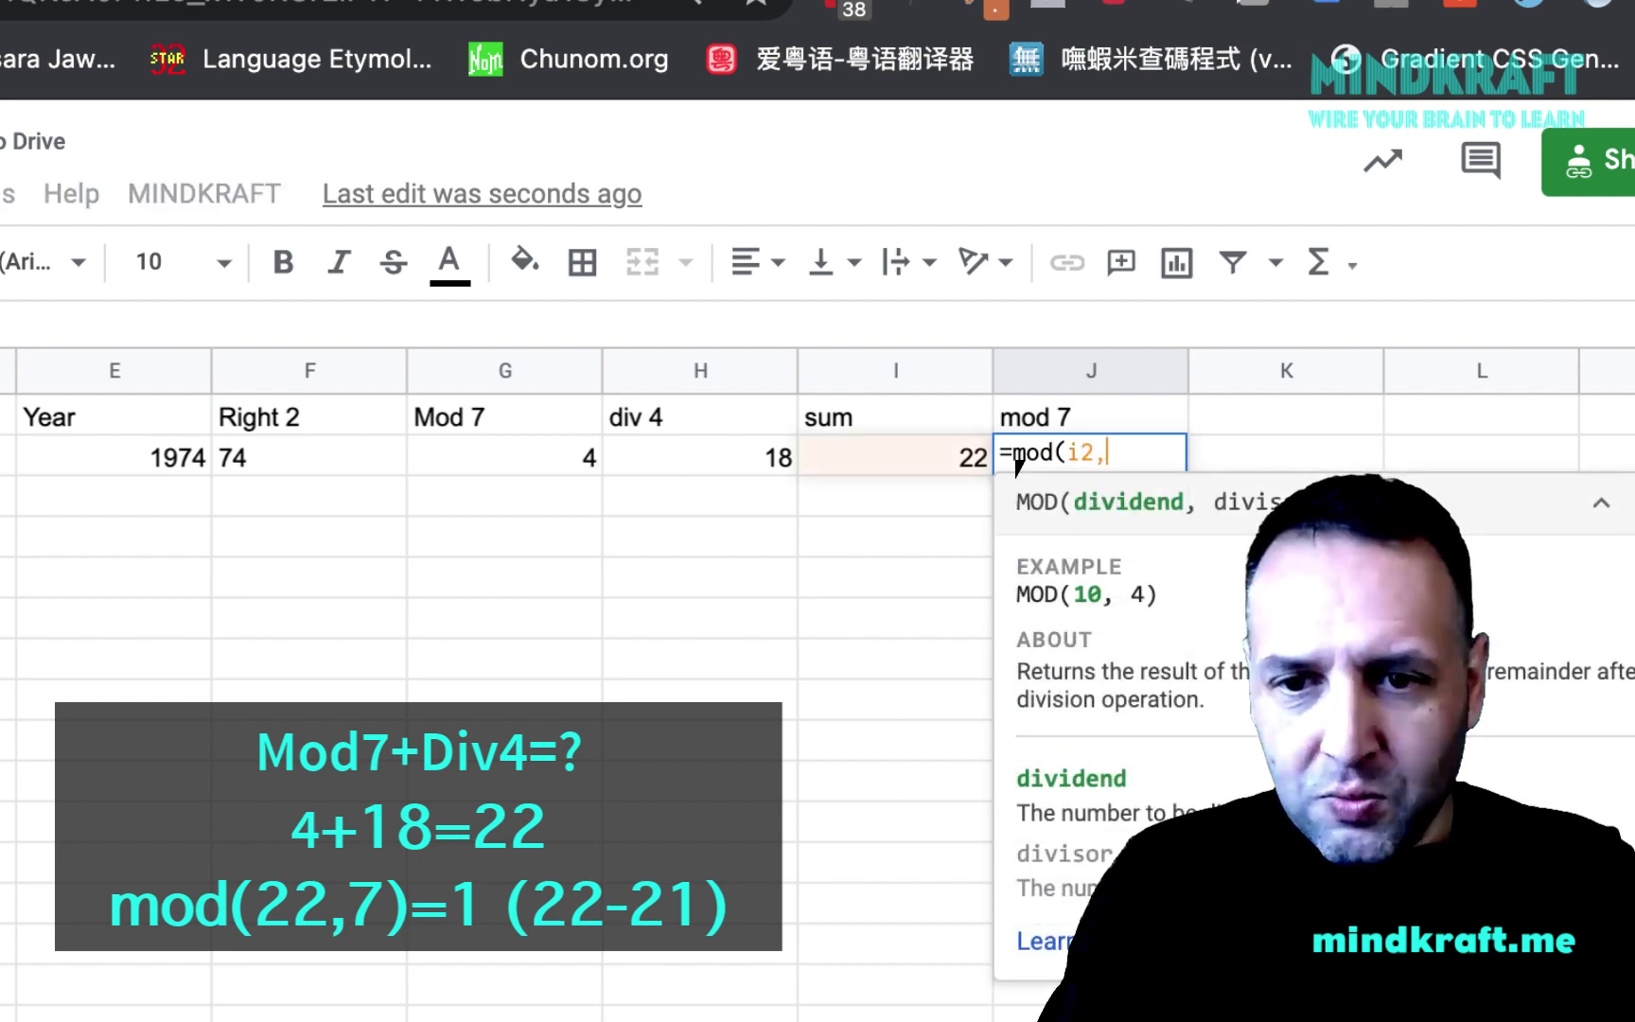
{"action": "type", "text": "7)"}
{"action": "key", "text": "Return"}
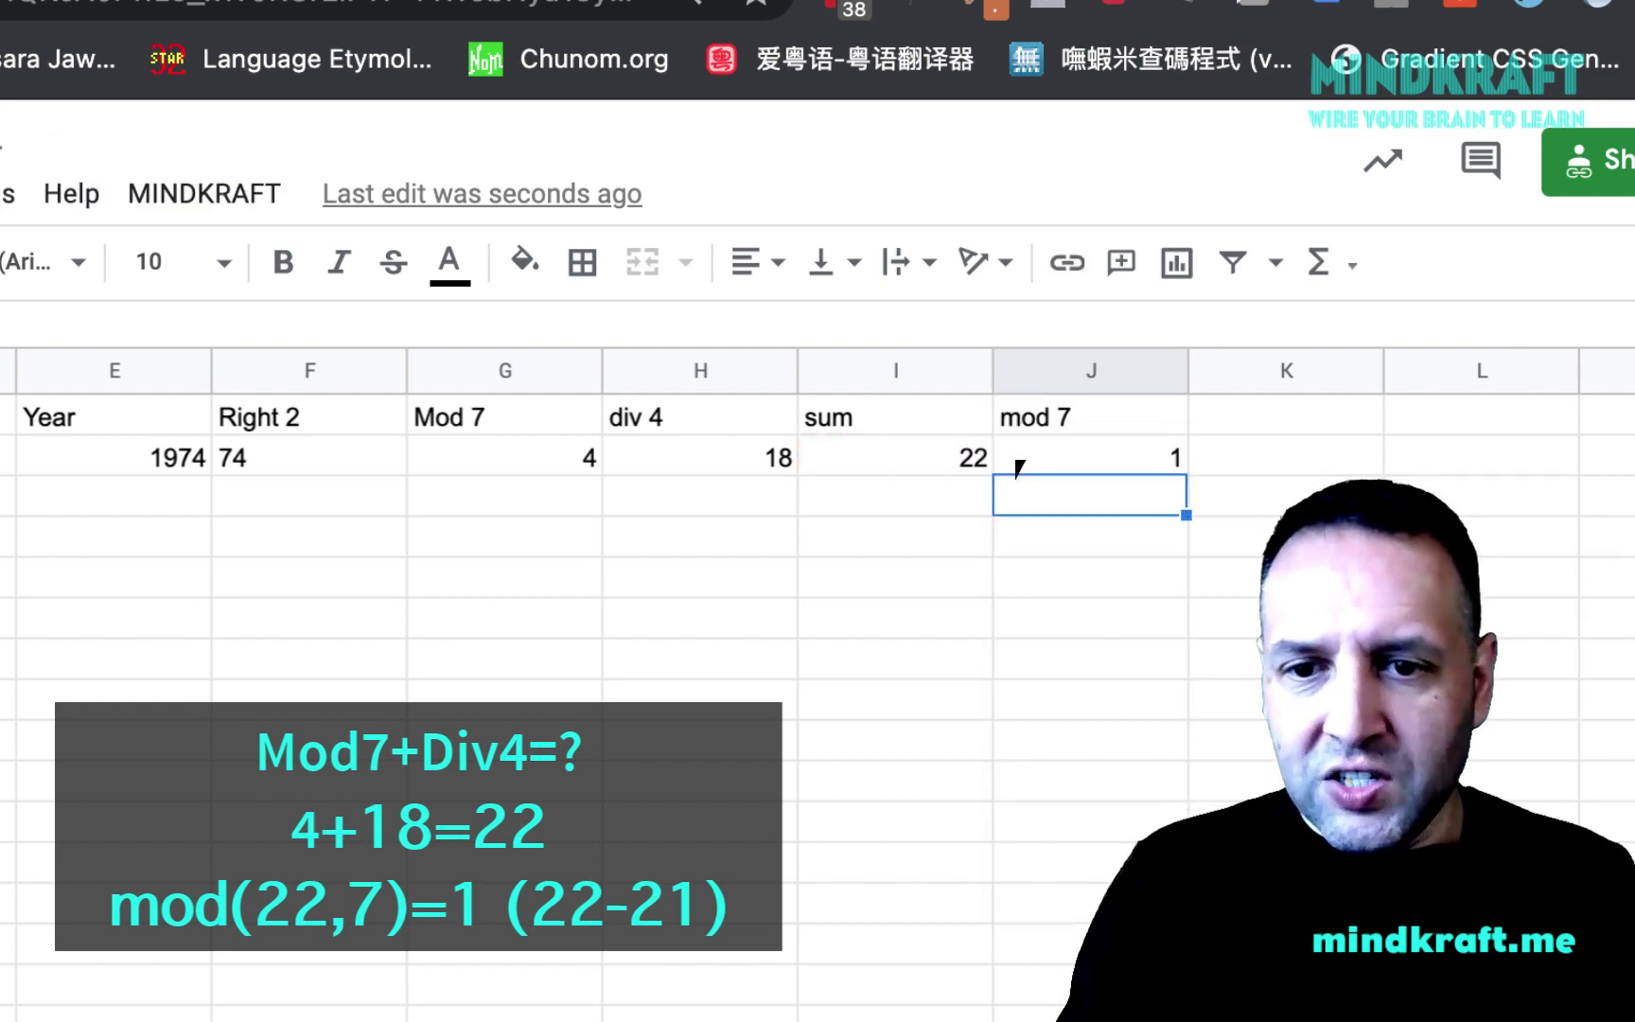
{"action": "left_click", "coordinate": [1151, 456]}
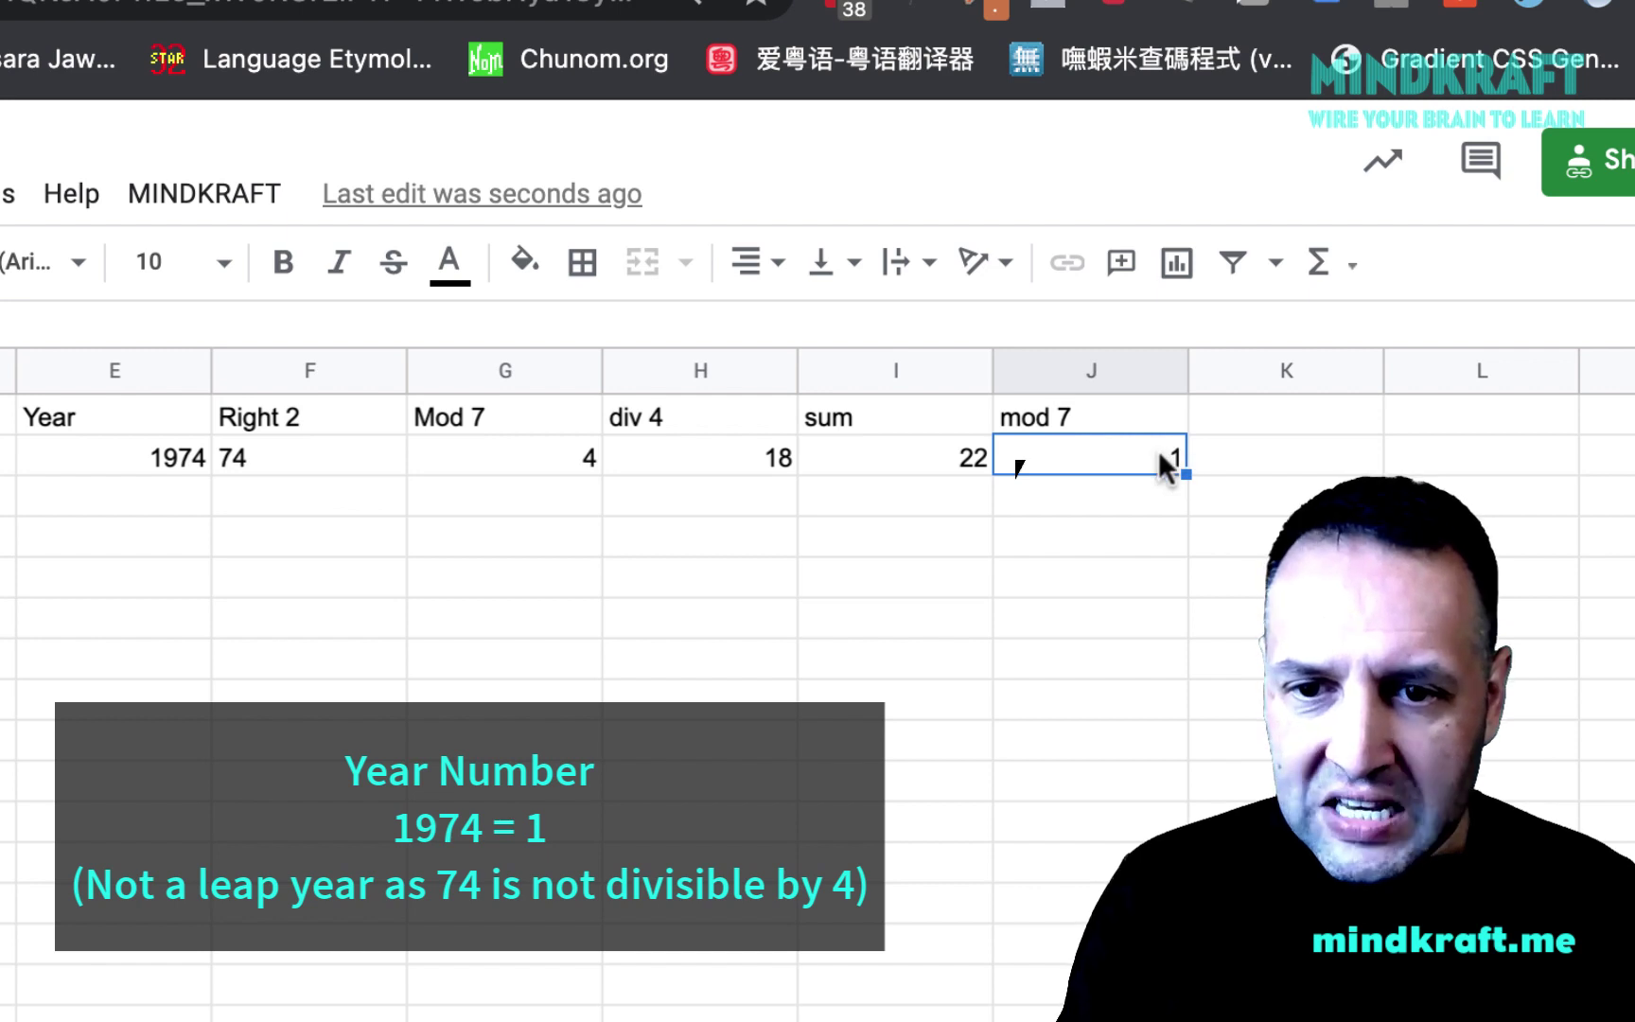
Enter a new row reading Year, 1974 and year code 1 in E7:G7.
{"action": "left_click", "coordinate": [105, 657]}
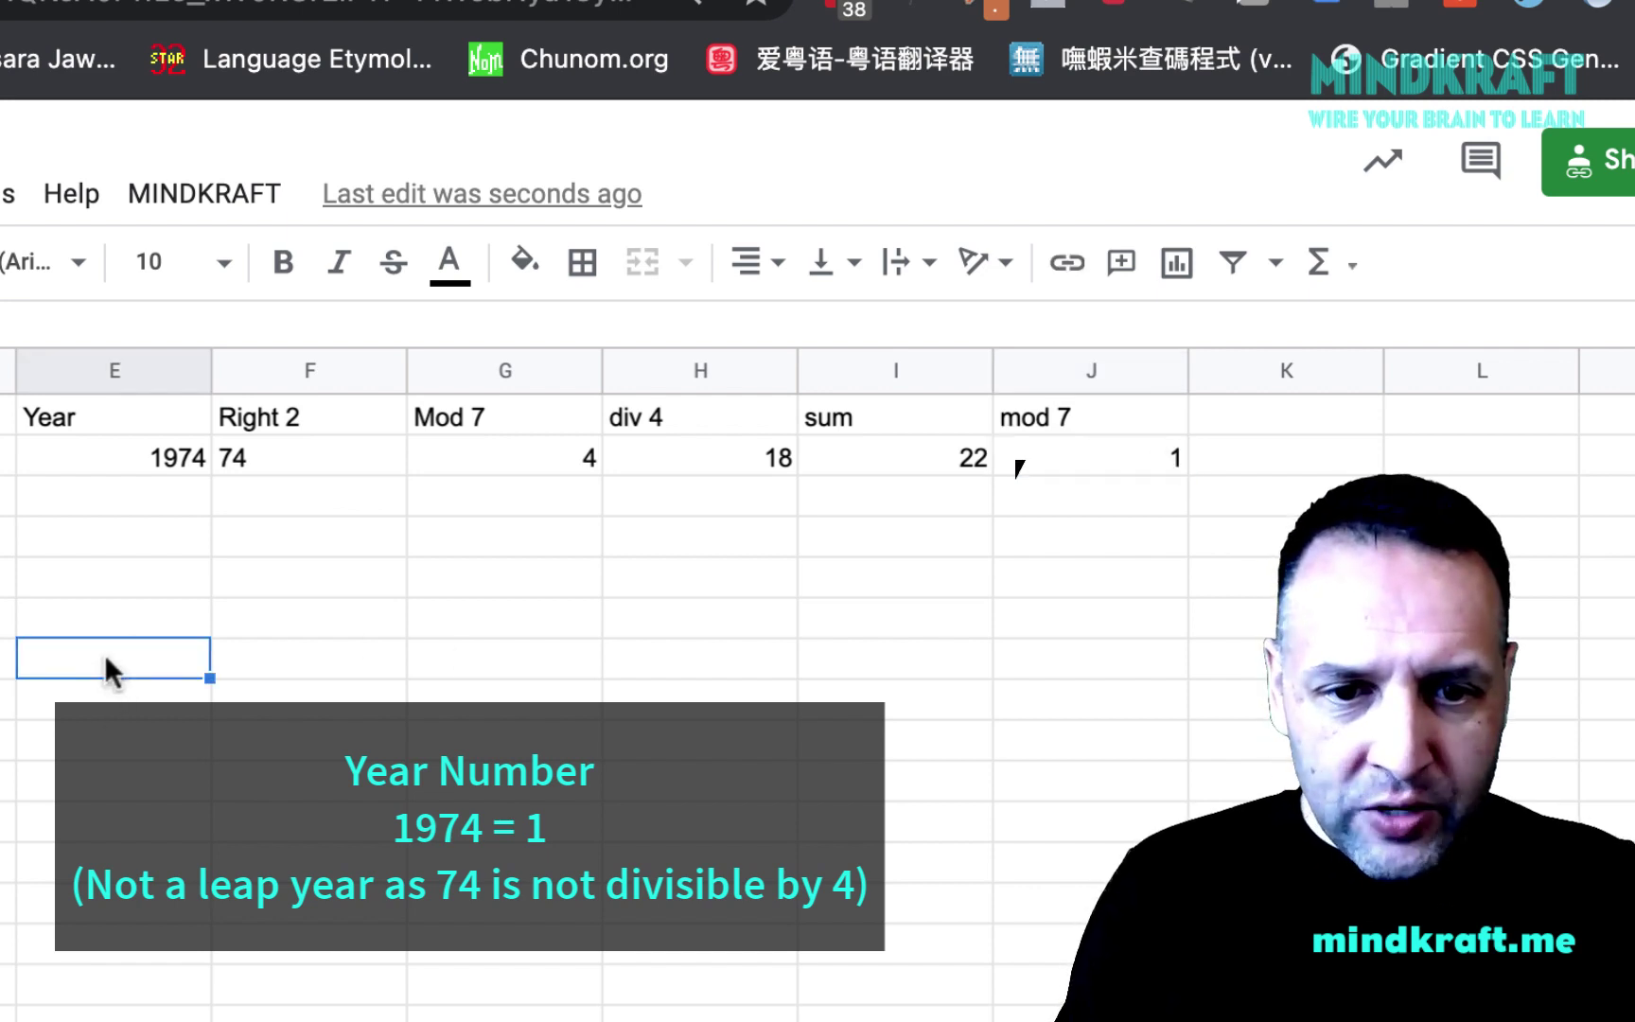
{"action": "type", "text": "Year"}
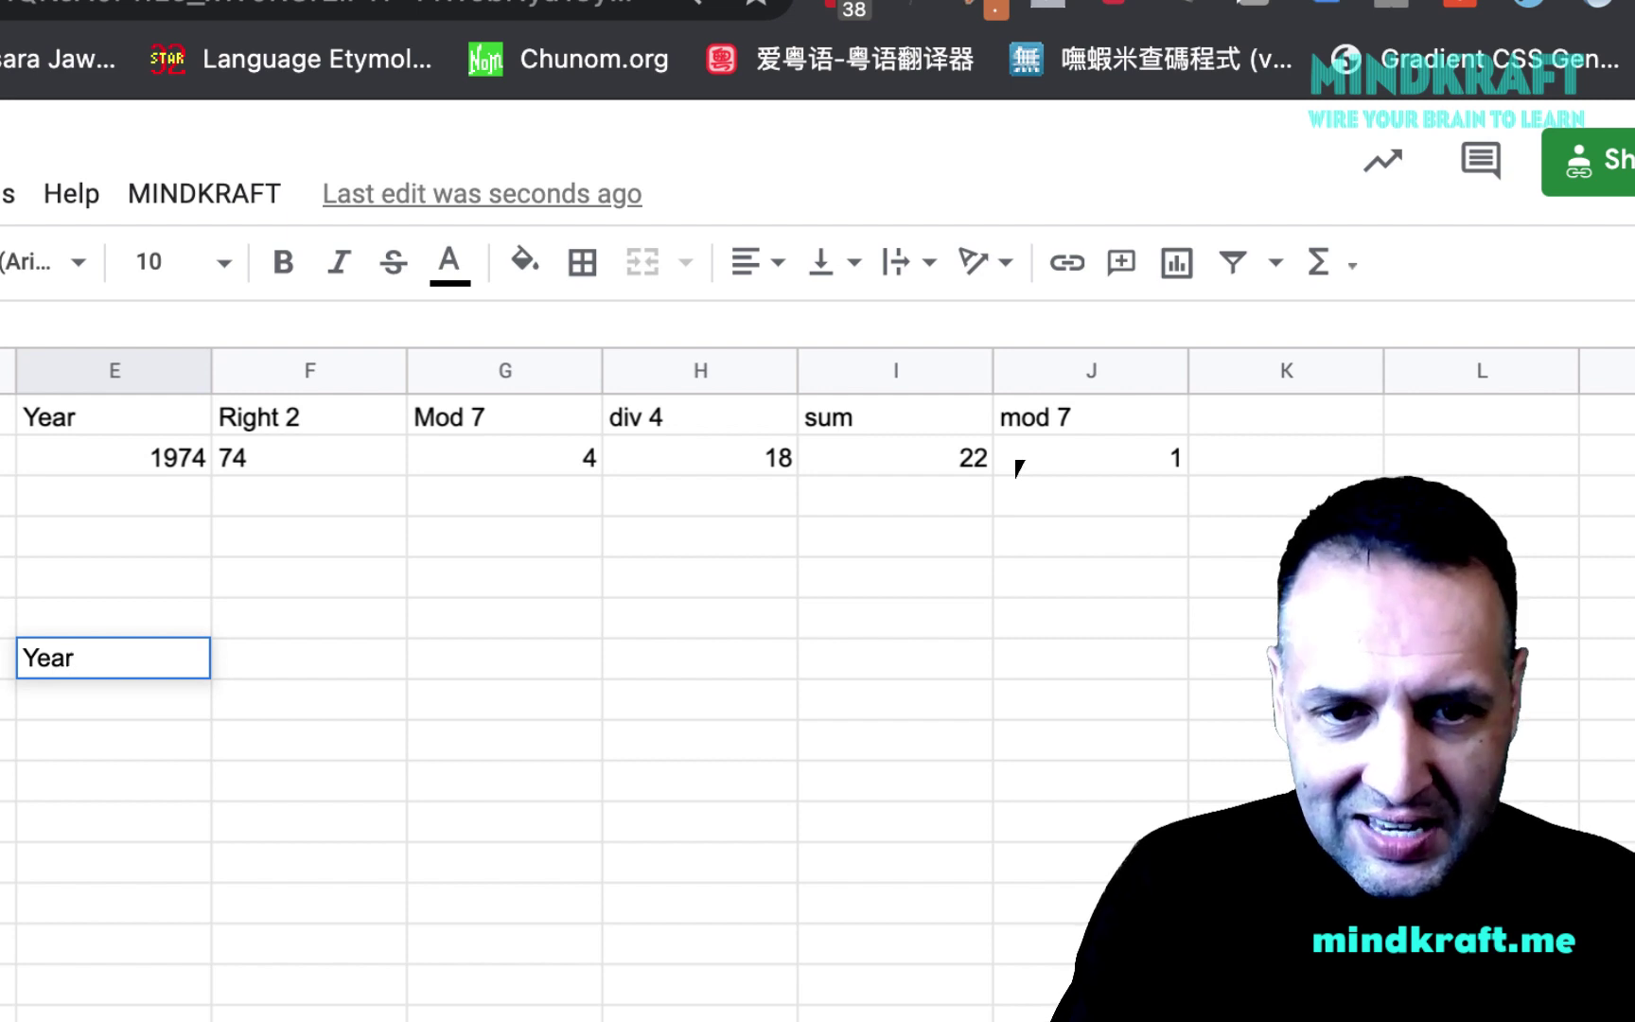
{"action": "key", "text": "Tab"}
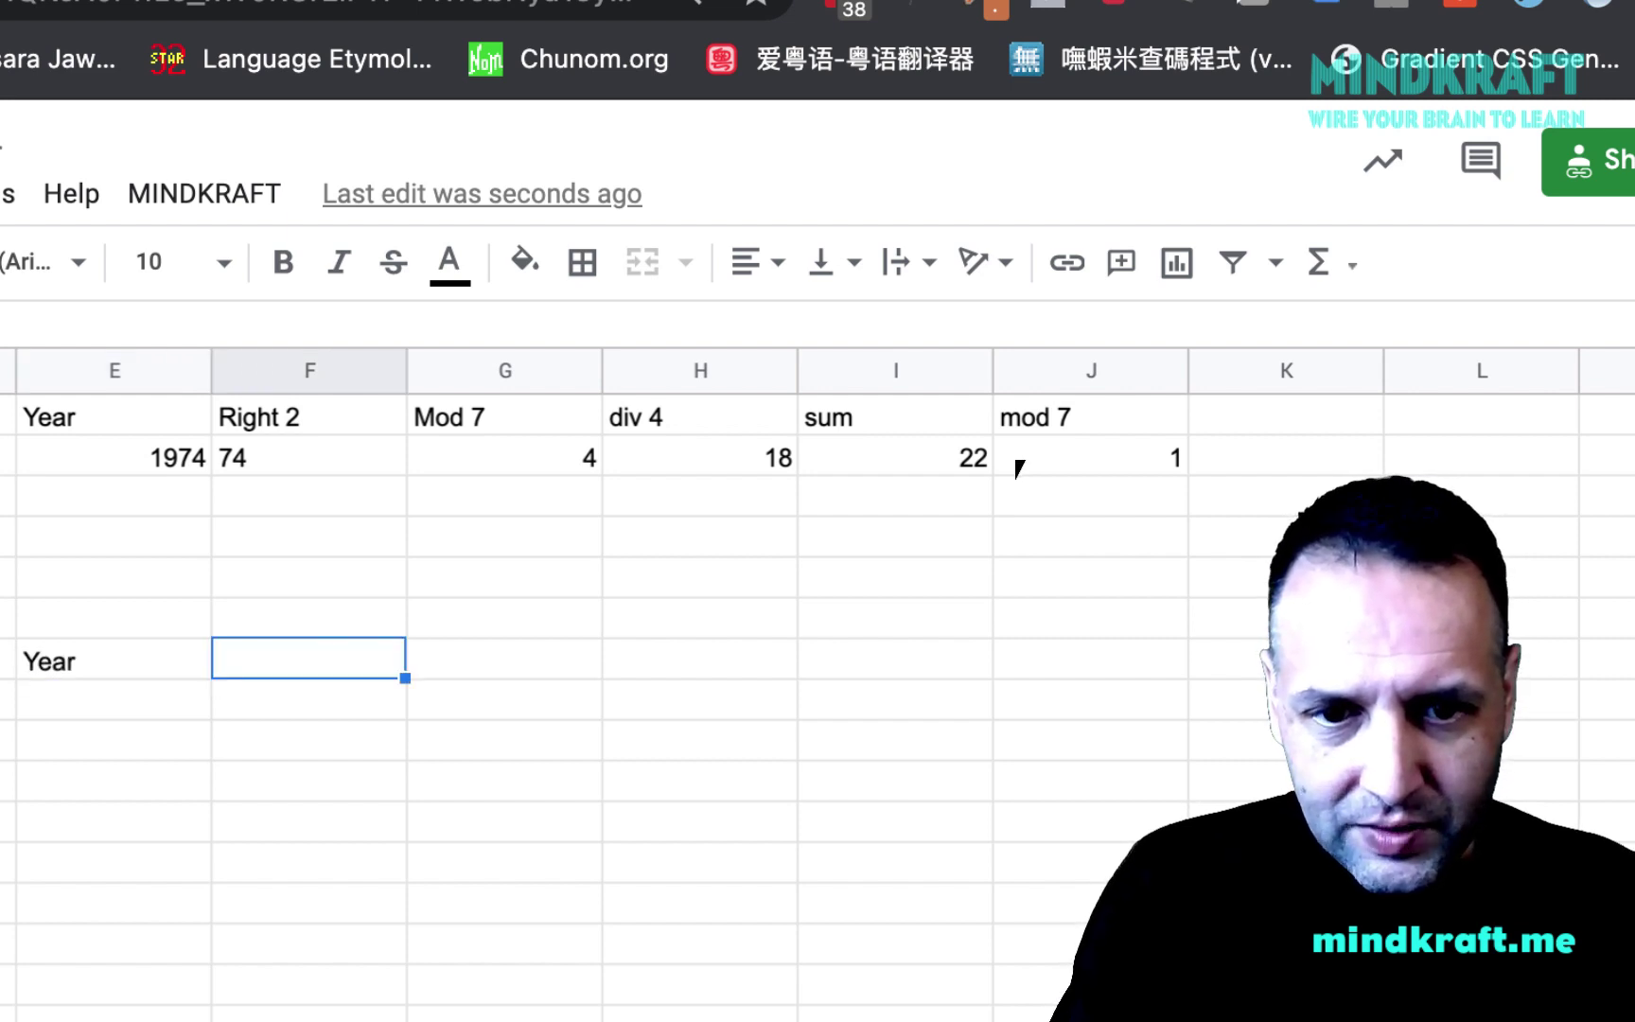
{"action": "type", "text": "197"}
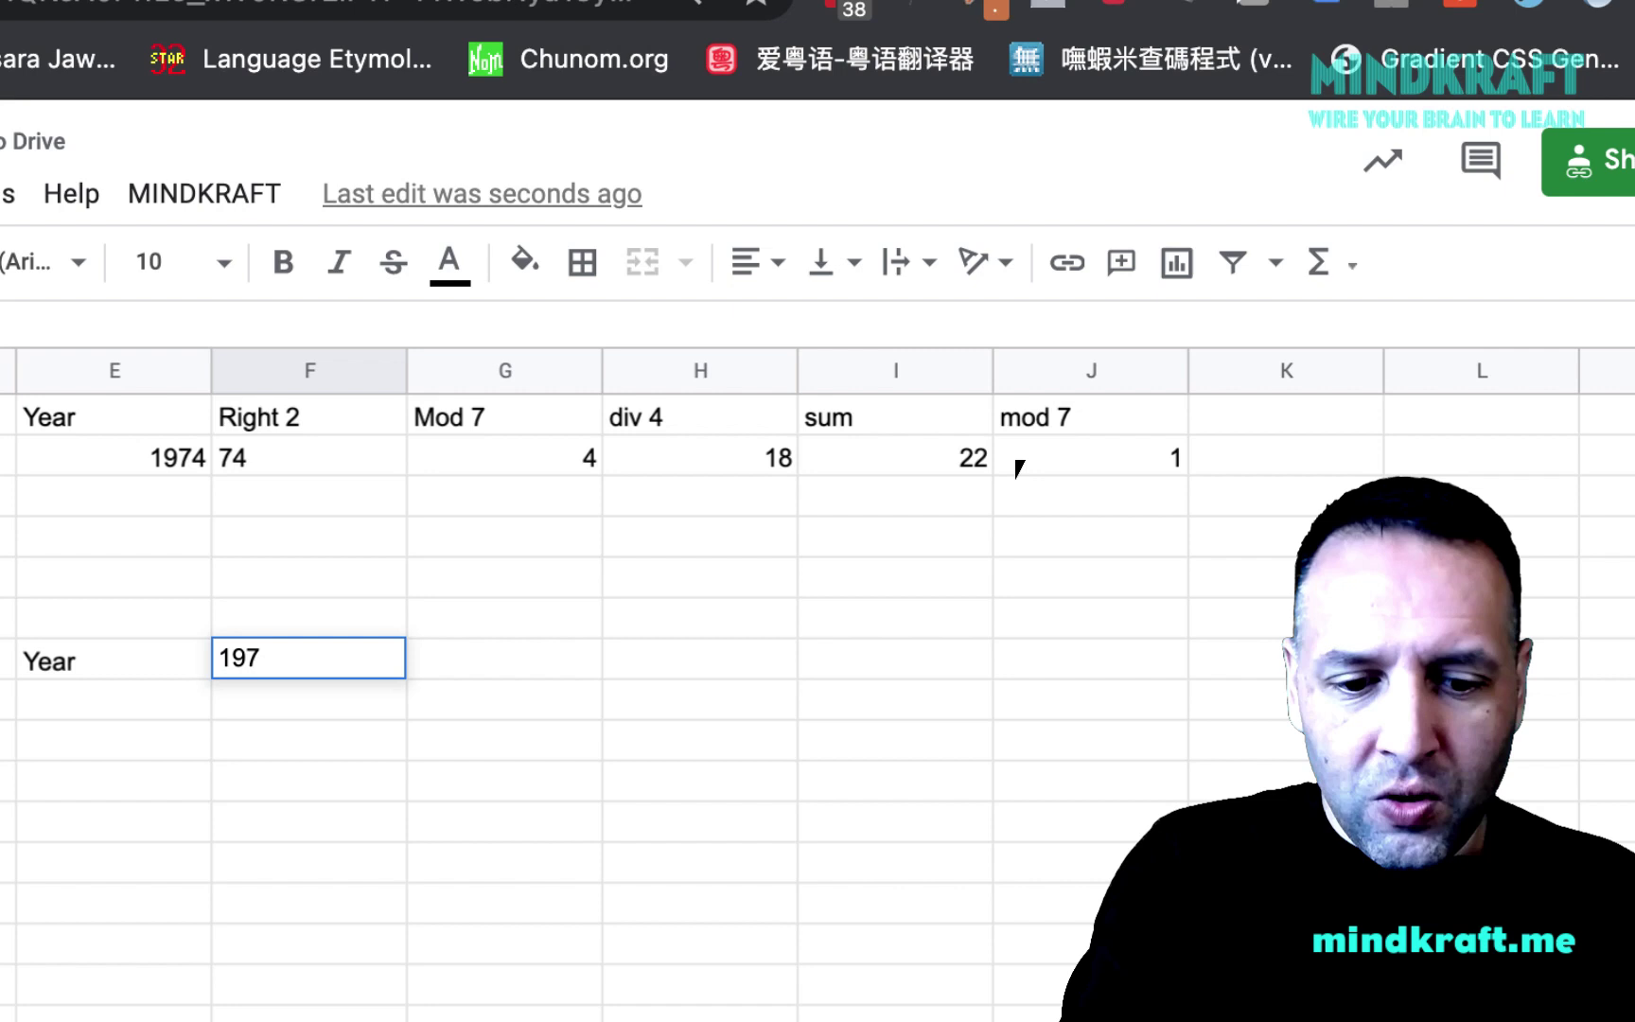
{"action": "type", "text": "4"}
{"action": "key", "text": "Tab"}
{"action": "type", "text": "7"}
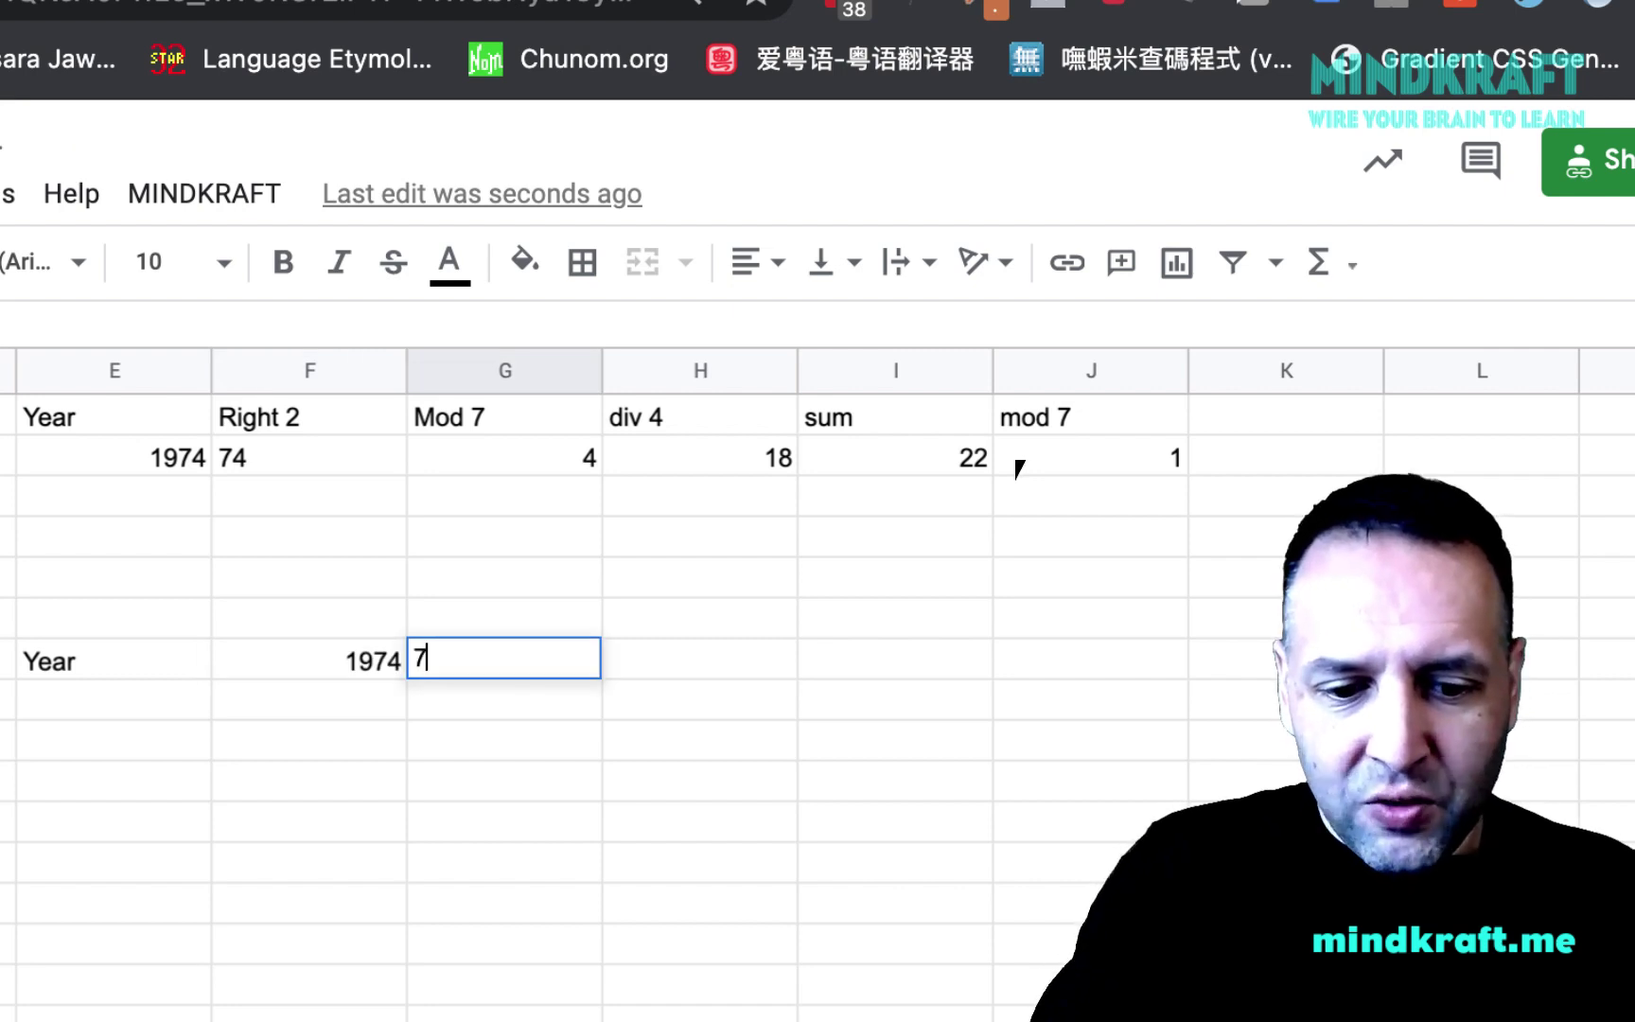
{"action": "key", "text": "BackSpace"}
{"action": "type", "text": "1"}
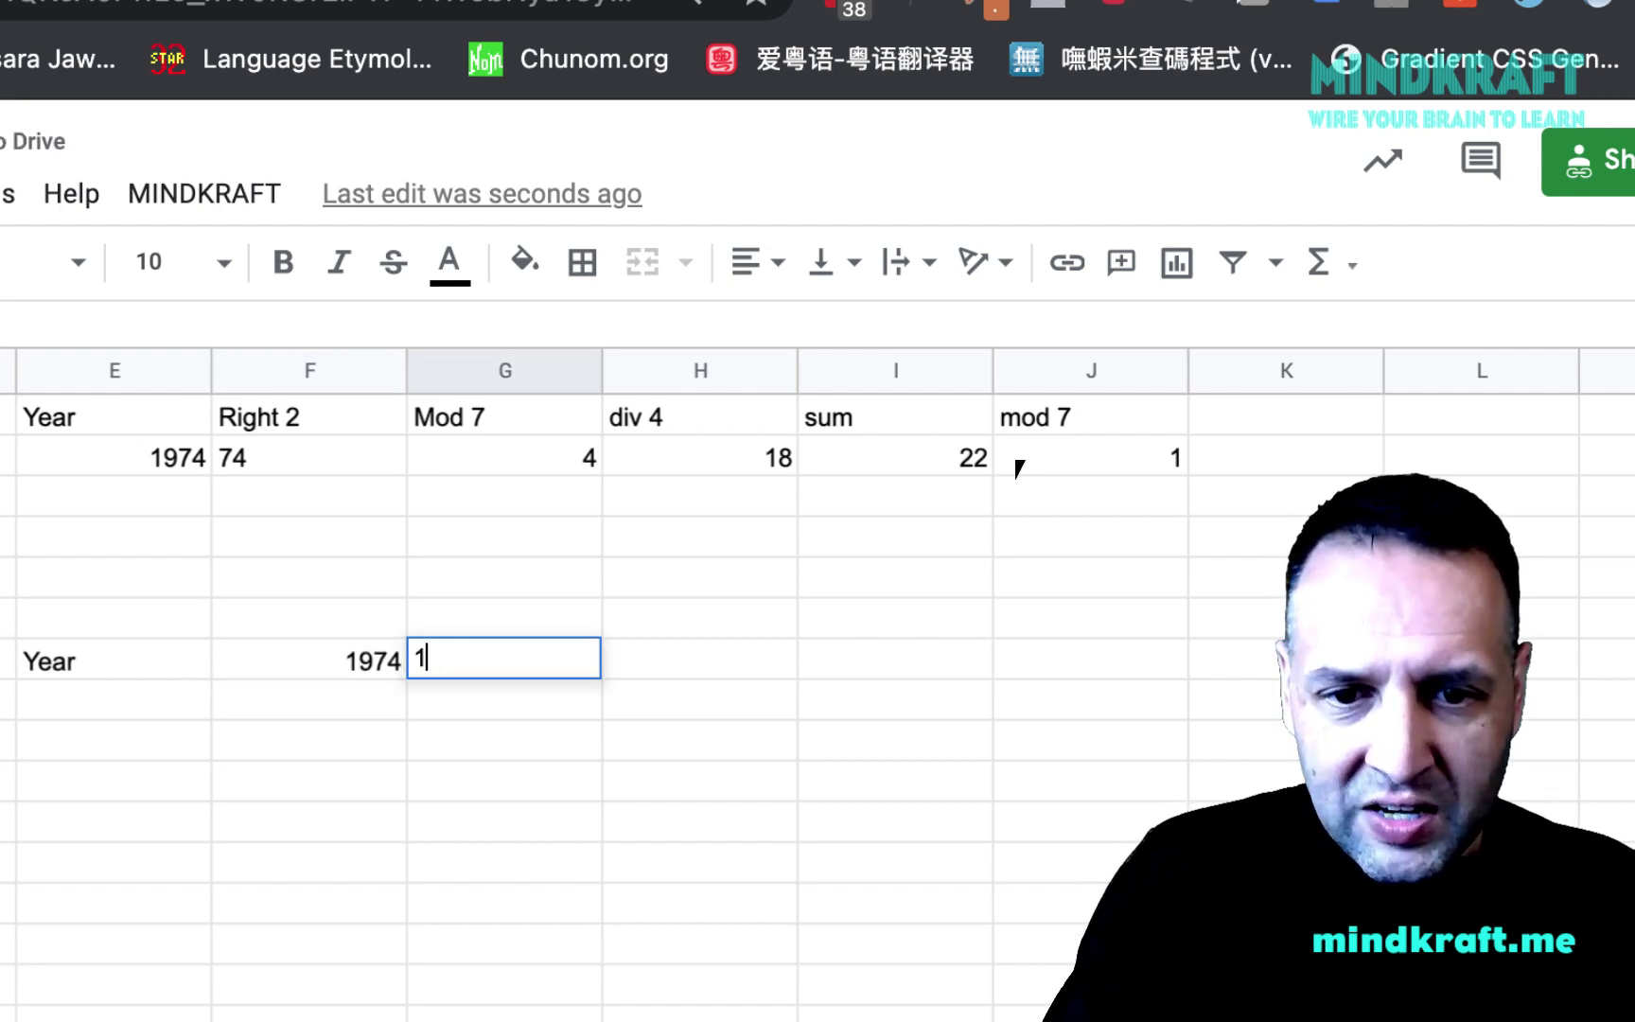
{"action": "key", "text": "Return"}
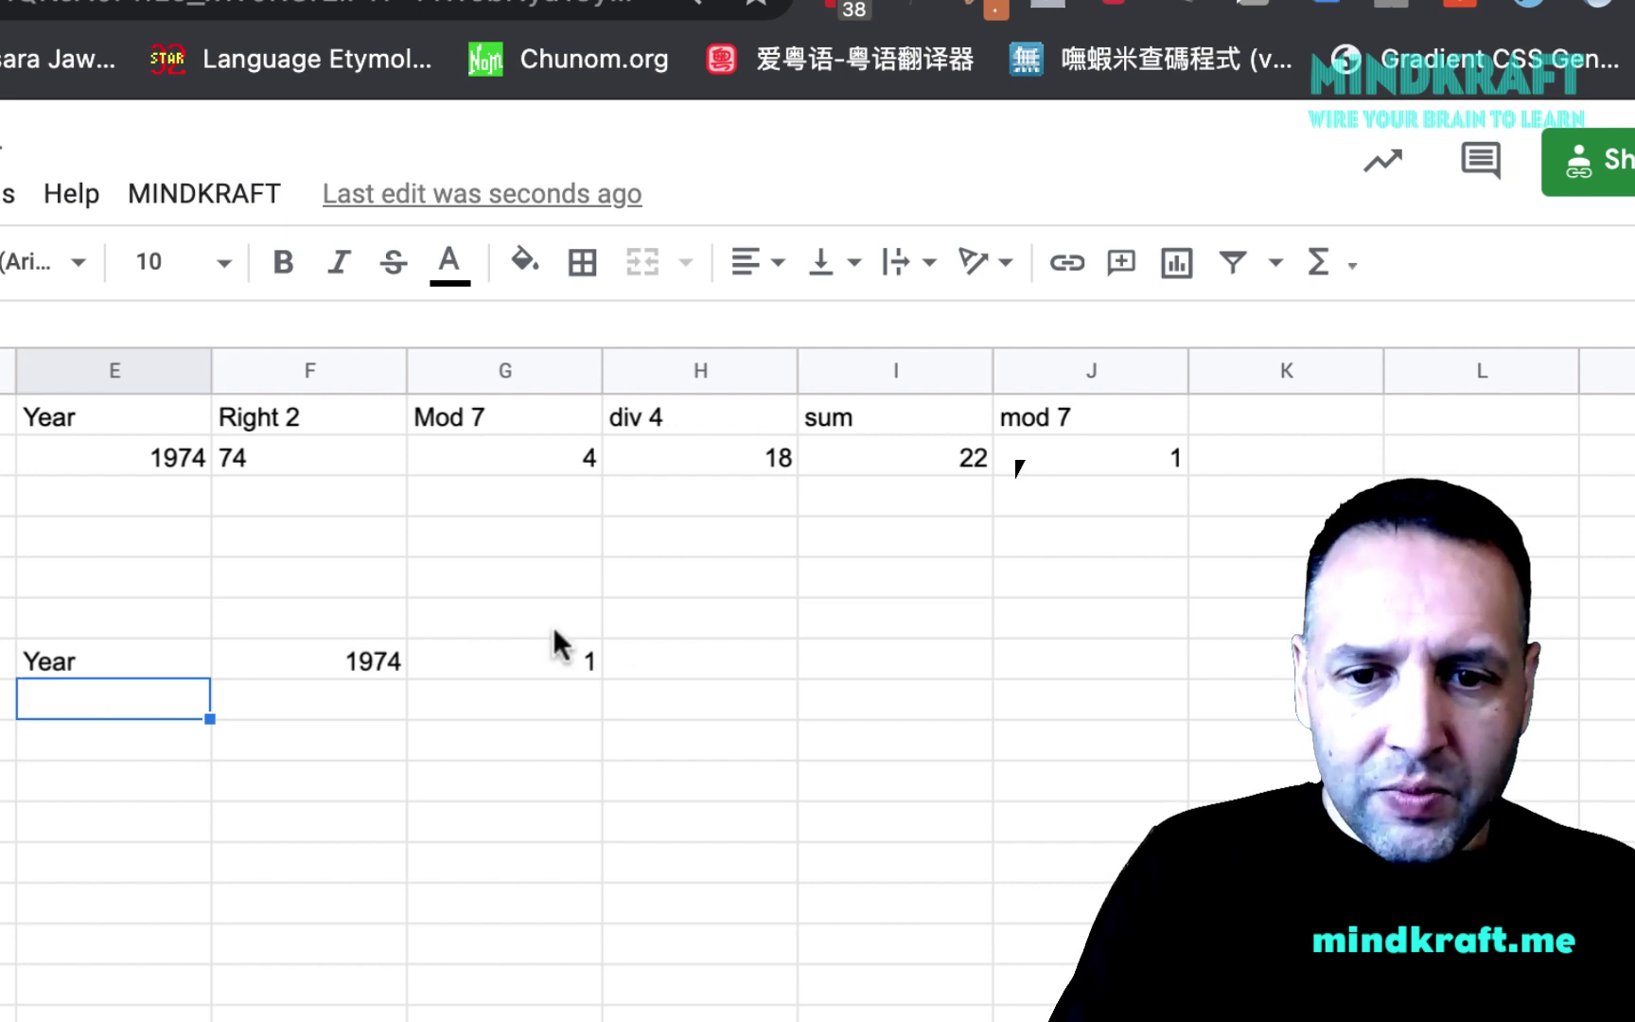
Select the cell below the Year label to start the next row.
{"action": "left_click", "coordinate": [510, 627]}
{"action": "key", "text": "Return"}
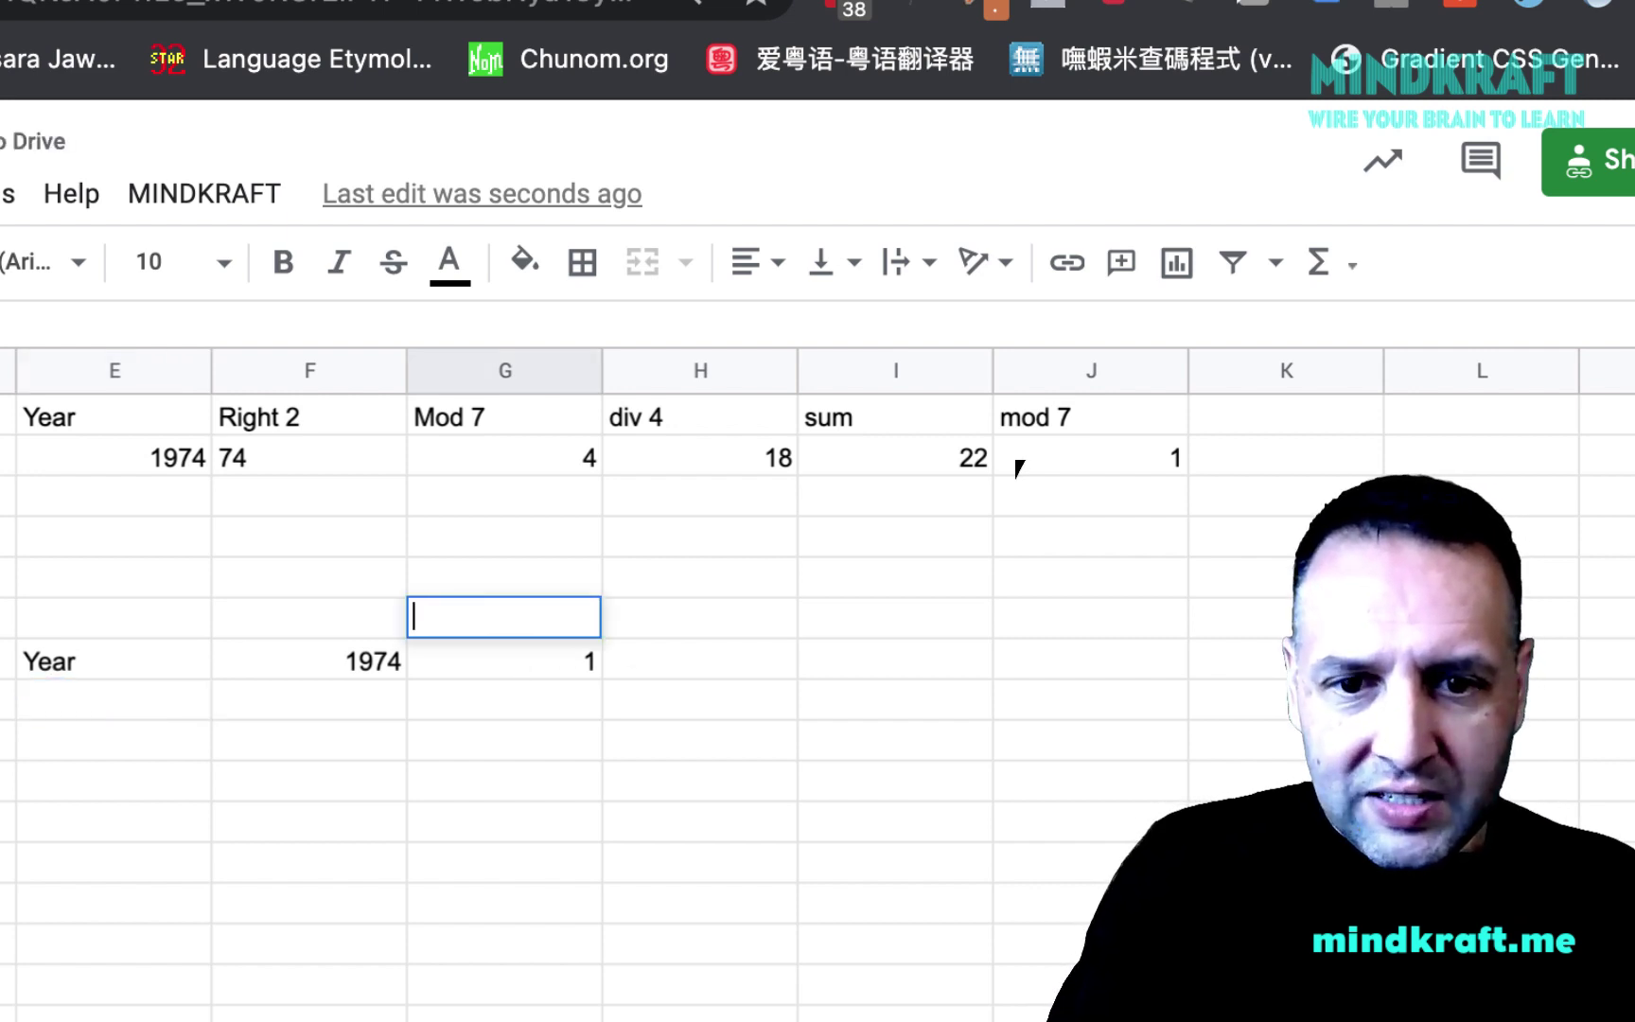
{"action": "left_click", "coordinate": [350, 739]}
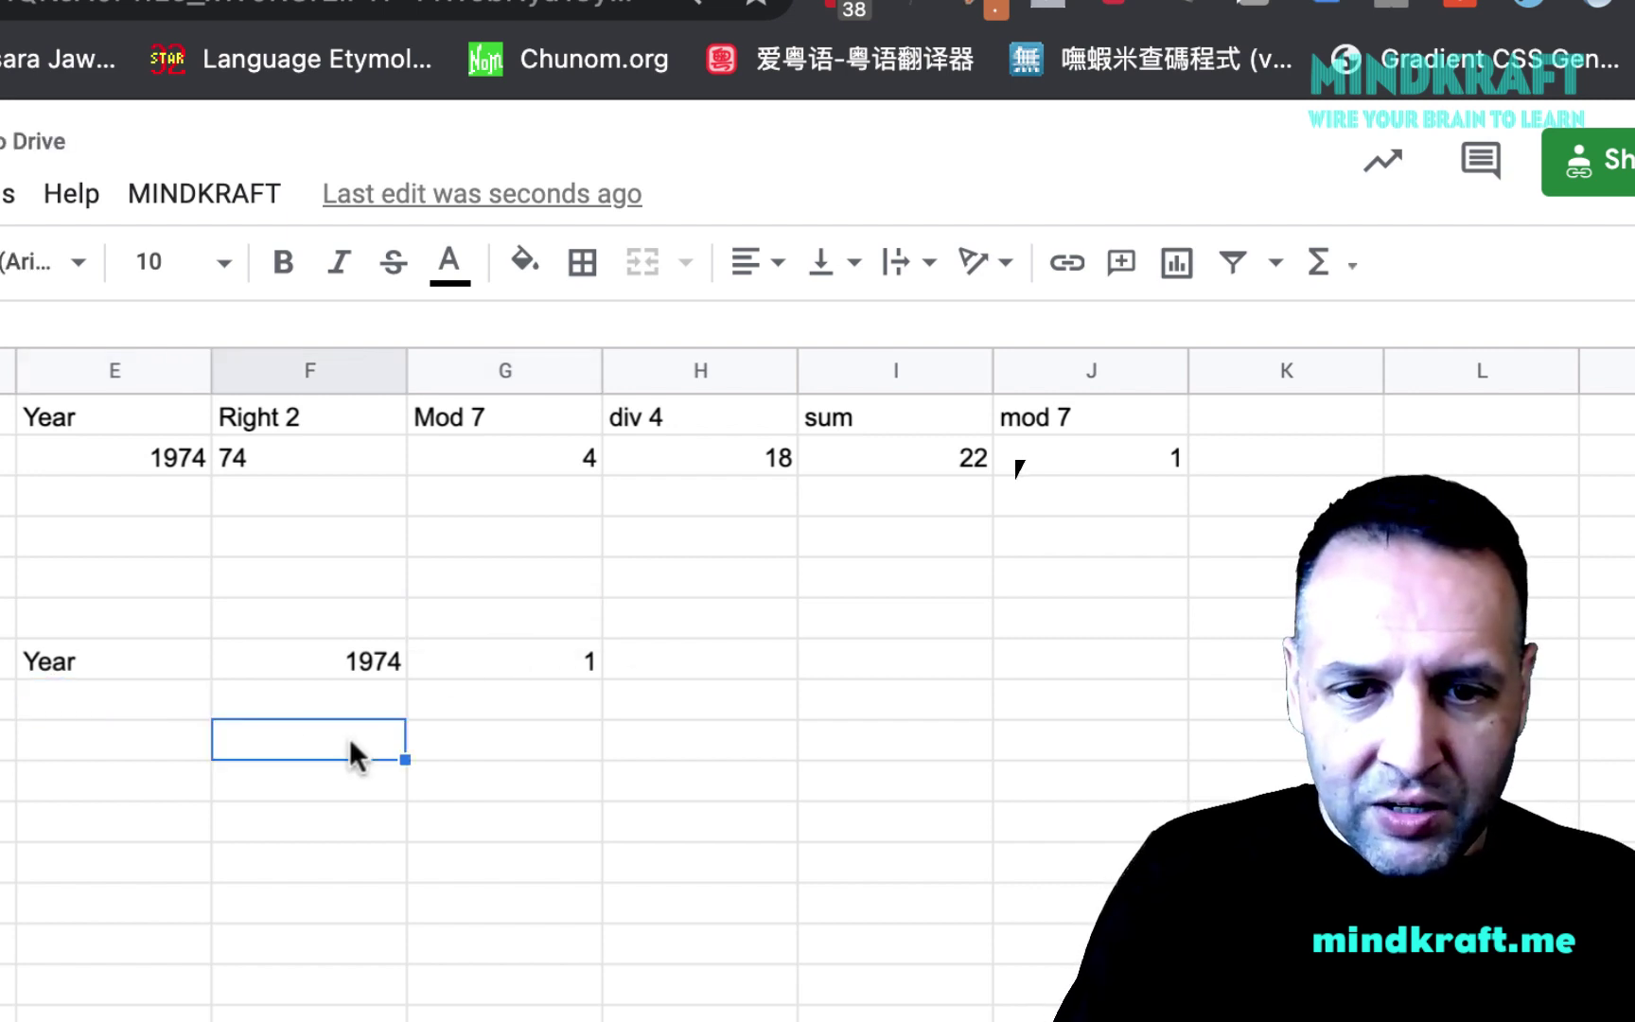
{"action": "left_click", "coordinate": [121, 705]}
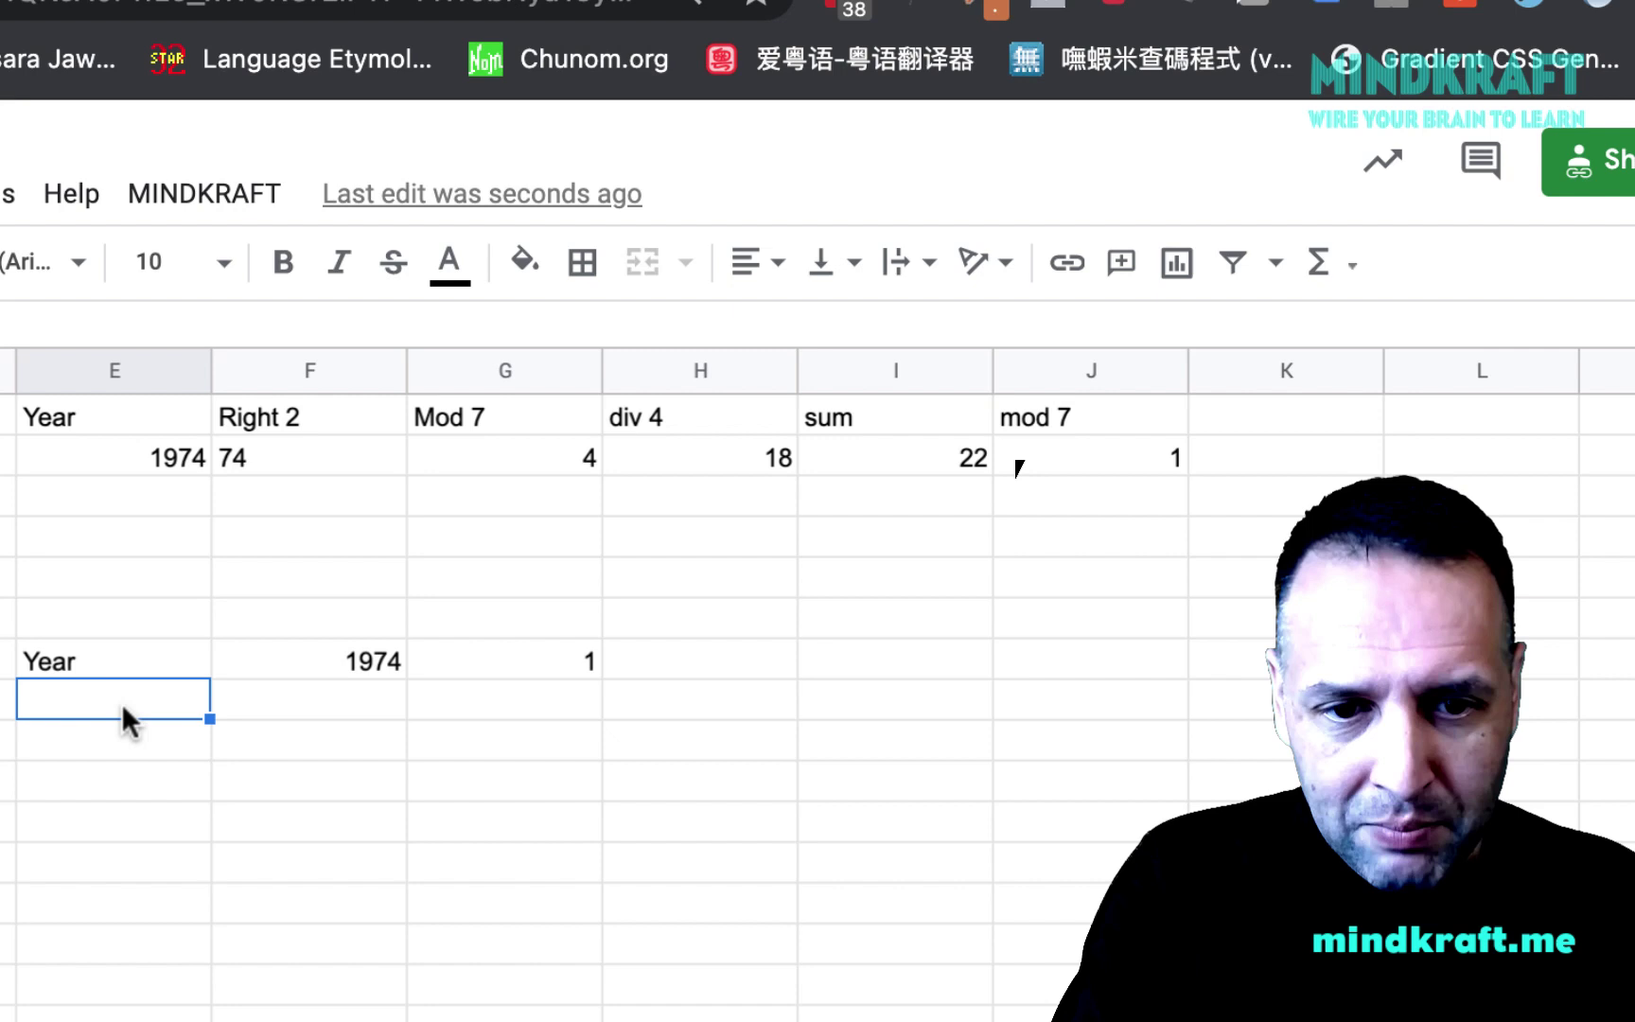
Add a Month row for Dec, with G8 =VLOOKUP(F8,A1:B12,2,false) returning code 5.
{"action": "type", "text": "MOn"}
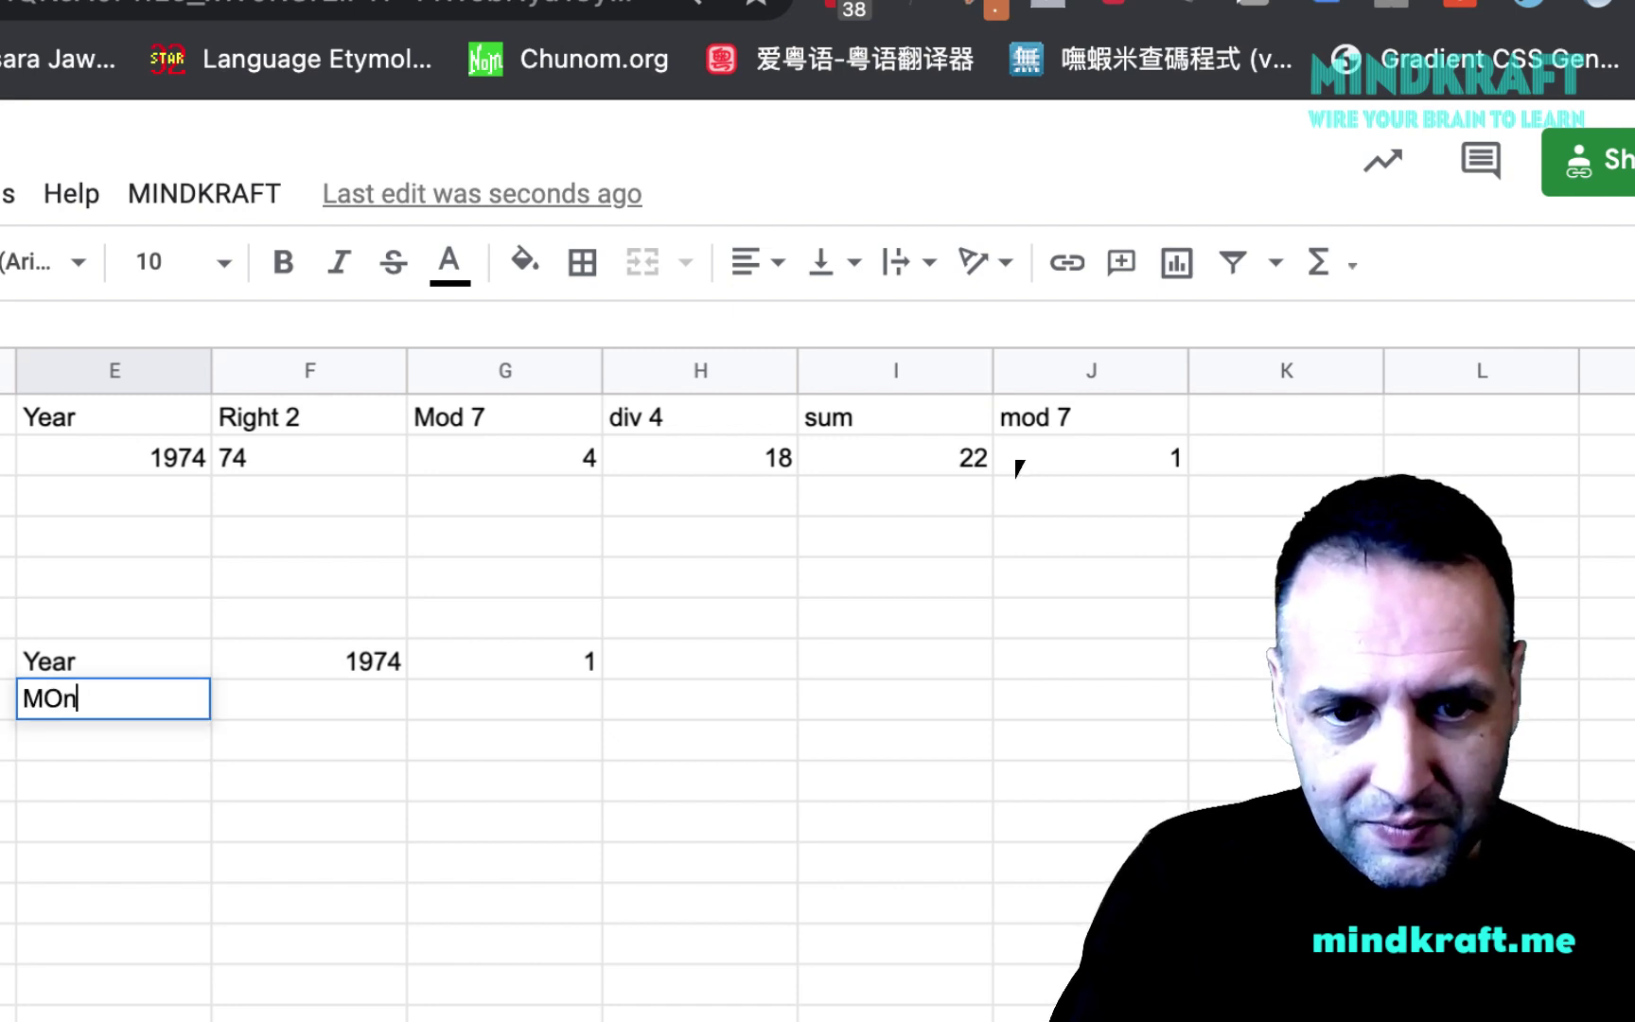
{"action": "type", "text": "tonth"}
{"action": "key", "text": "Tab"}
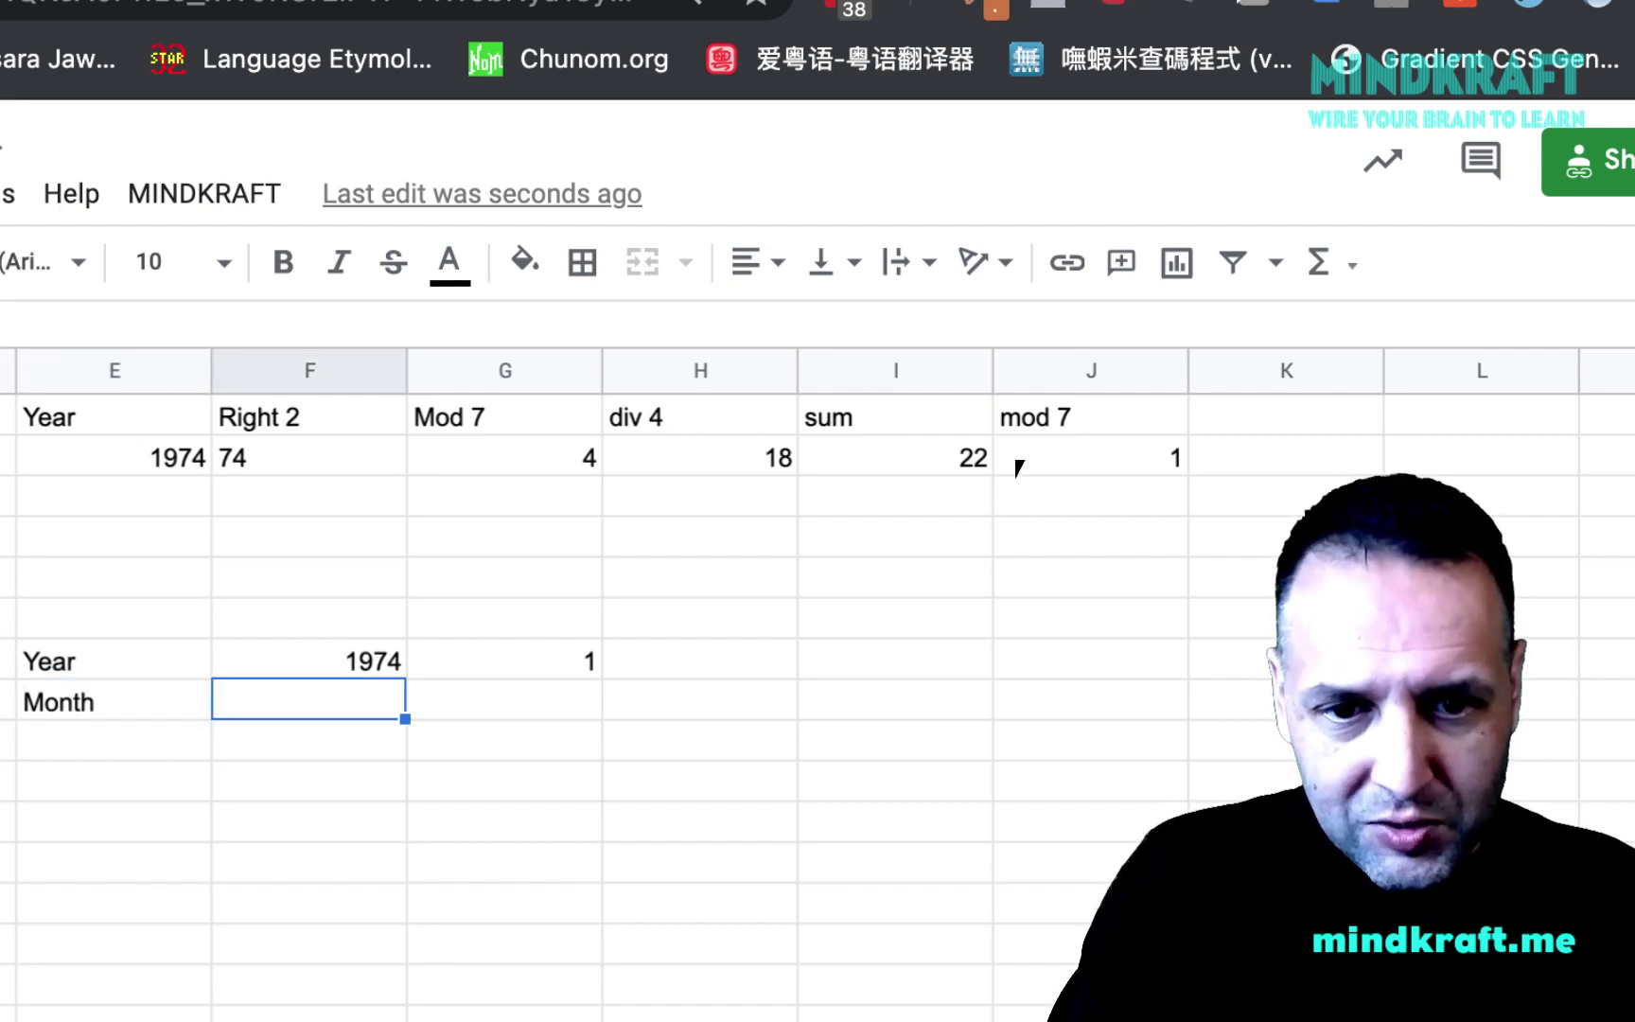
{"action": "type", "text": "Dec"}
{"action": "key", "text": "Tab"}
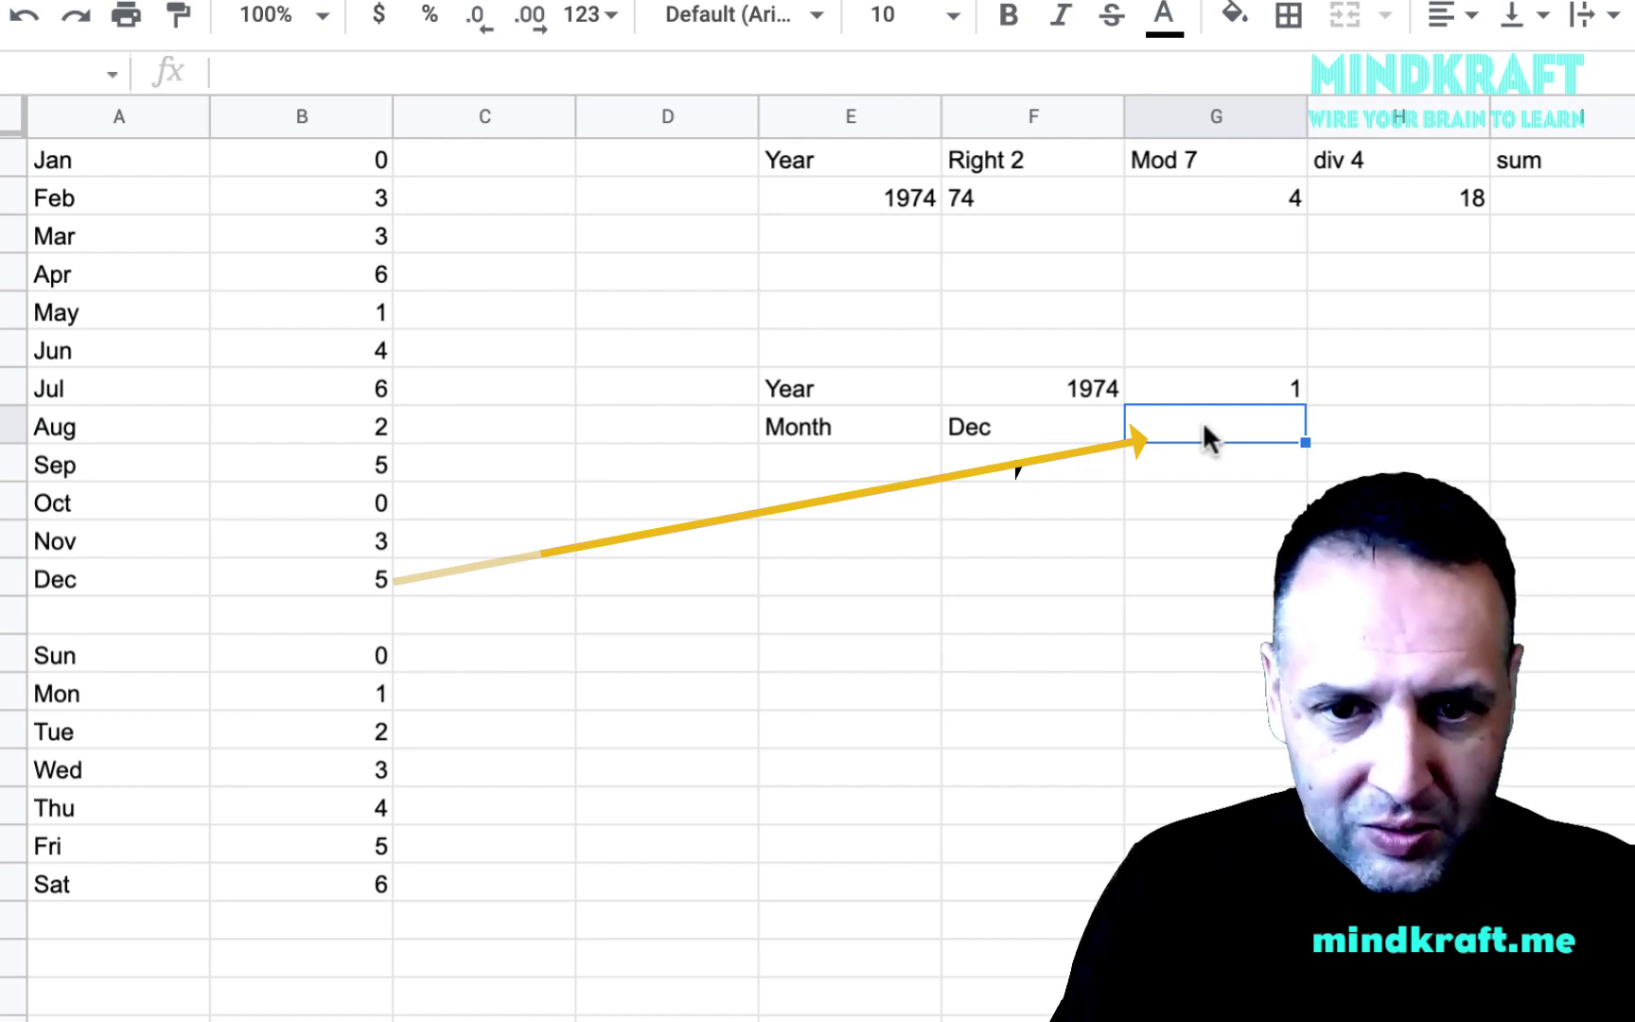
{"action": "type", "text": "=v"}
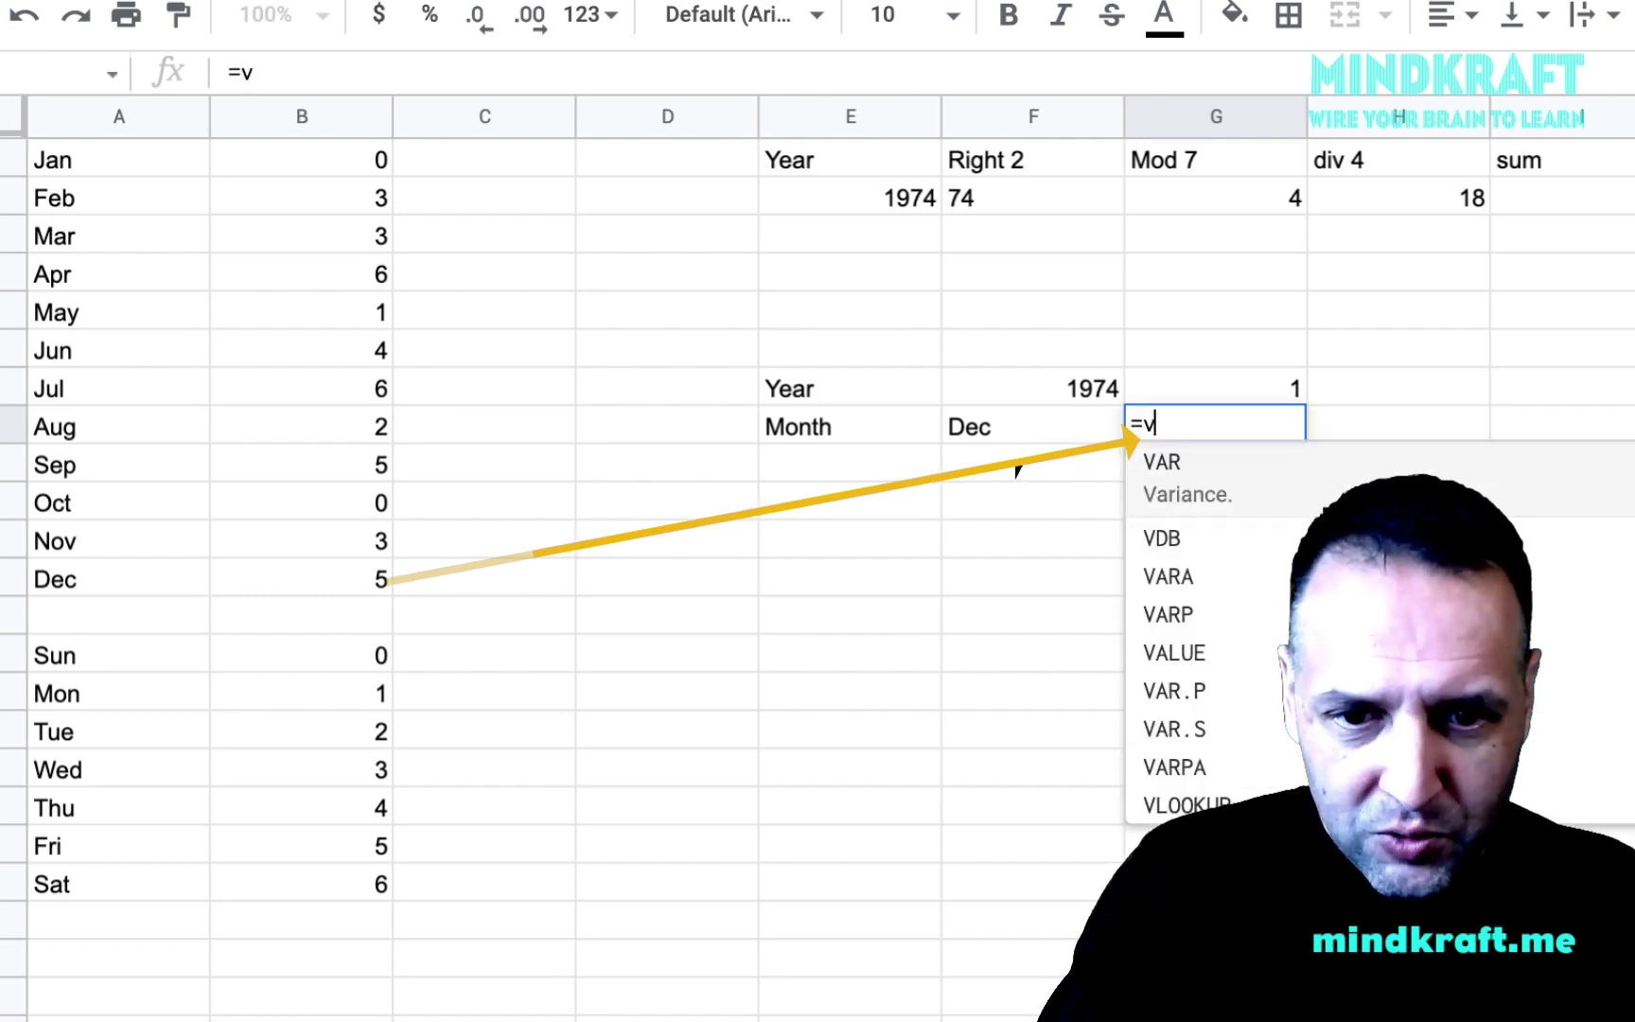
{"action": "type", "text": "loo"}
{"action": "key", "text": "Tab"}
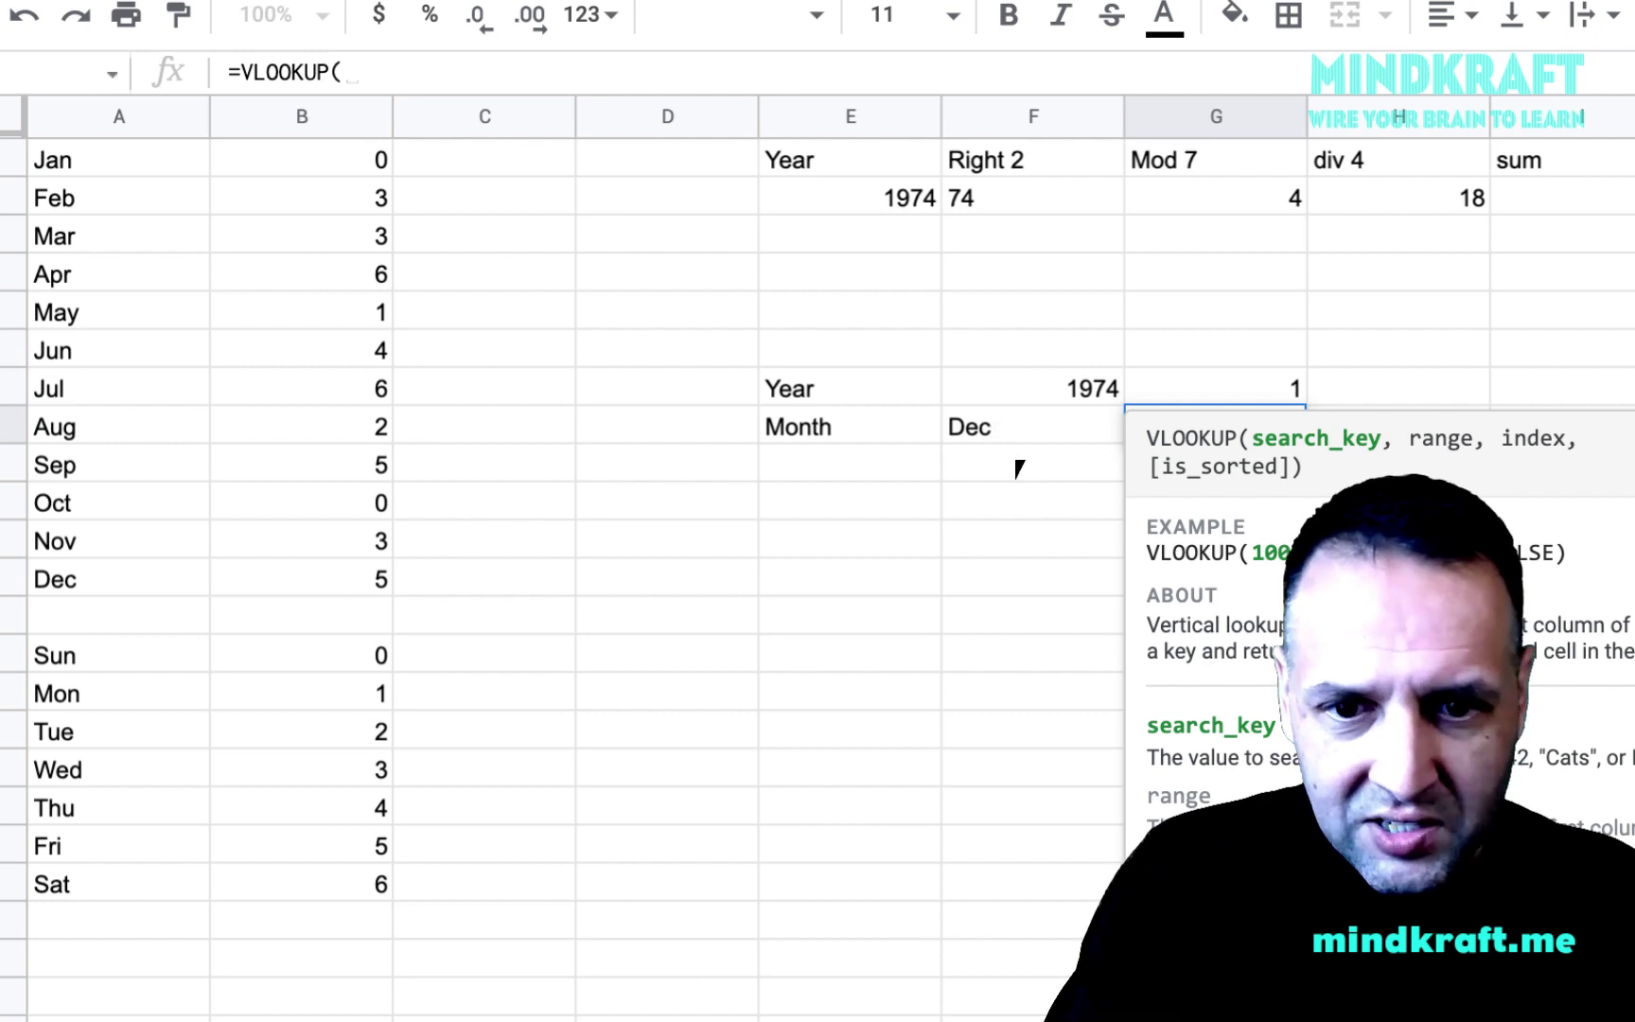
{"action": "type", "text": "f"}
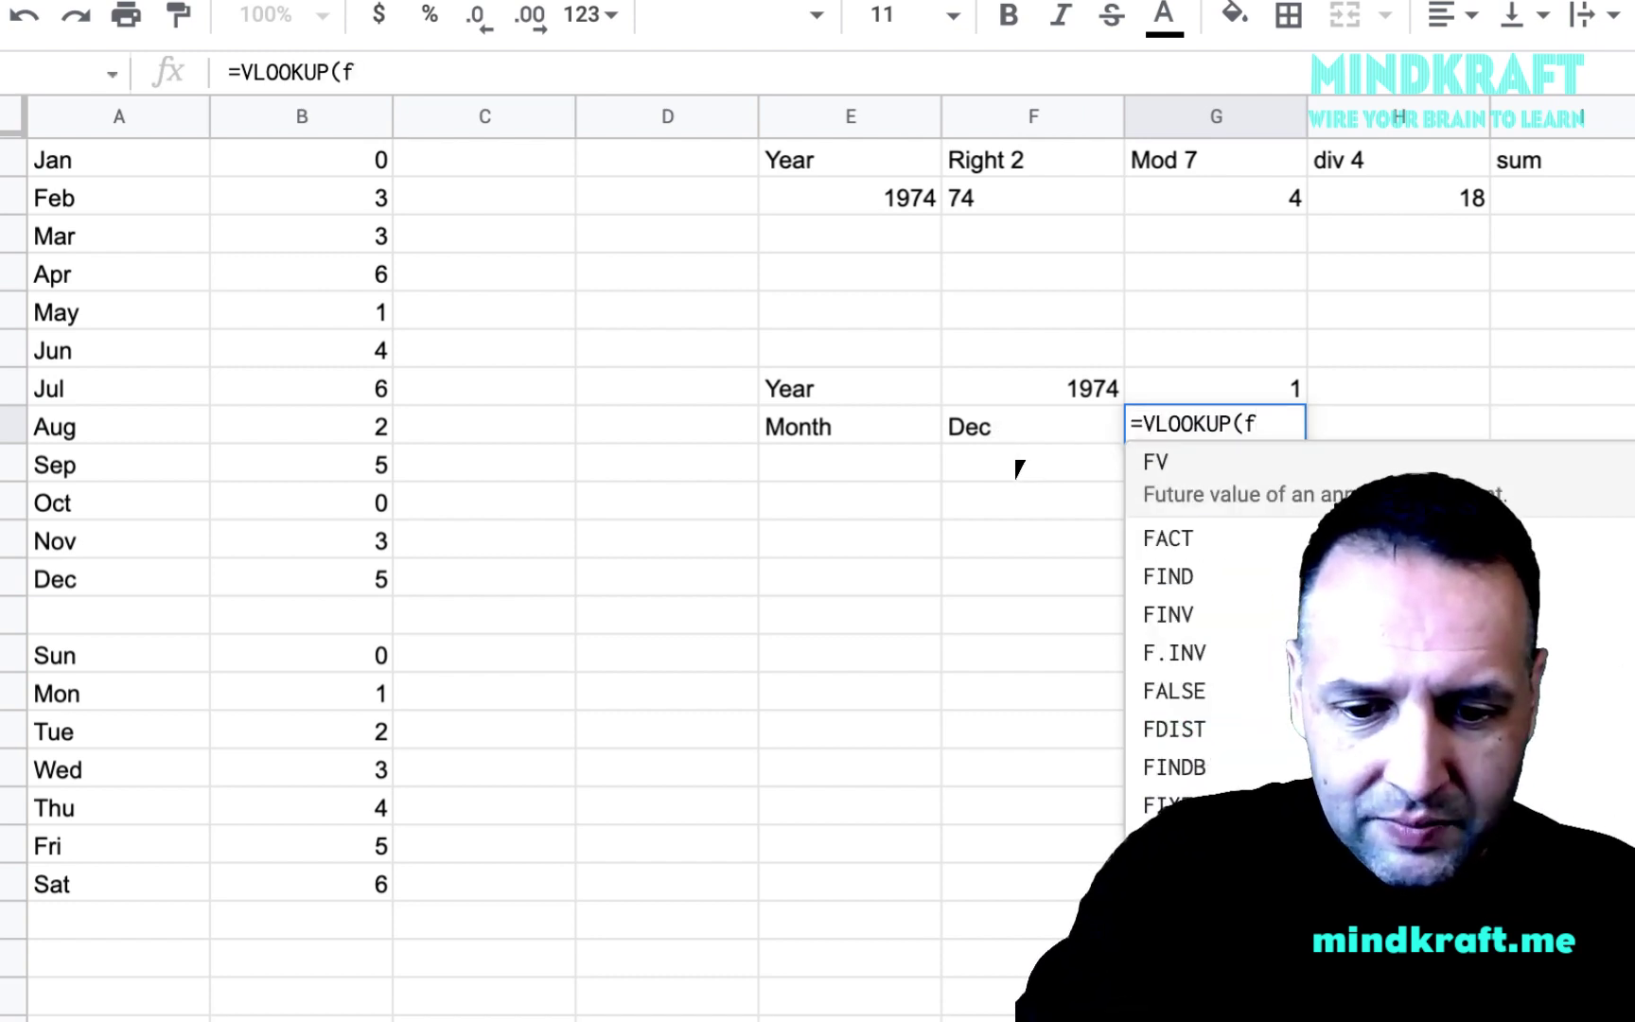
{"action": "type", "text": "8"}
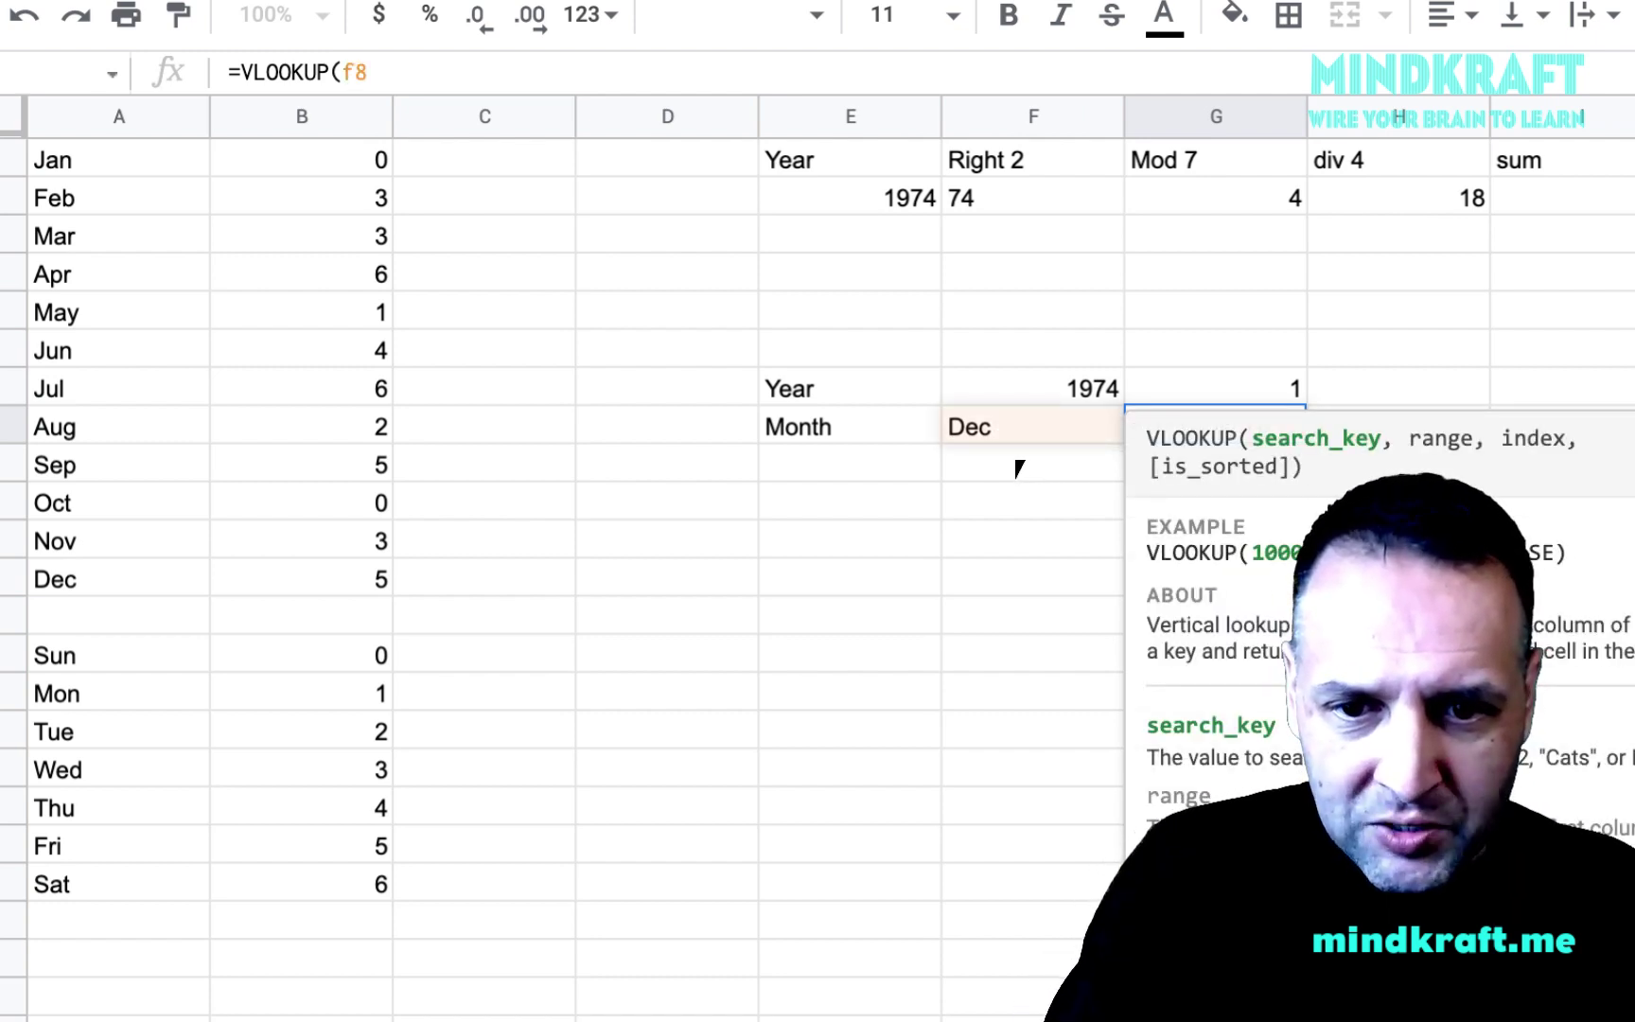
{"action": "type", "text": ","}
{"action": "mouse_move", "coordinate": [58, 153]}
{"action": "left_mouse_down"}
{"action": "mouse_move", "coordinate": [321, 441]}
{"action": "mouse_move", "coordinate": [339, 577]}
{"action": "left_mouse_up"}
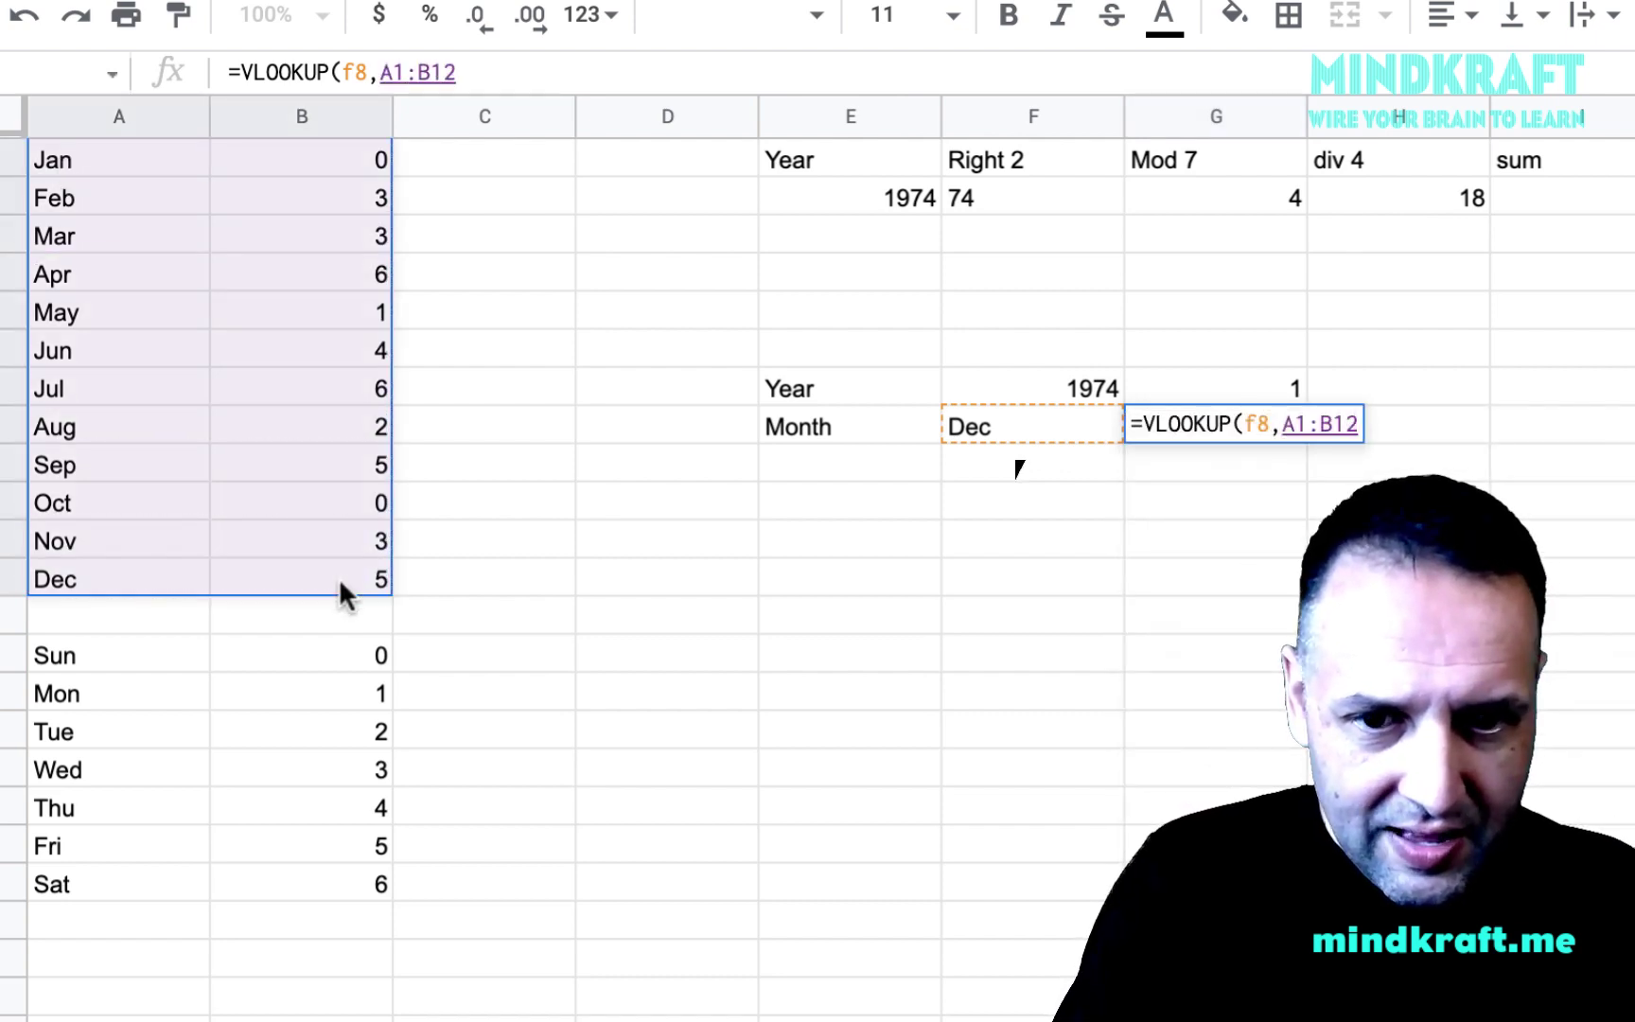
{"action": "type", "text": ","}
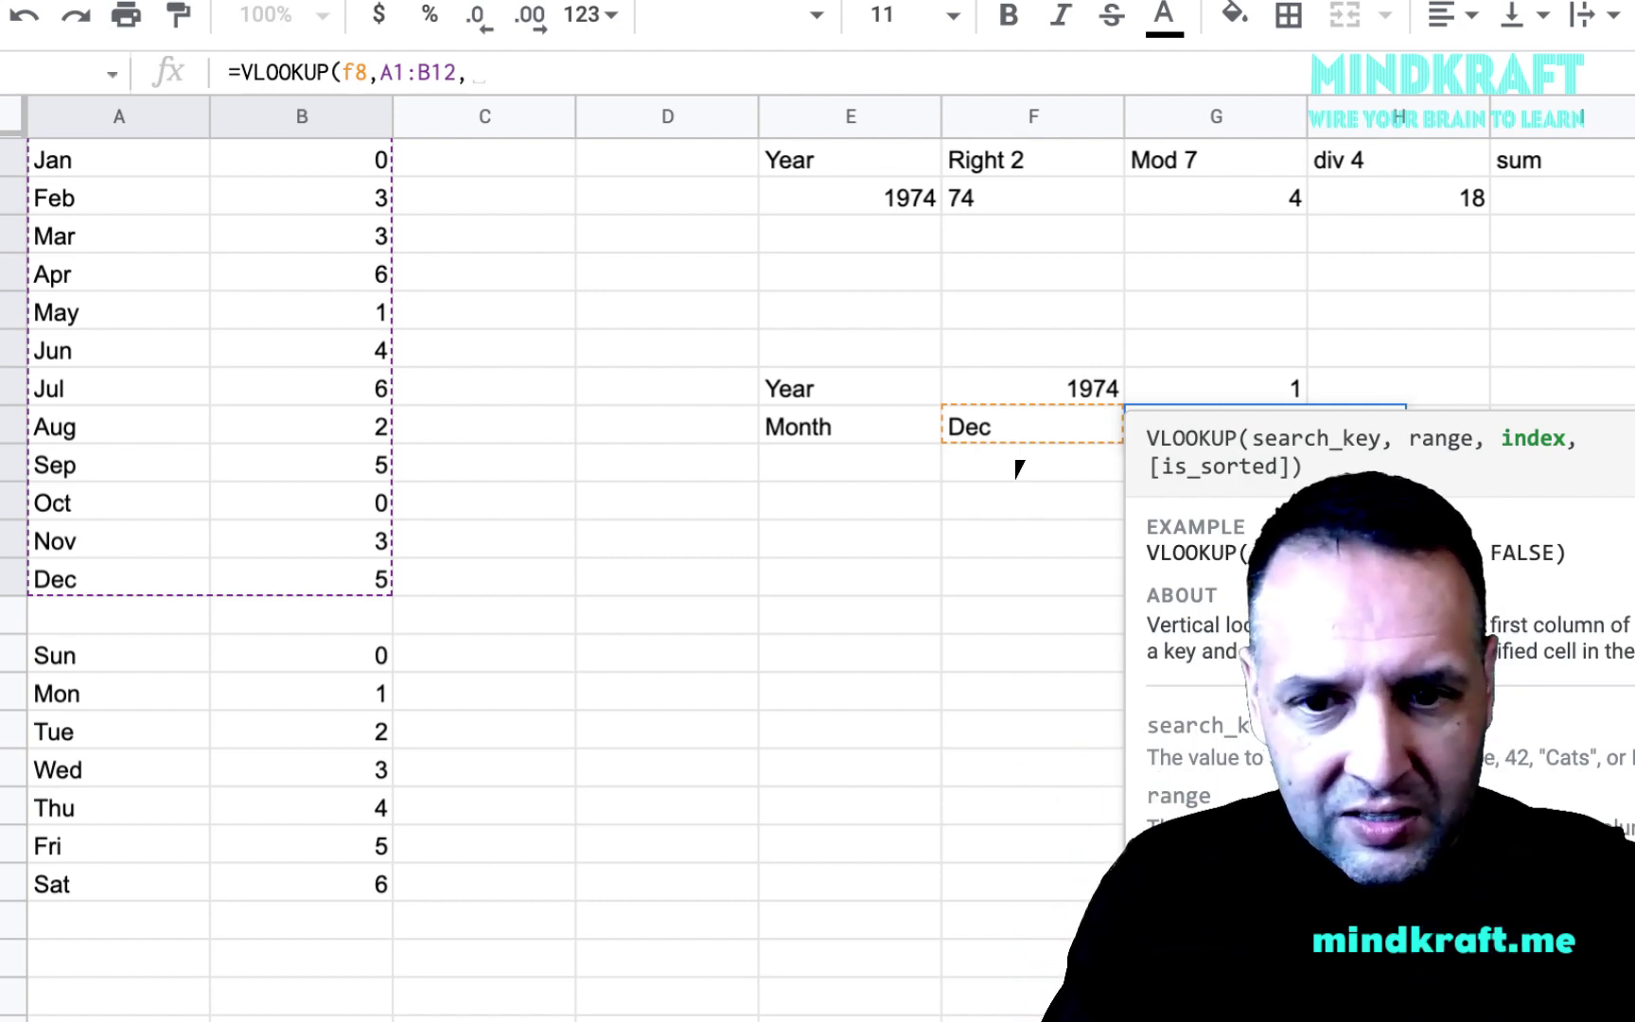
{"action": "type", "text": "2,"}
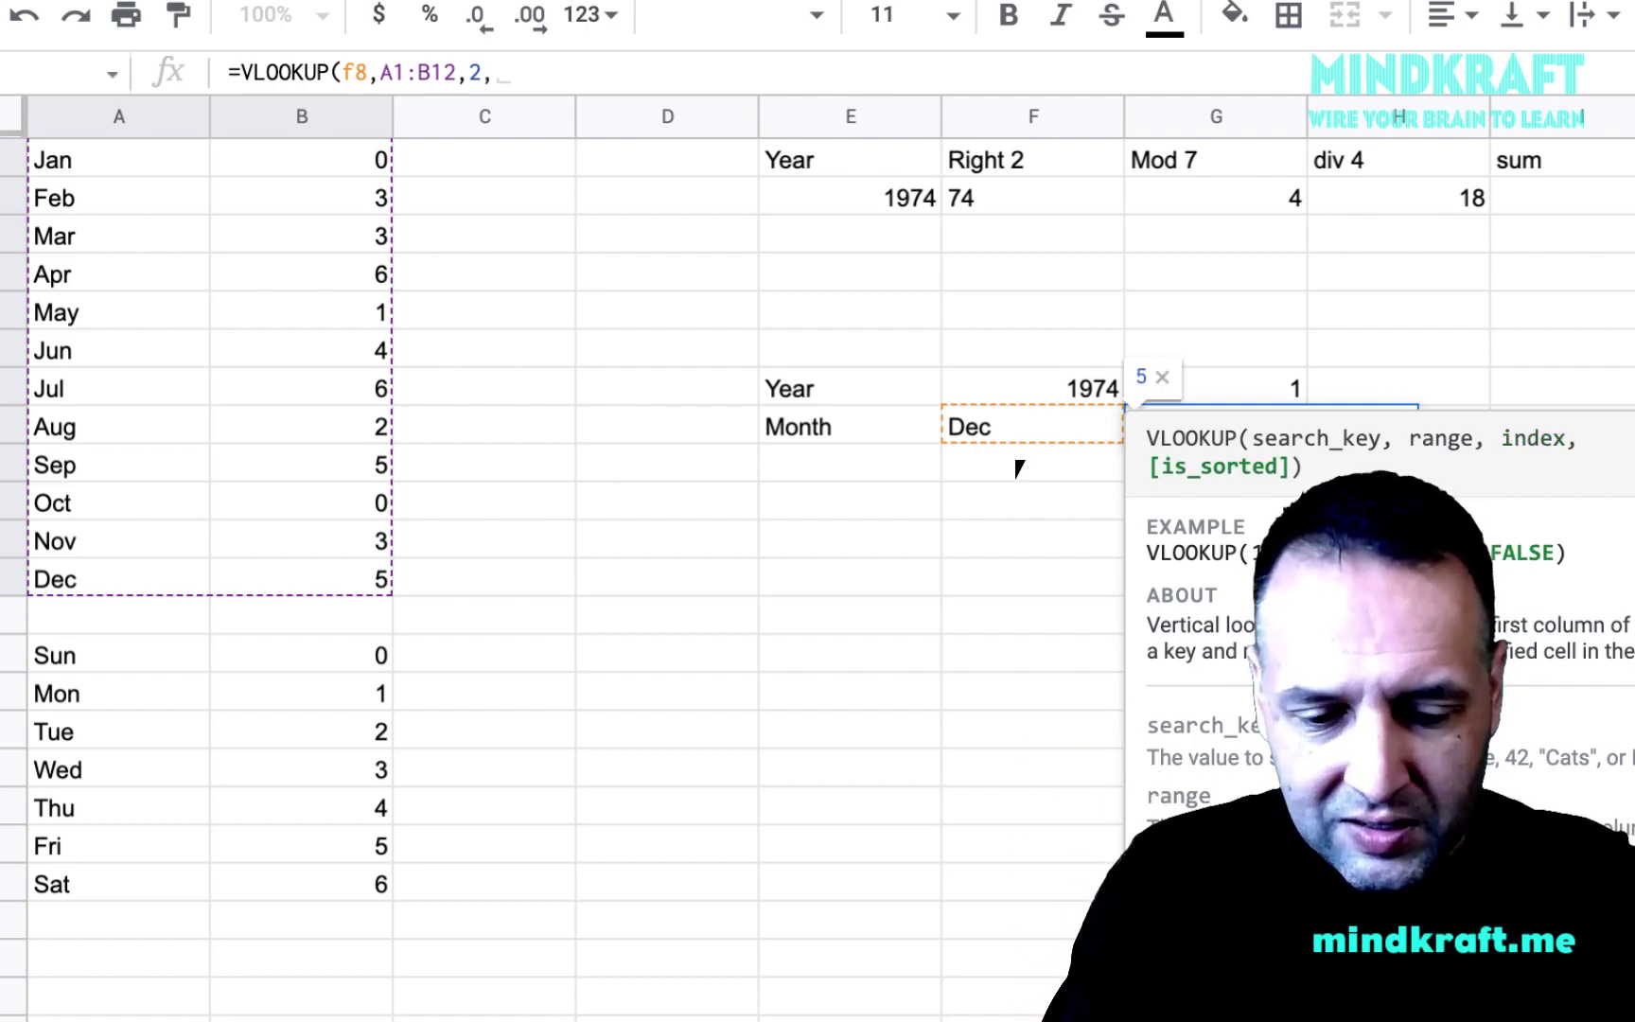
{"action": "type", "text": "false)"}
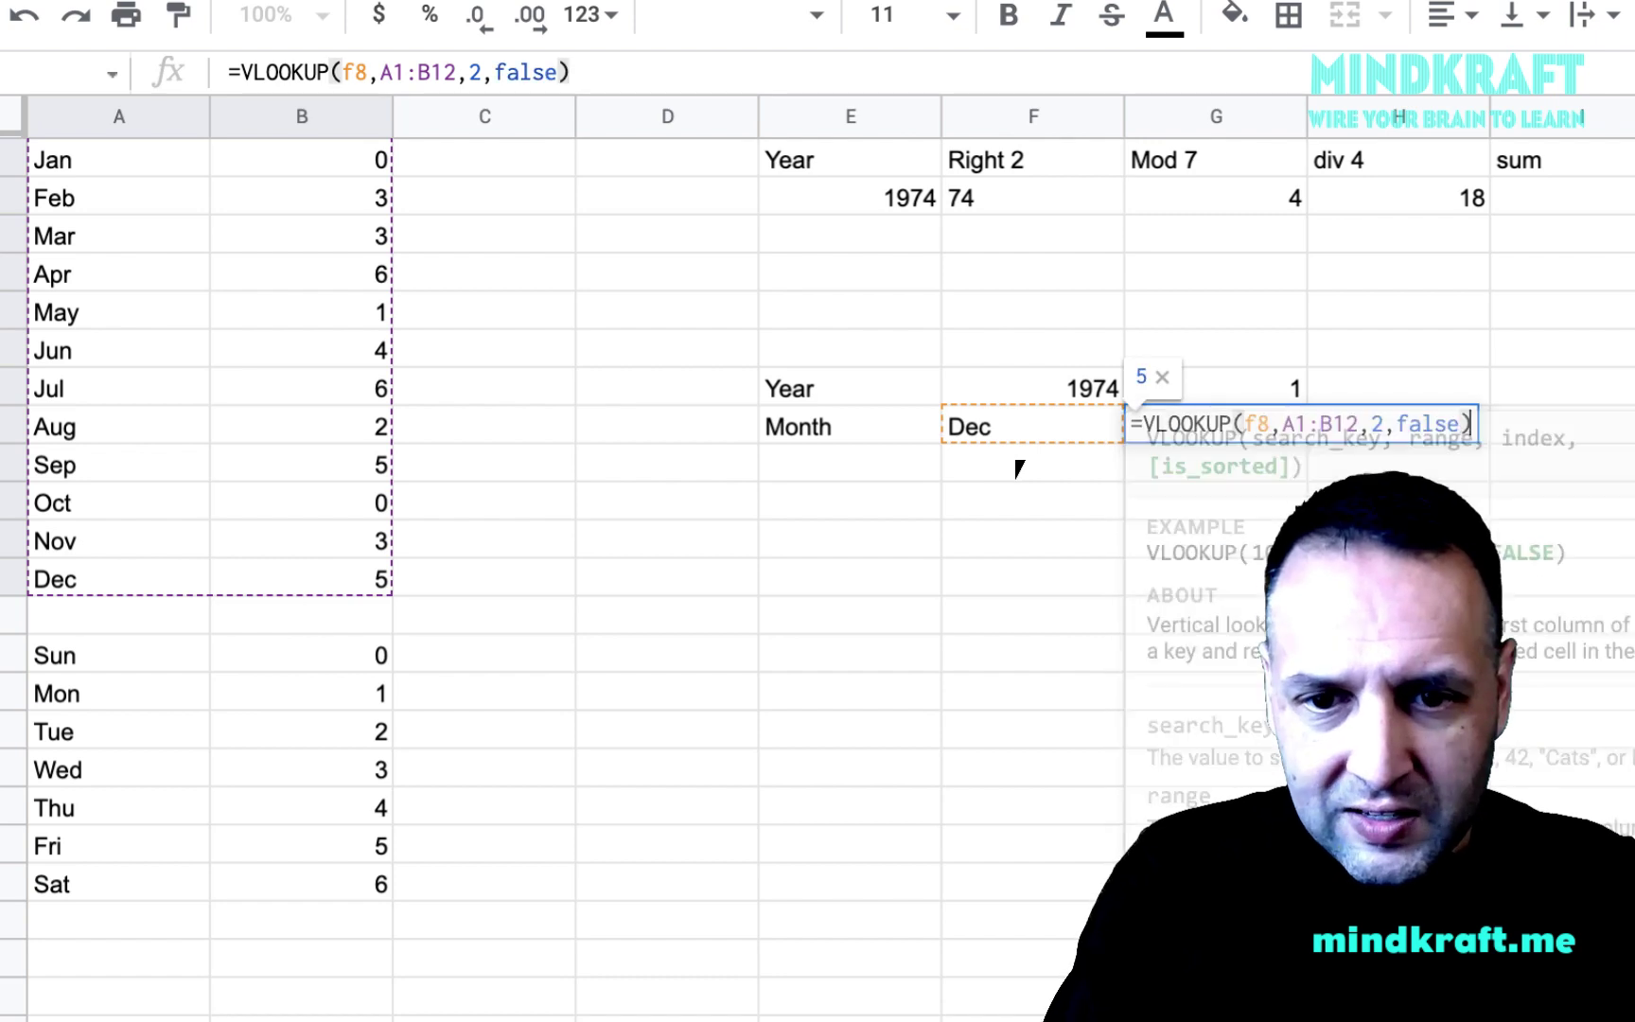
{"action": "key", "text": "Return"}
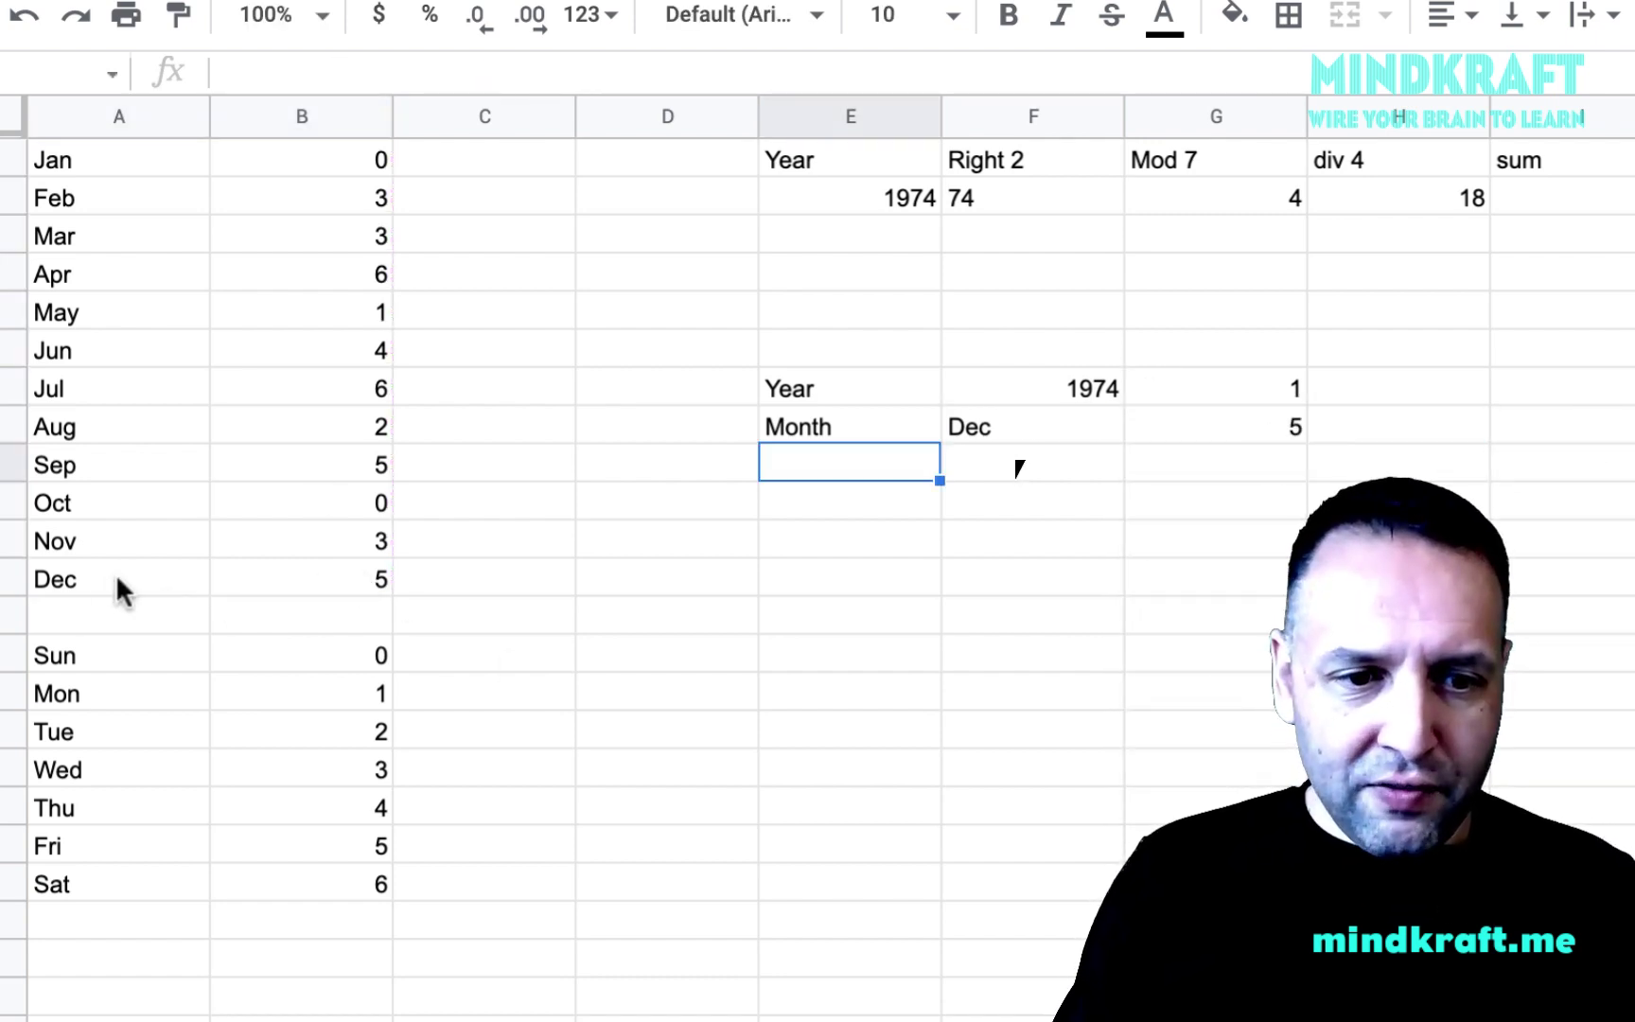
{"action": "left_click_drag", "start_coordinate": [117, 579], "coordinate": [301, 579]}
{"action": "left_click", "coordinate": [1202, 421]}
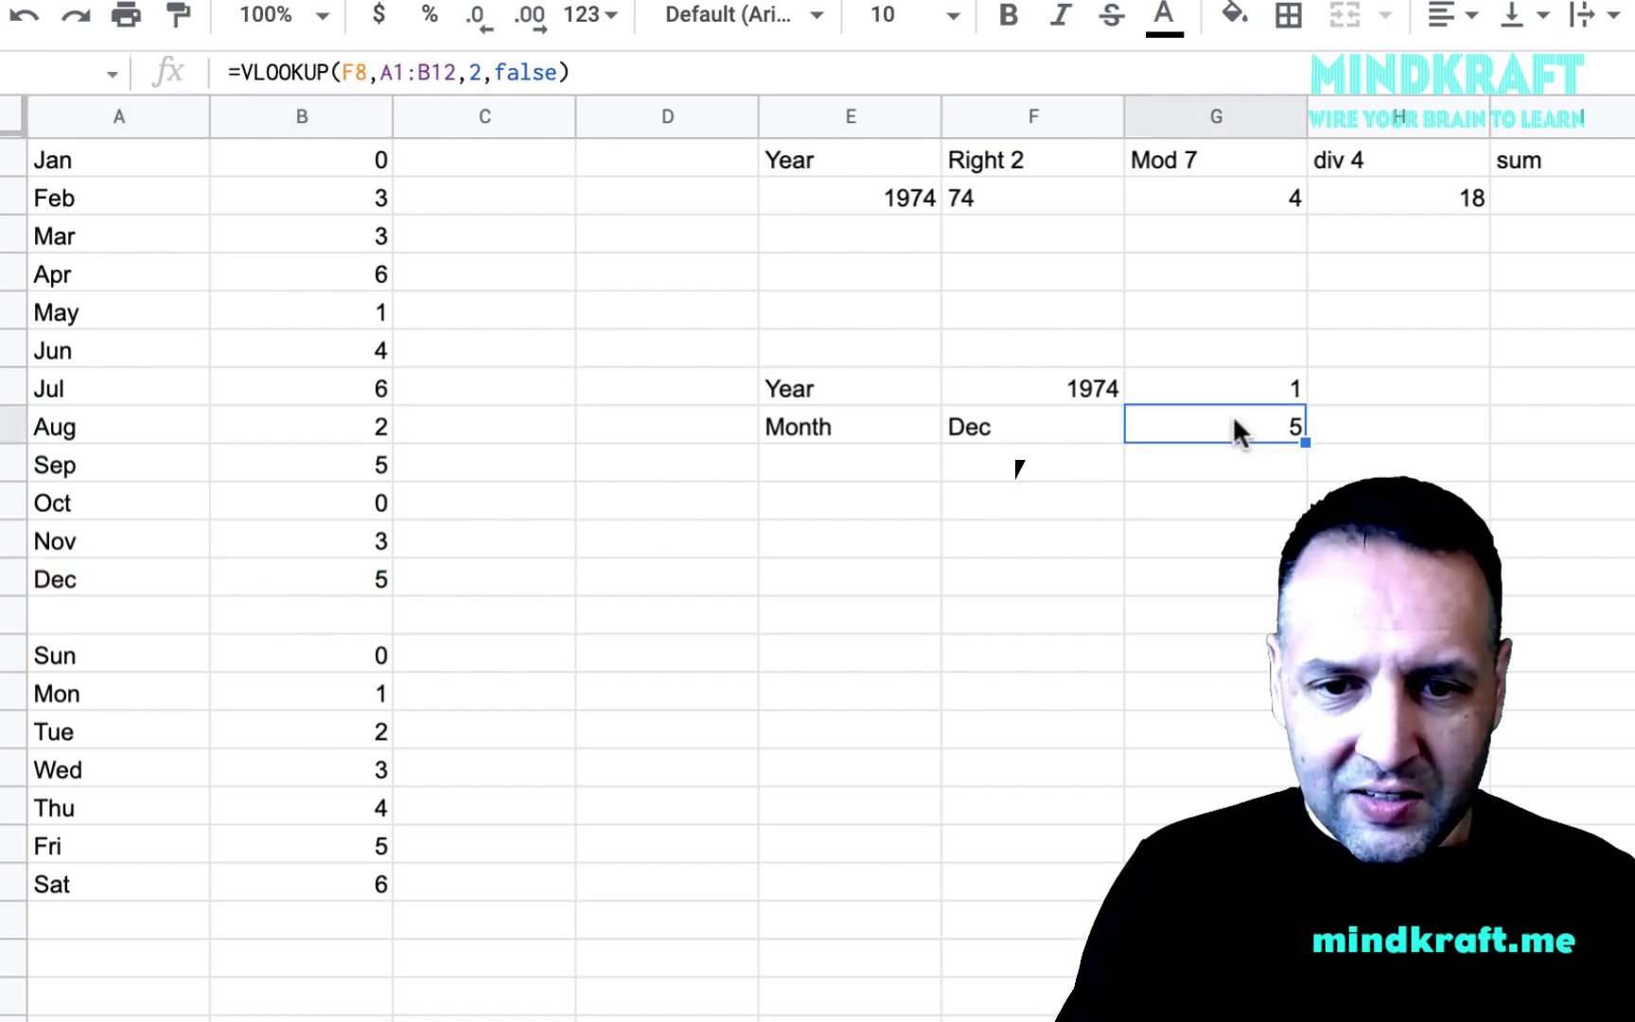
Add a Date row with 3 in F9 and =F9 in G9, showing 3.
{"action": "left_click", "coordinate": [841, 463]}
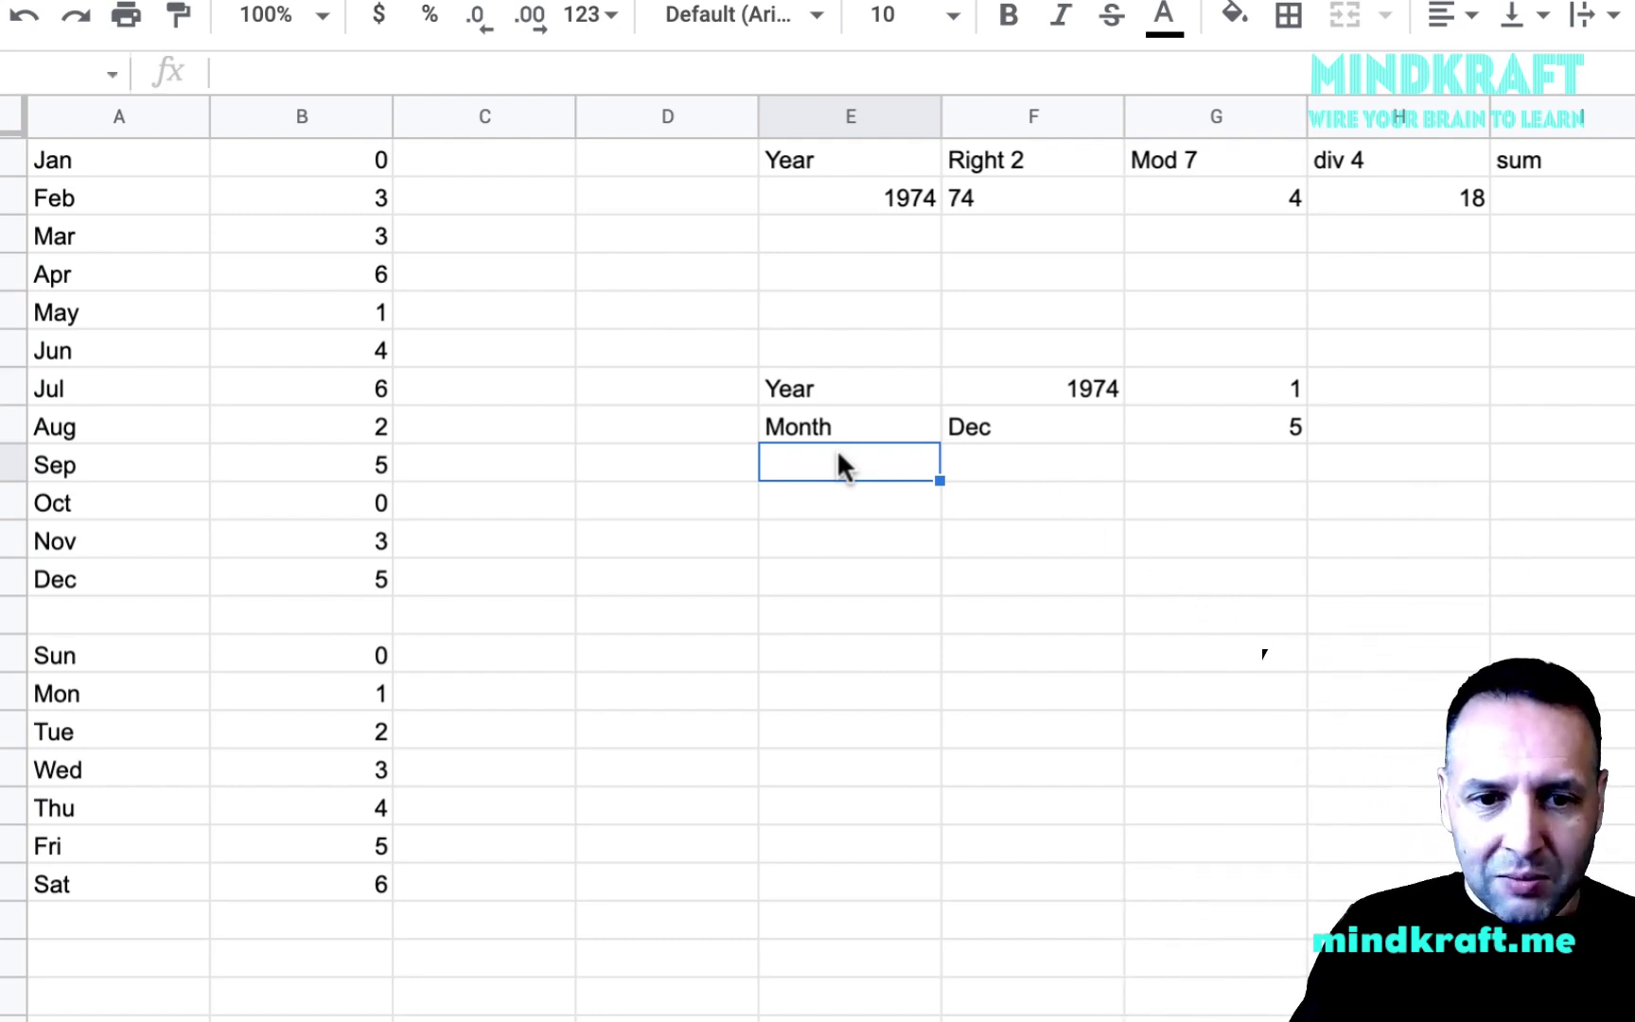
{"action": "type", "text": "Date"}
{"action": "key", "text": "Tab"}
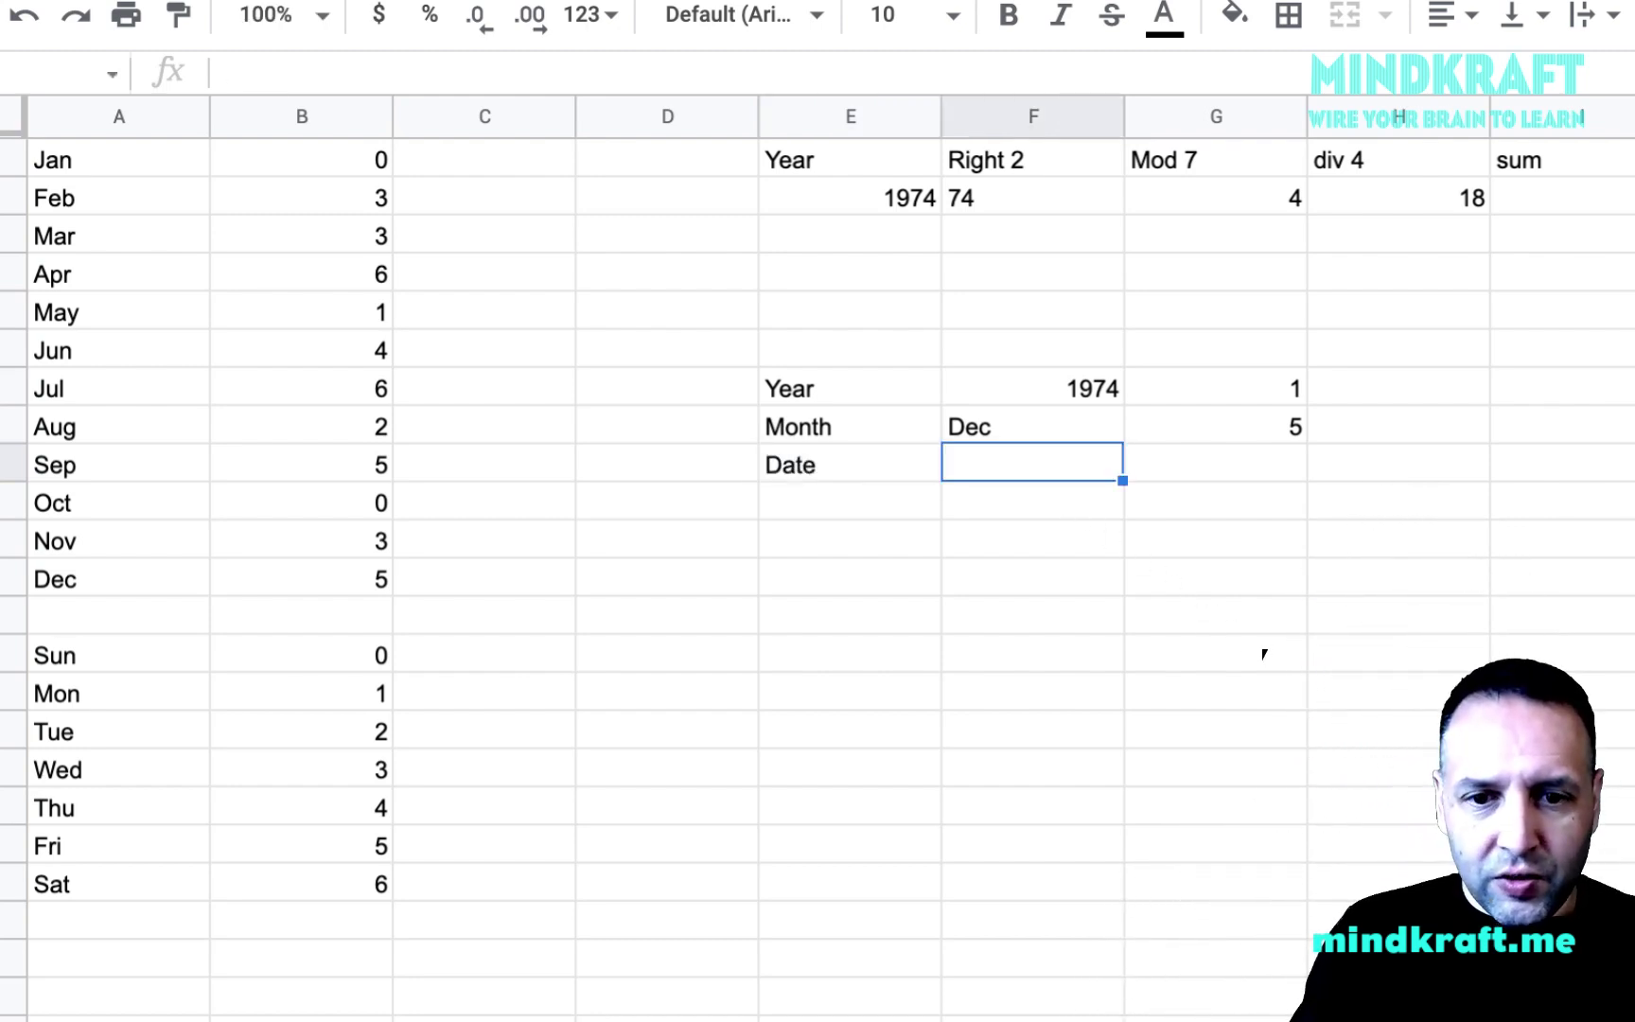
{"action": "type", "text": "3"}
{"action": "key", "text": "Tab"}
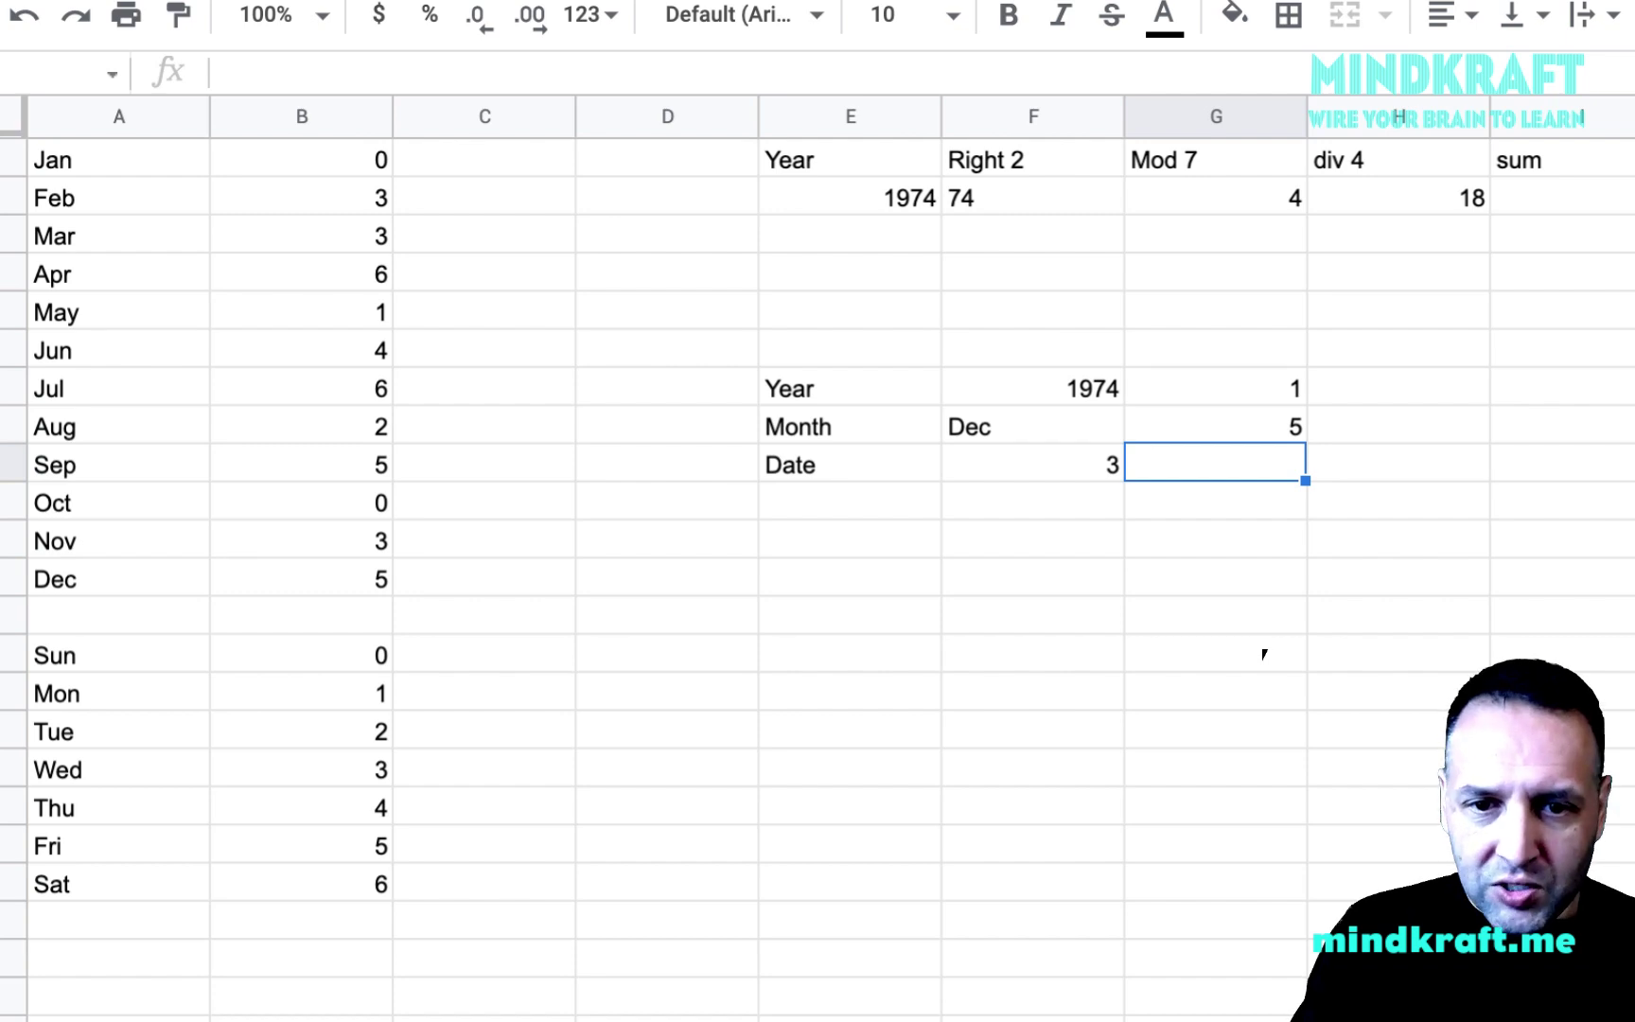
{"action": "type", "text": "=f"}
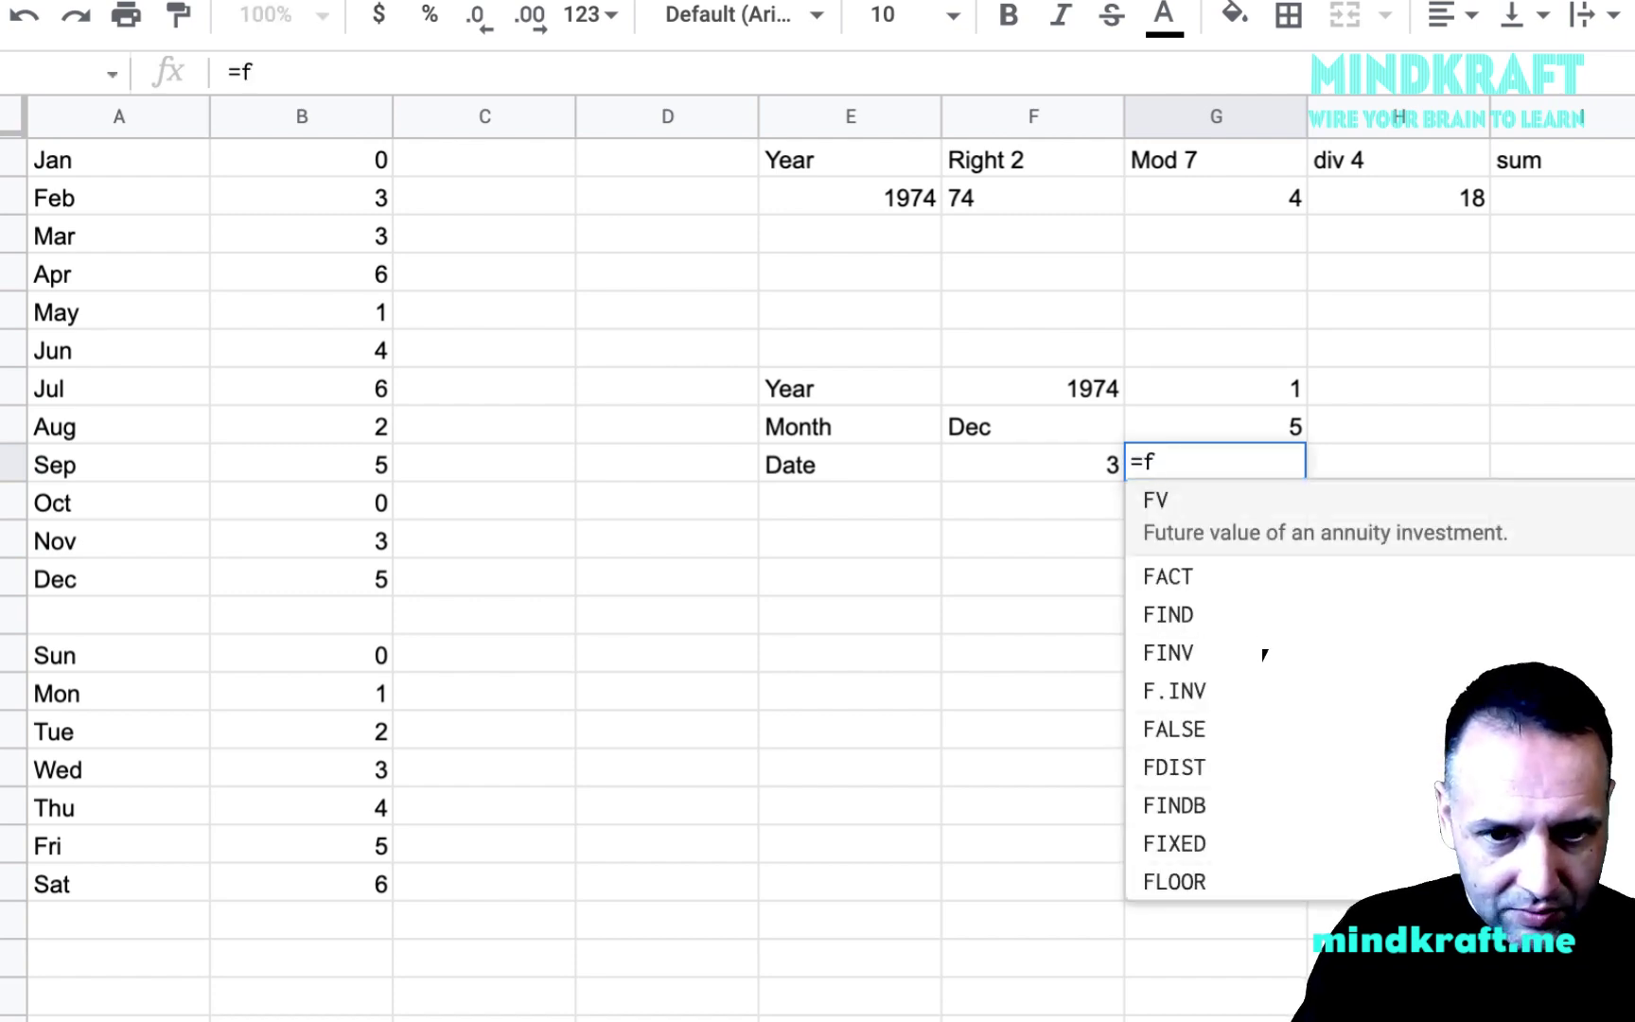
{"action": "type", "text": "9"}
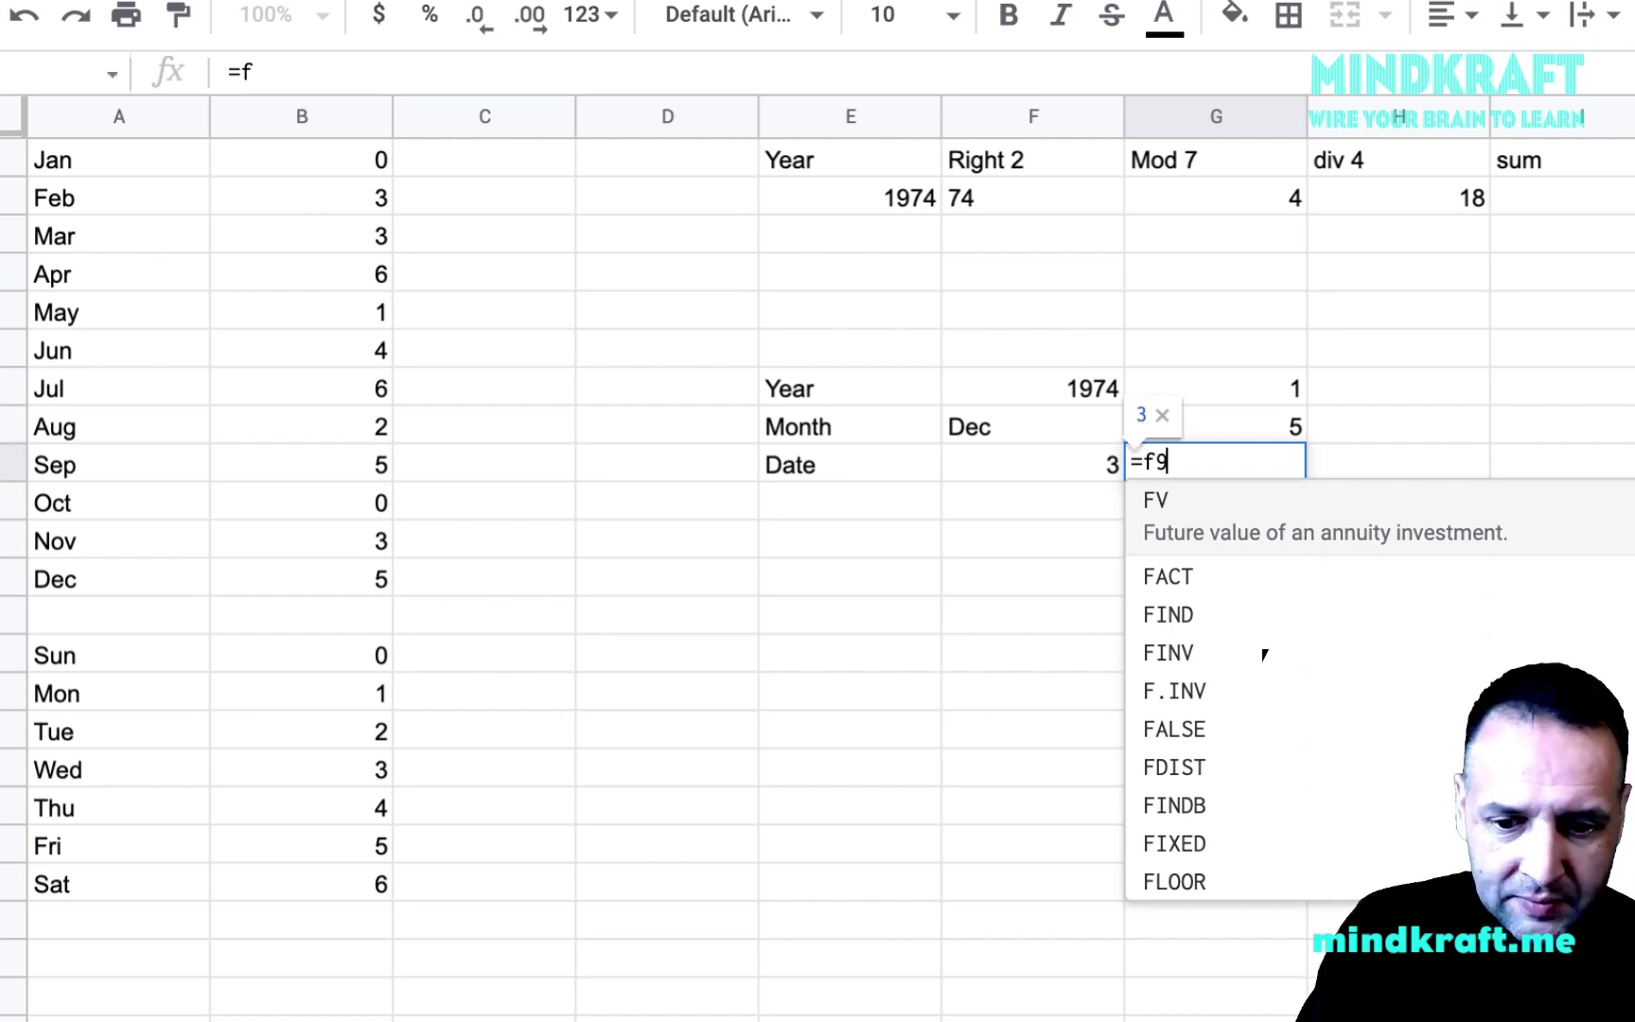
{"action": "key", "text": "Return"}
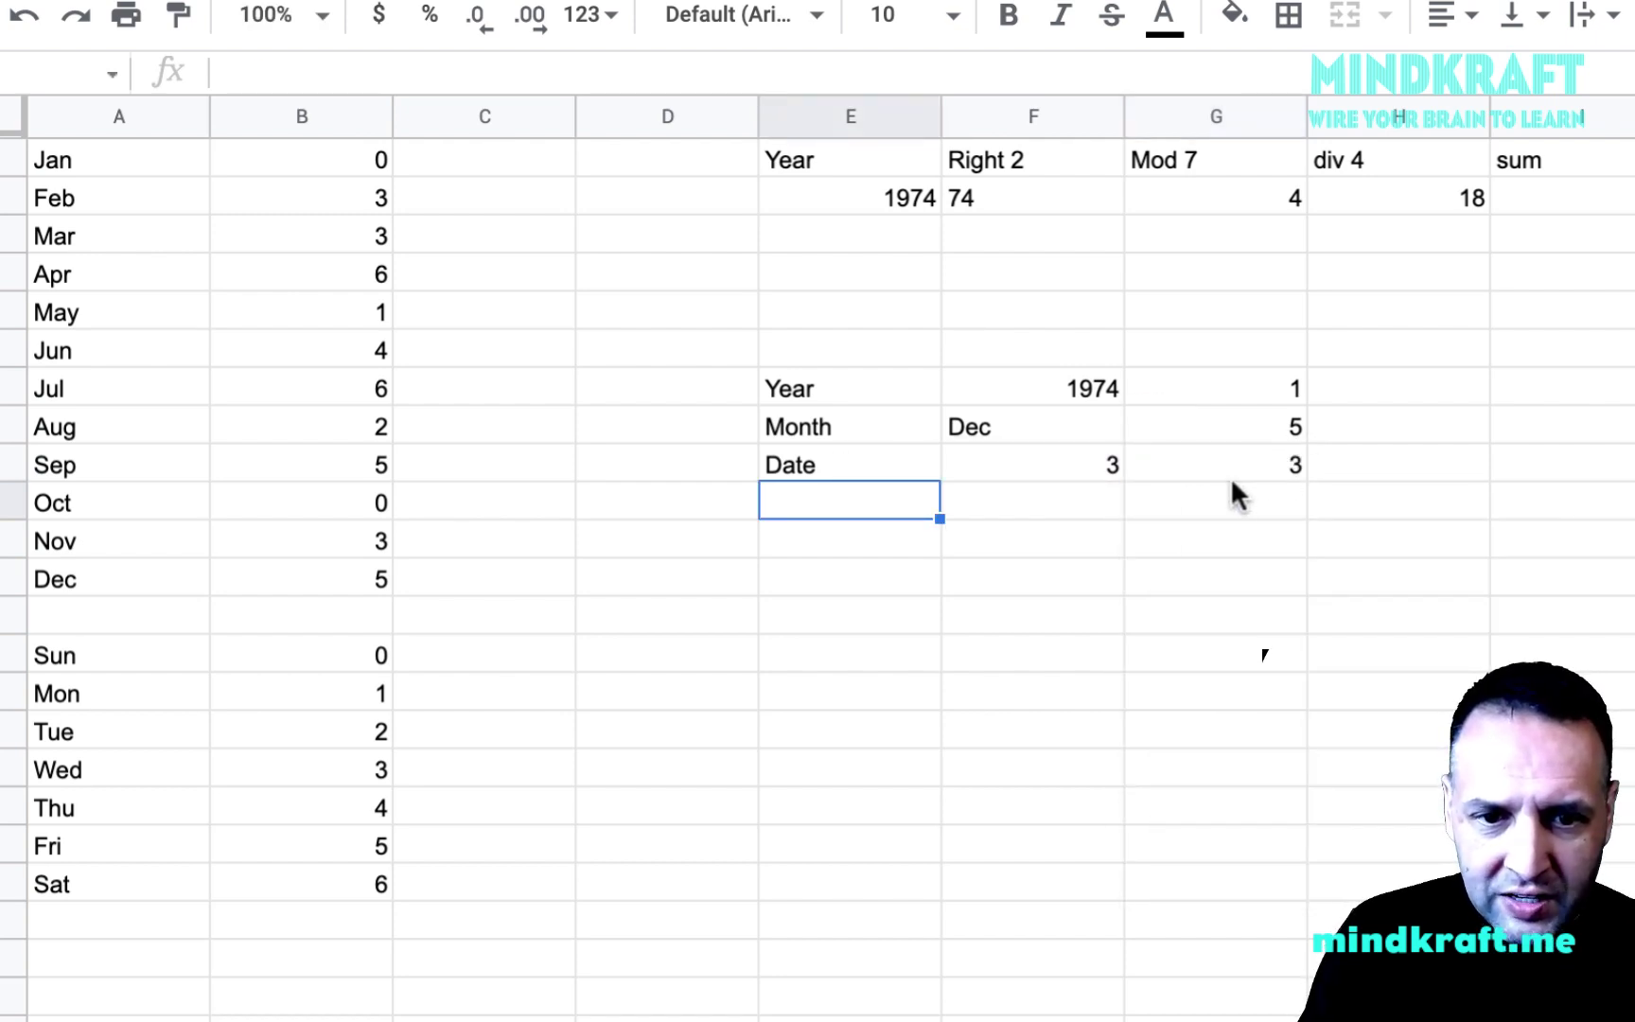
Add a Sum row with =SUM(G7:G9) in G10, totalling the codes to 9.
{"action": "type", "text": "Su"}
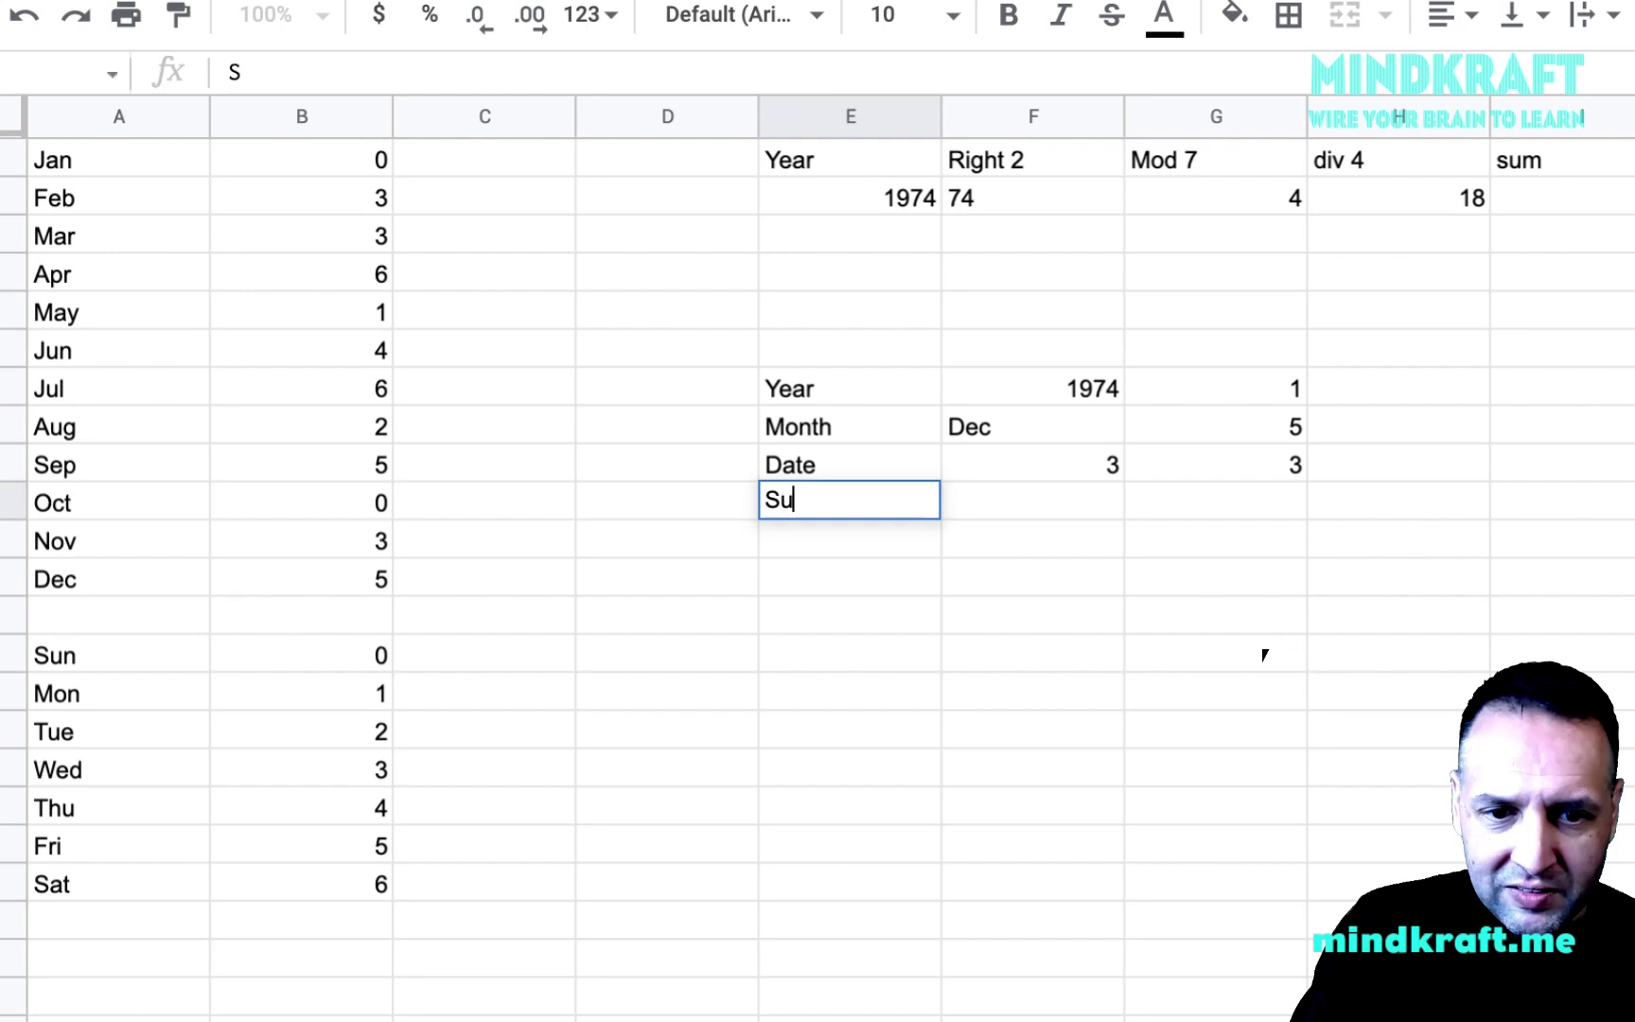
{"action": "type", "text": "m"}
{"action": "key", "text": "Tab"}
{"action": "left_click", "coordinate": [1221, 504]}
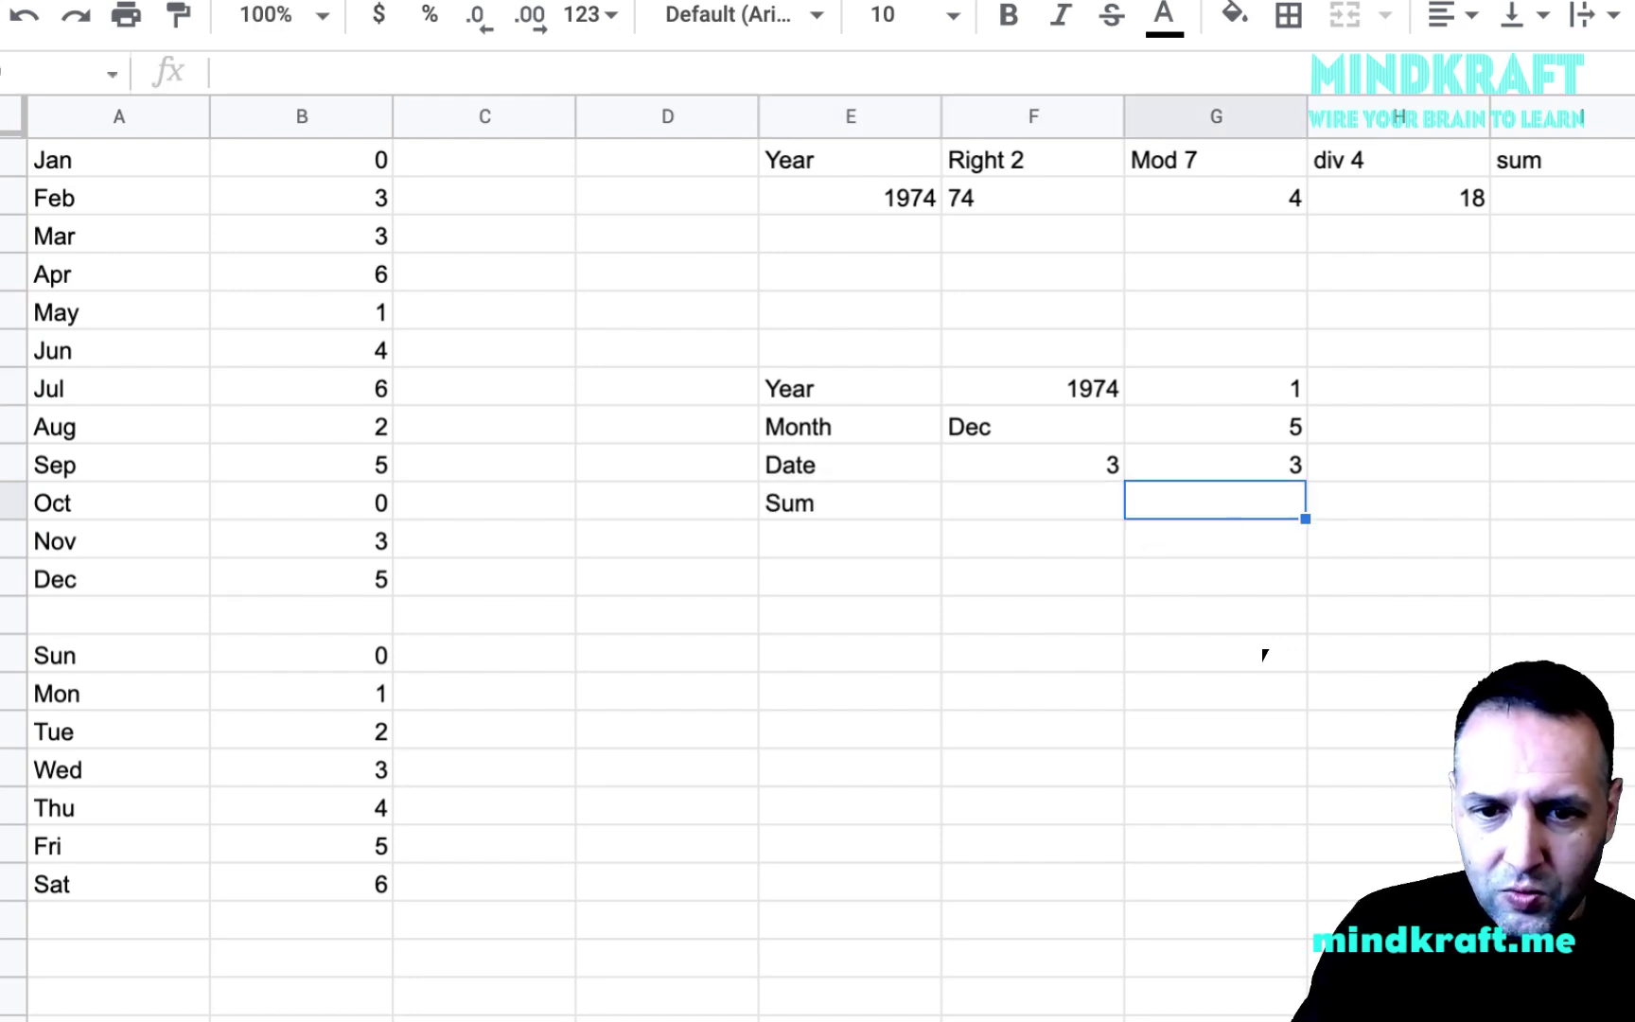
{"action": "type", "text": "=s"}
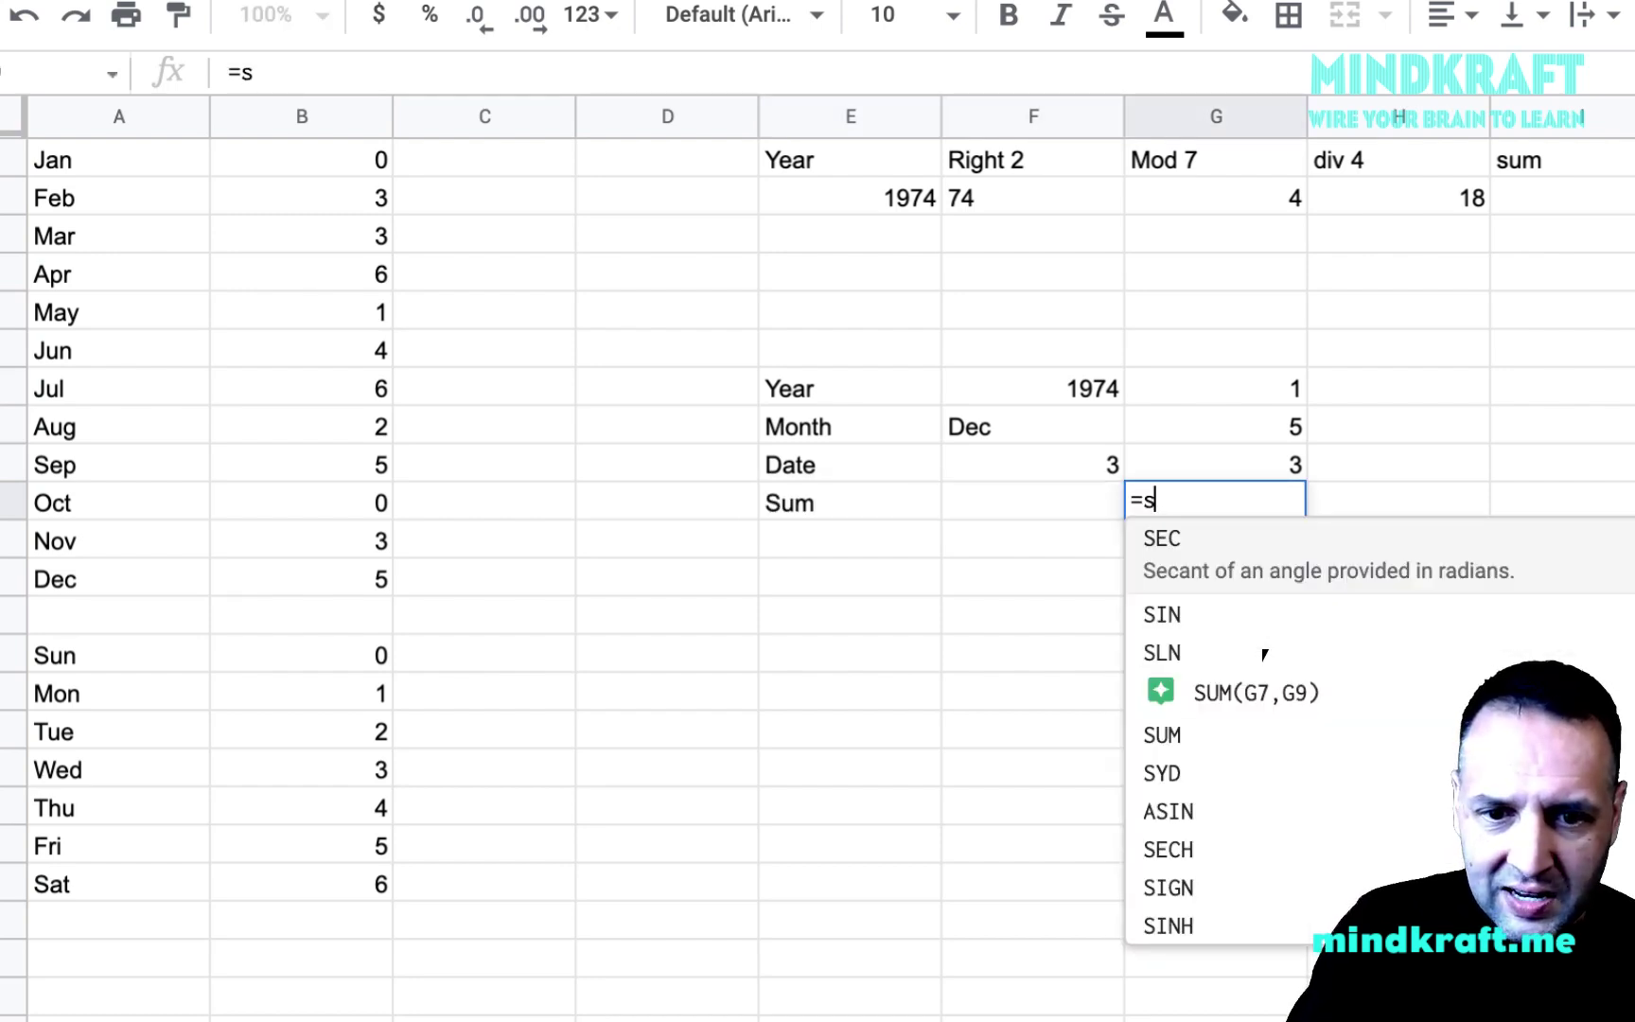
{"action": "type", "text": "um("}
{"action": "left_click", "coordinate": [1240, 390]}
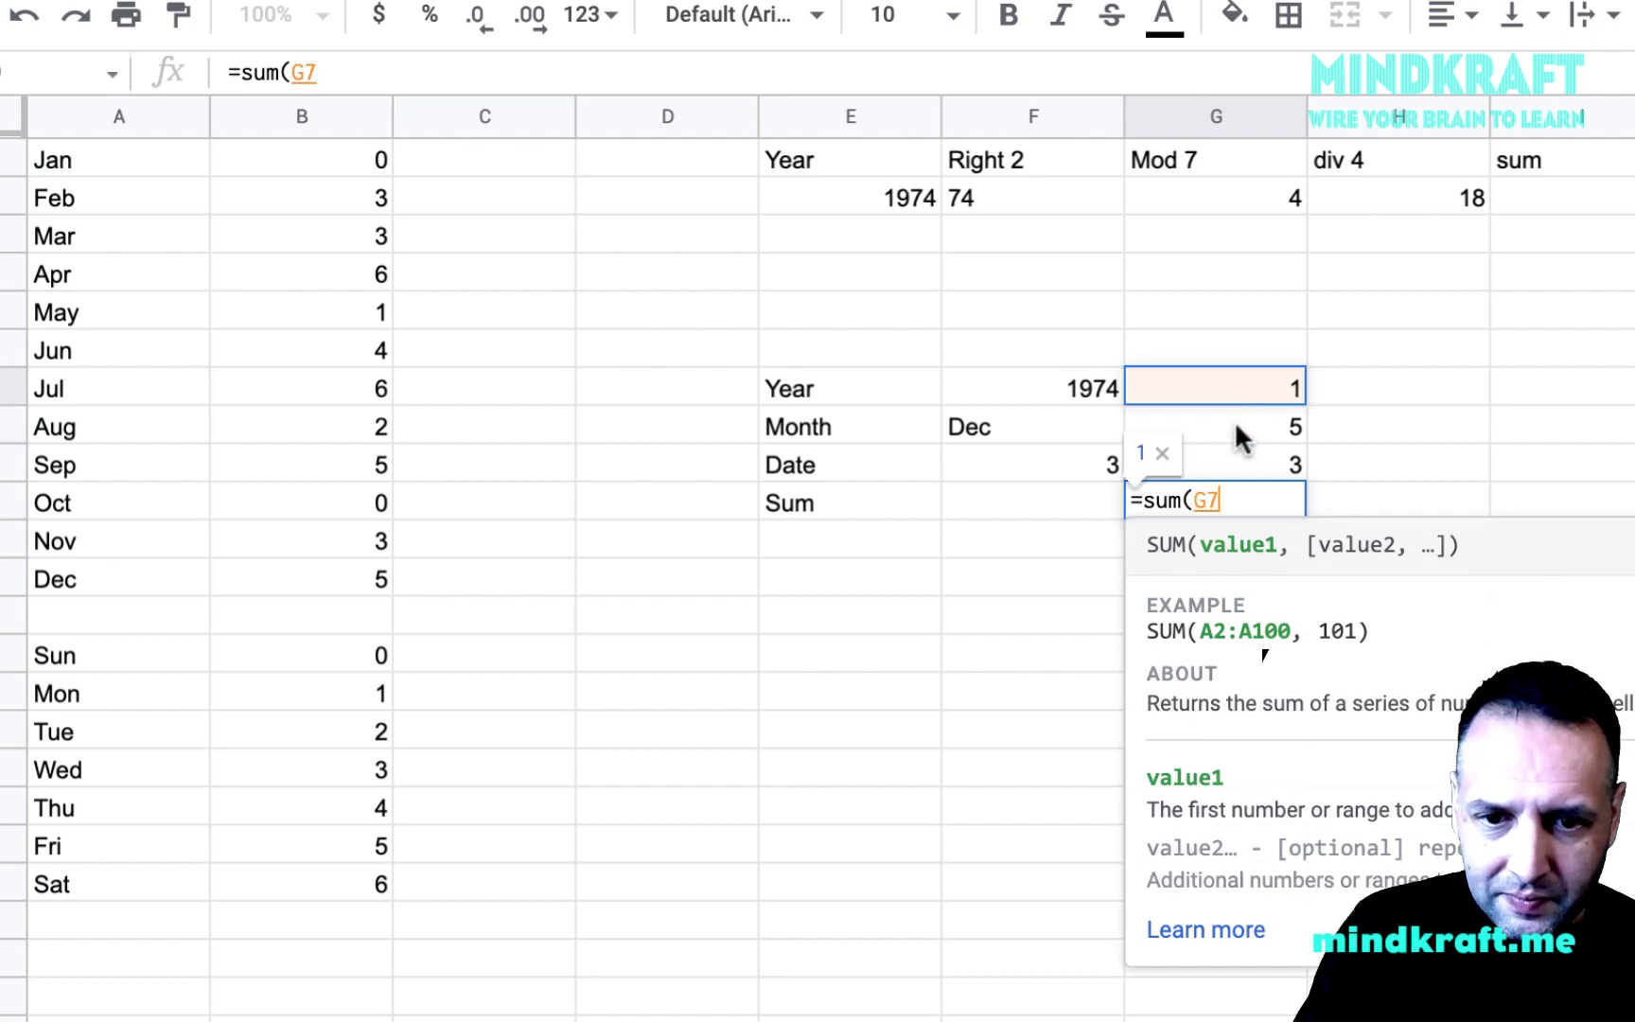
{"action": "left_click_drag", "start_coordinate": [1234, 420], "coordinate": [1240, 463]}
{"action": "type", "text": ")"}
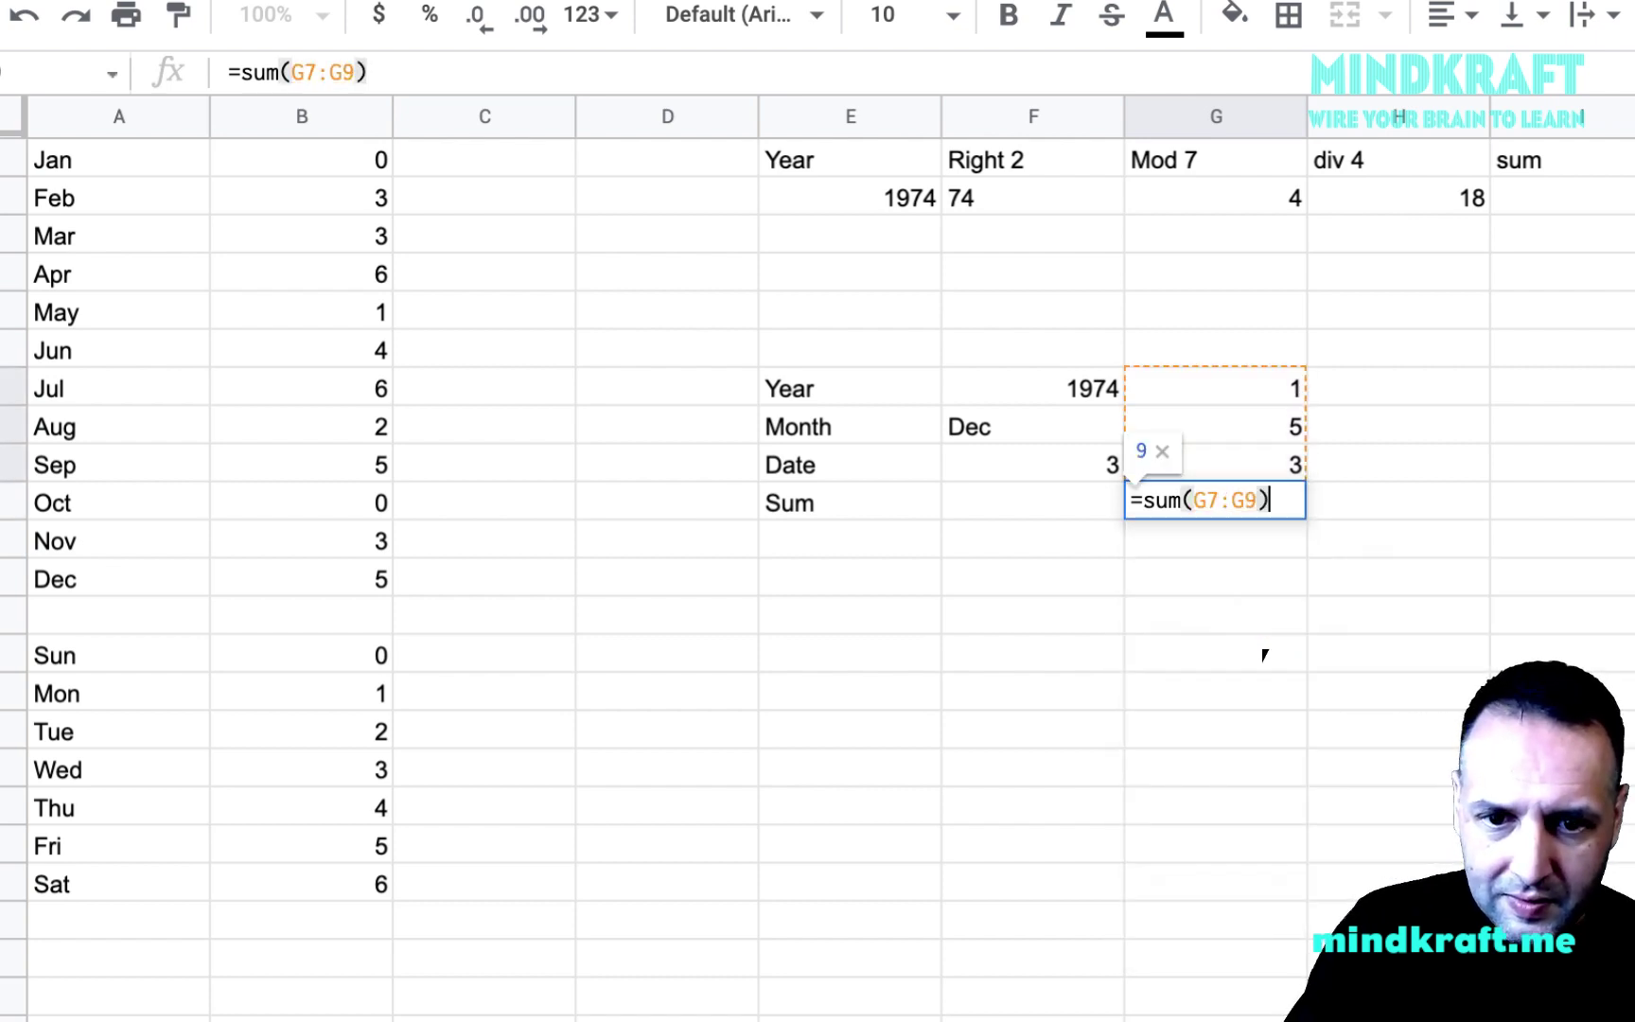
{"action": "key", "text": "Return"}
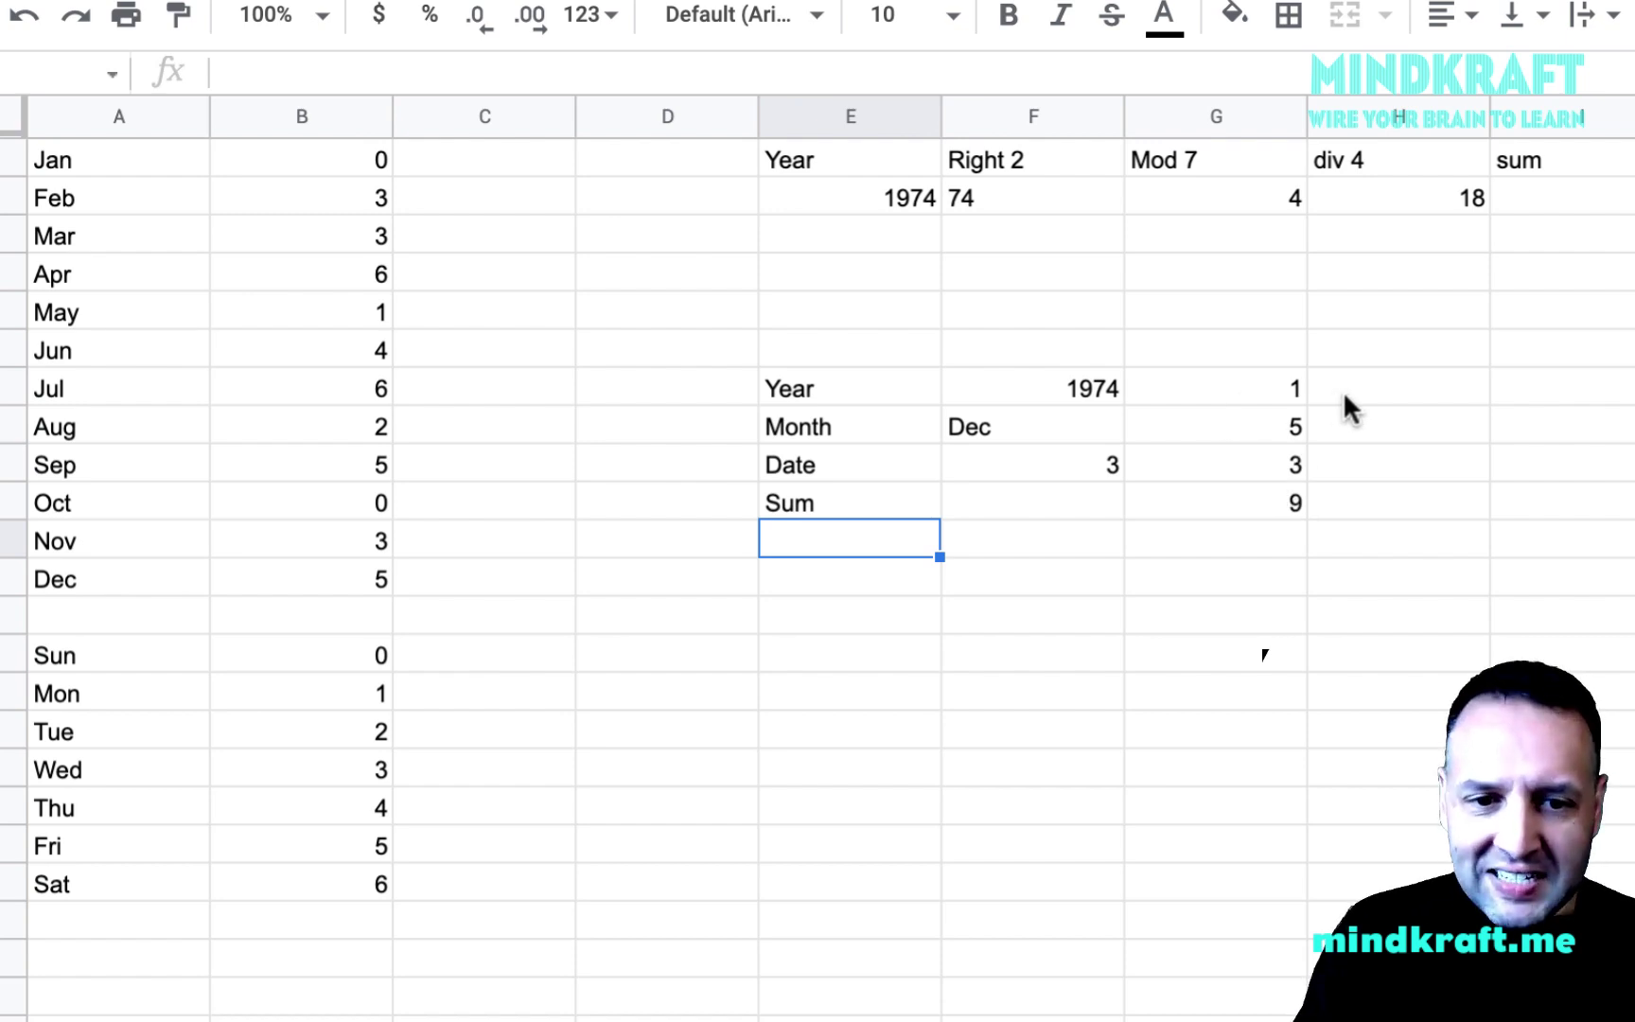
{"action": "left_click", "coordinate": [1290, 458]}
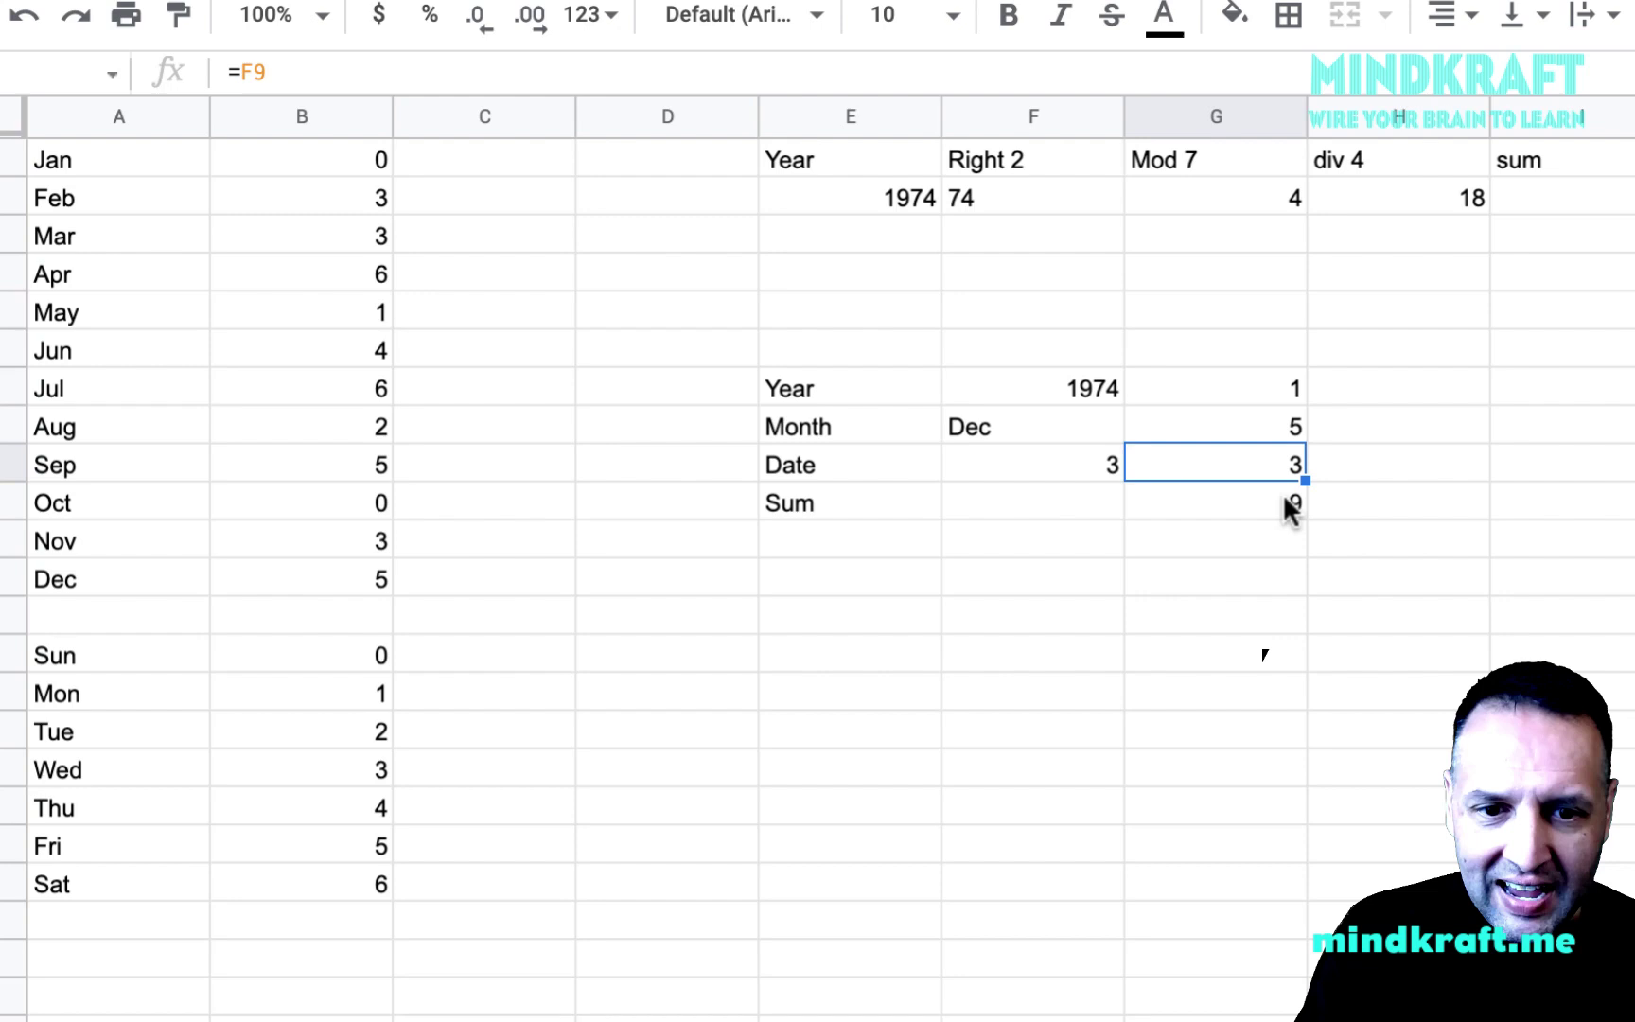
{"action": "left_click", "coordinate": [847, 553]}
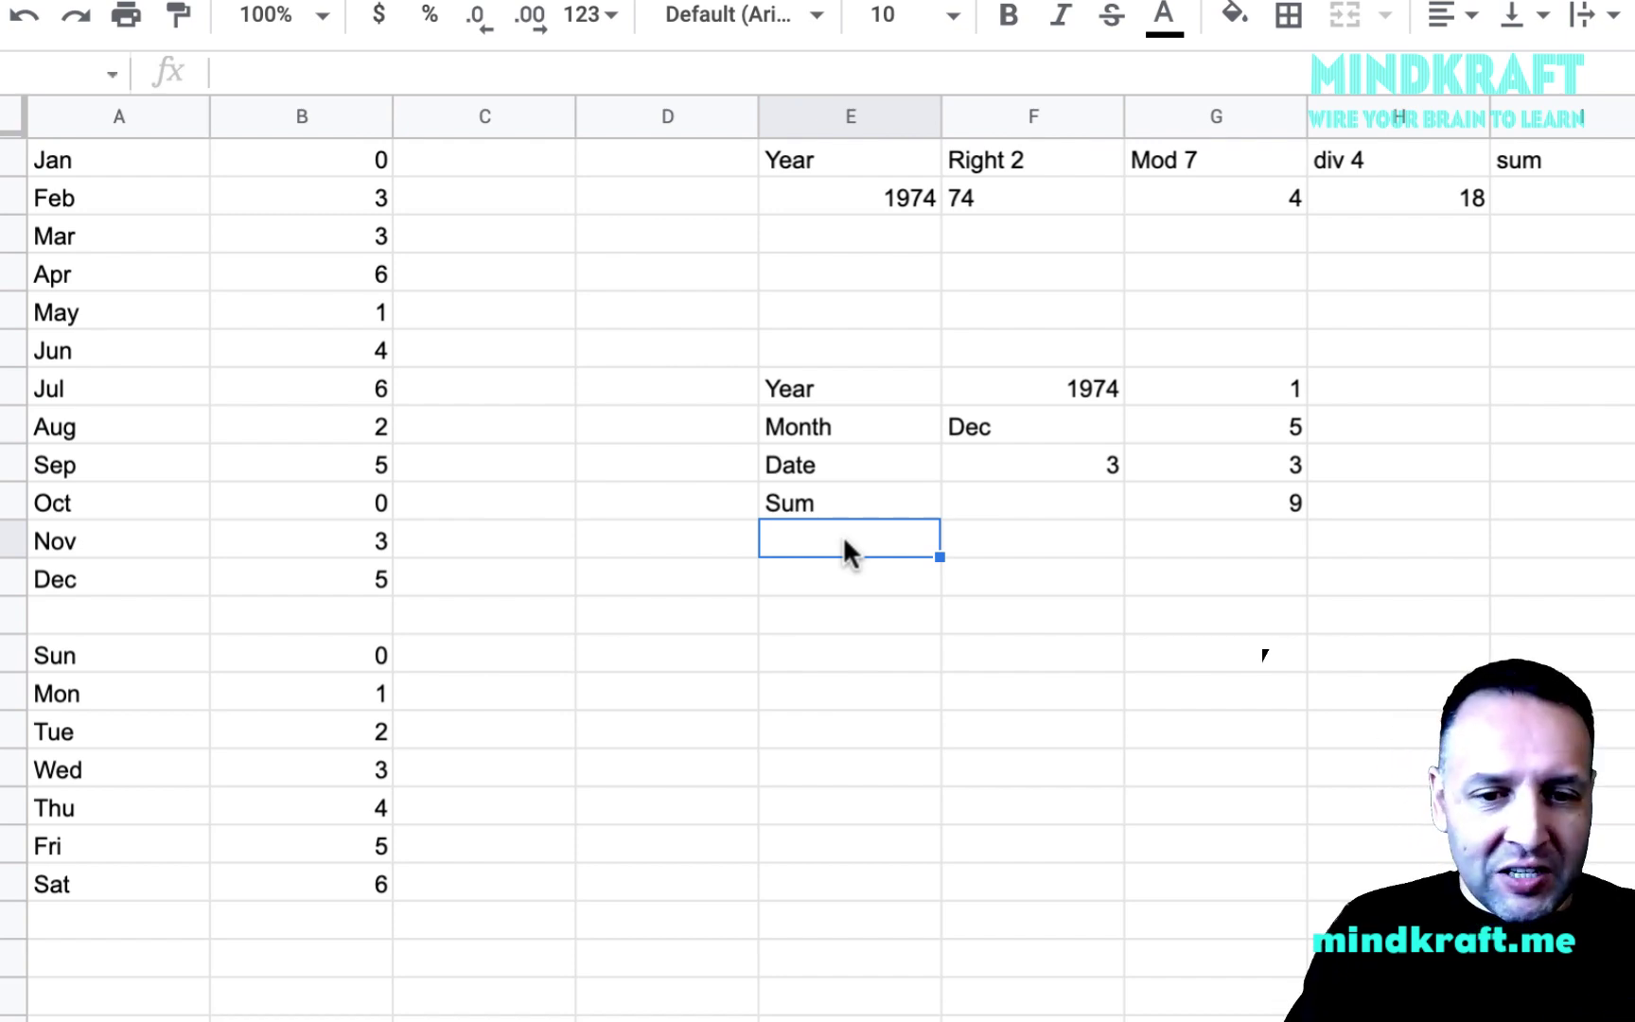
Label the row below Sum 'Mod 7' in E11.
{"action": "type", "text": "Mod"}
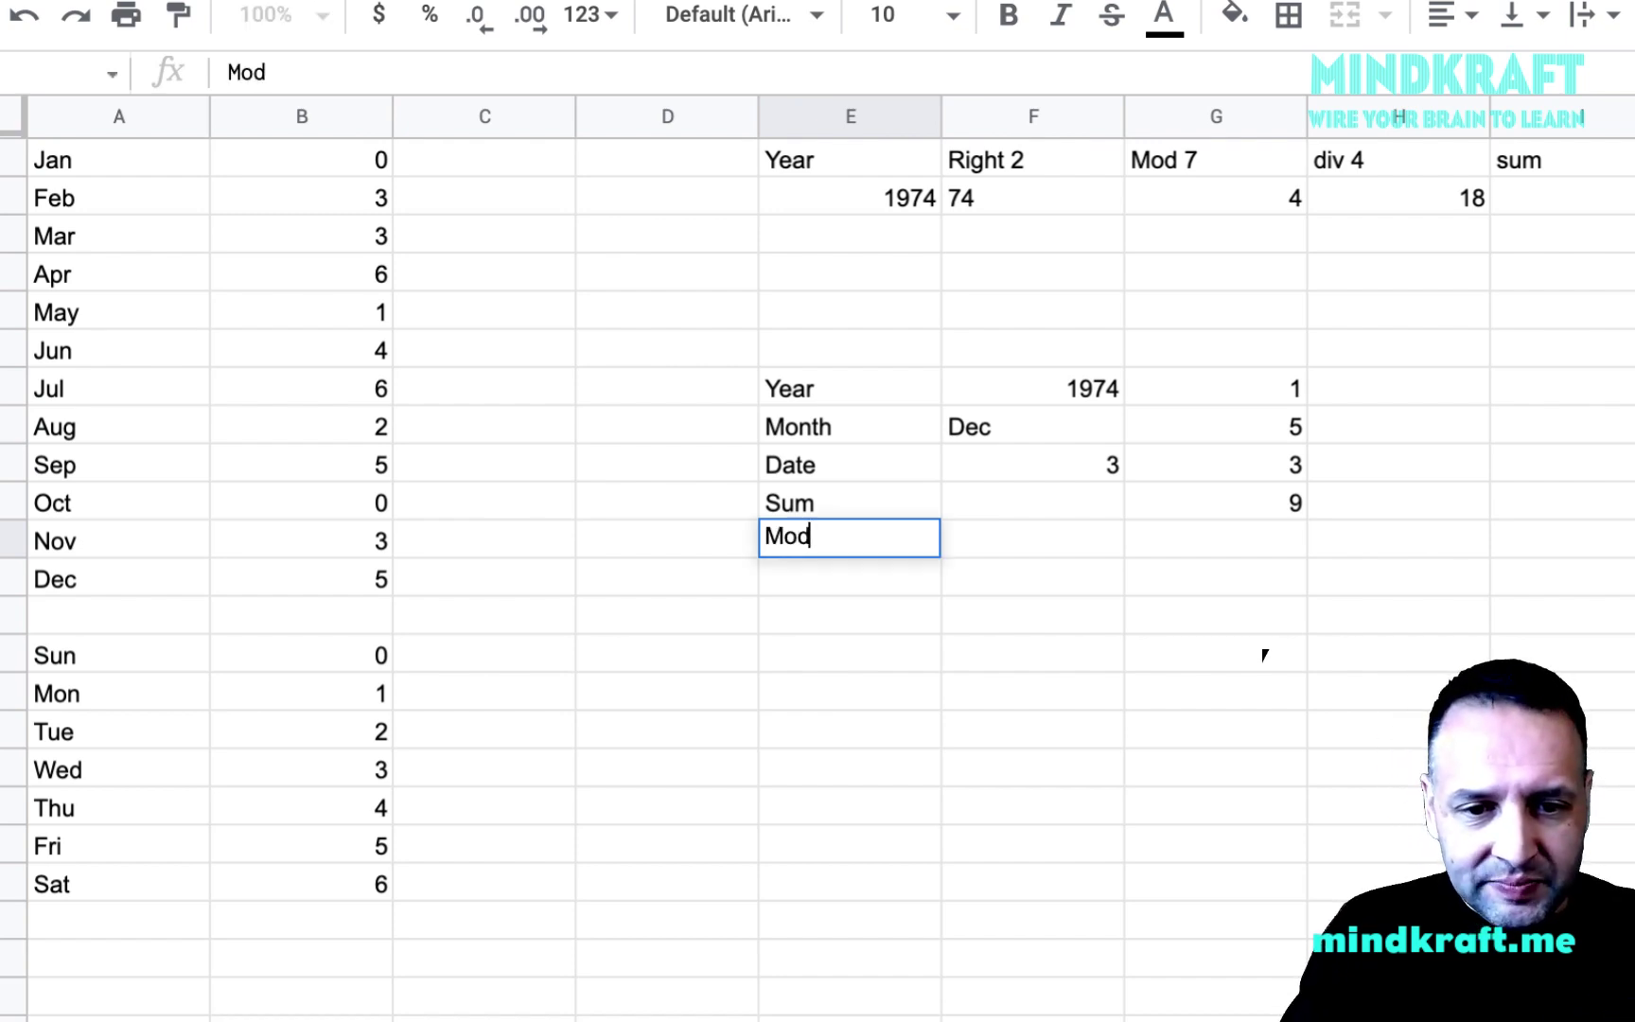
{"action": "key", "text": "Tab"}
{"action": "key", "text": "Tab"}
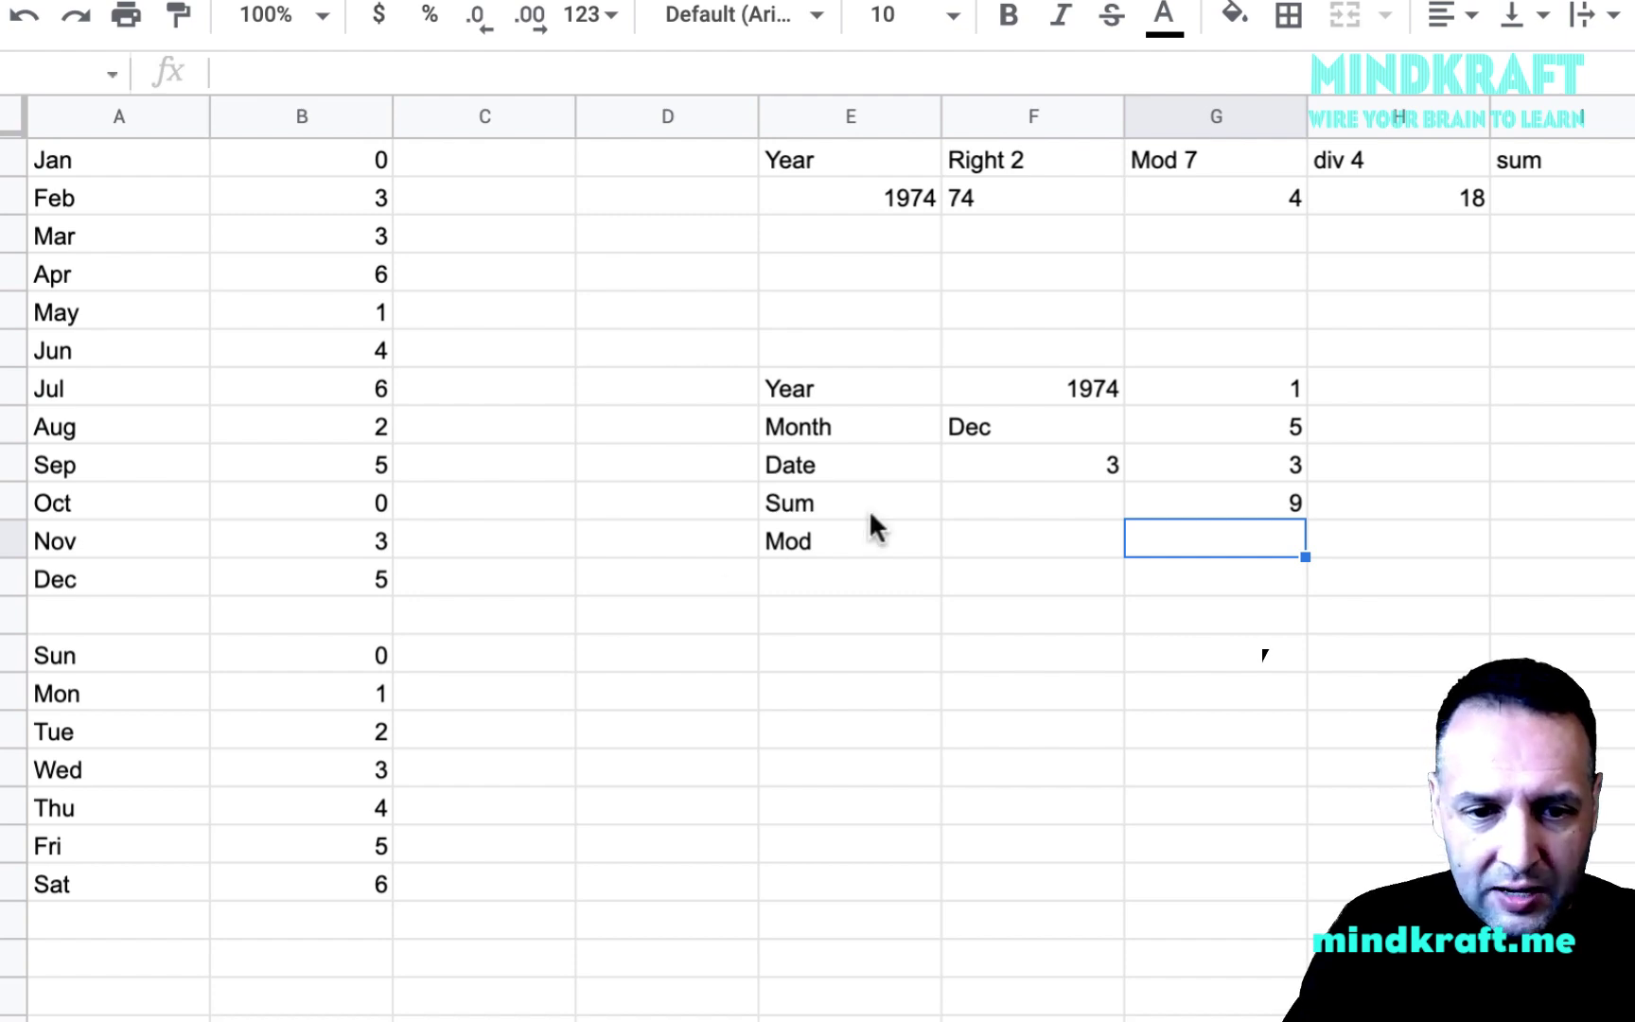
{"action": "left_click", "coordinate": [869, 532]}
{"action": "double_click", "coordinate": [869, 536]}
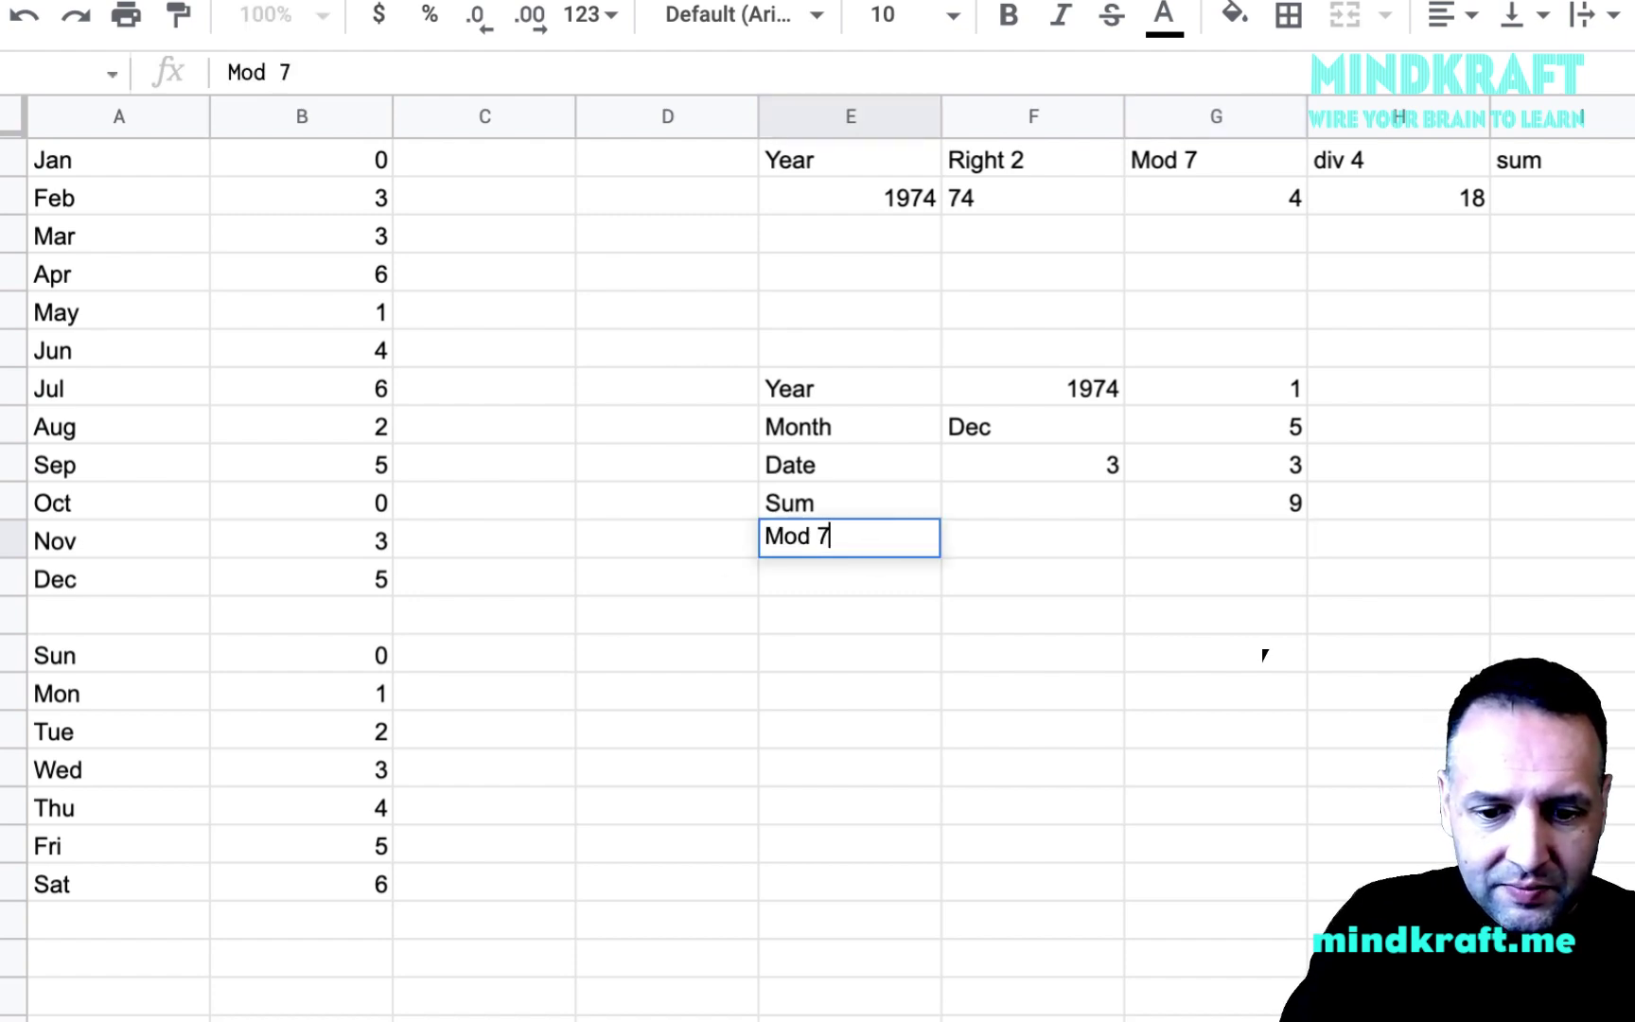
{"action": "type", "text": "7"}
{"action": "key", "text": "Return"}
Enter =MOD(G10,7) in G11, giving a remainder of 2.
{"action": "left_click", "coordinate": [1254, 542]}
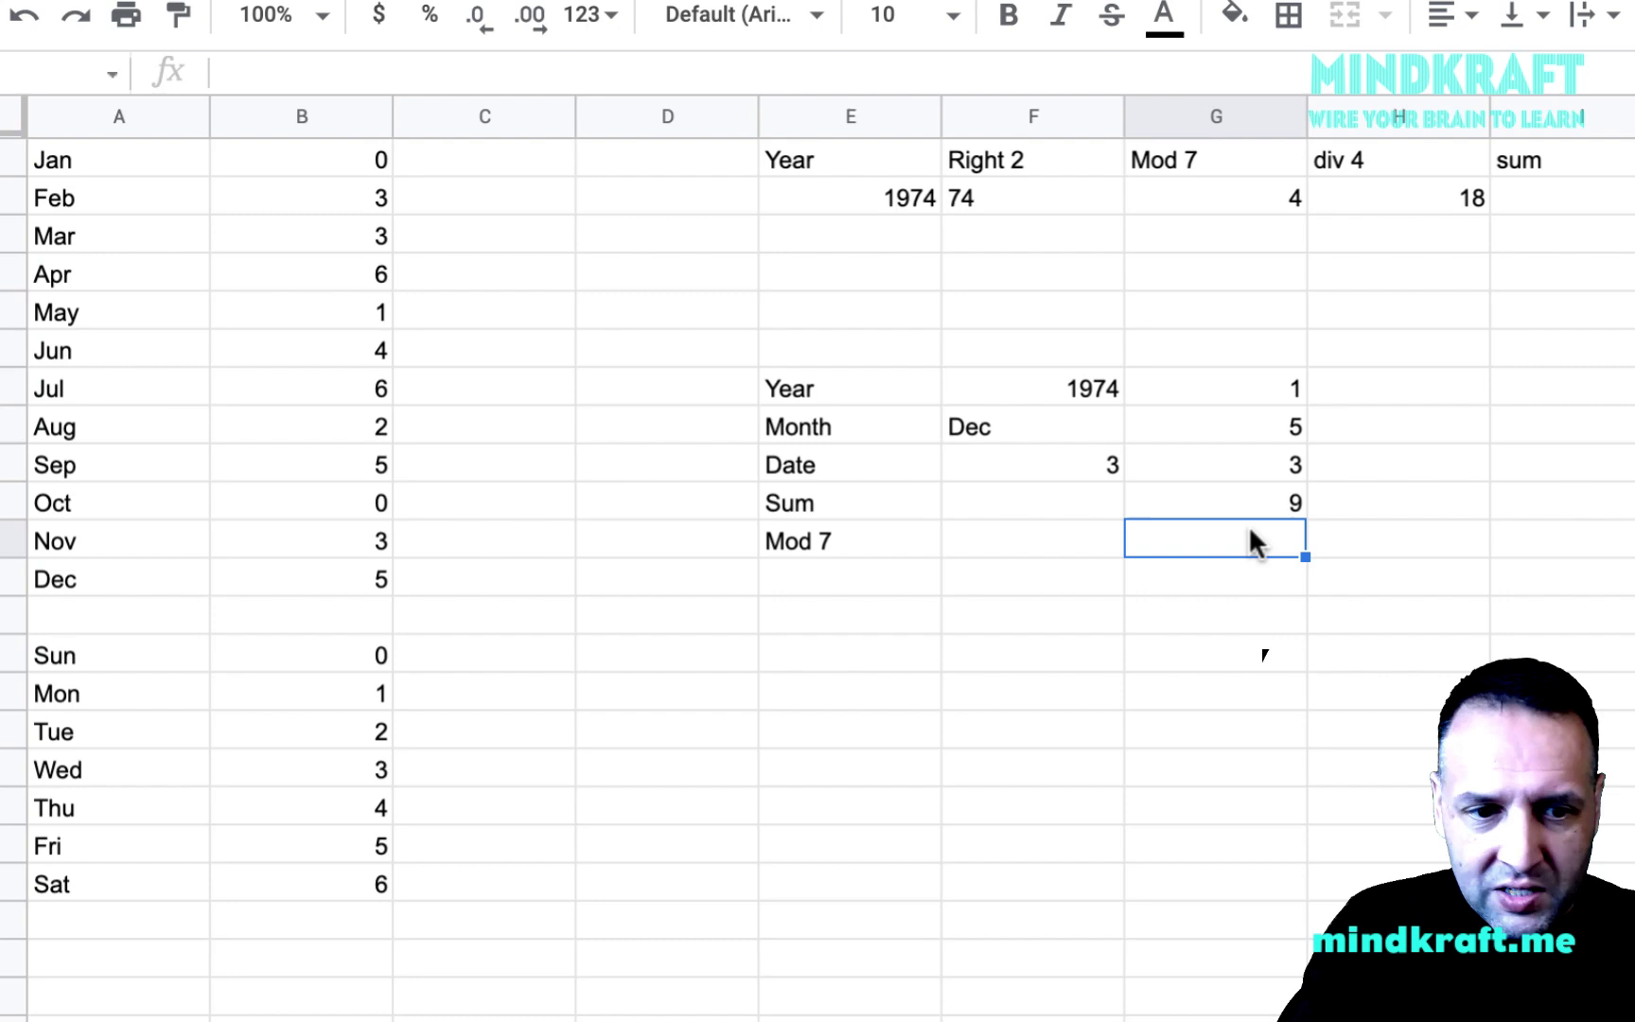
{"action": "left_click", "coordinate": [1255, 490]}
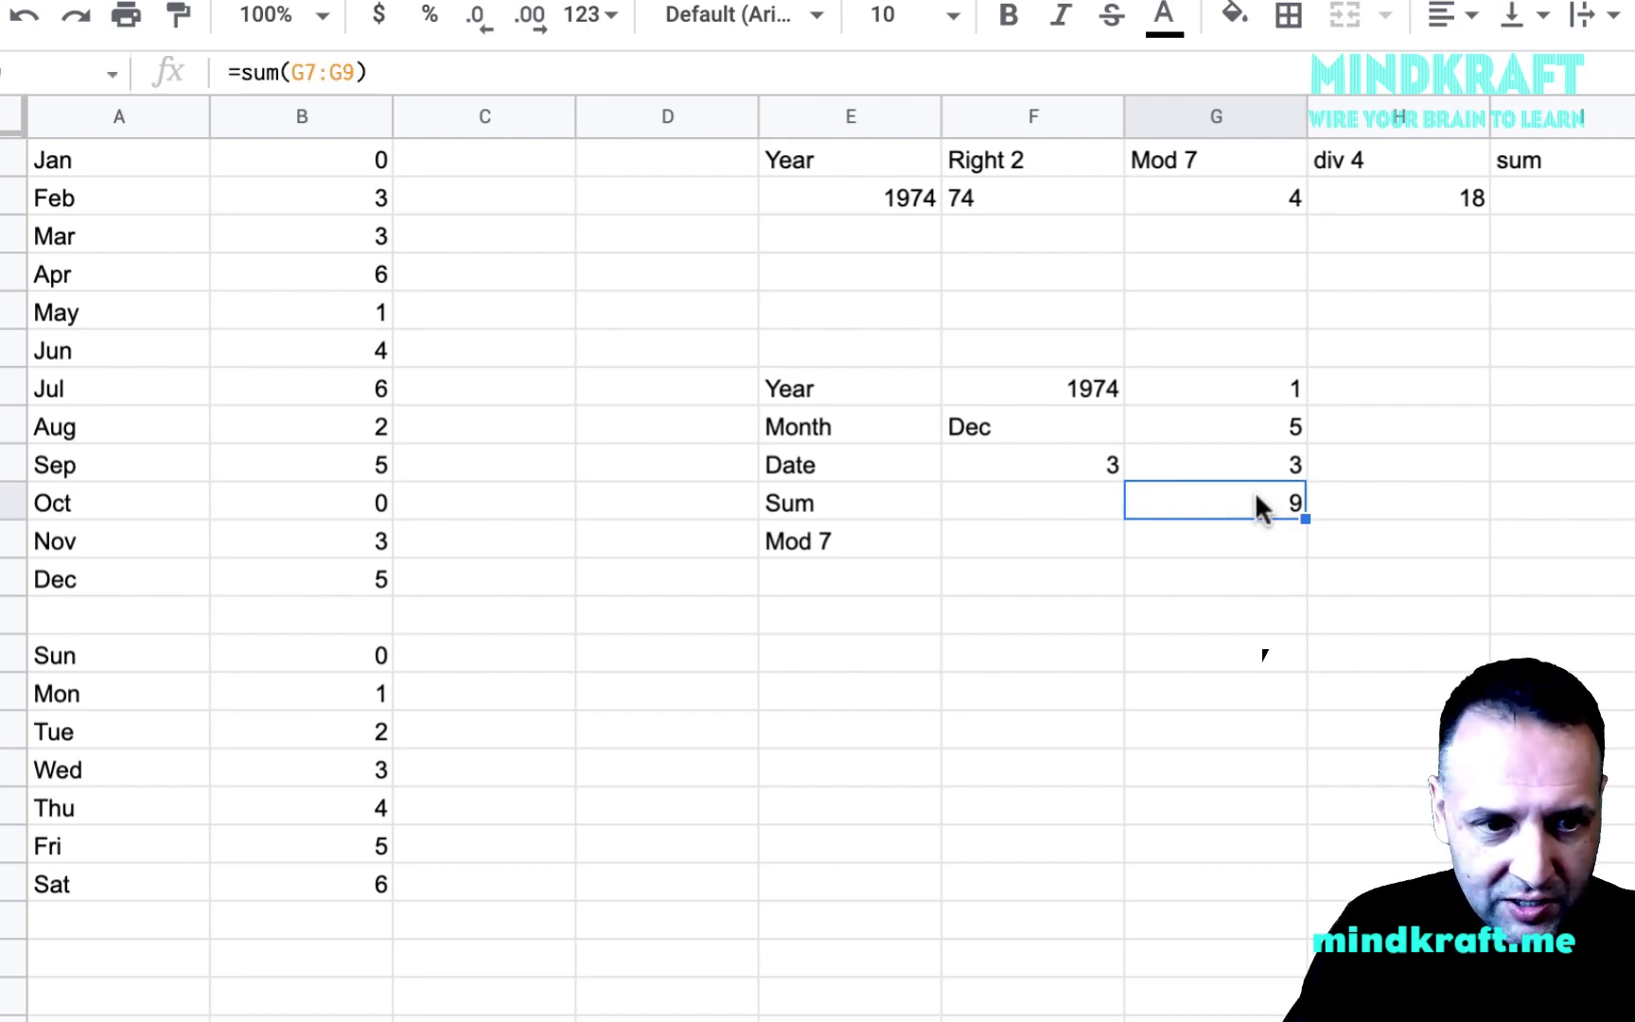
{"action": "left_click", "coordinate": [1266, 547]}
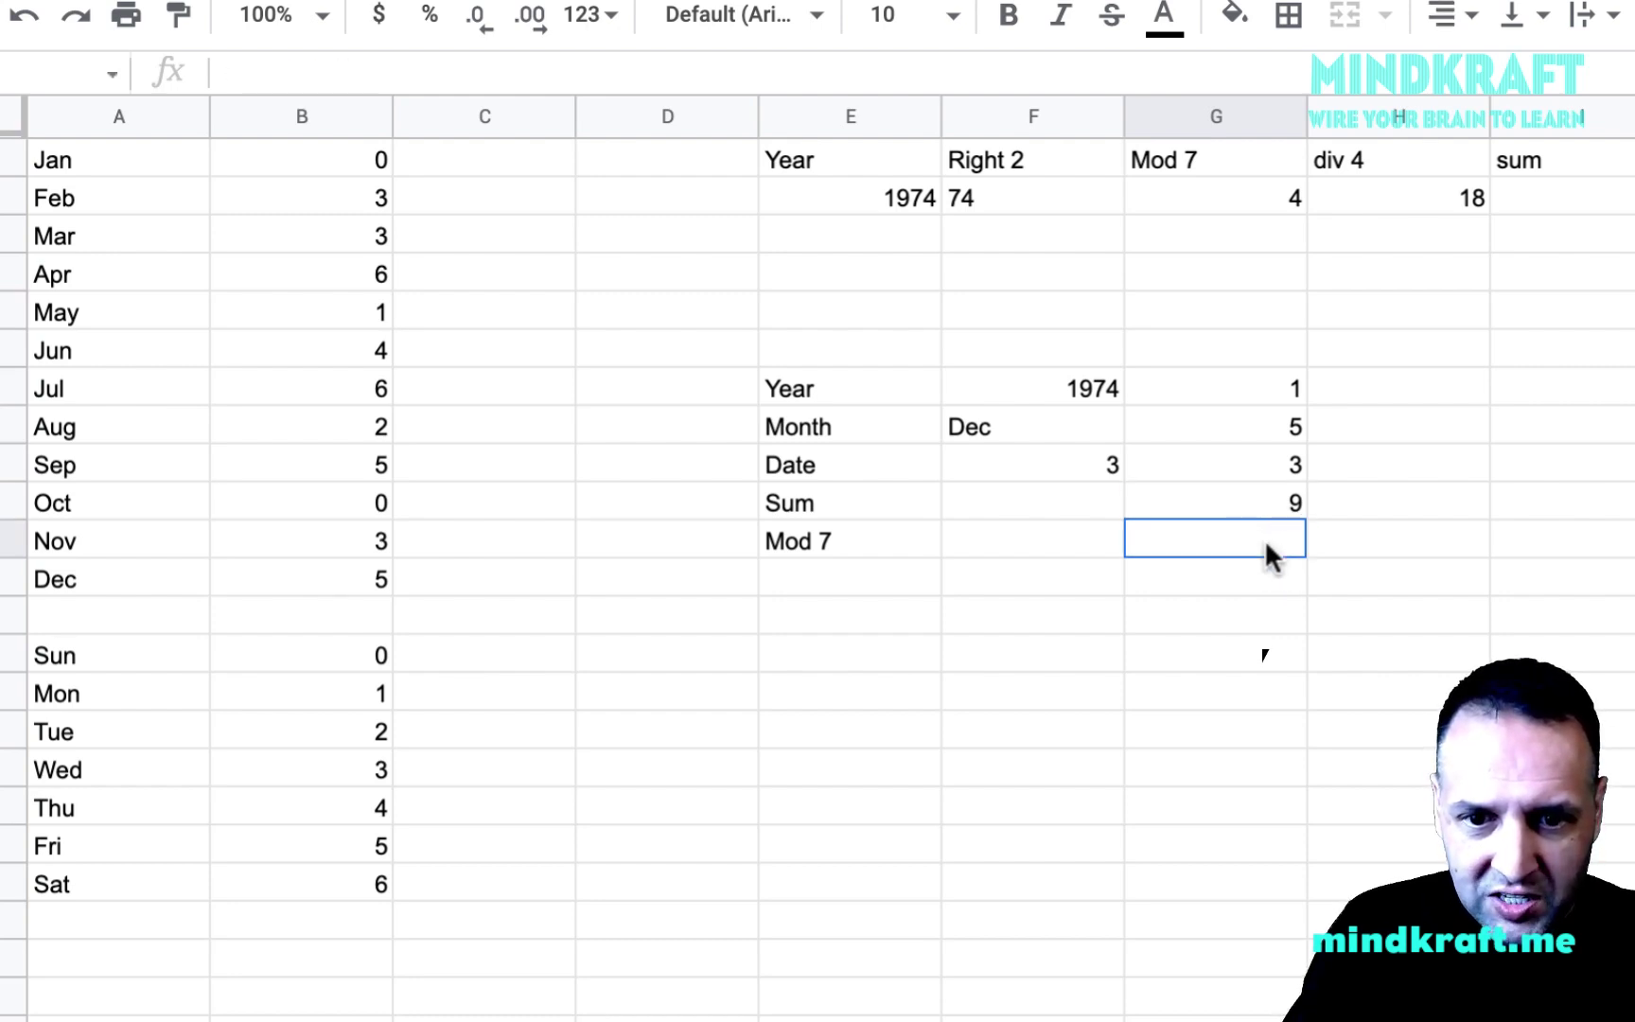
{"action": "type", "text": "=-"}
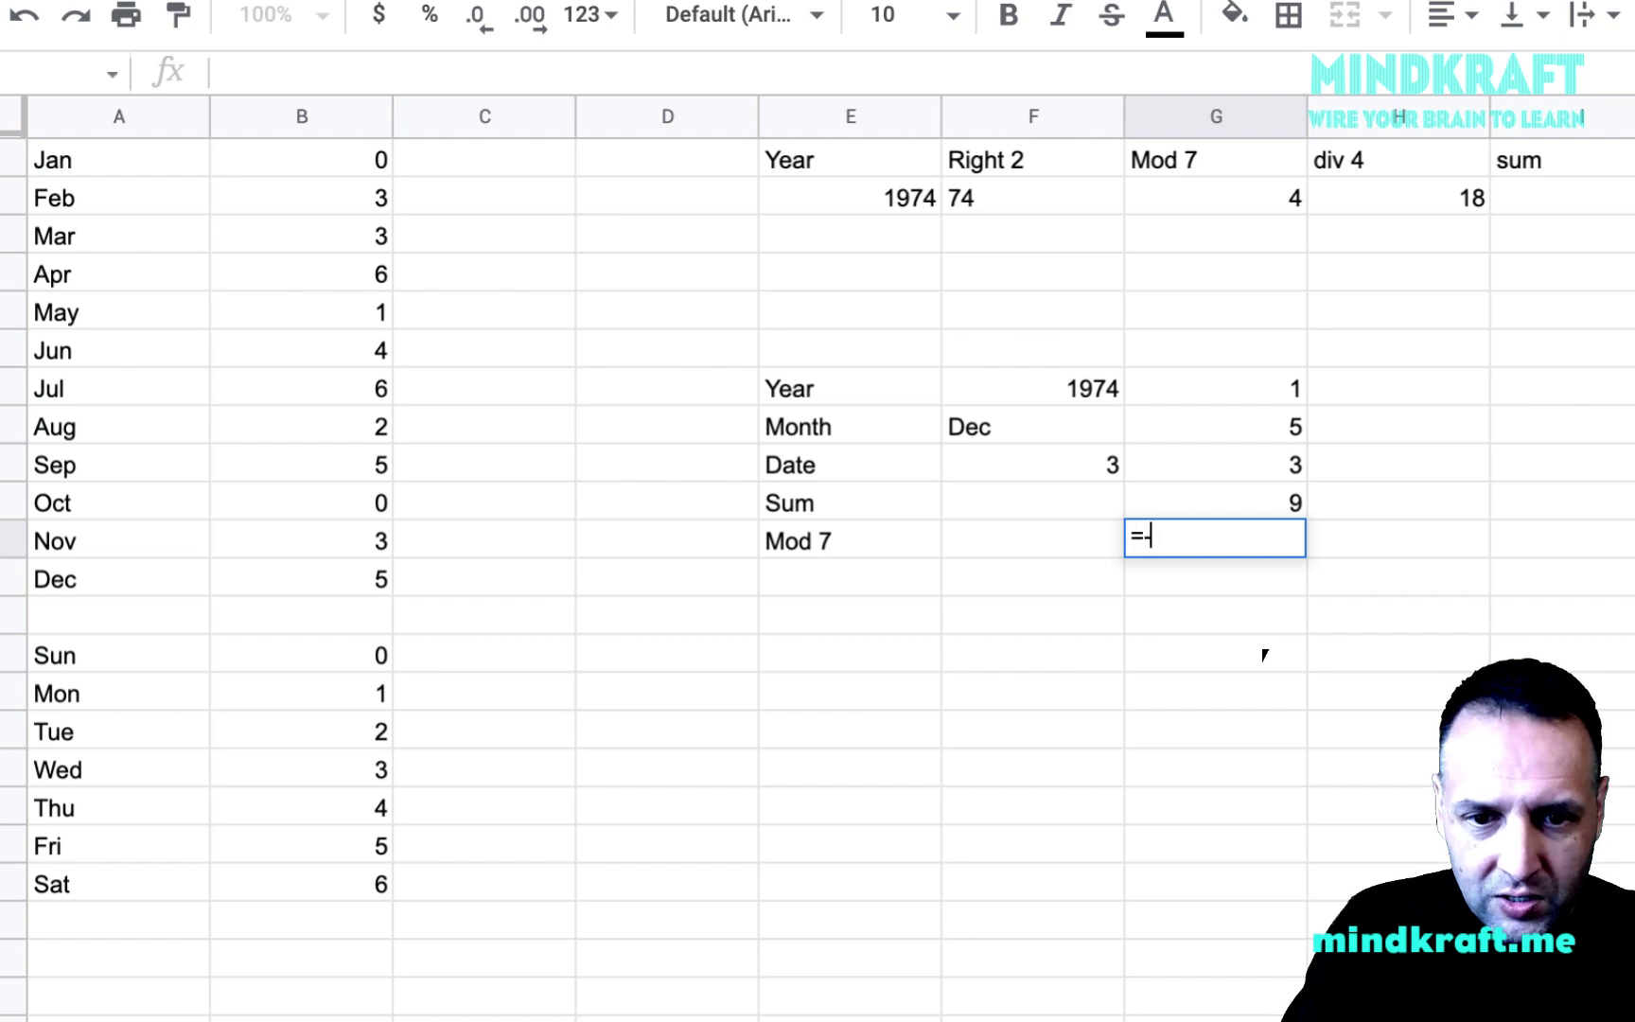
{"action": "key", "text": "BackSpace"}
{"action": "type", "text": "mod("}
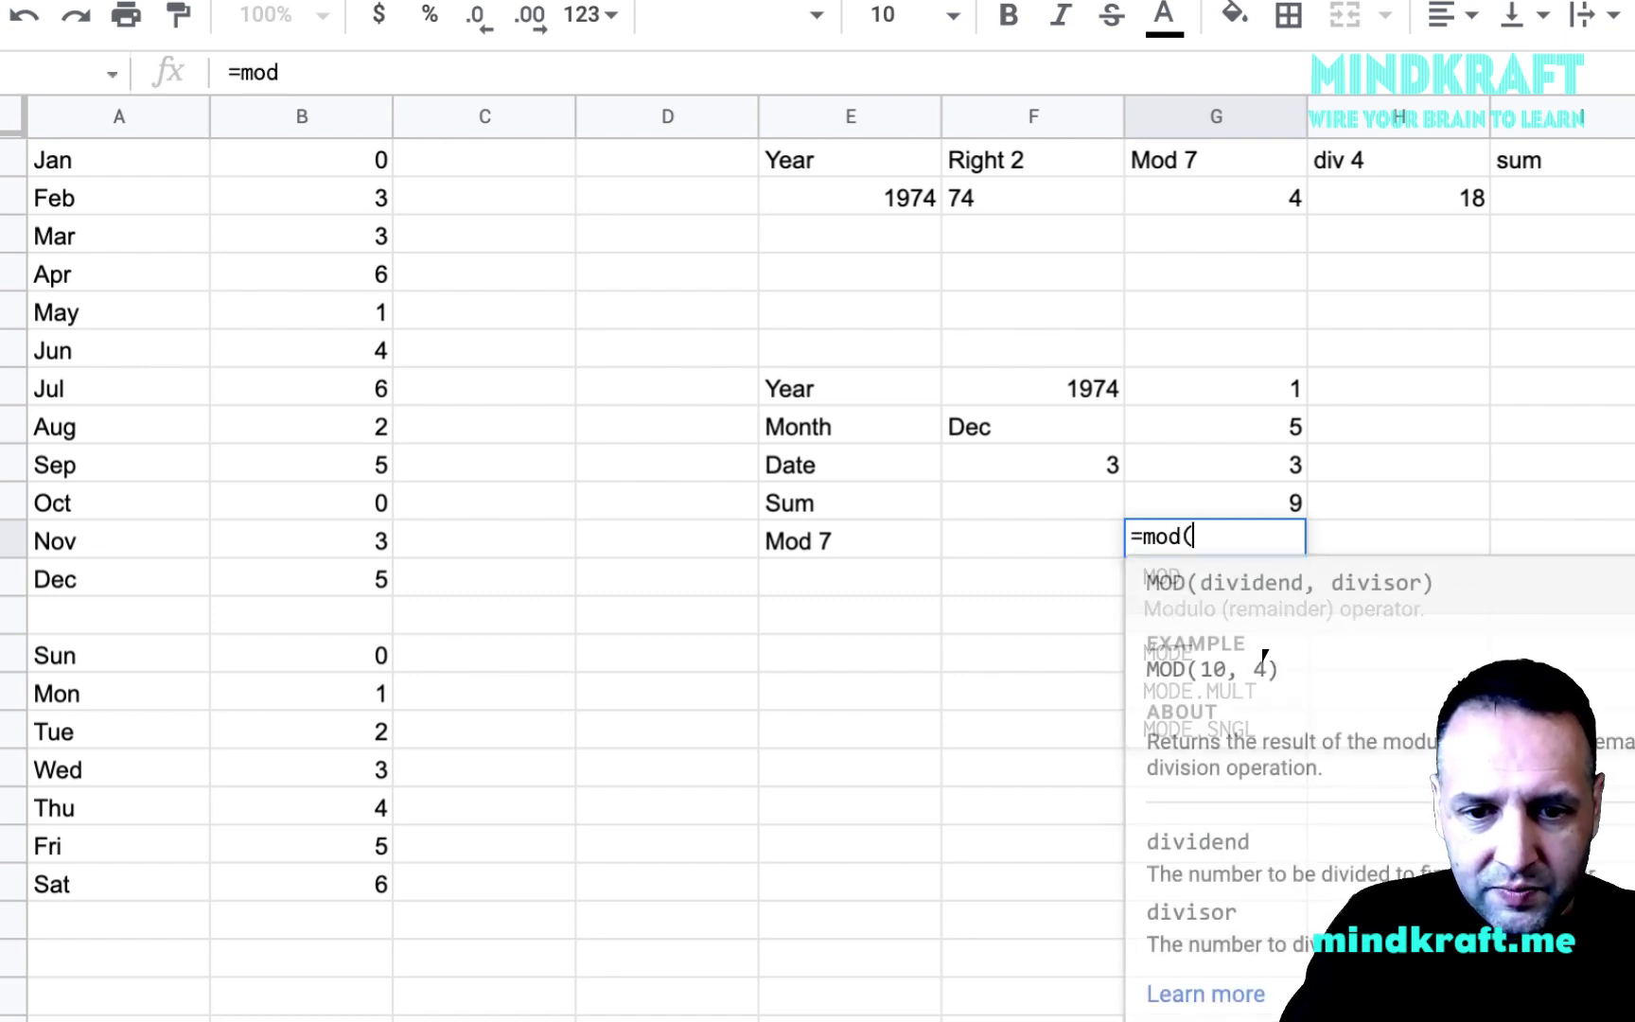
{"action": "type", "text": "g9,"}
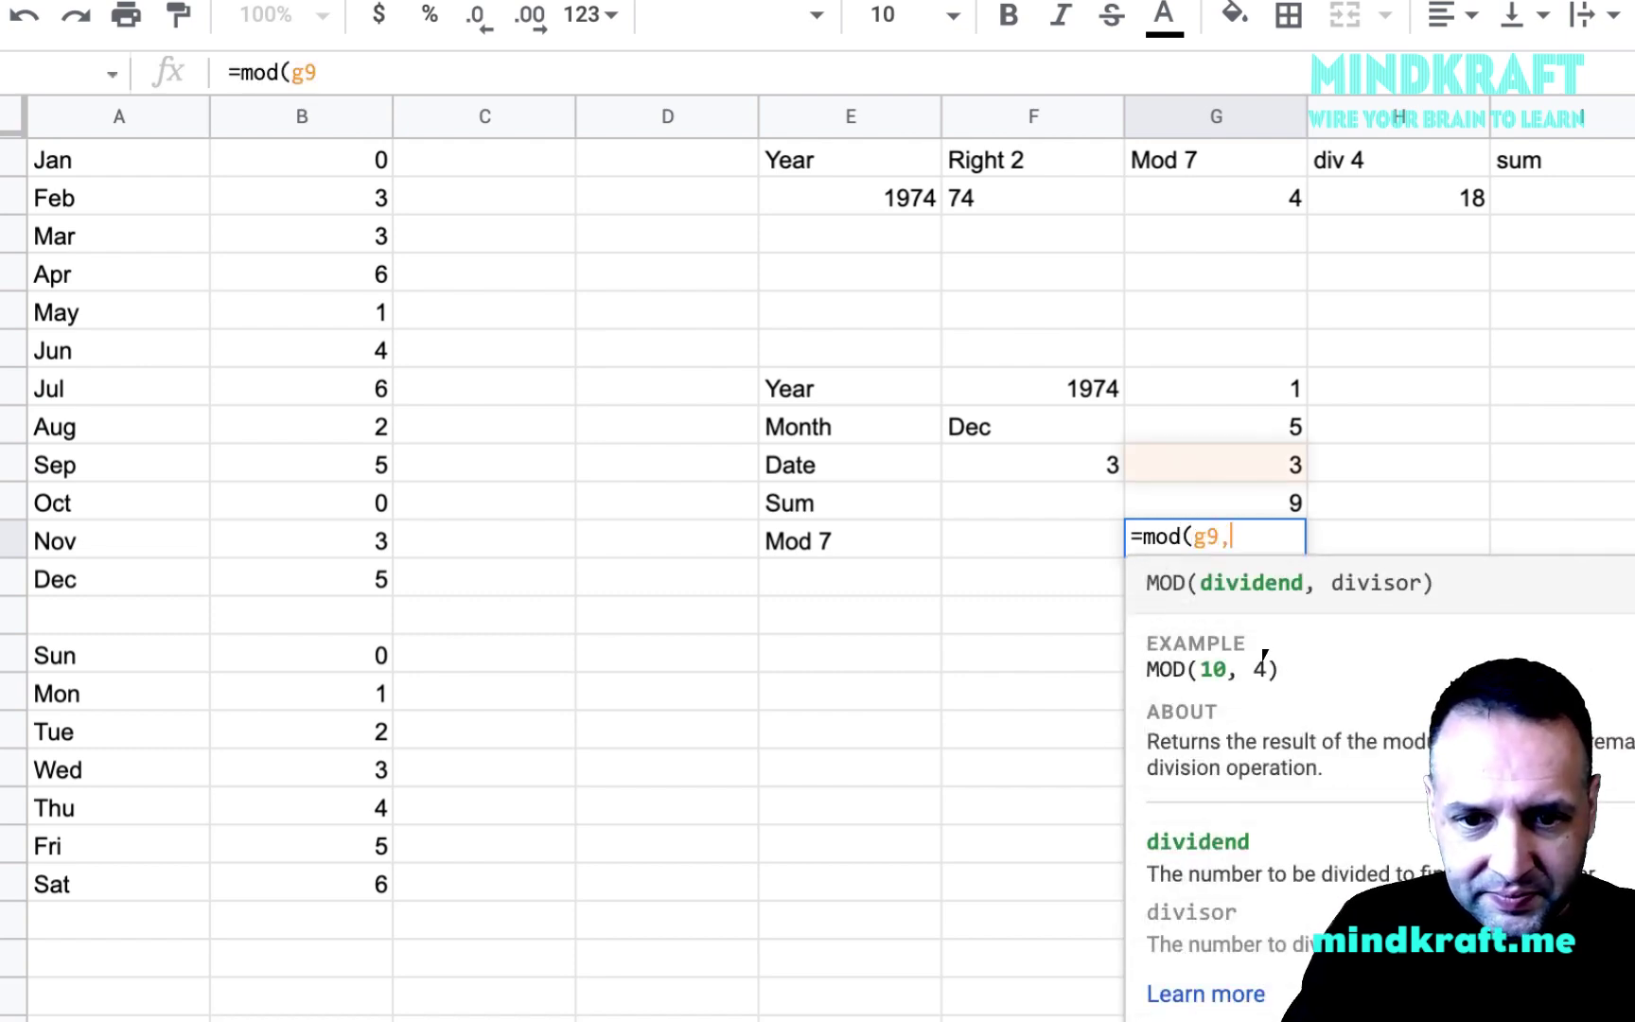
{"action": "key", "text": "BackSpace"}
{"action": "key", "text": "BackSpace"}
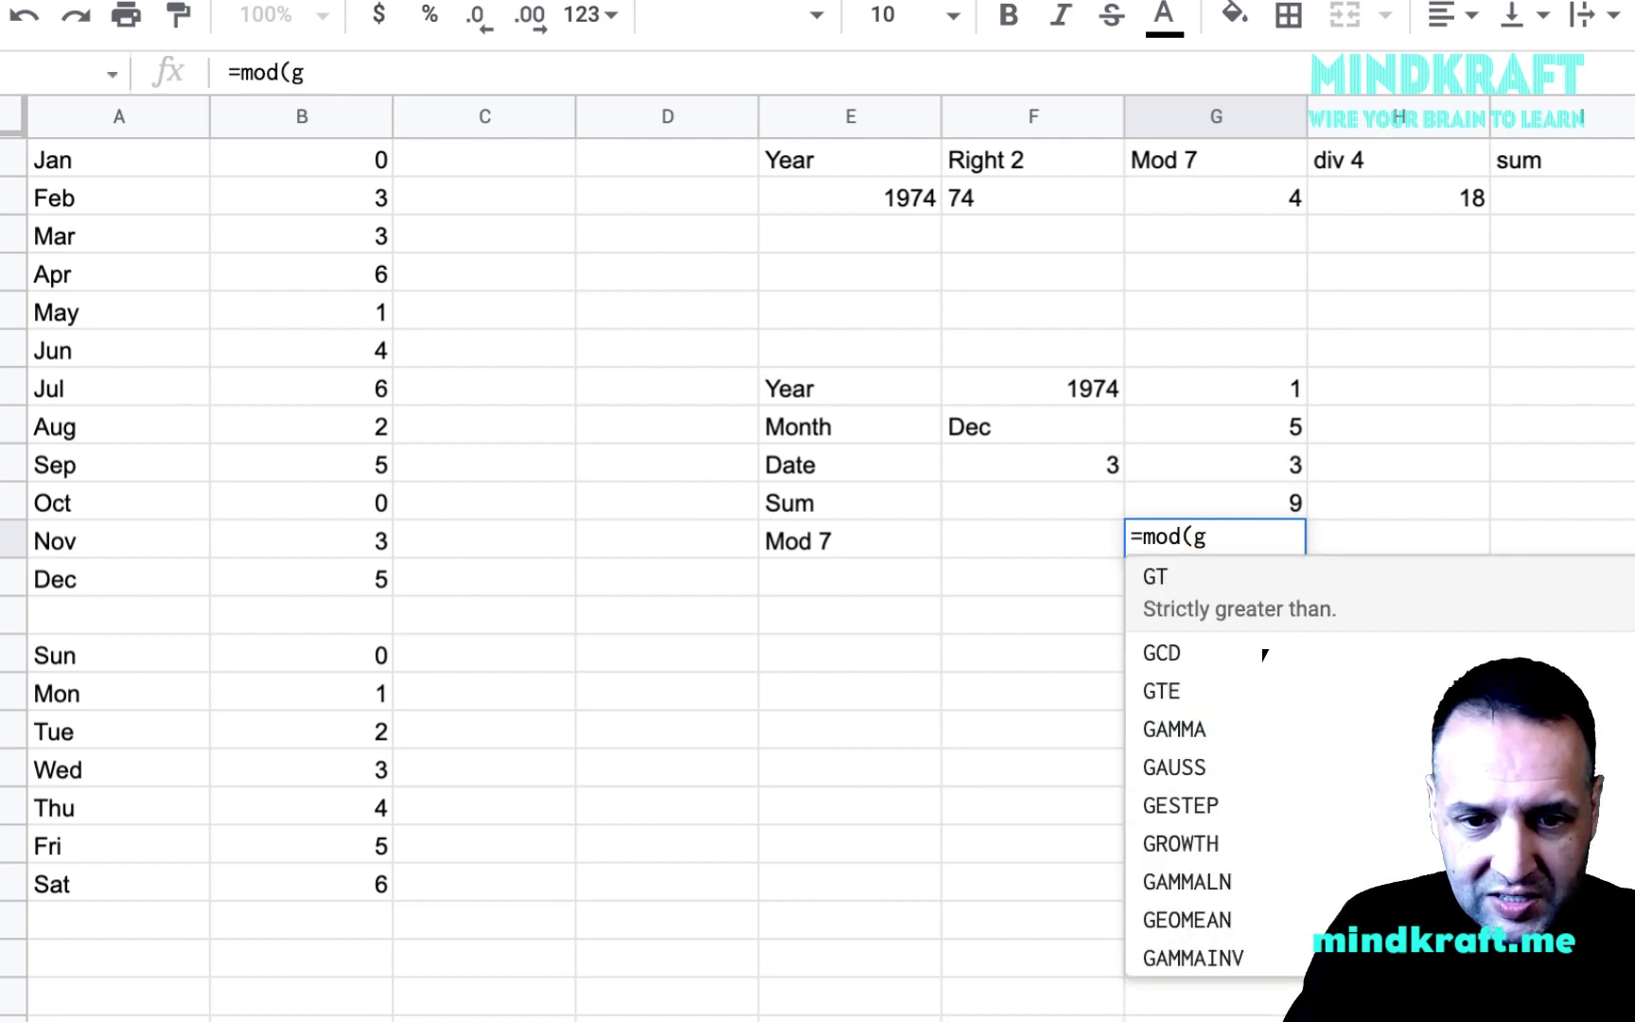
{"action": "type", "text": "10,7("}
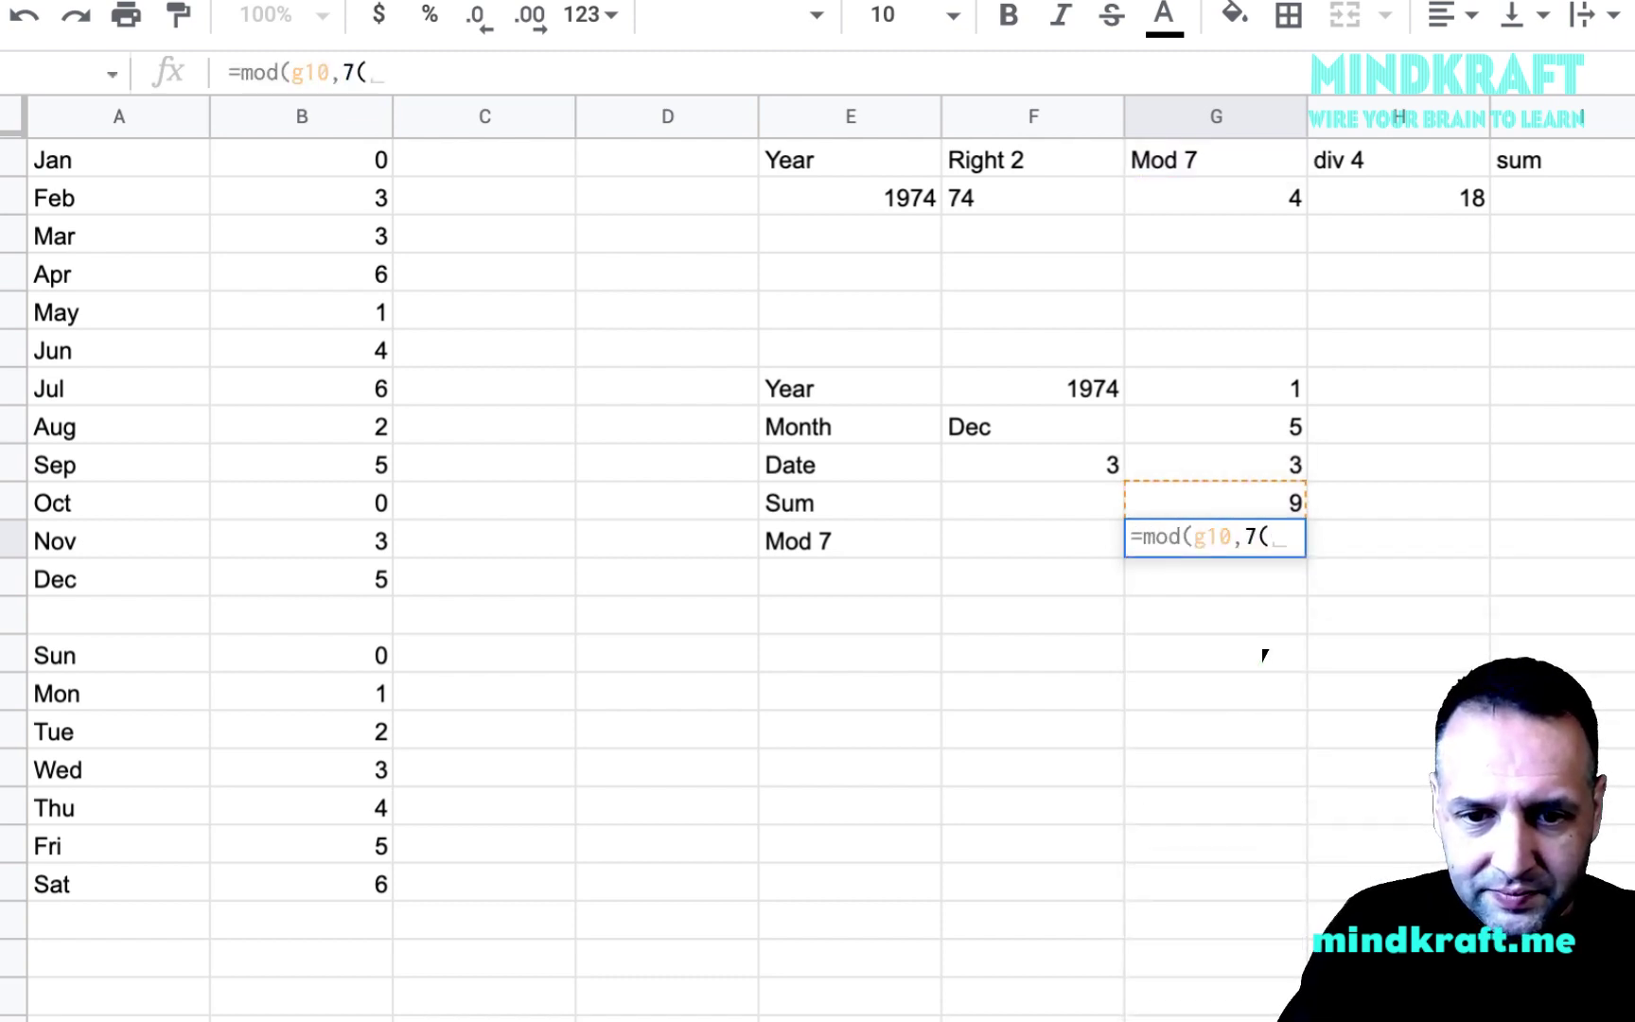
{"action": "key", "text": "BackSpace"}
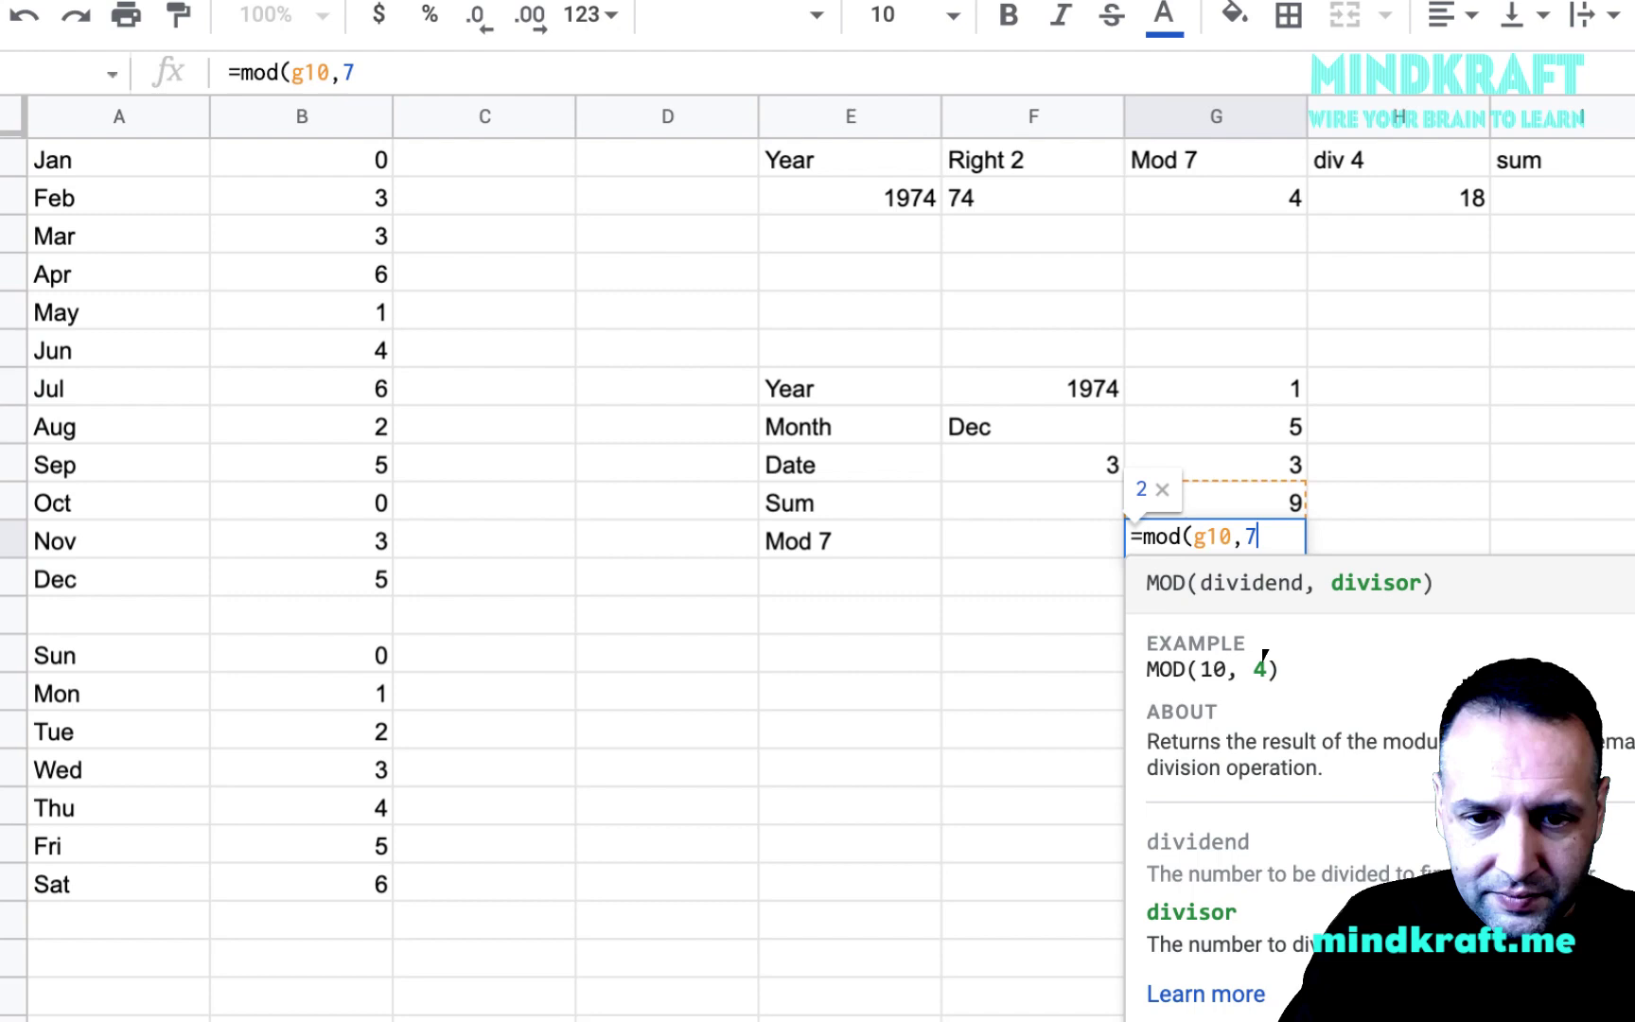
{"action": "type", "text": "("}
{"action": "key", "text": "BackSpace"}
{"action": "type", "text": ")"}
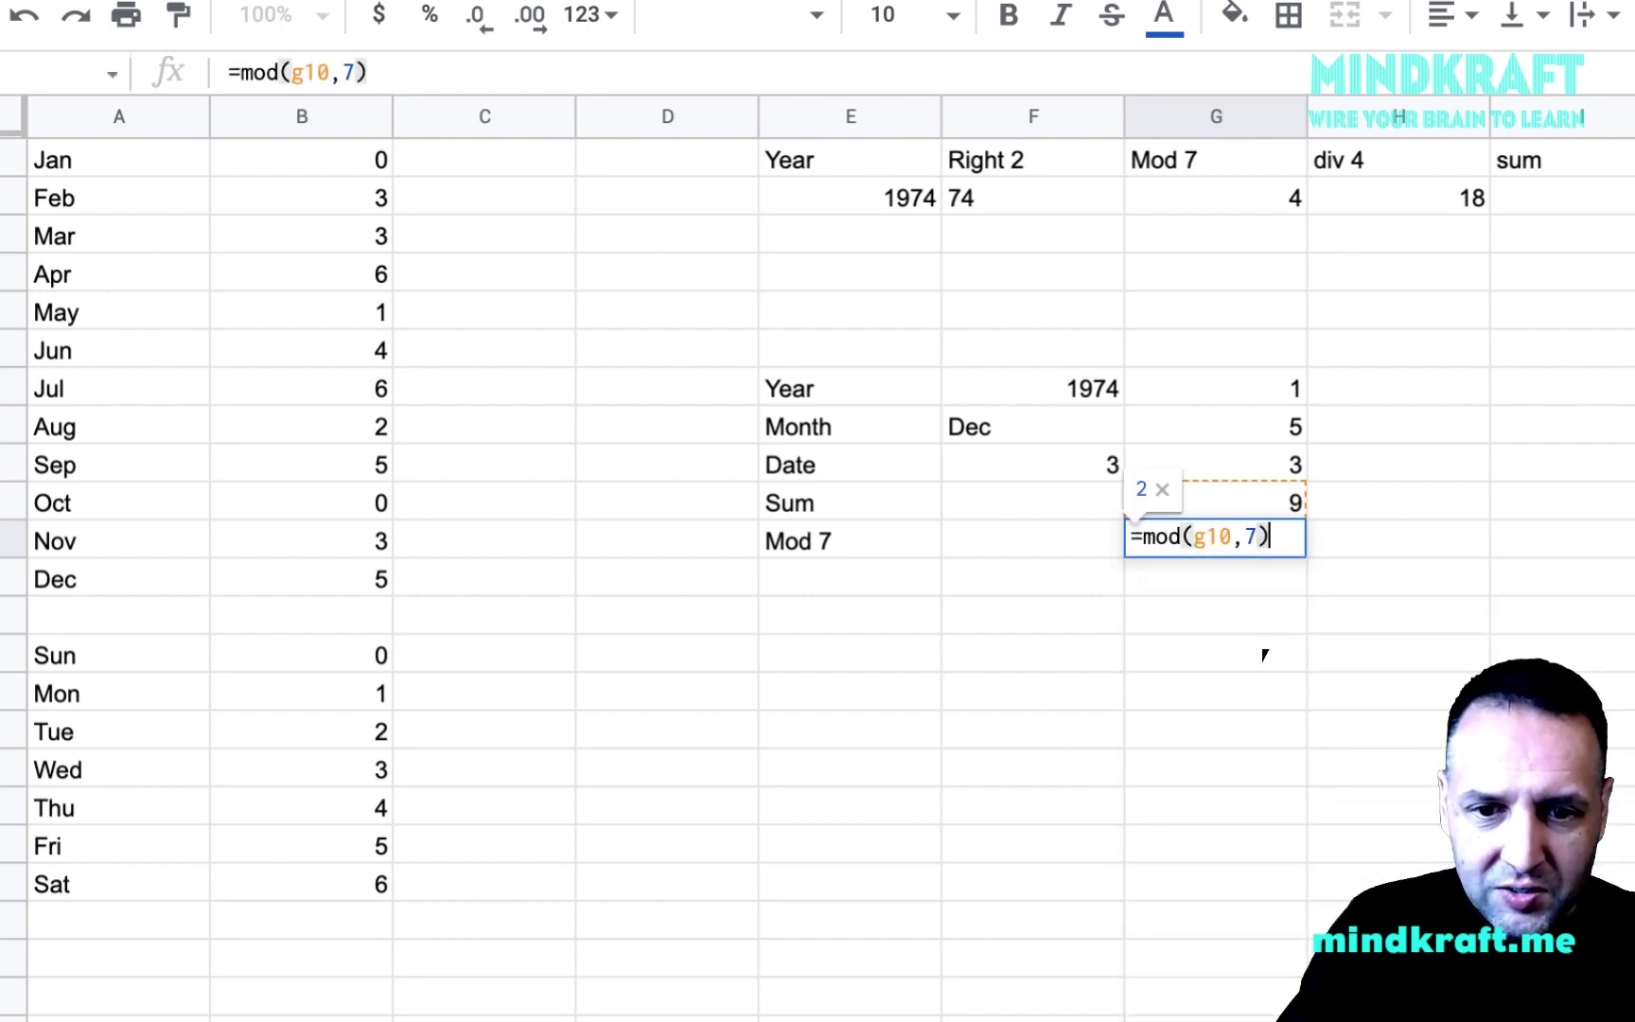
{"action": "key", "text": "Return"}
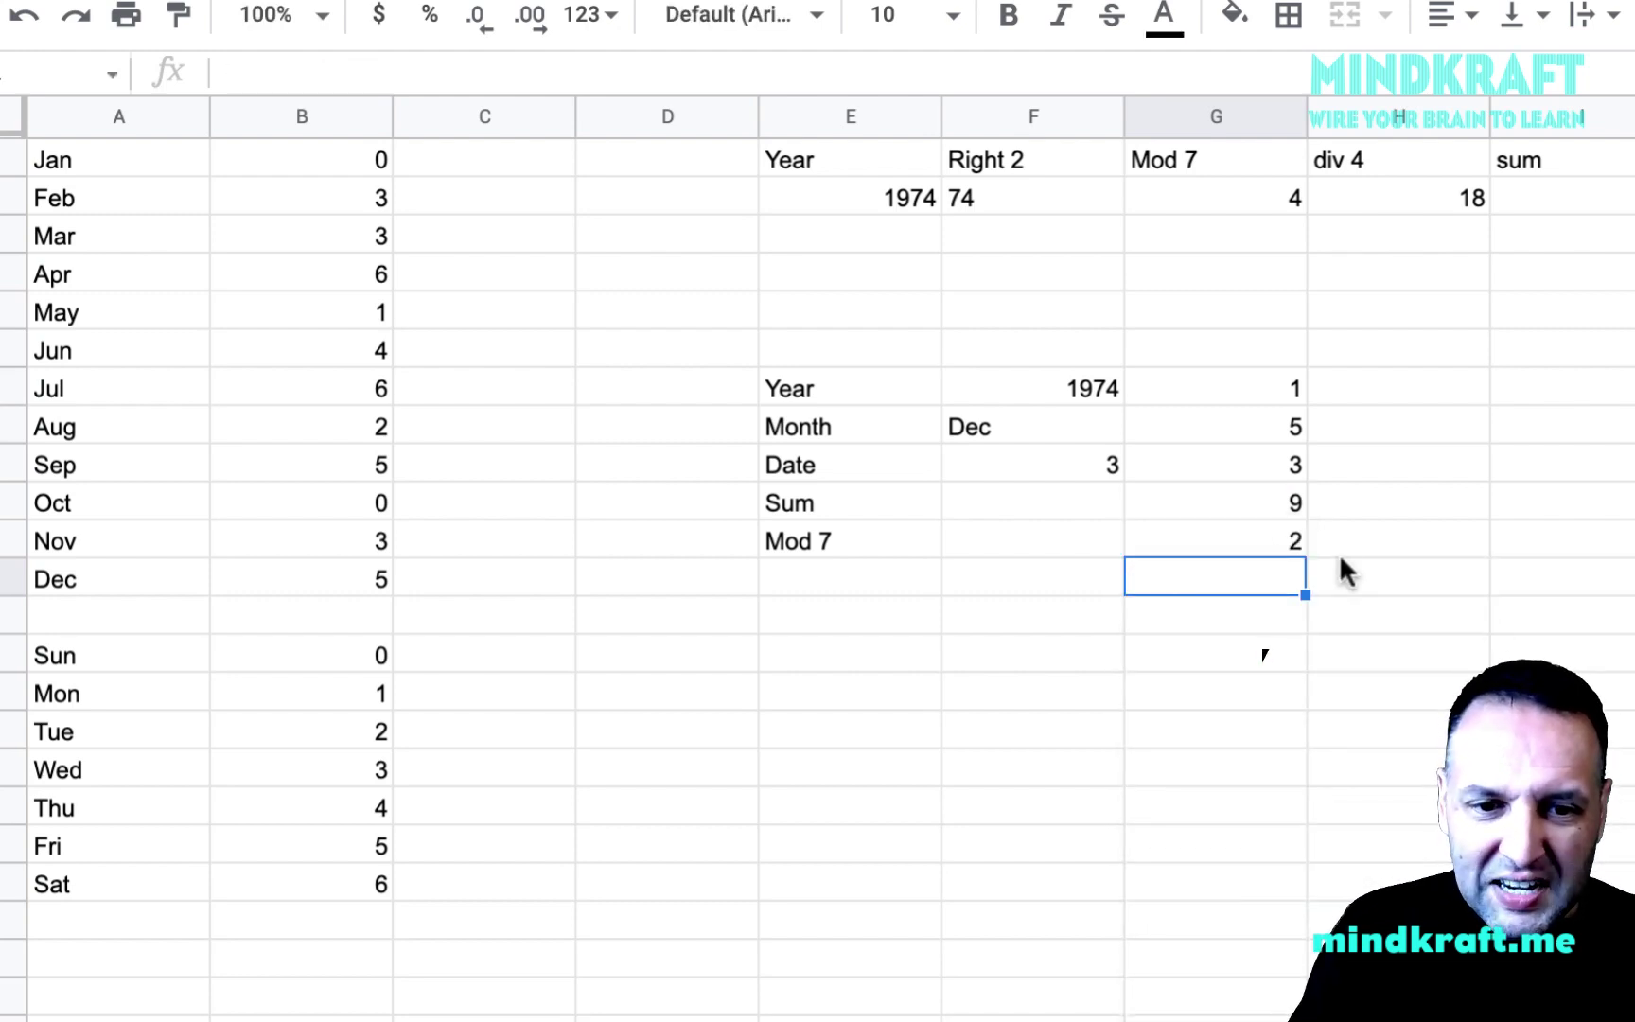
Type the 'Day Name' label in the row below Mod 7.
{"action": "left_click", "coordinate": [854, 588]}
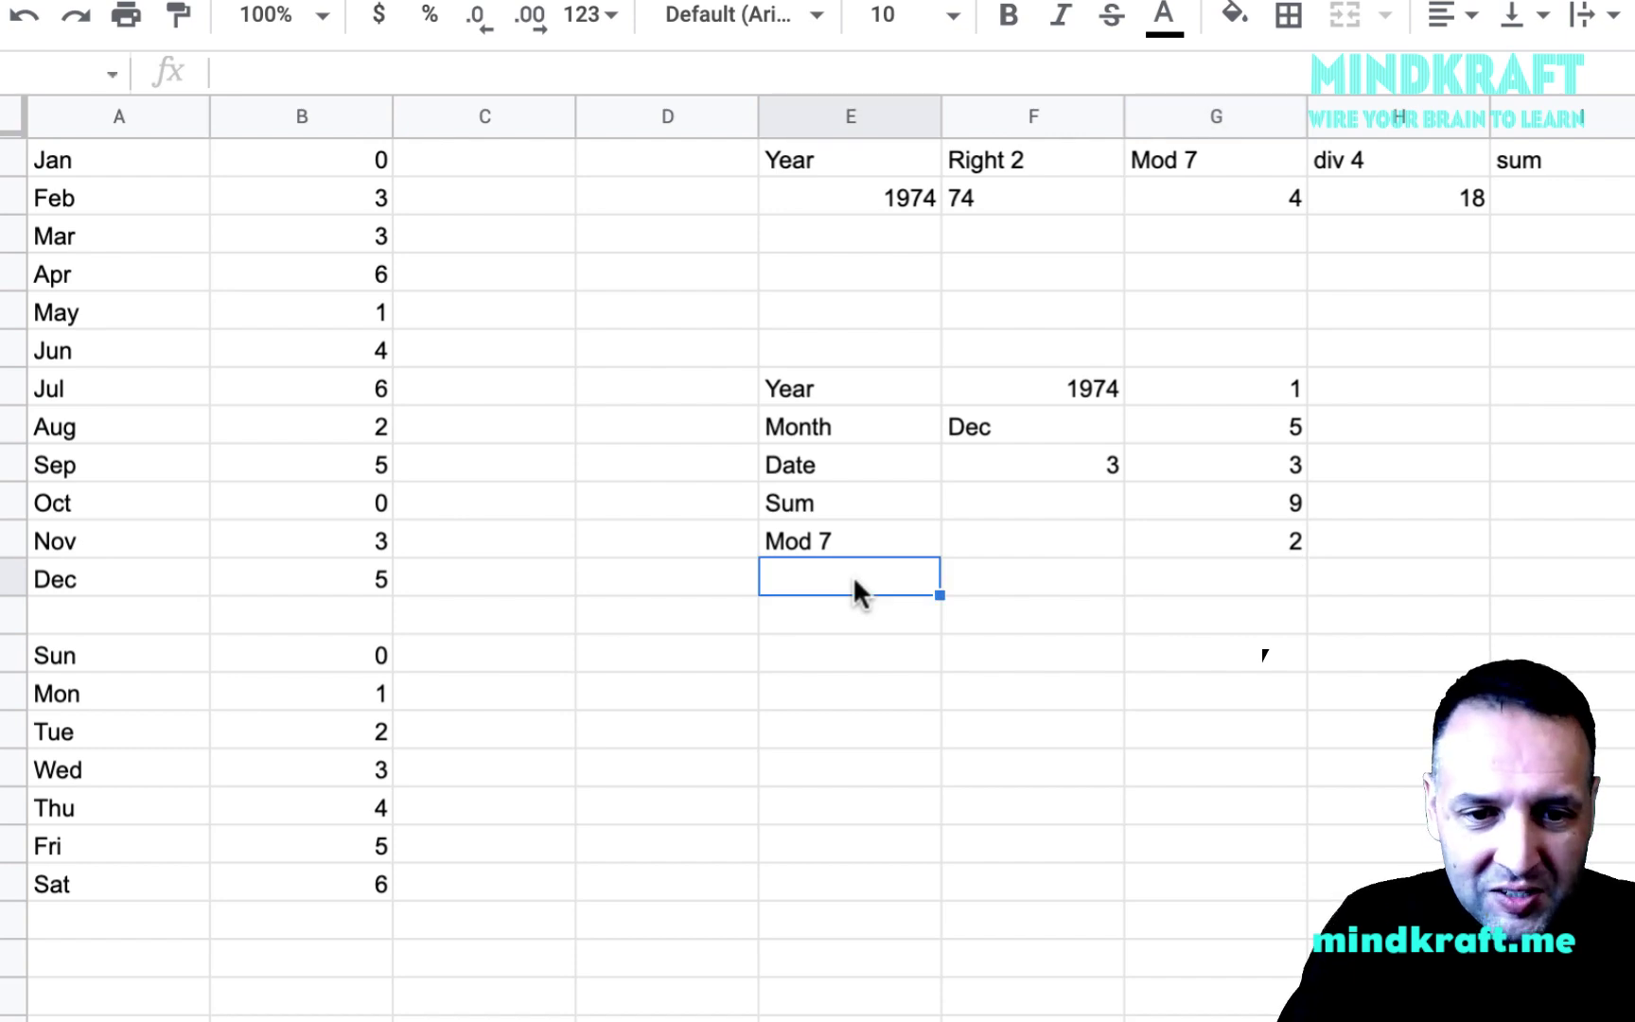
{"action": "type", "text": "Day N"}
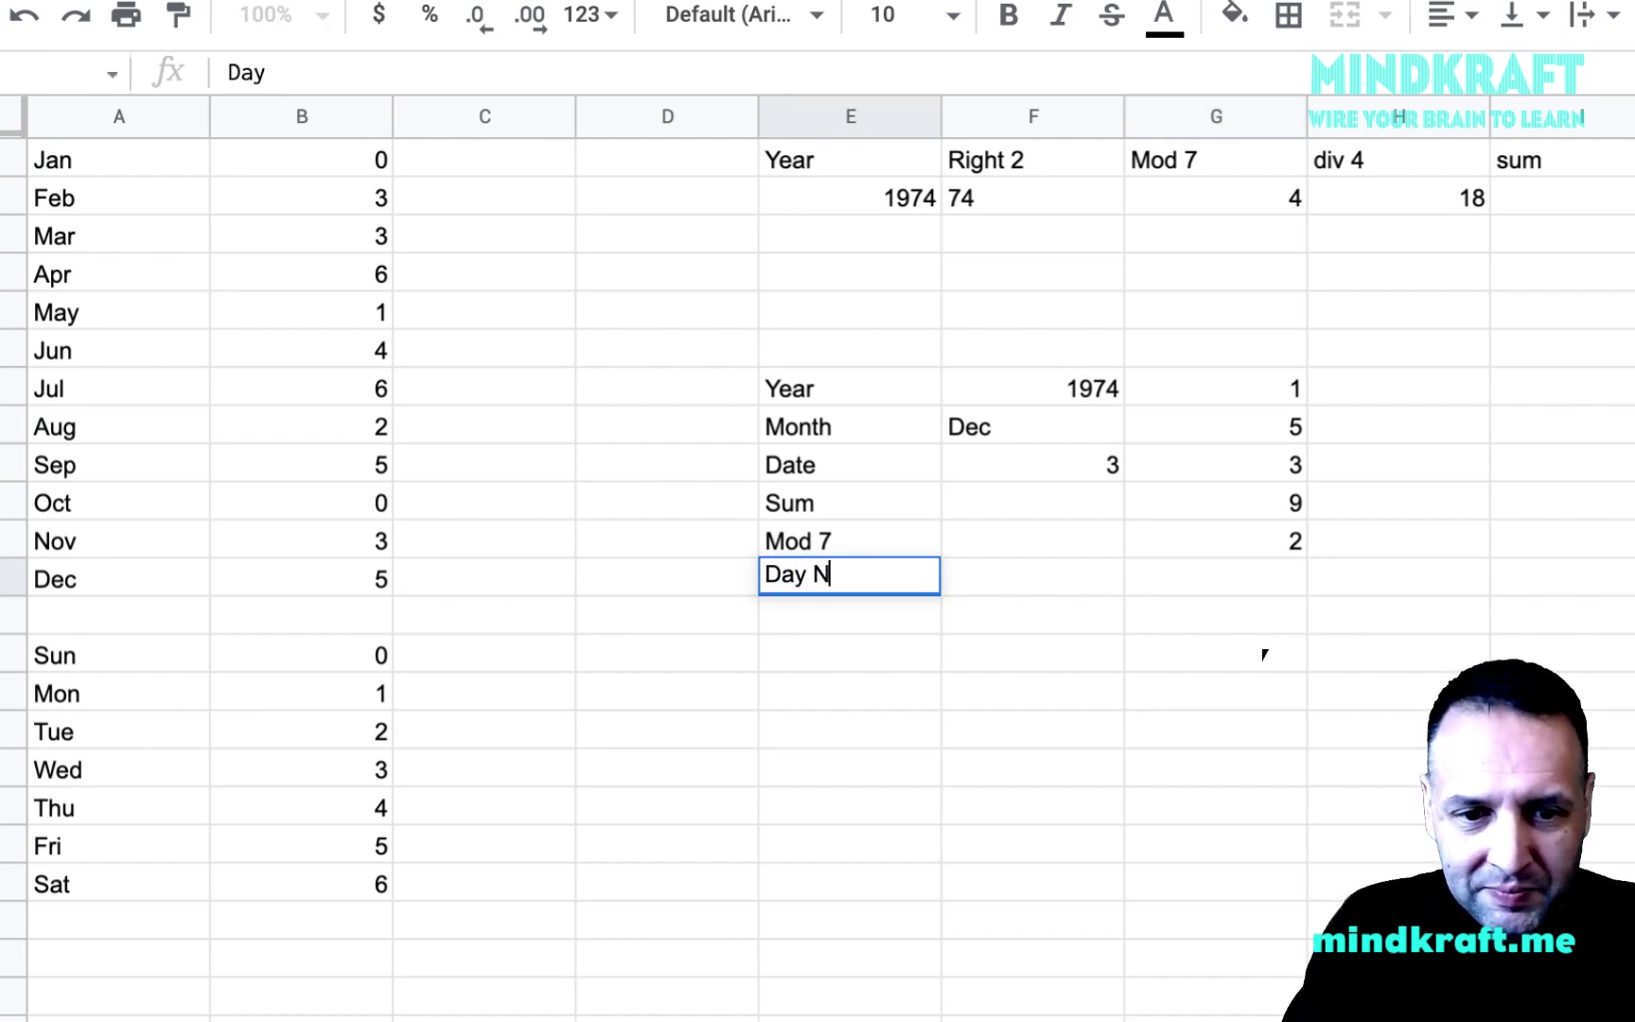
{"action": "type", "text": "ame"}
Enter =VLOOKUP(G11, weekday table, 2, false) for the day name, which returns #N/A.
{"action": "left_click", "coordinate": [1222, 572]}
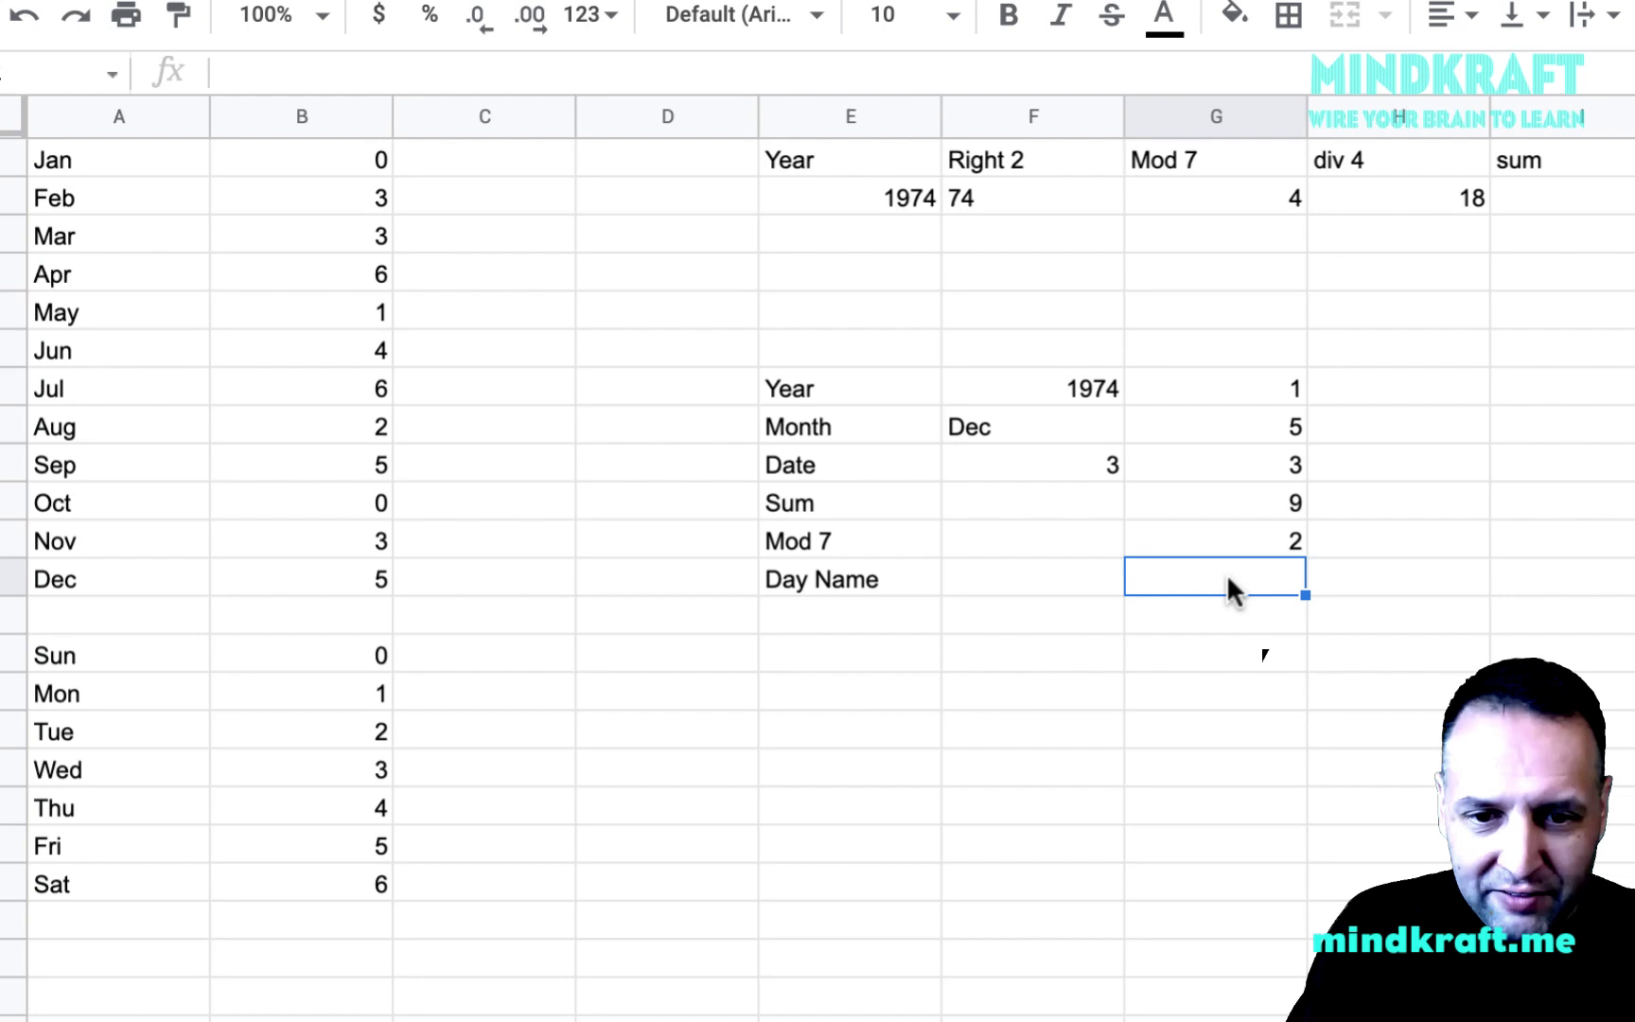
{"action": "type", "text": "=vloo"}
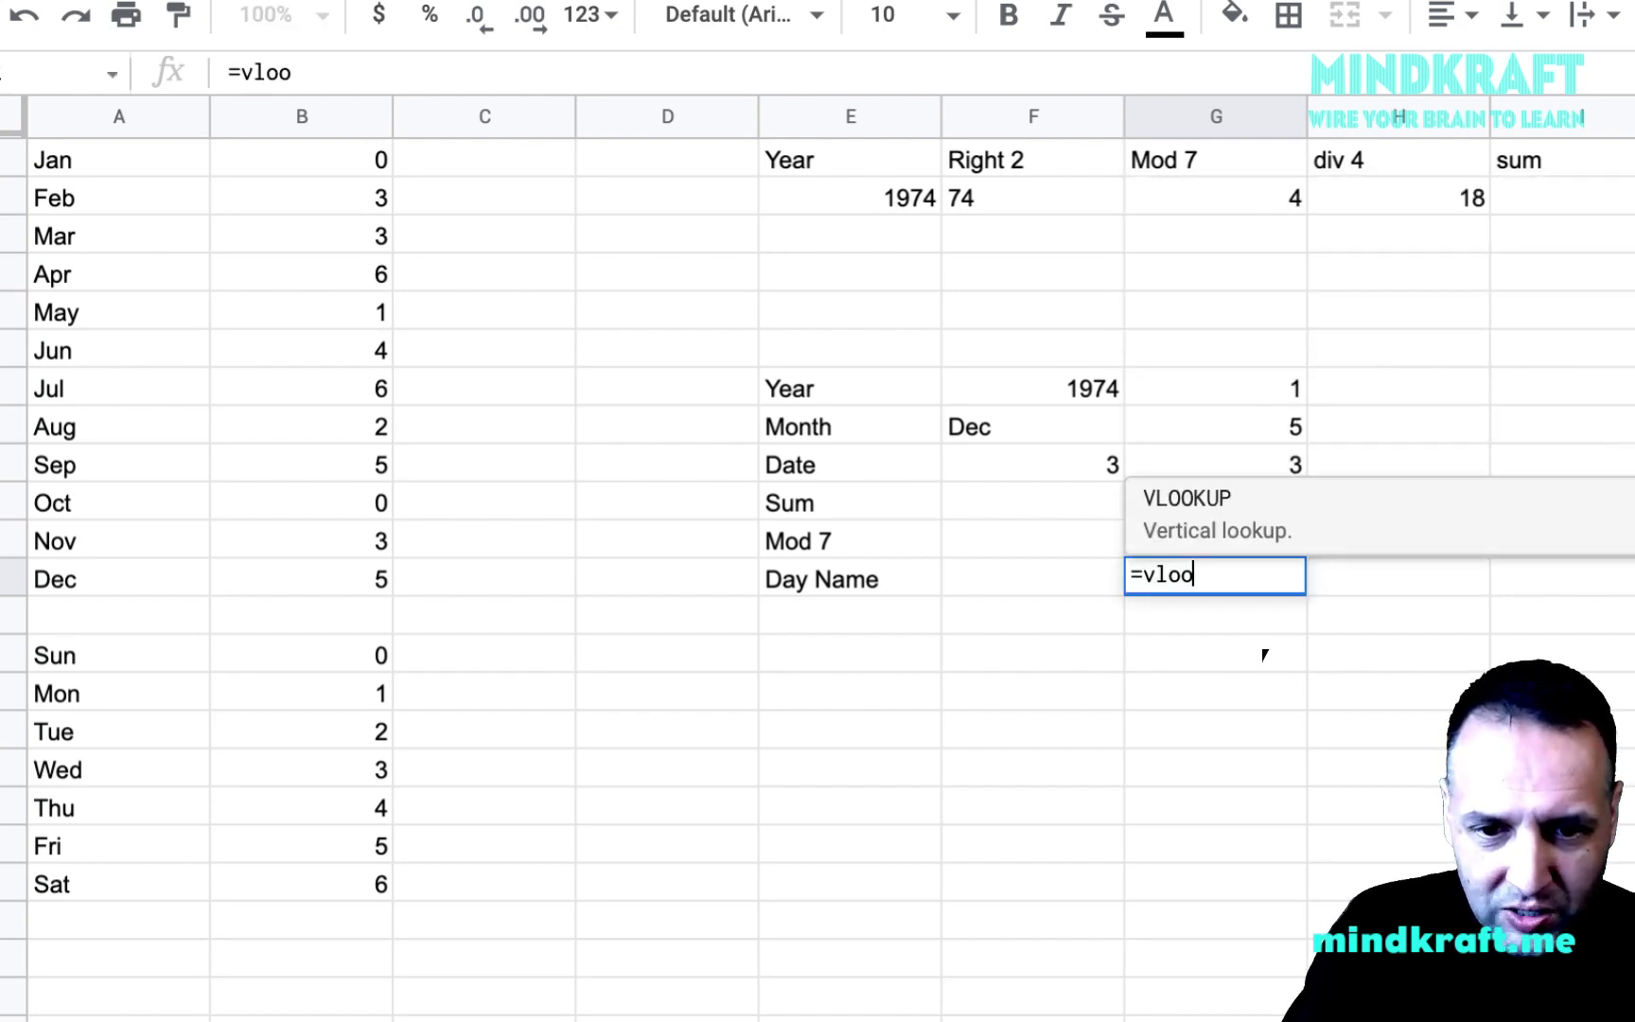
{"action": "key", "text": "Tab"}
{"action": "type", "text": "("}
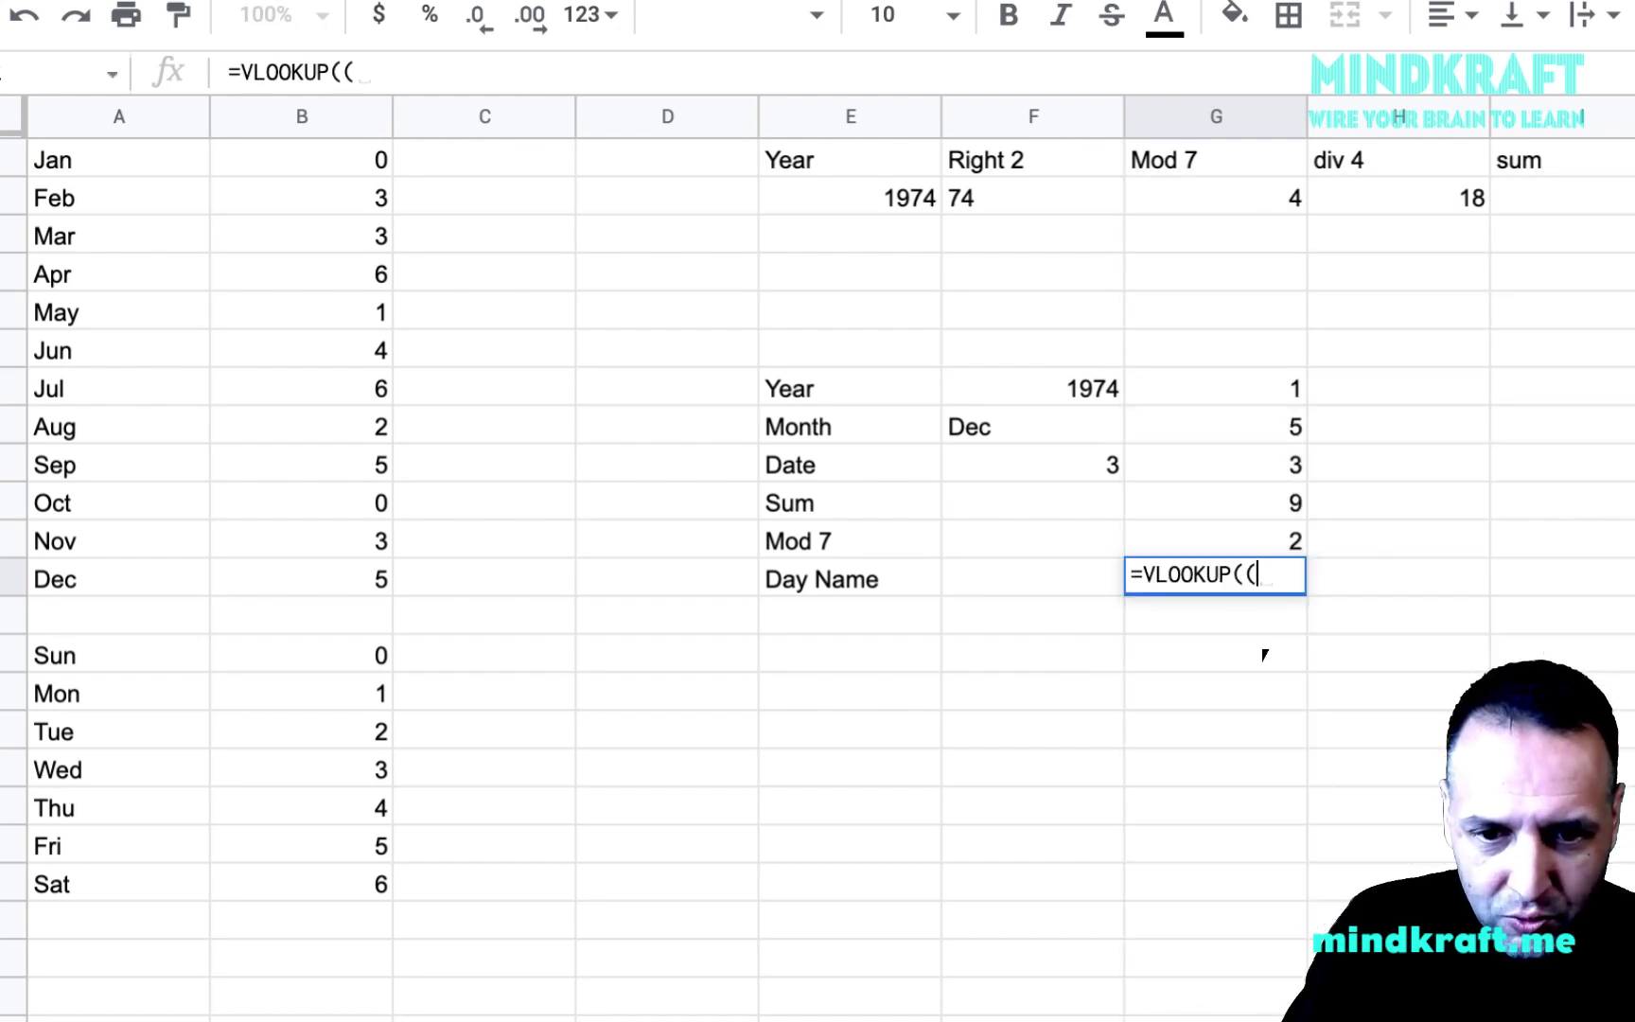
{"action": "key", "text": "BackSpace"}
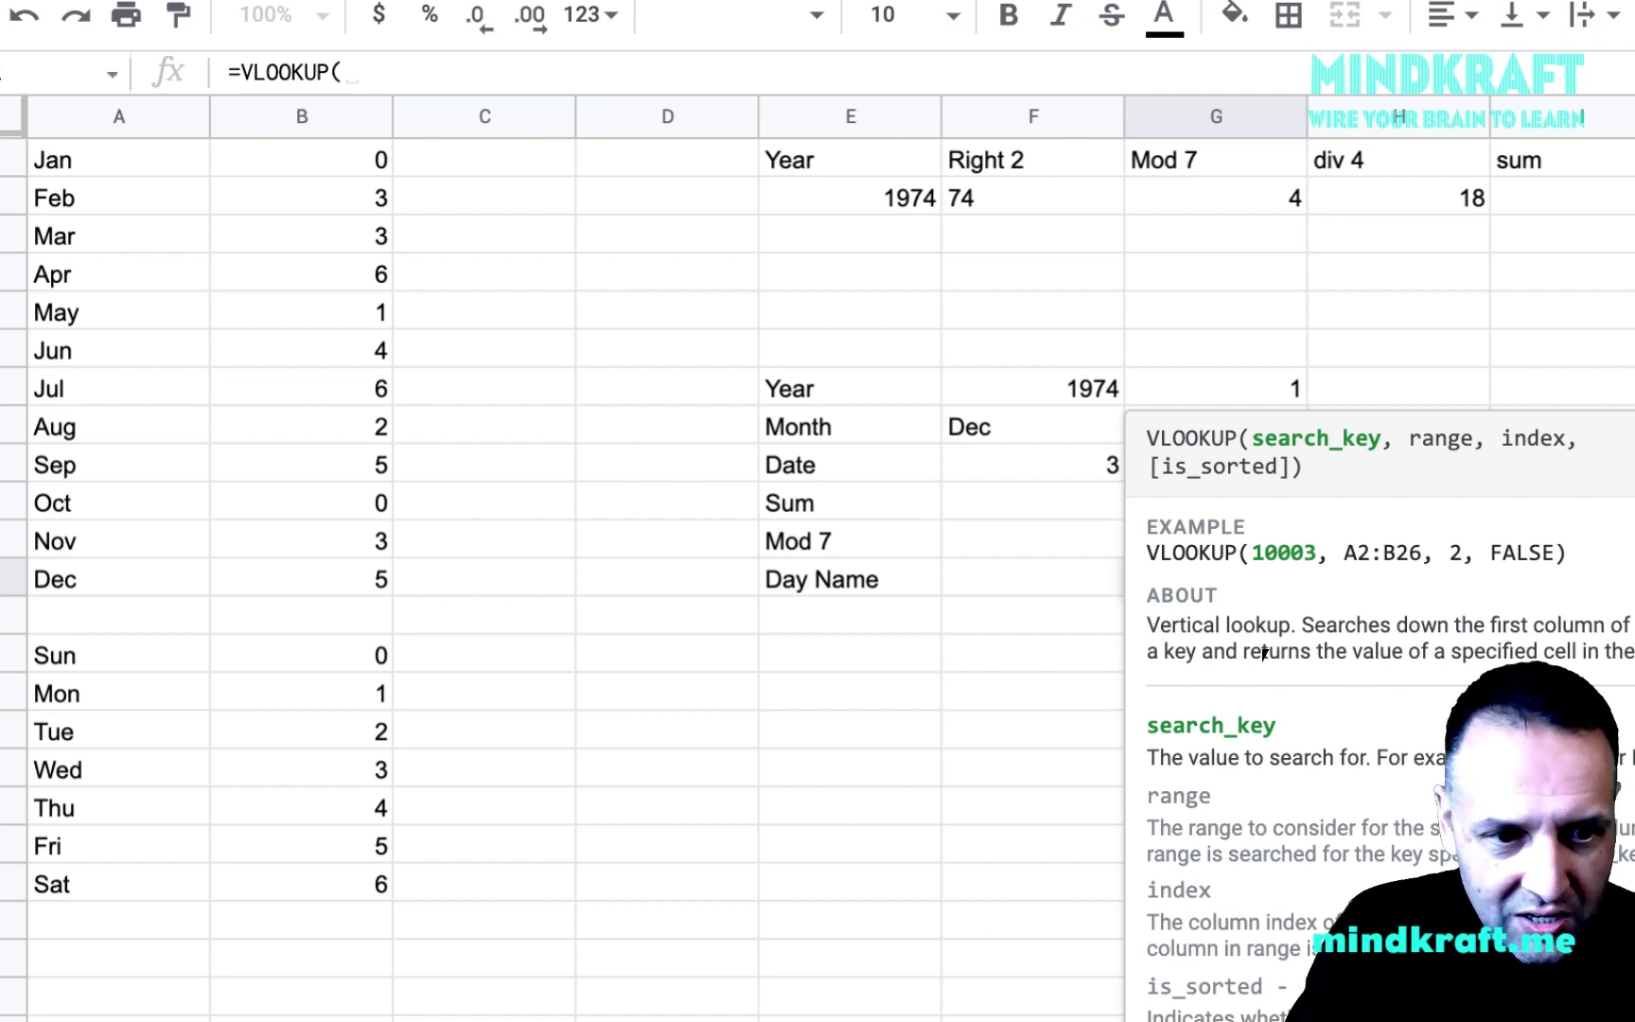
{"action": "type", "text": "g1"}
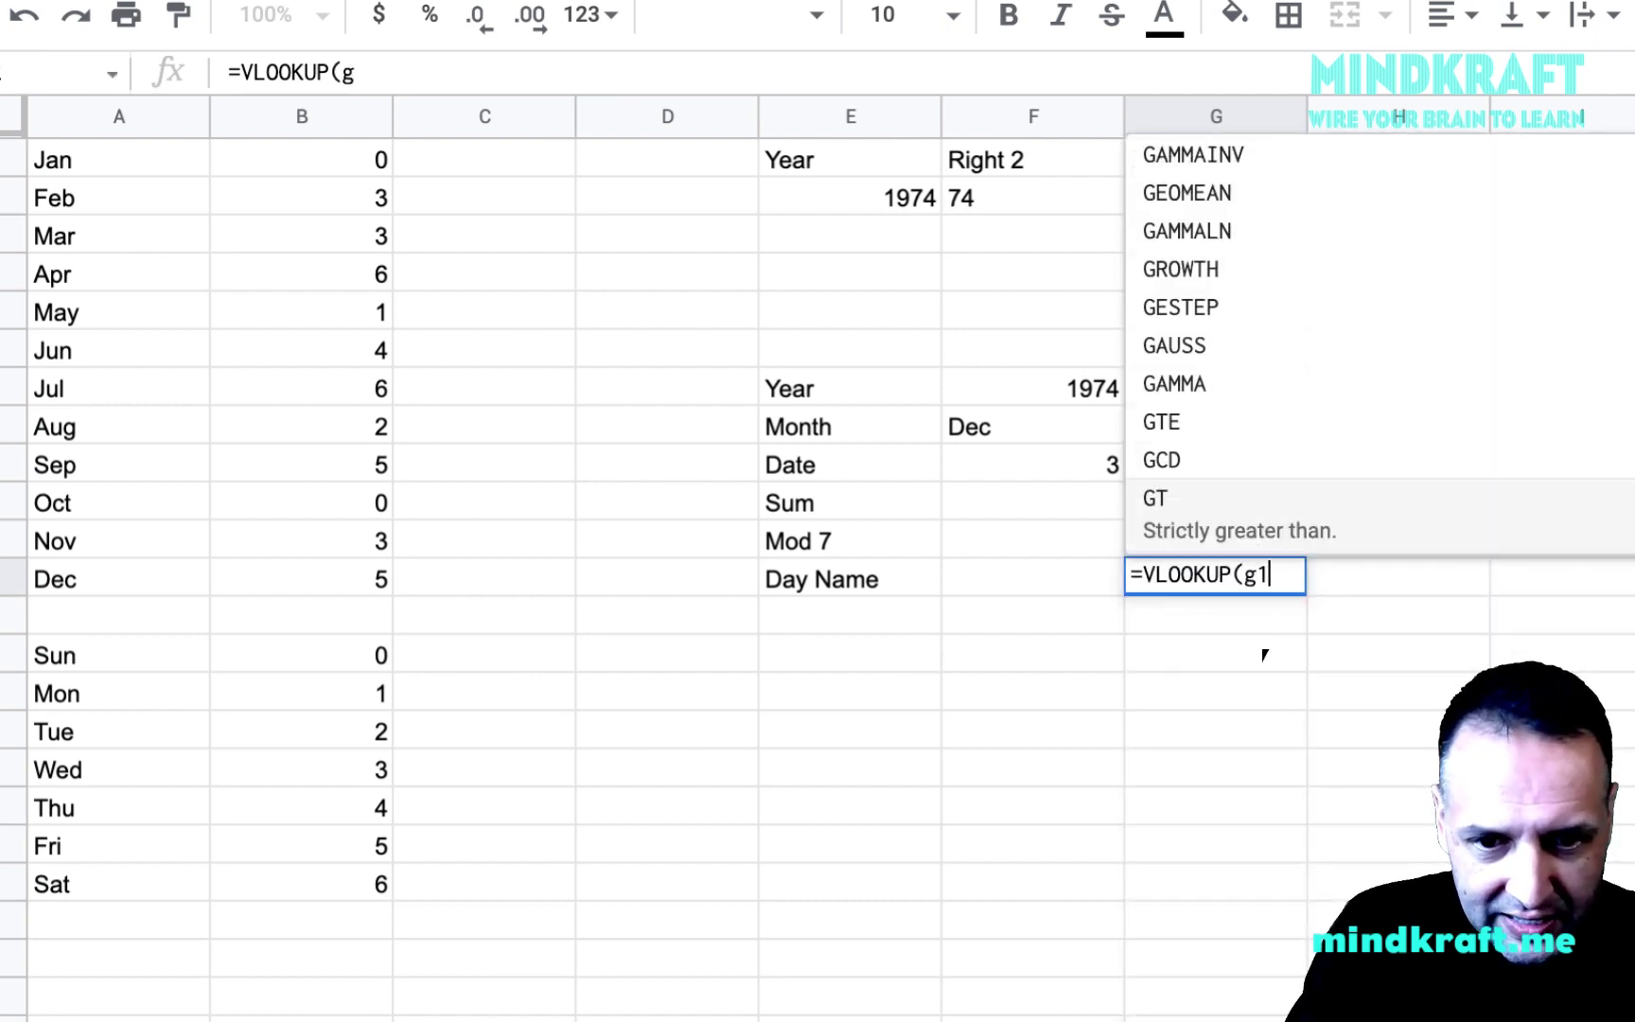
{"action": "type", "text": "1,"}
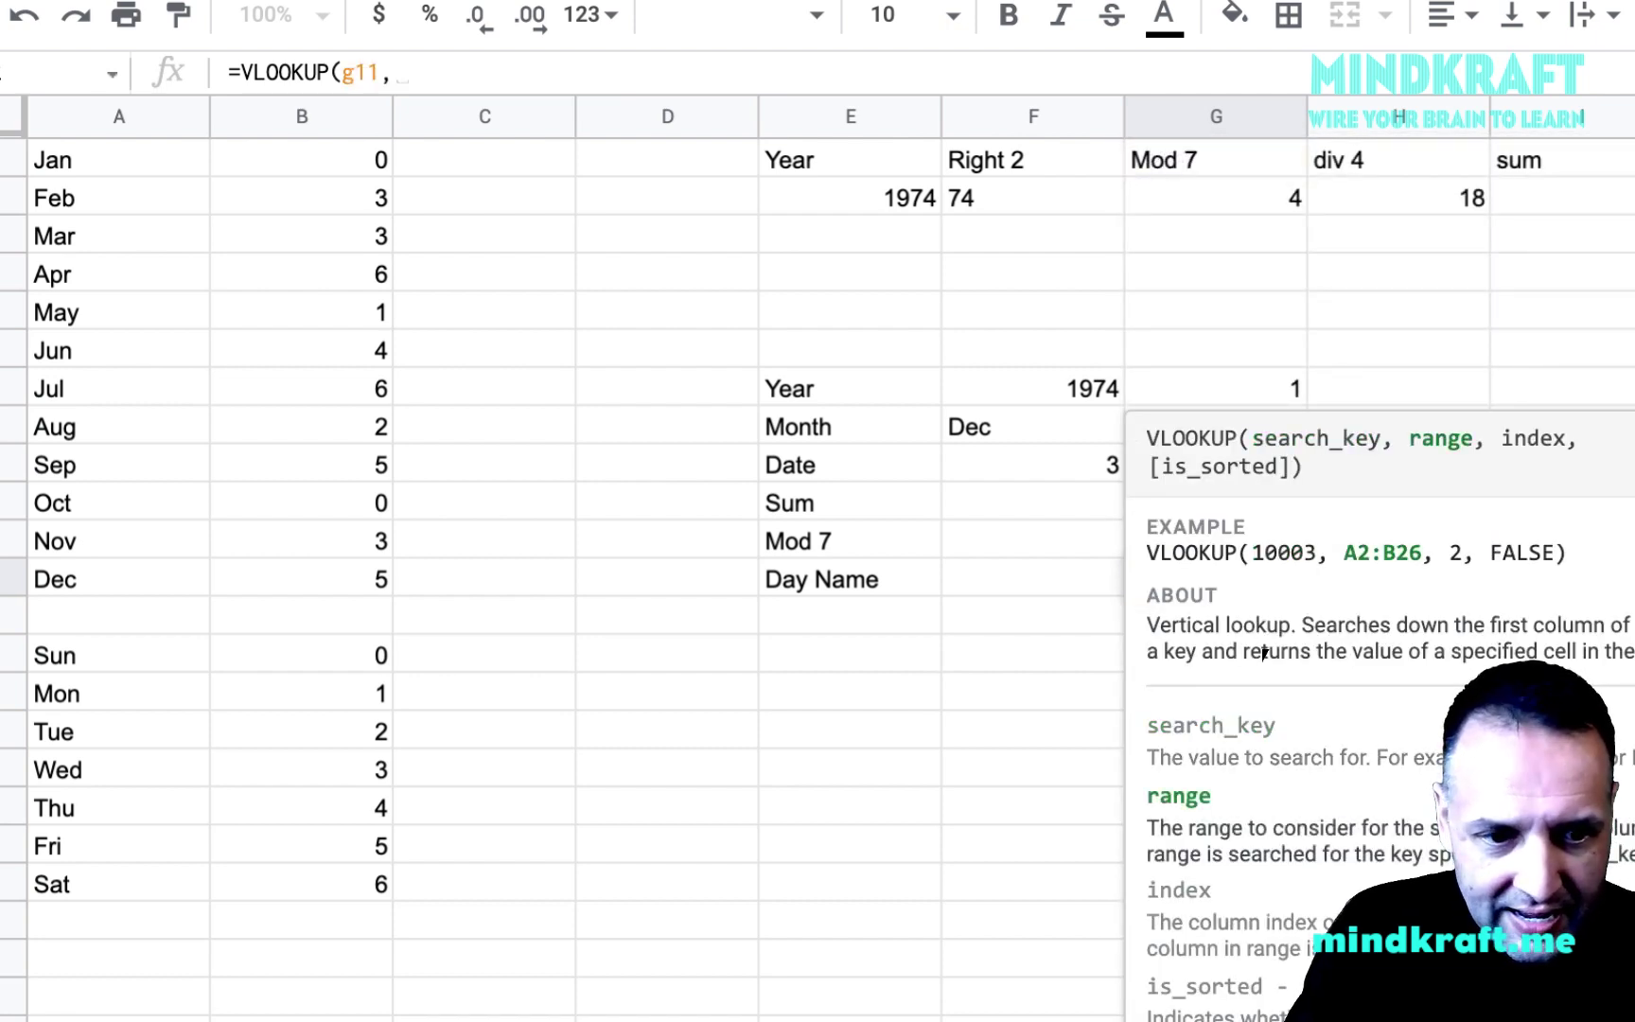
{"action": "left_click_drag", "start_coordinate": [72, 647], "coordinate": [264, 810]}
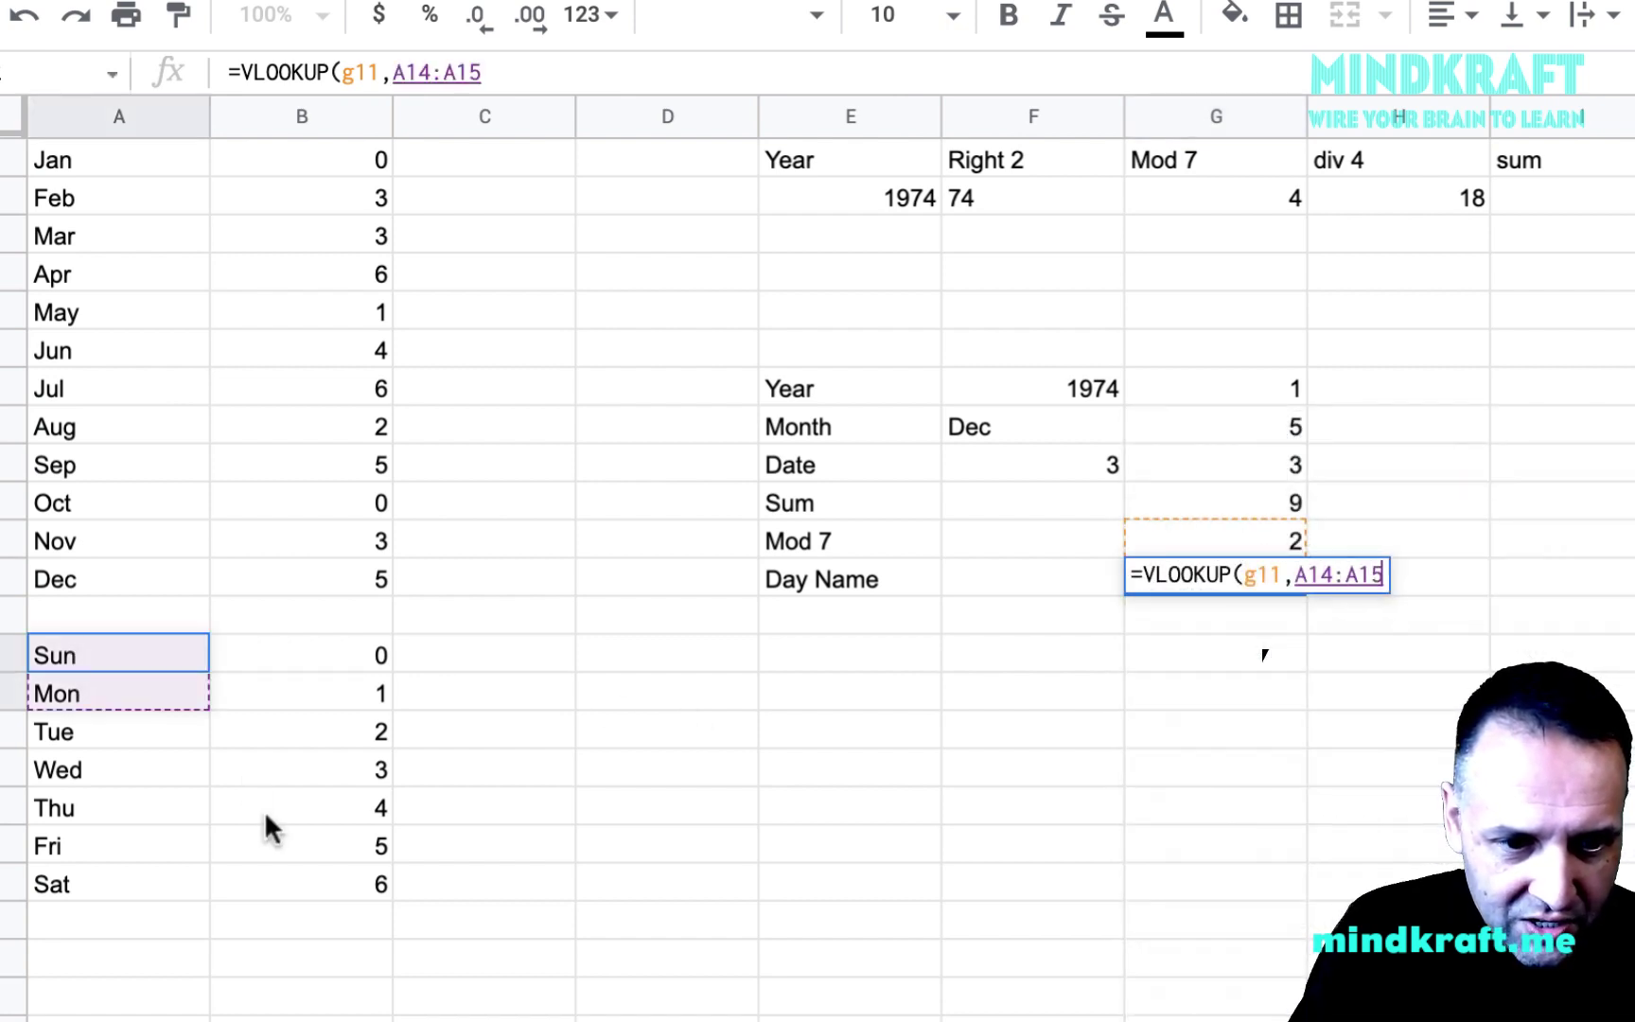
{"action": "left_click_drag", "start_coordinate": [298, 879], "coordinate": [298, 879]}
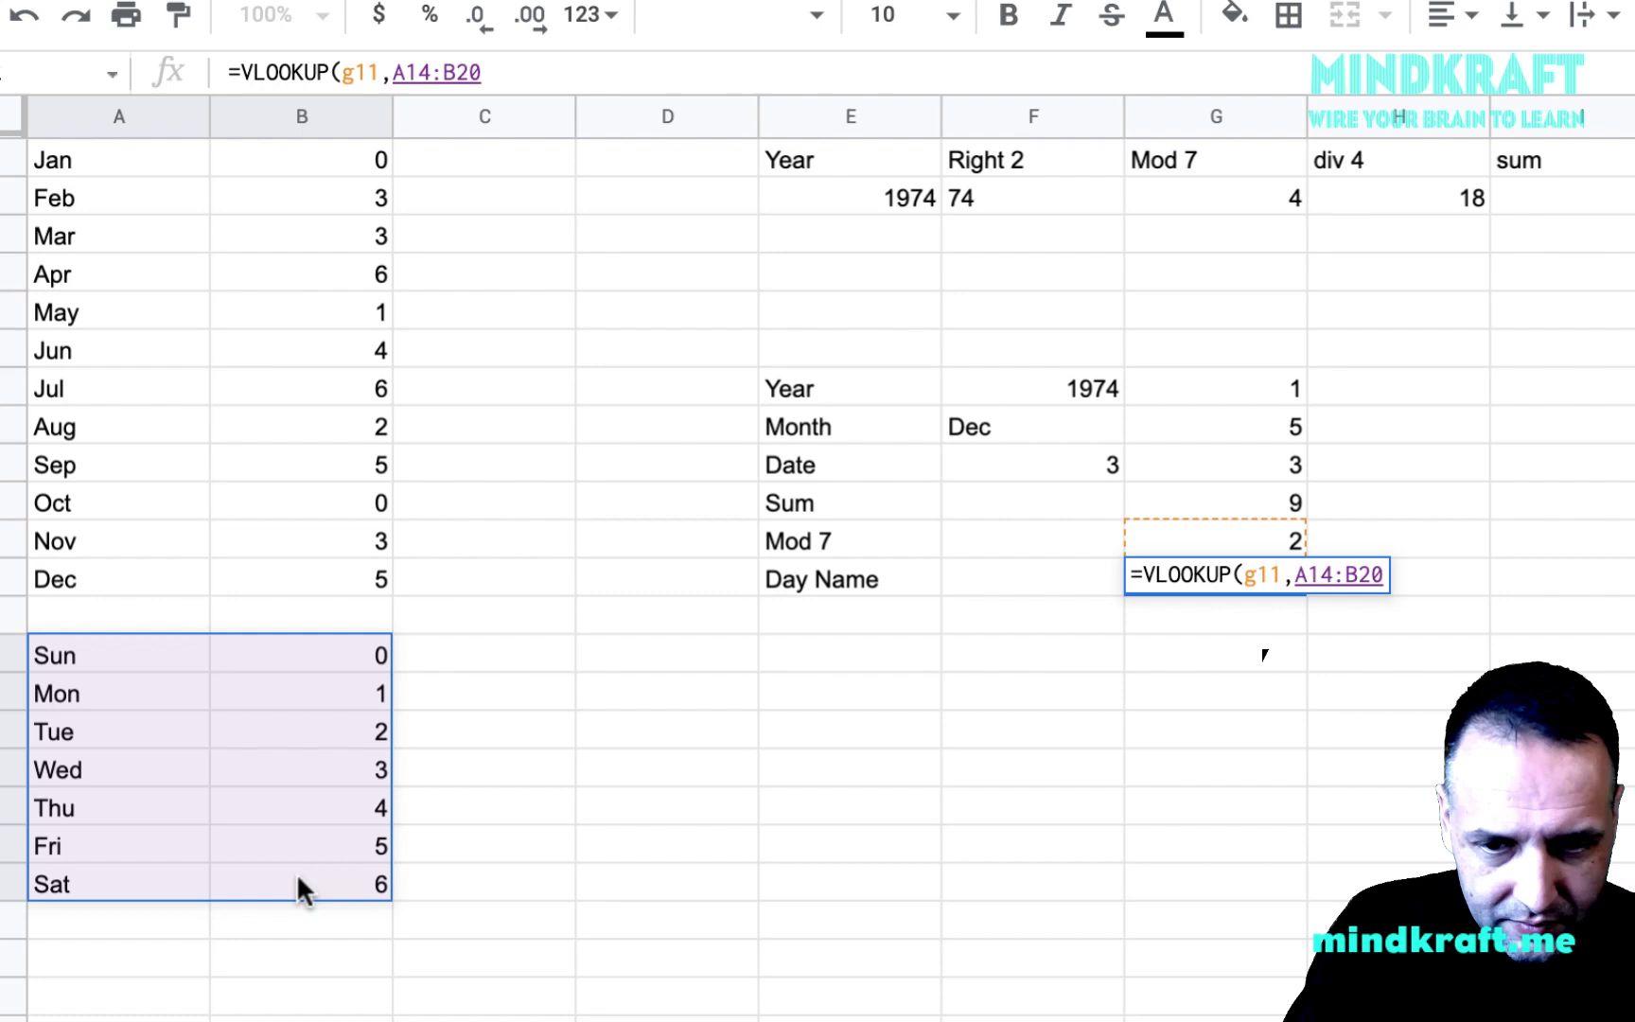
{"action": "type", "text": ","}
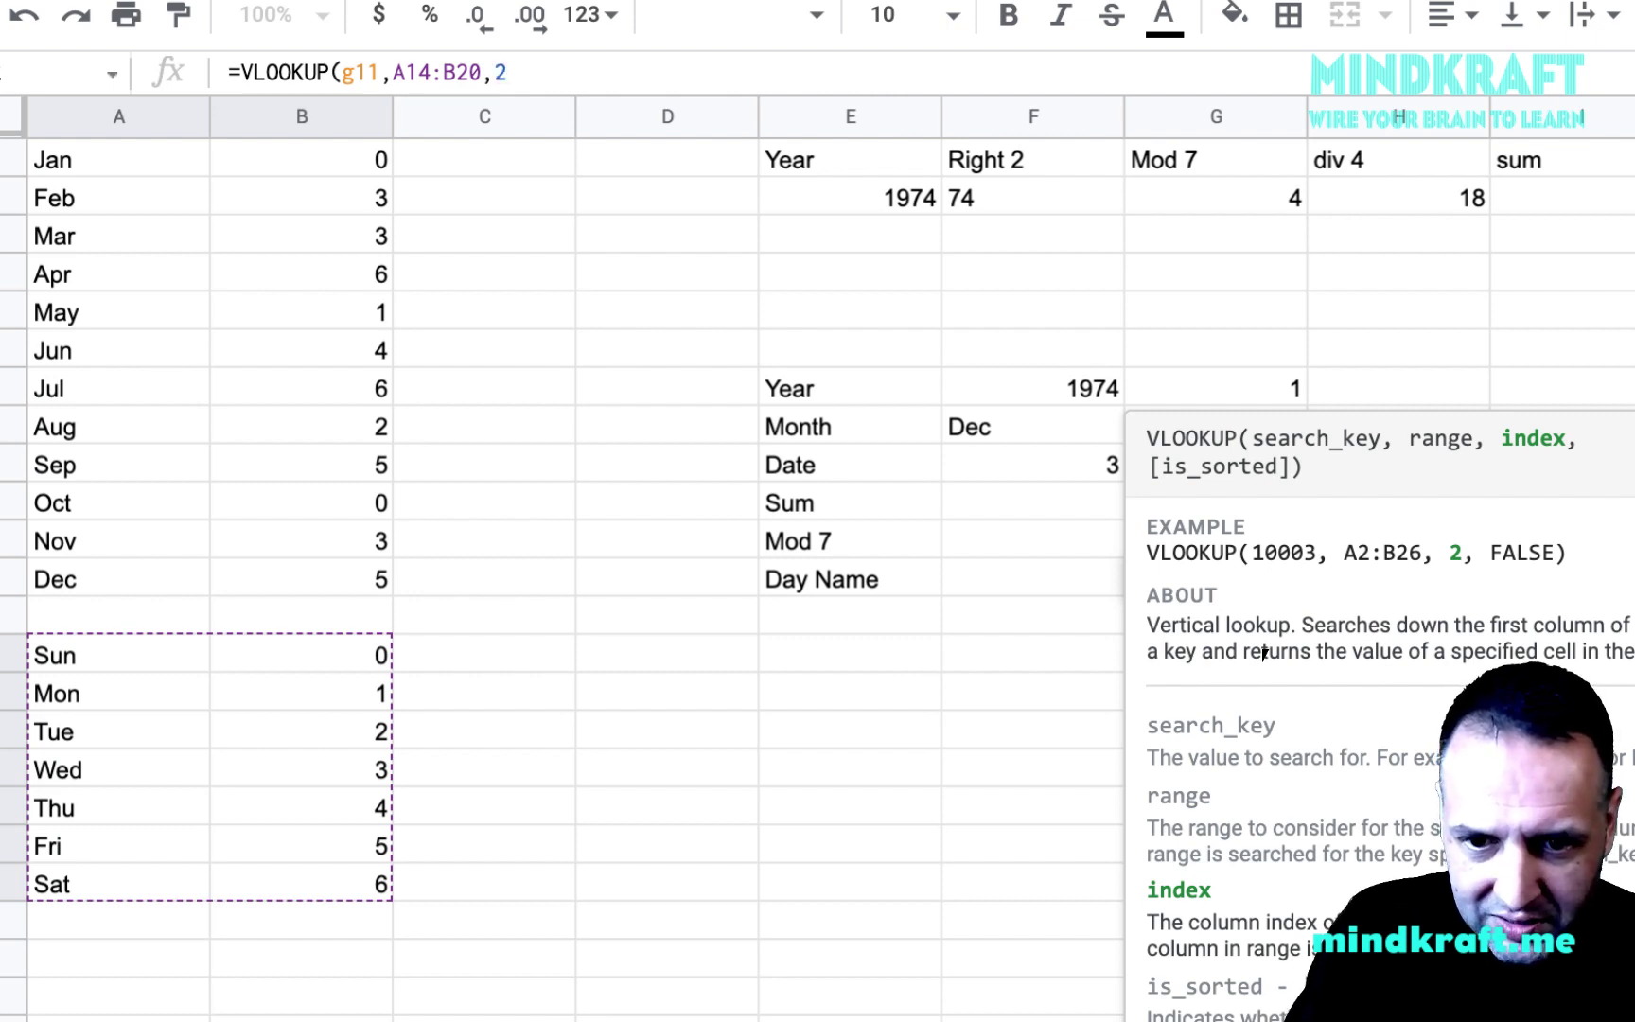
{"action": "type", "text": "2,false)"}
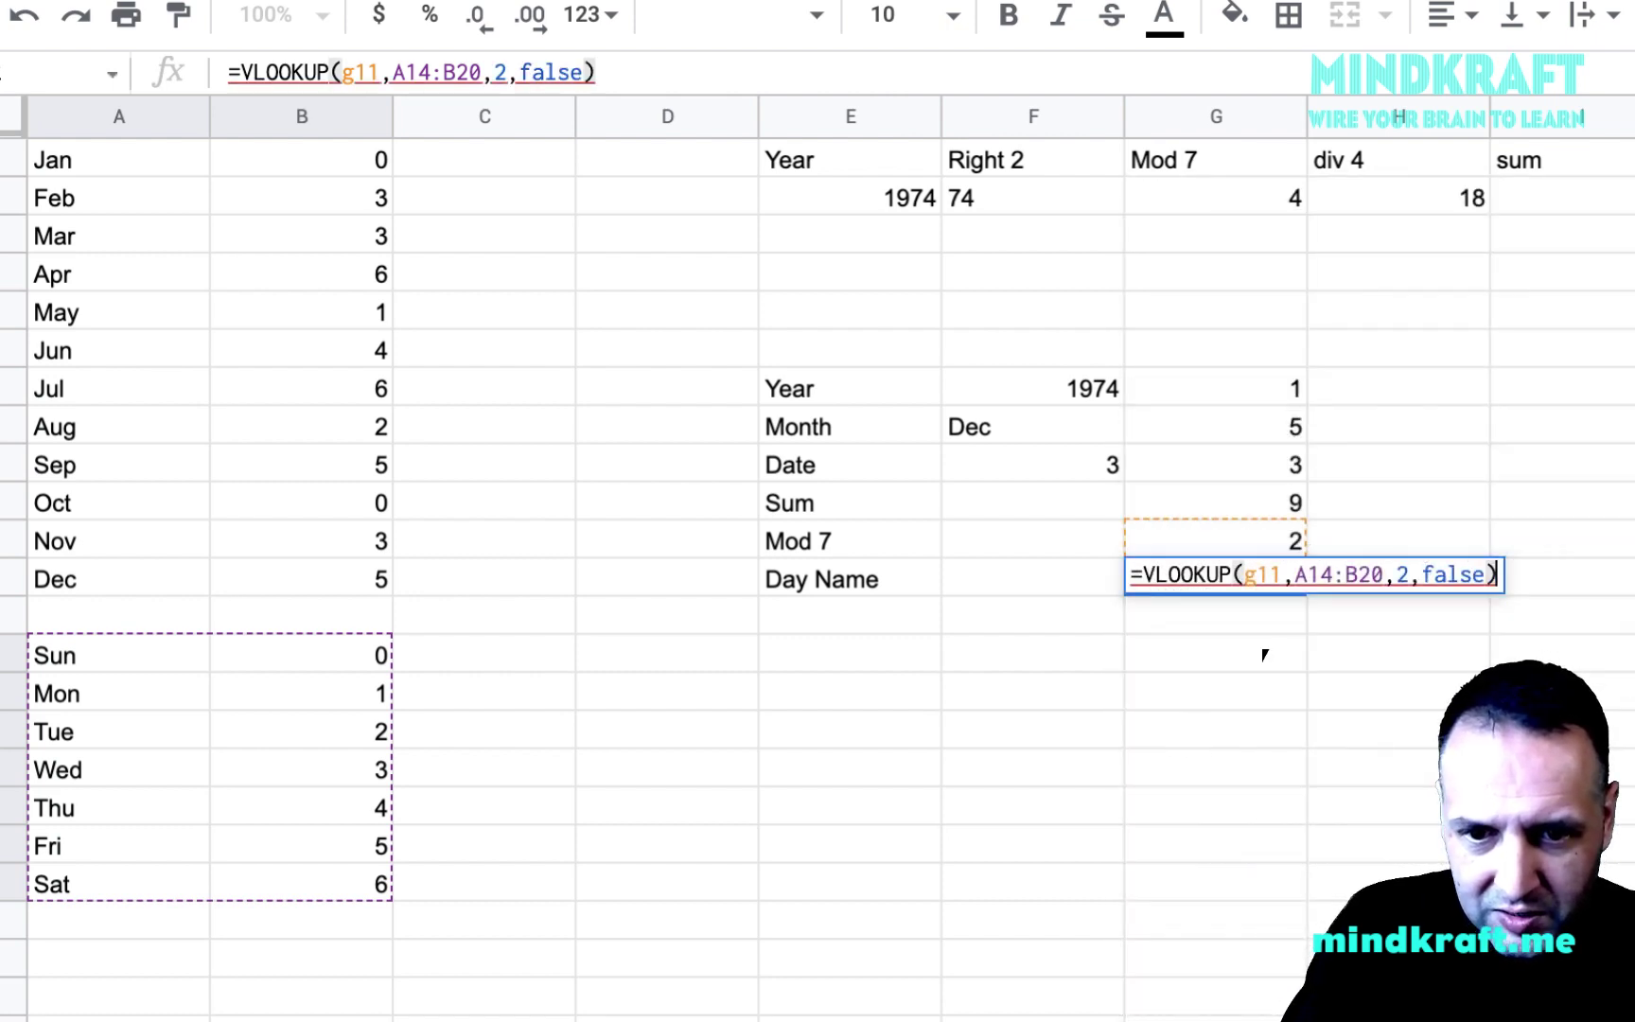
{"action": "key", "text": "Return"}
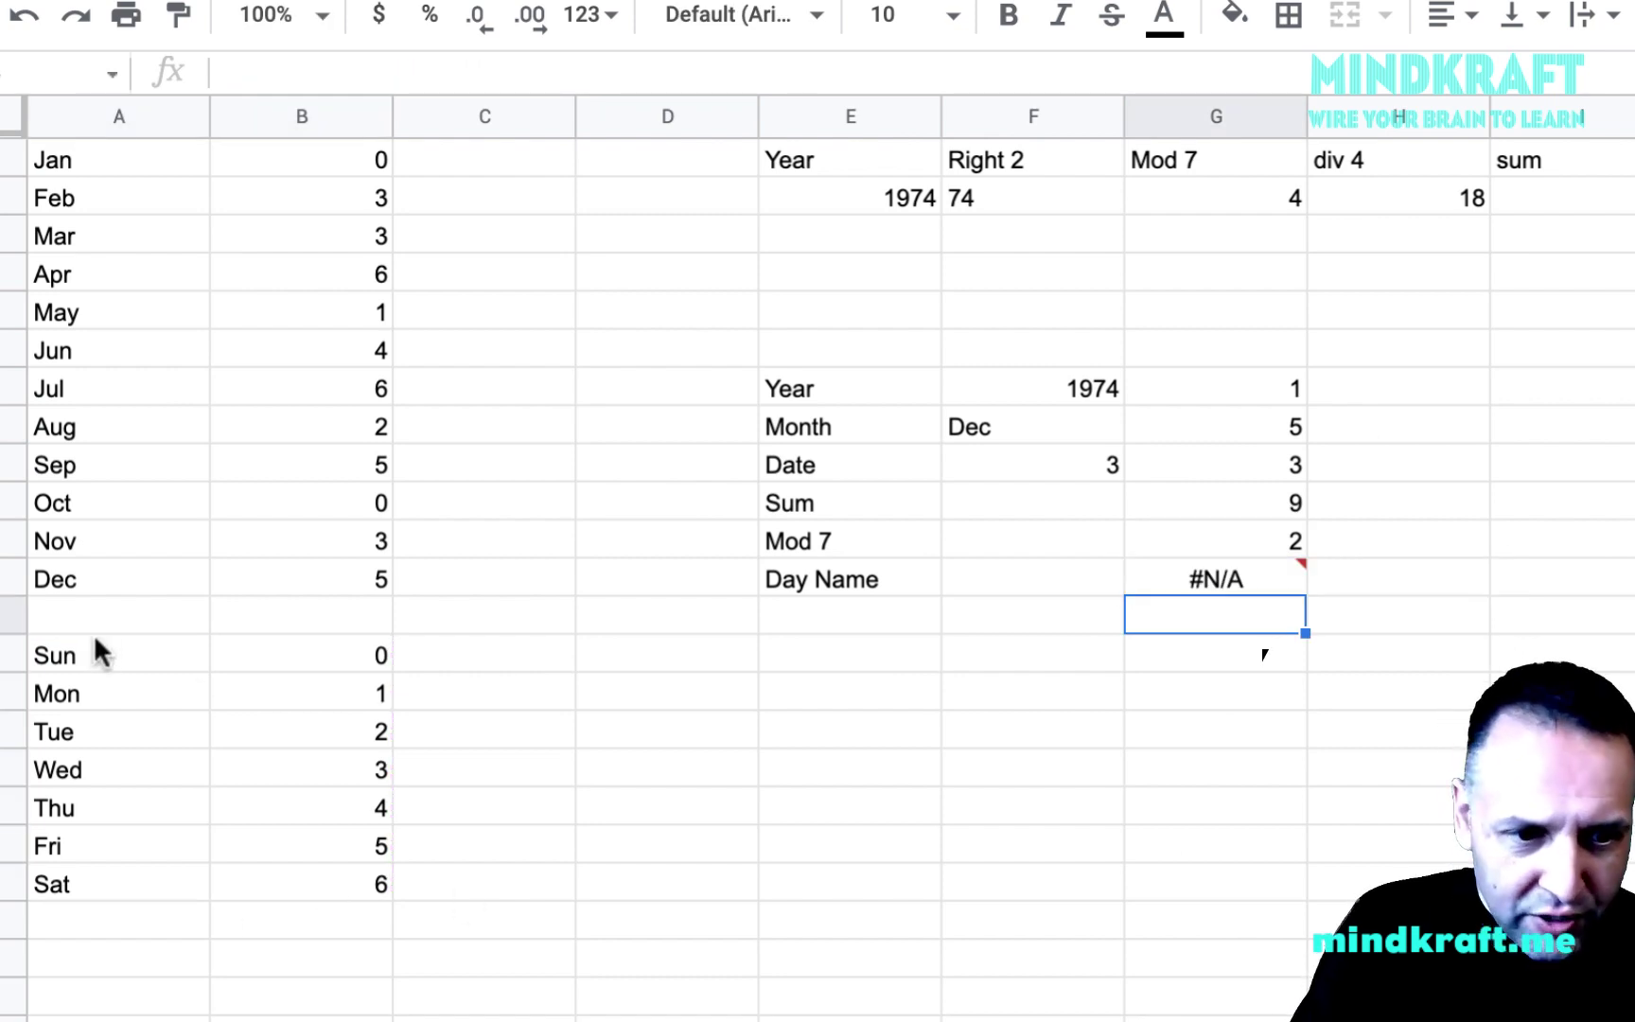
Rearrange the weekday table so the numbers come before the day names Sun–Sat.
{"action": "left_click_drag", "start_coordinate": [84, 648], "coordinate": [73, 876]}
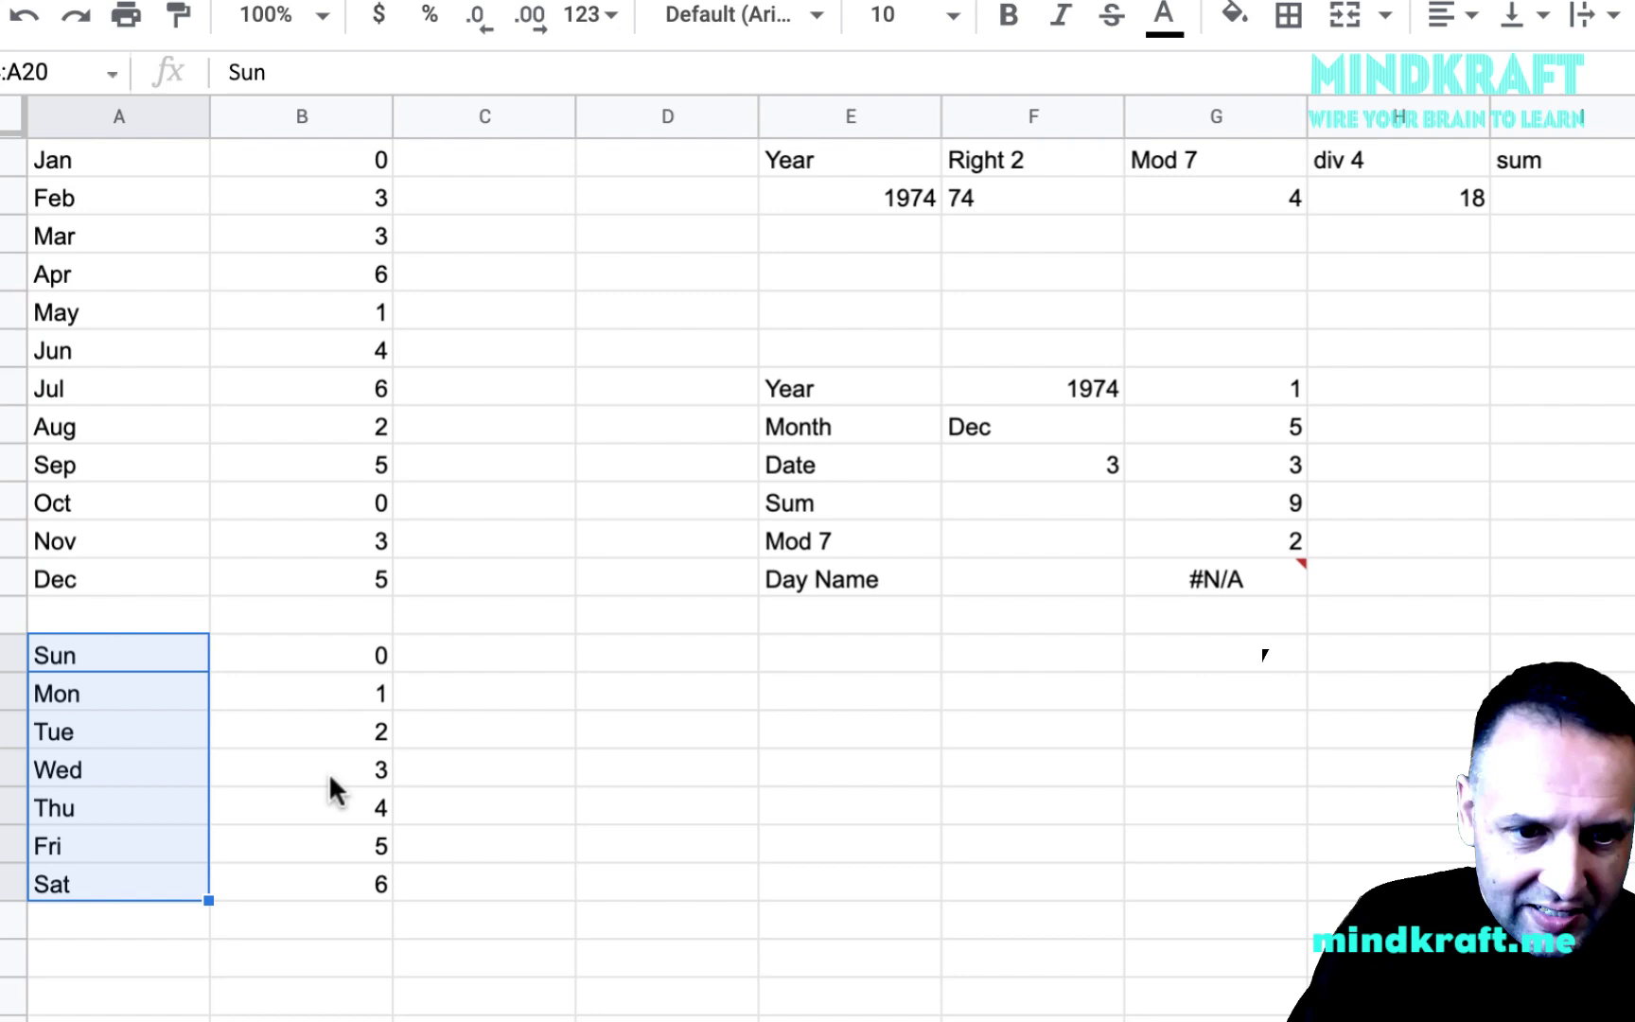
{"action": "key", "text": "ctrl+c"}
{"action": "left_click", "coordinate": [449, 653]}
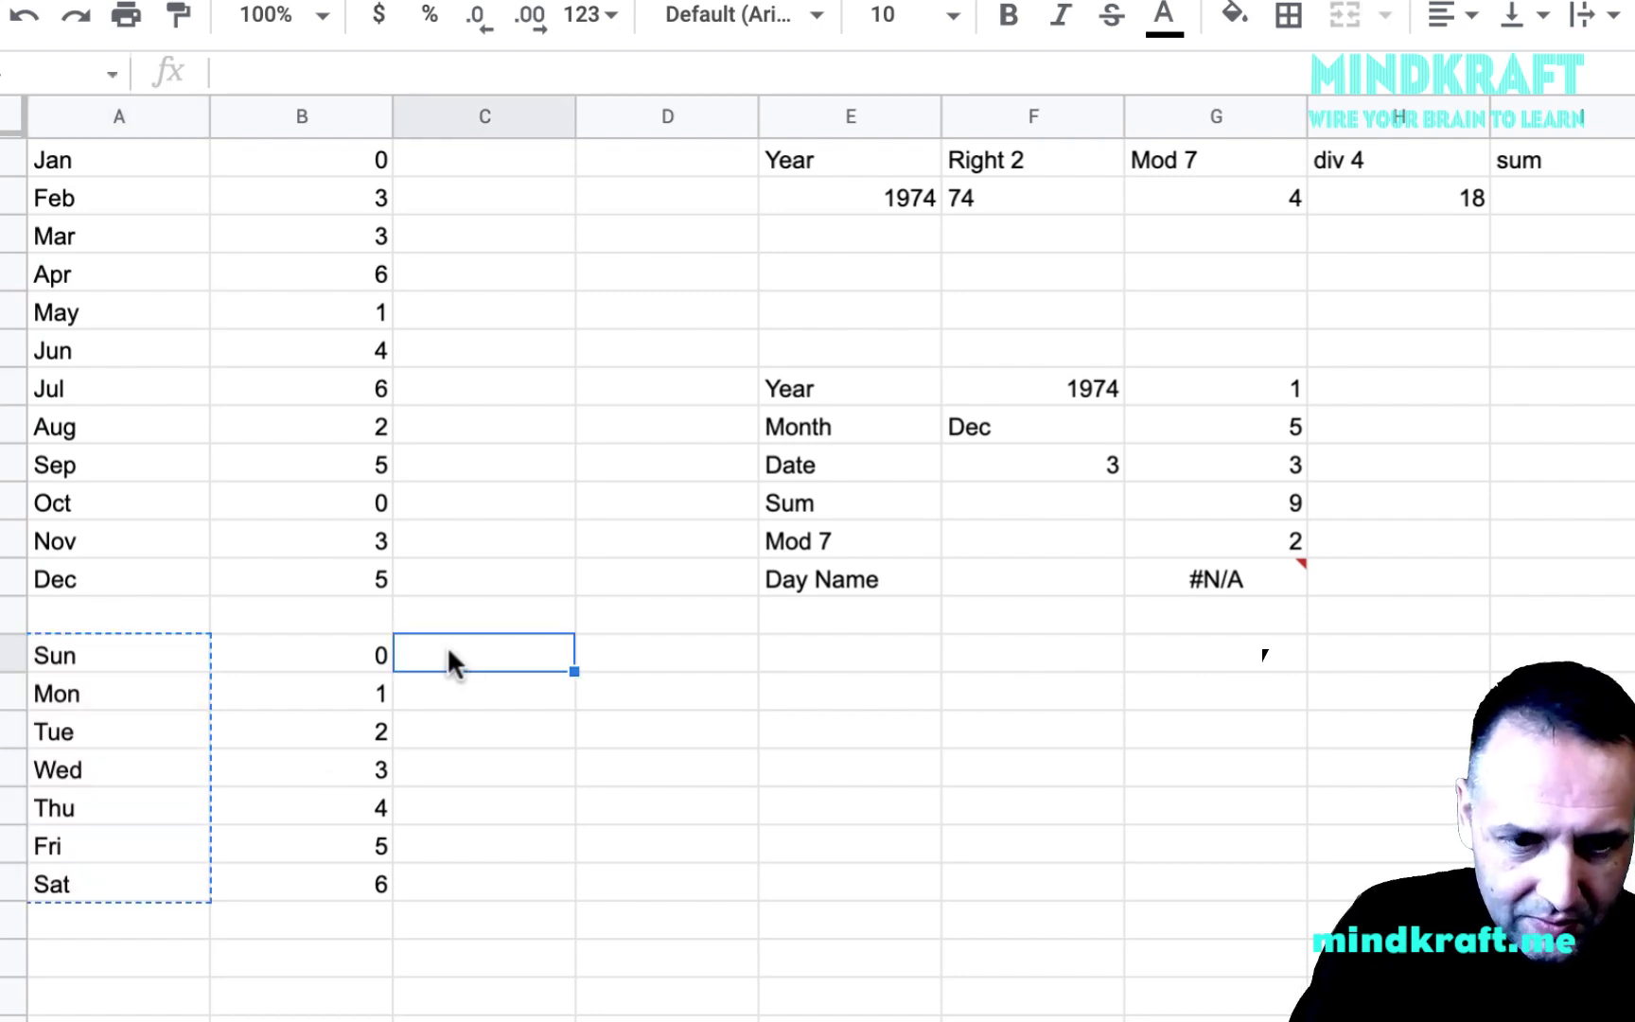
{"action": "key", "text": "ctrl+v"}
{"action": "left_click_drag", "start_coordinate": [338, 648], "coordinate": [434, 895]}
{"action": "key", "text": "ctrl+c"}
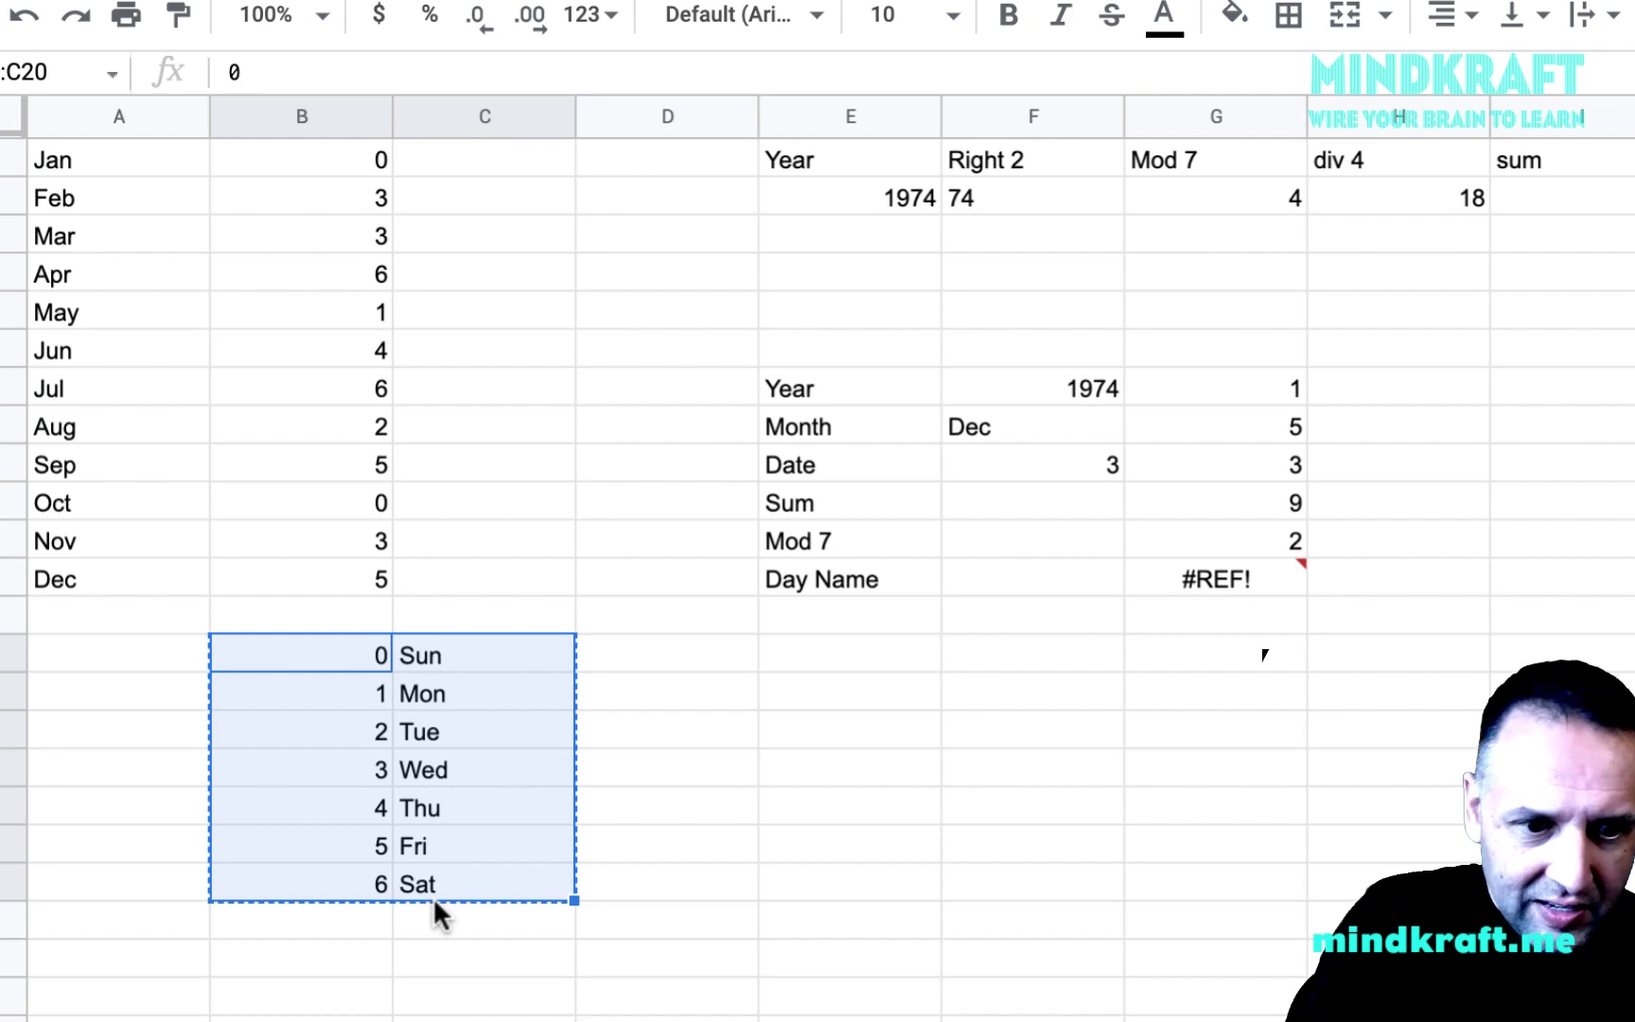
{"action": "left_click", "coordinate": [69, 656]}
{"action": "key", "text": "ctrl+v"}
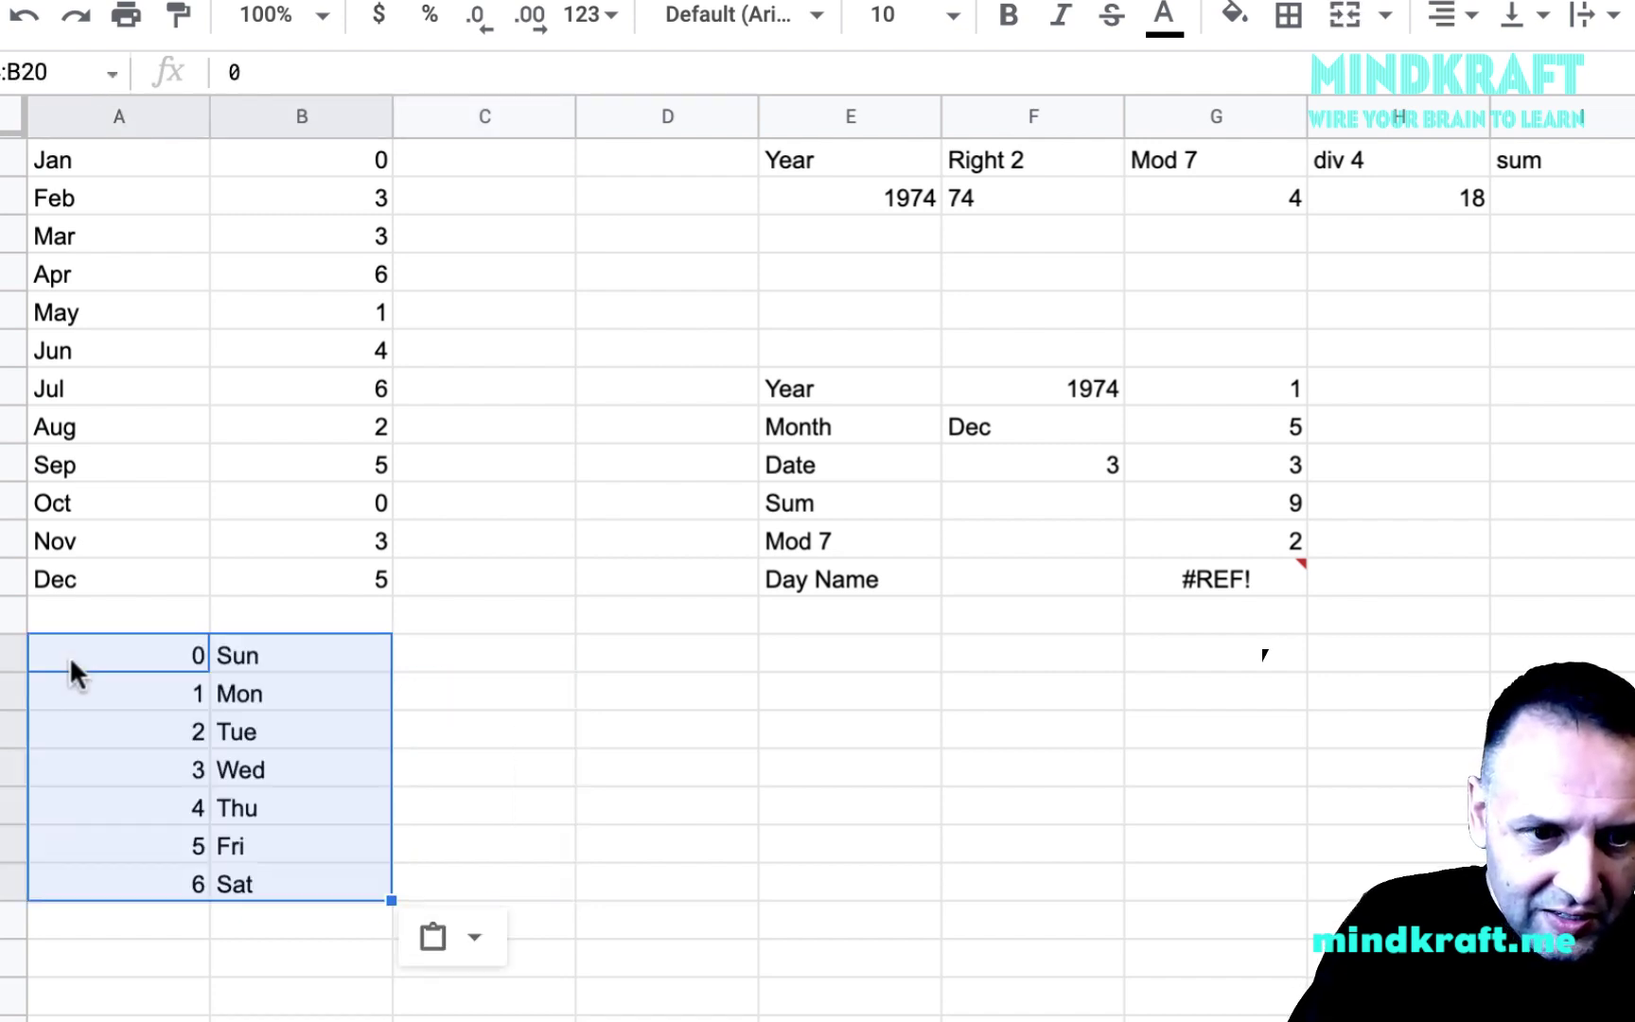
{"action": "left_click", "coordinate": [126, 656]}
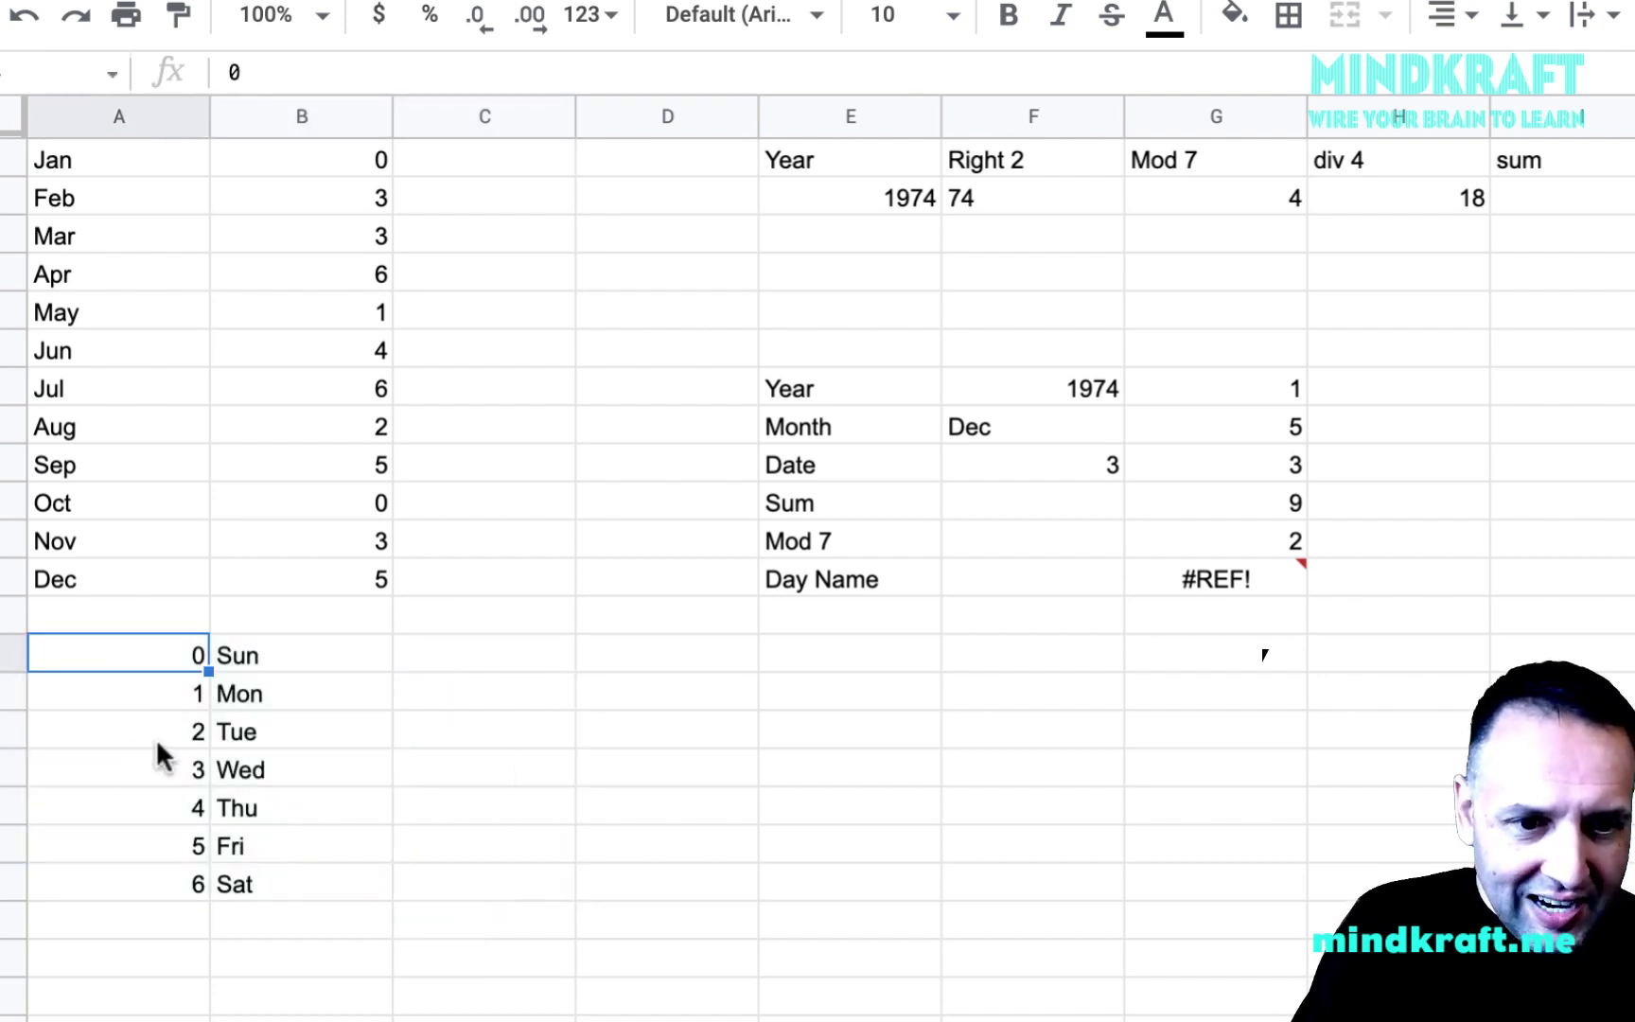
{"action": "left_click", "coordinate": [150, 702]}
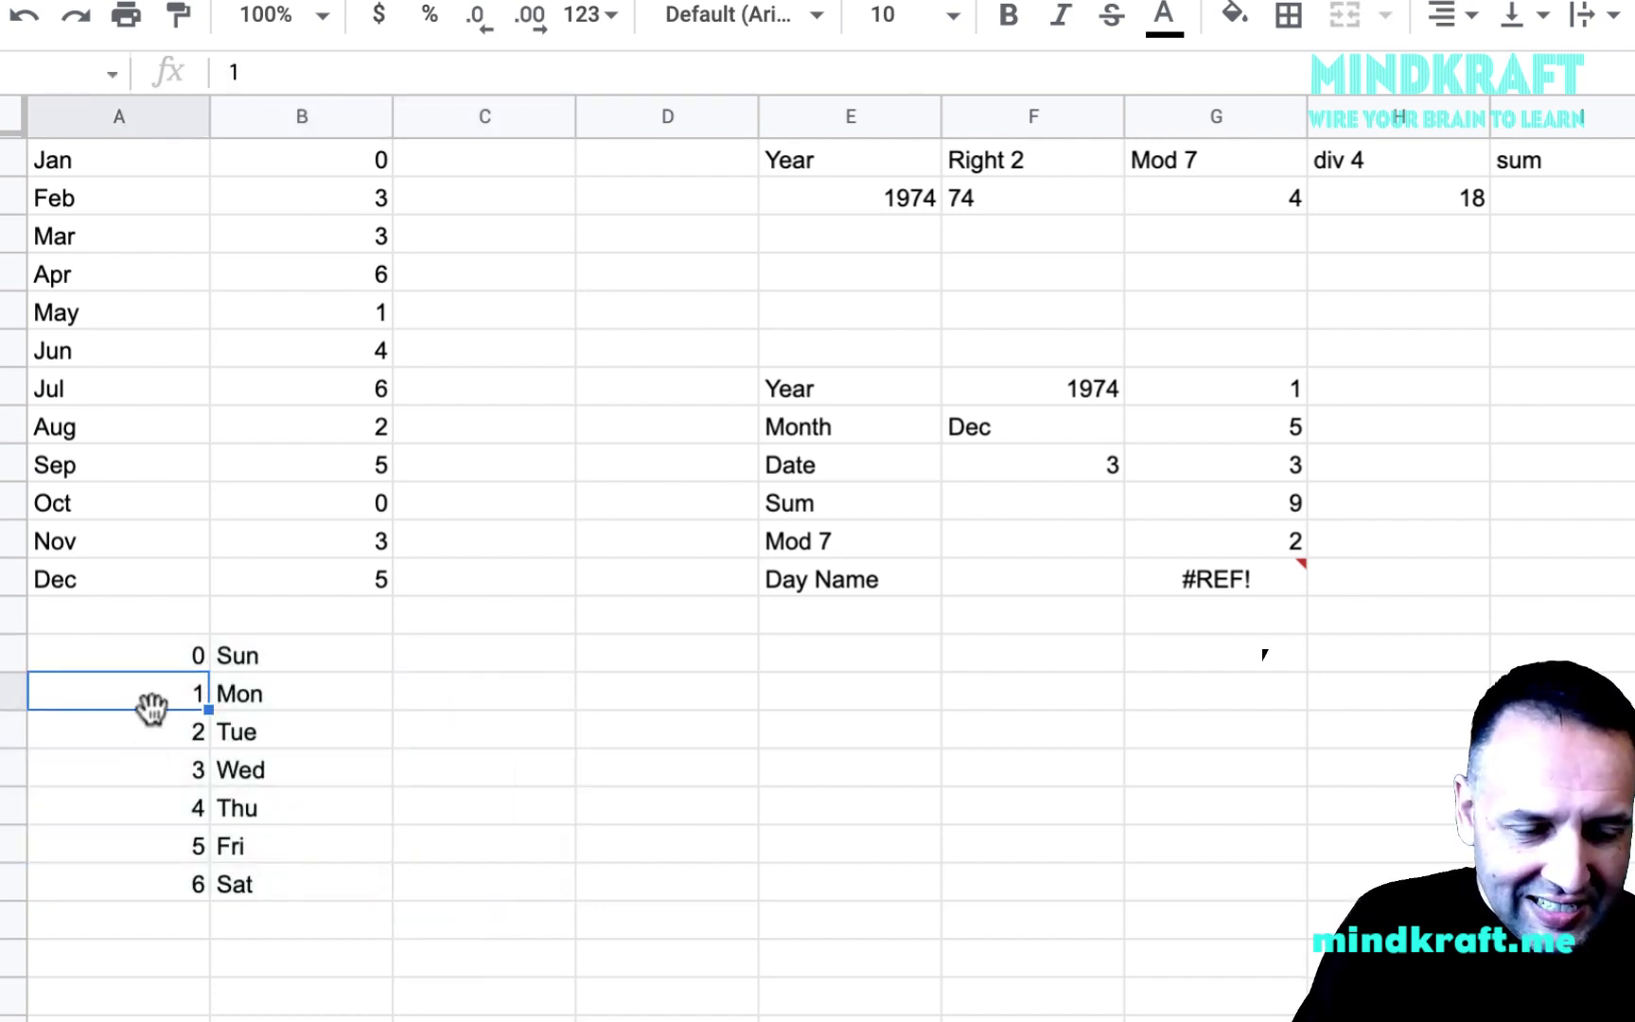
Correct the Day Name lookup range to A14:B20 so G12 returns Tue.
{"action": "left_click", "coordinate": [1226, 579]}
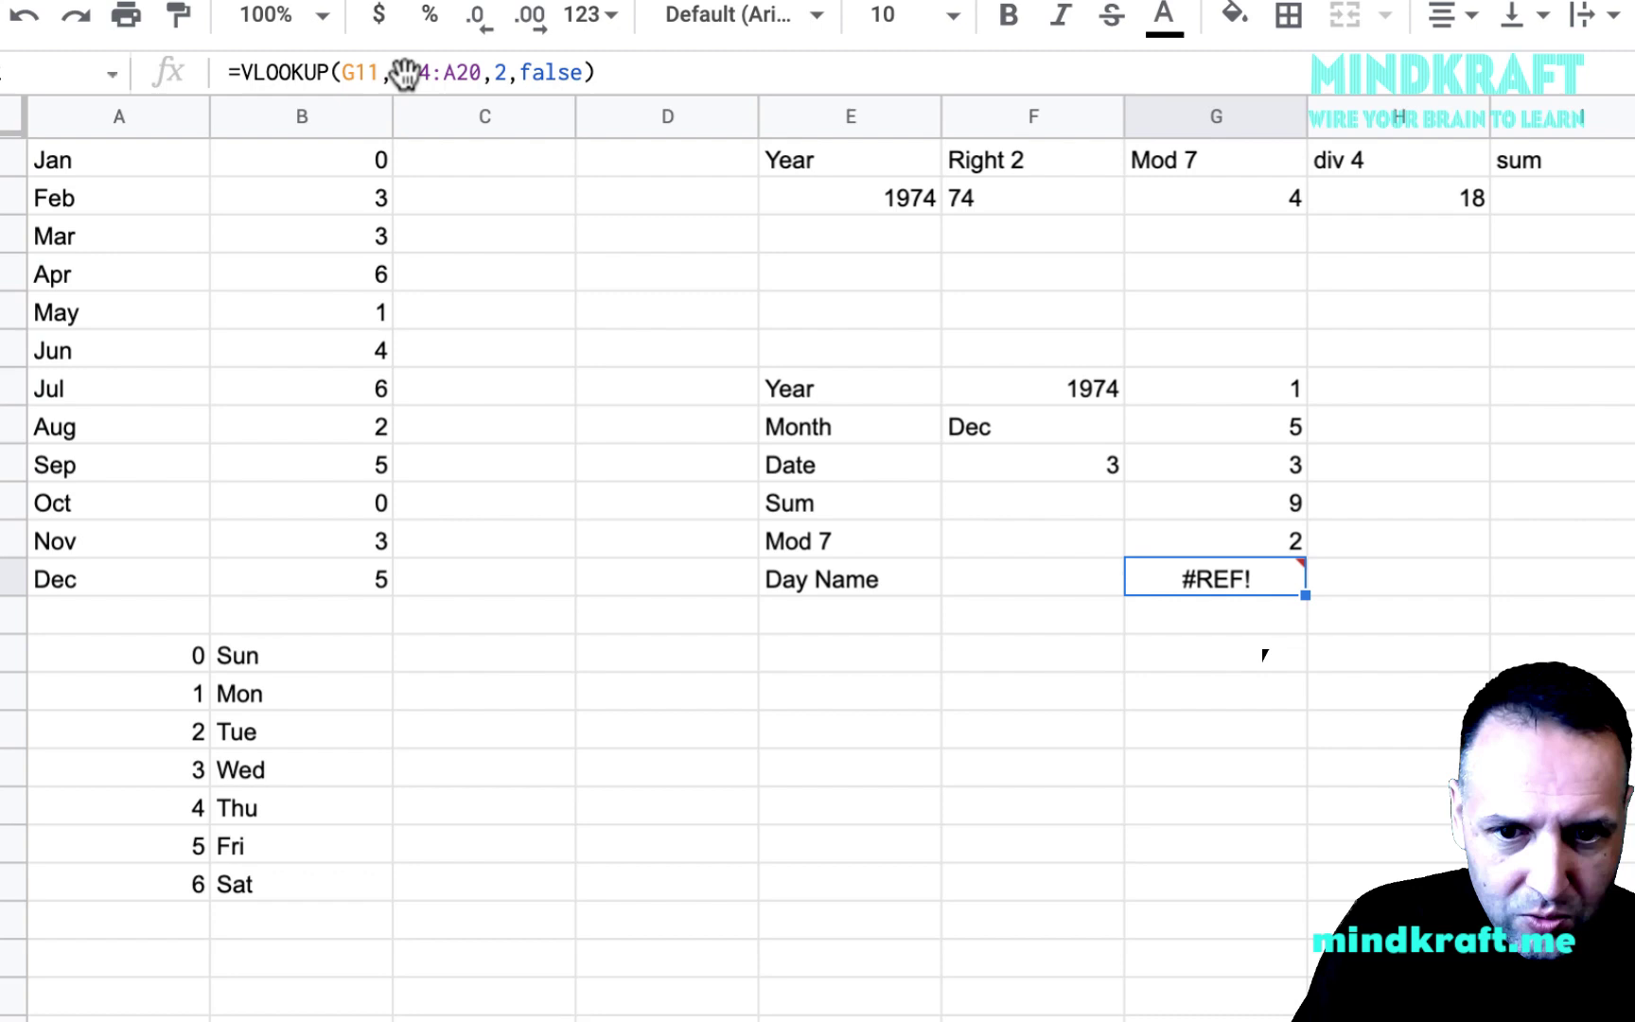
{"action": "left_click", "coordinate": [1242, 540]}
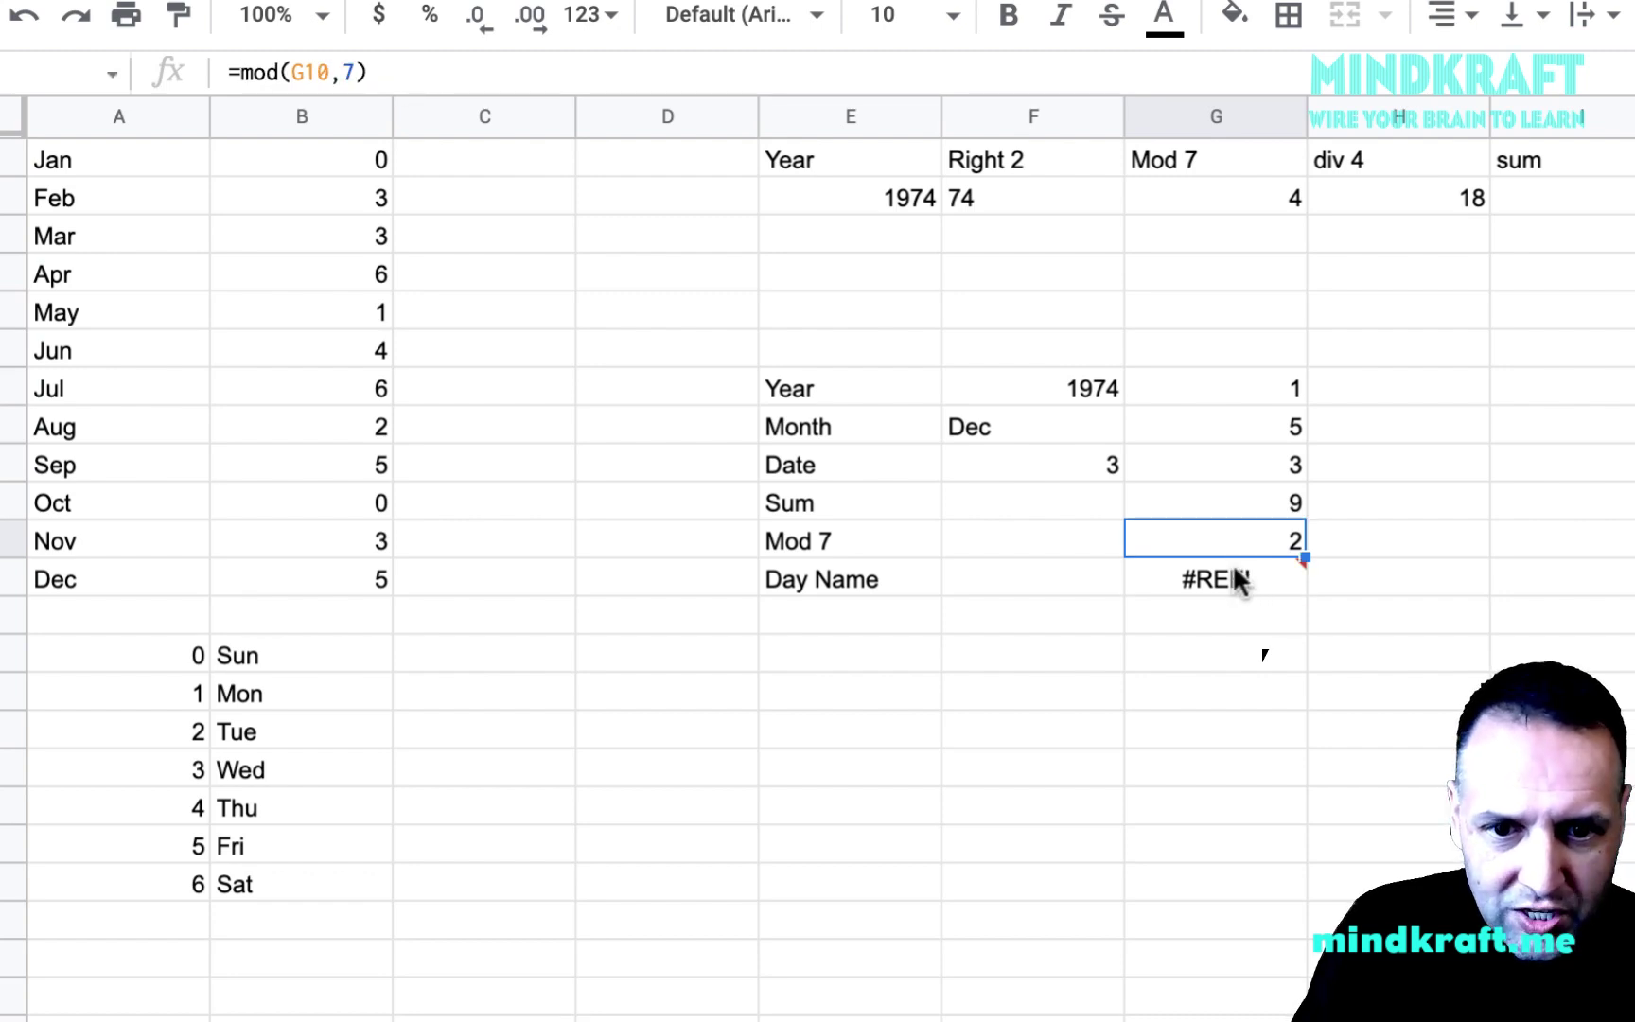
{"action": "left_click", "coordinate": [1239, 579]}
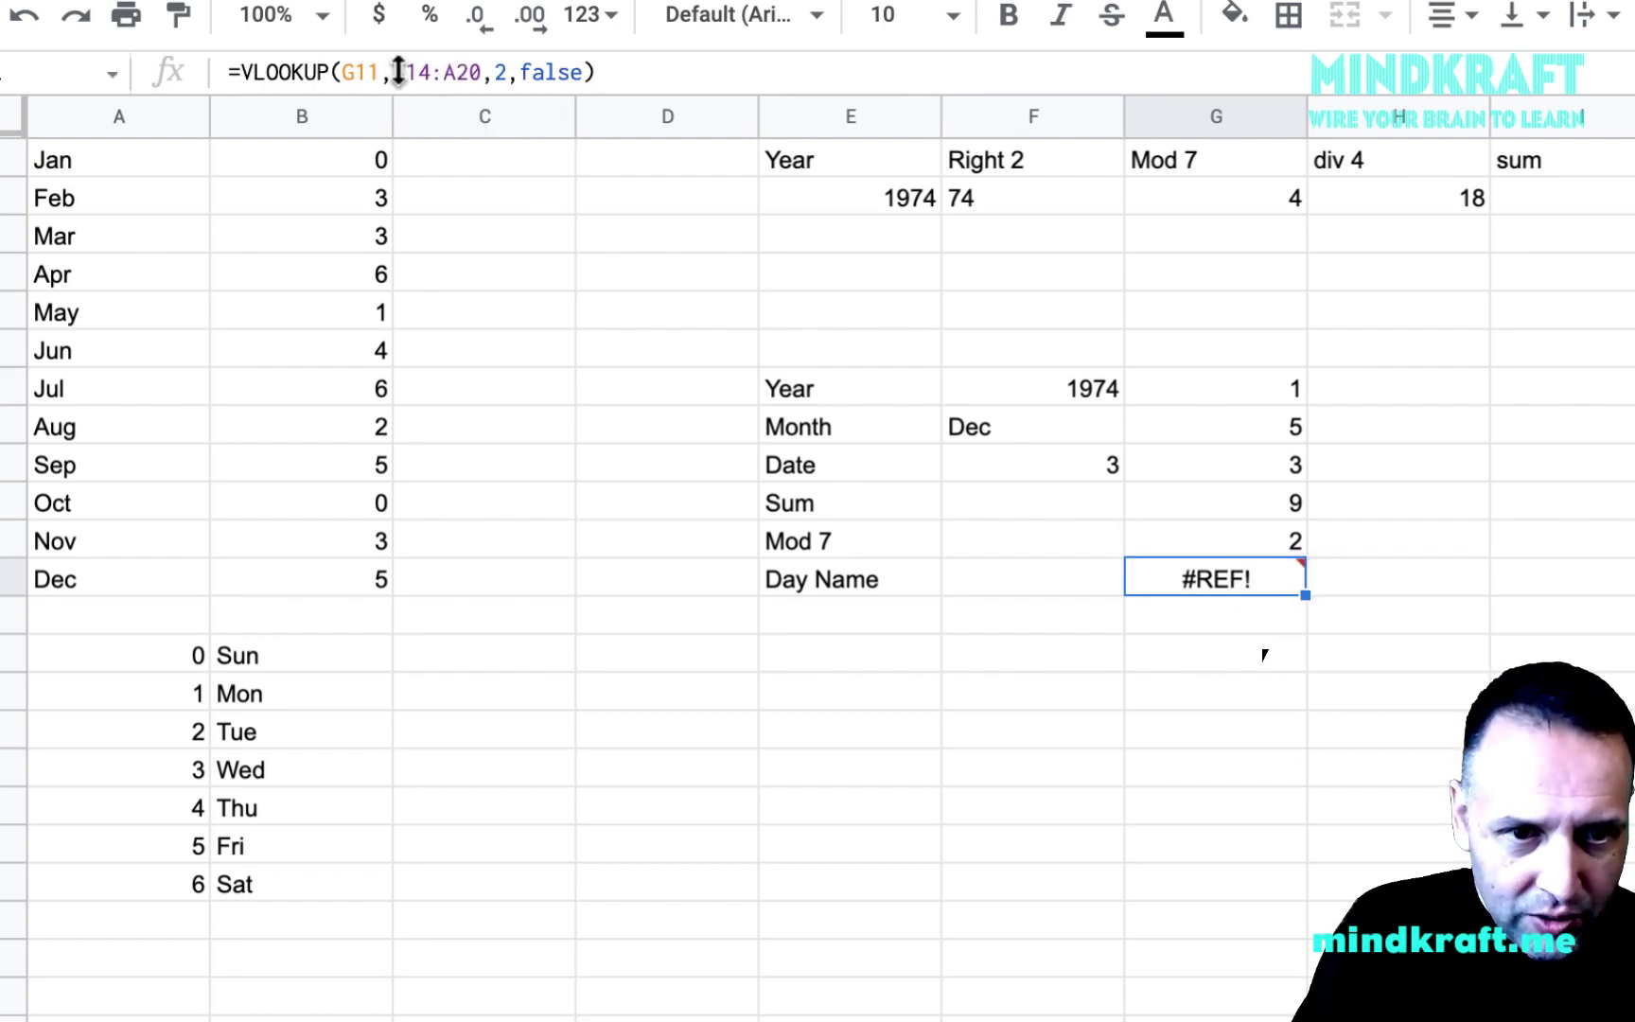
{"action": "left_click", "coordinate": [468, 74]}
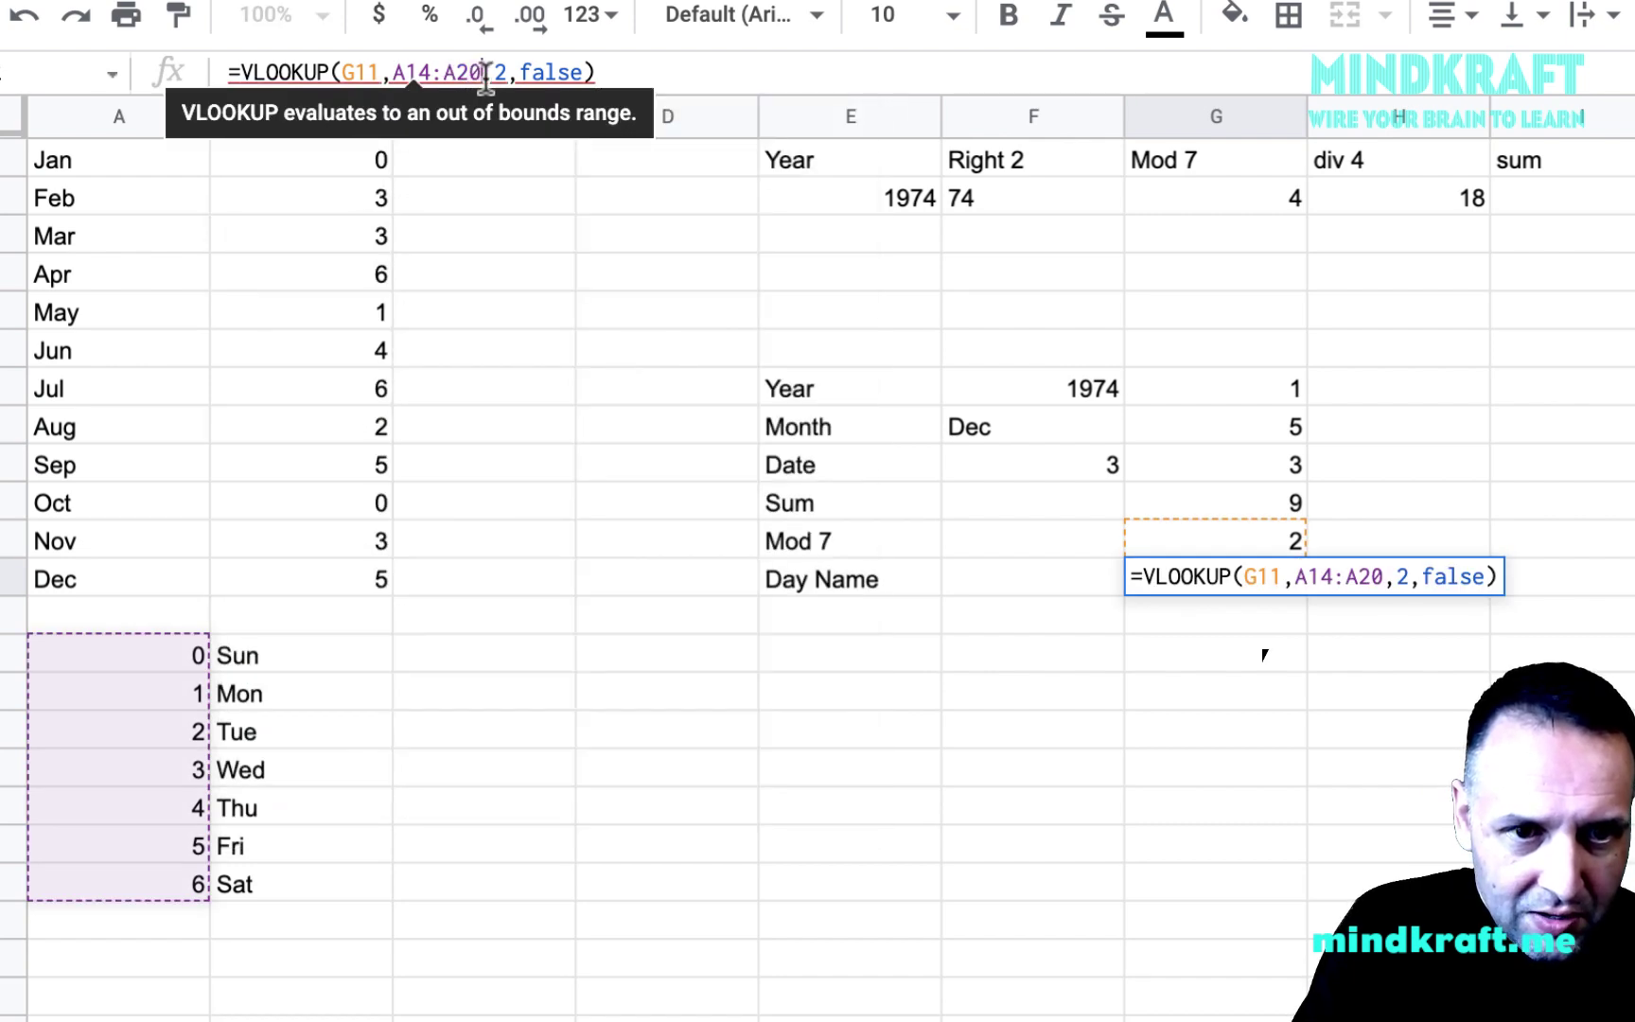
{"action": "left_click_drag", "start_coordinate": [395, 73], "coordinate": [480, 76]}
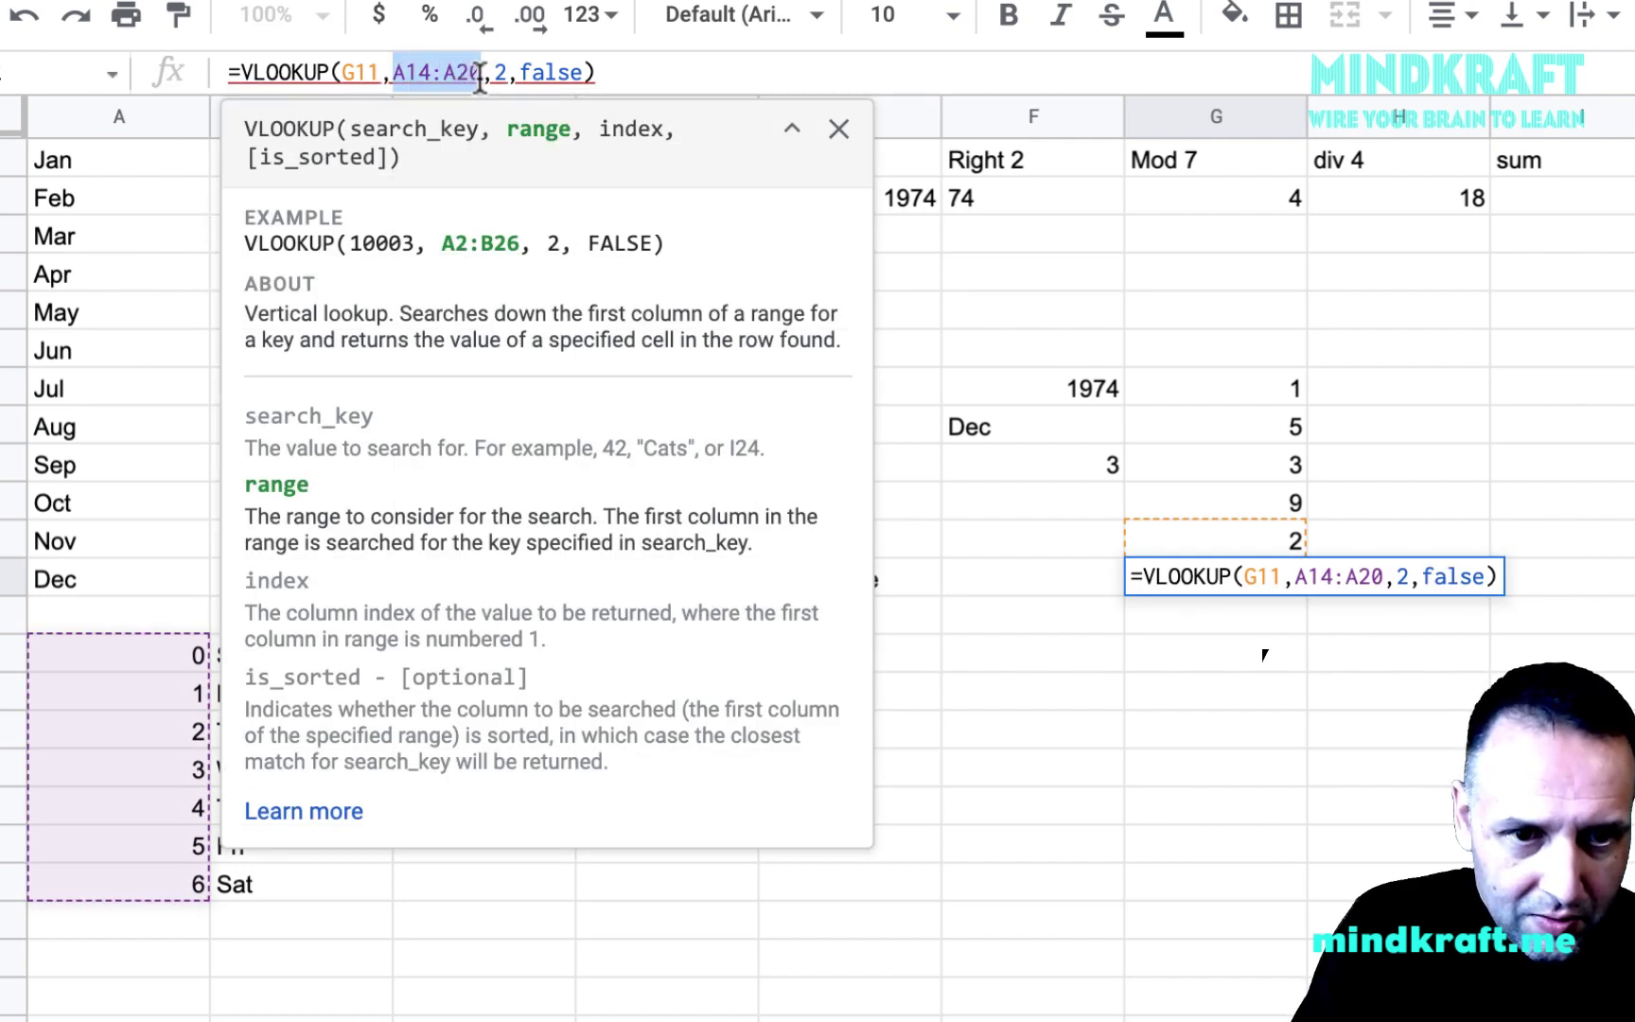
{"action": "key", "text": "BackSpace"}
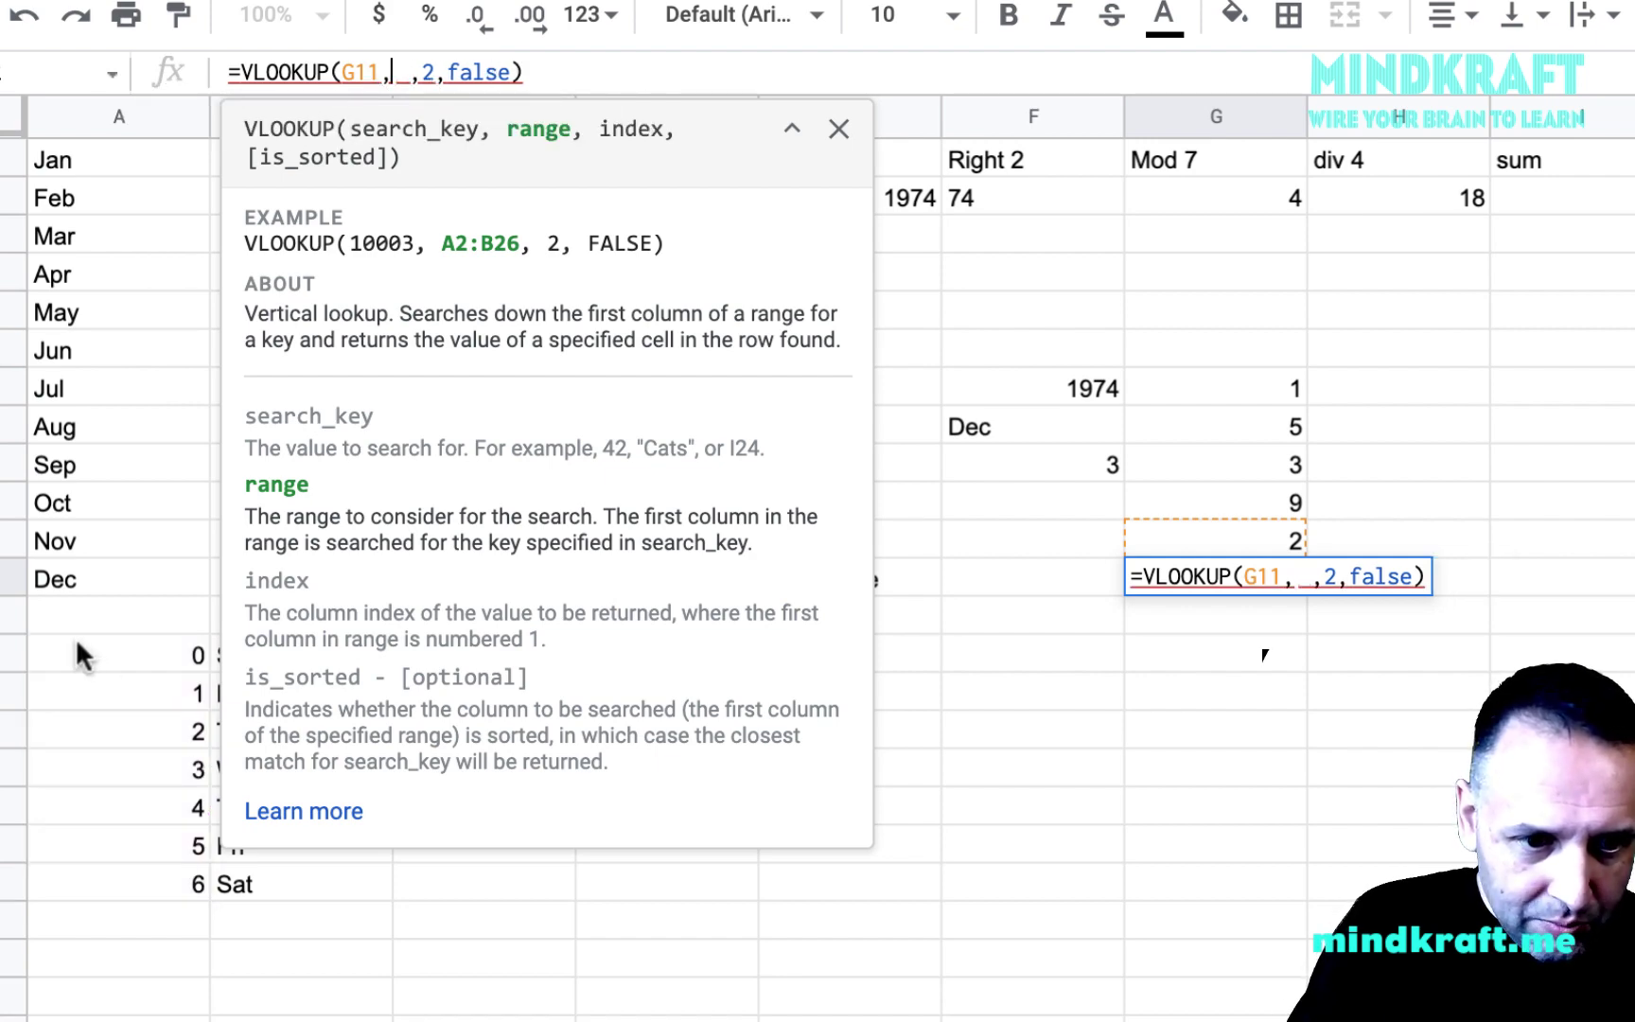
{"action": "left_click_drag", "start_coordinate": [80, 655], "coordinate": [265, 888]}
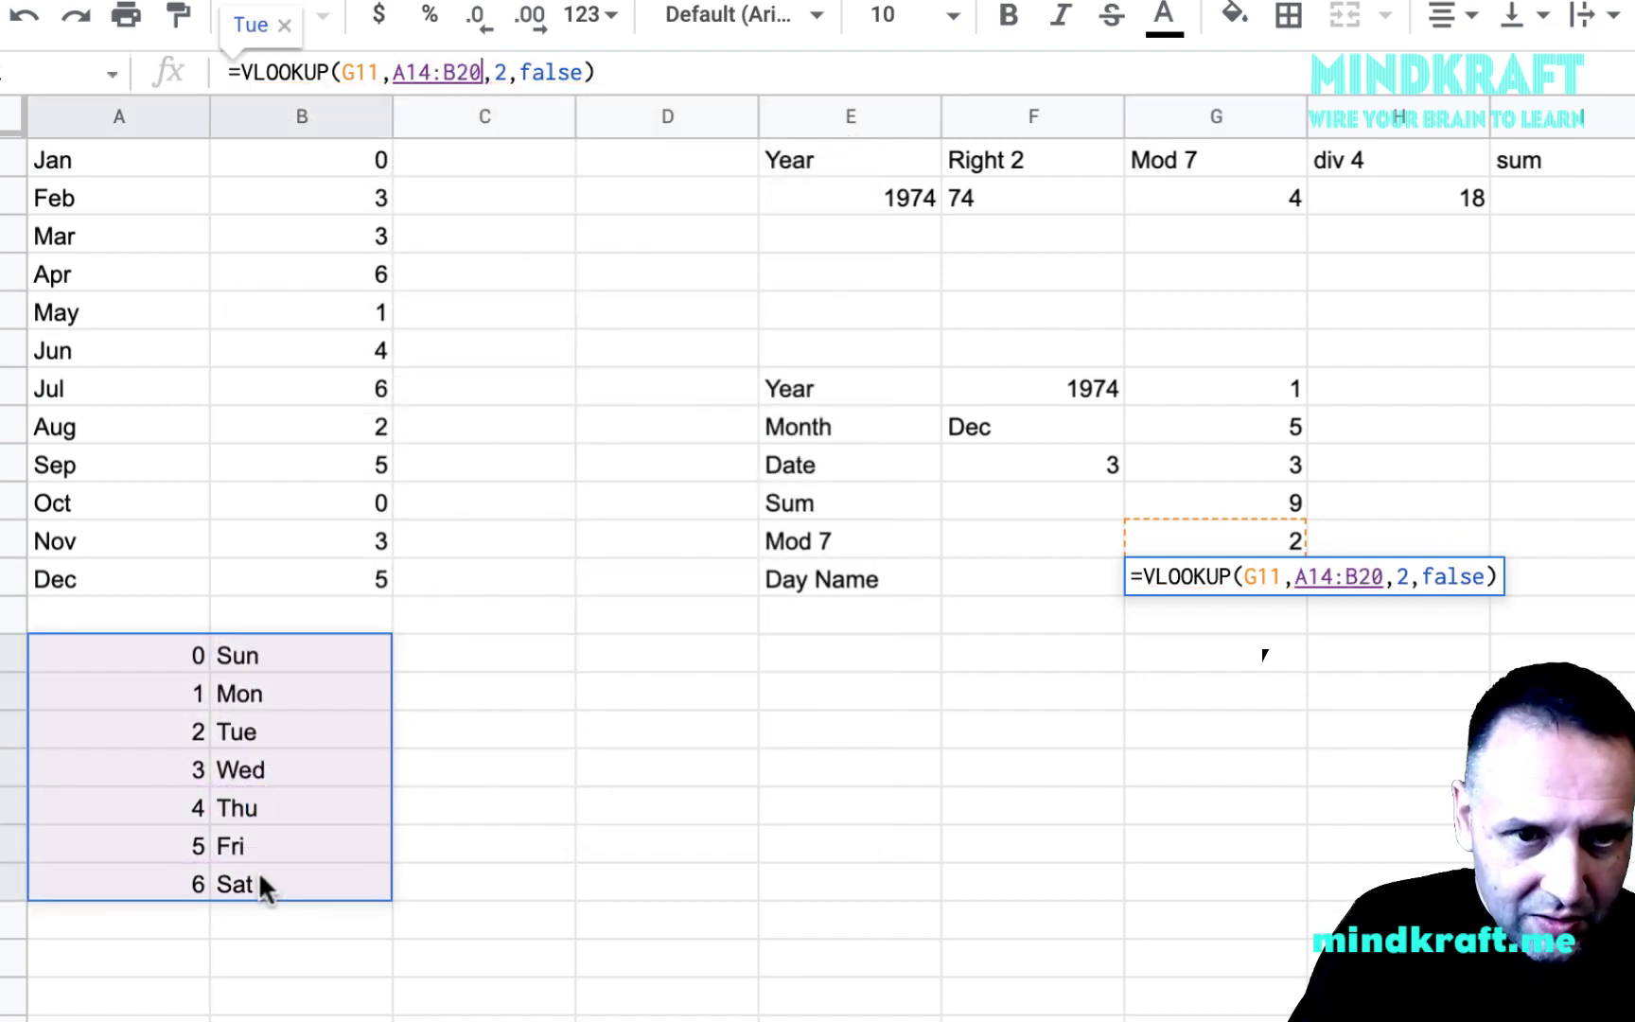
{"action": "key", "text": "Return"}
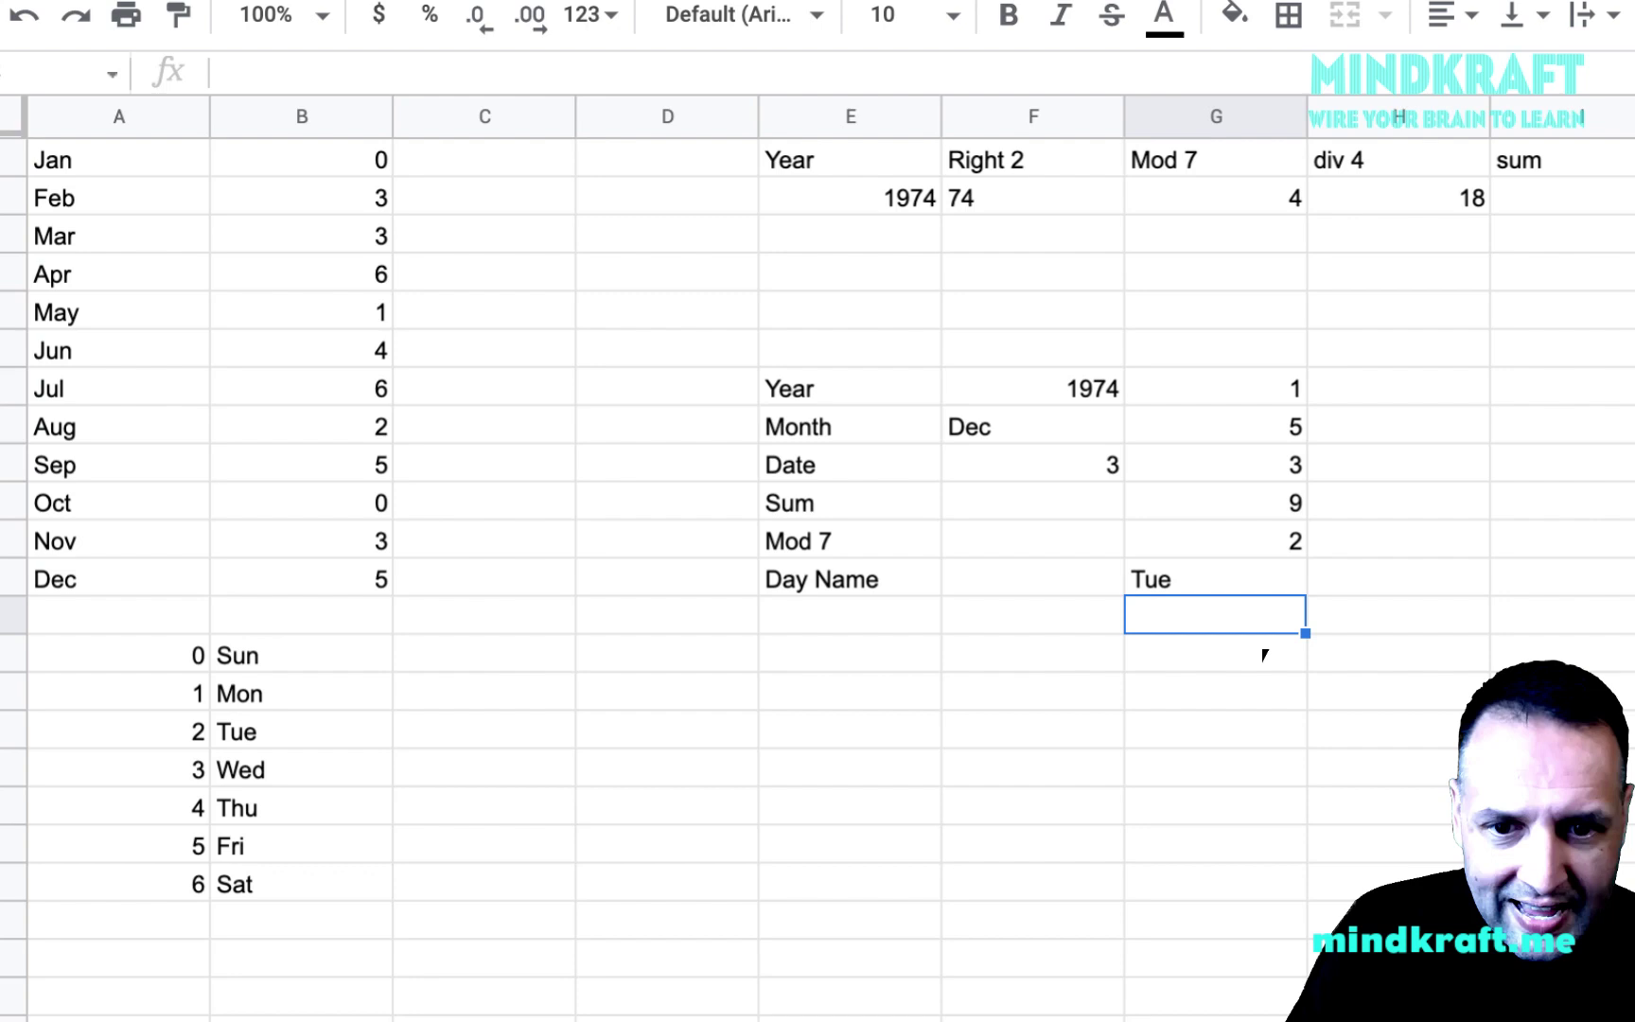
{"action": "left_click", "coordinate": [1227, 568]}
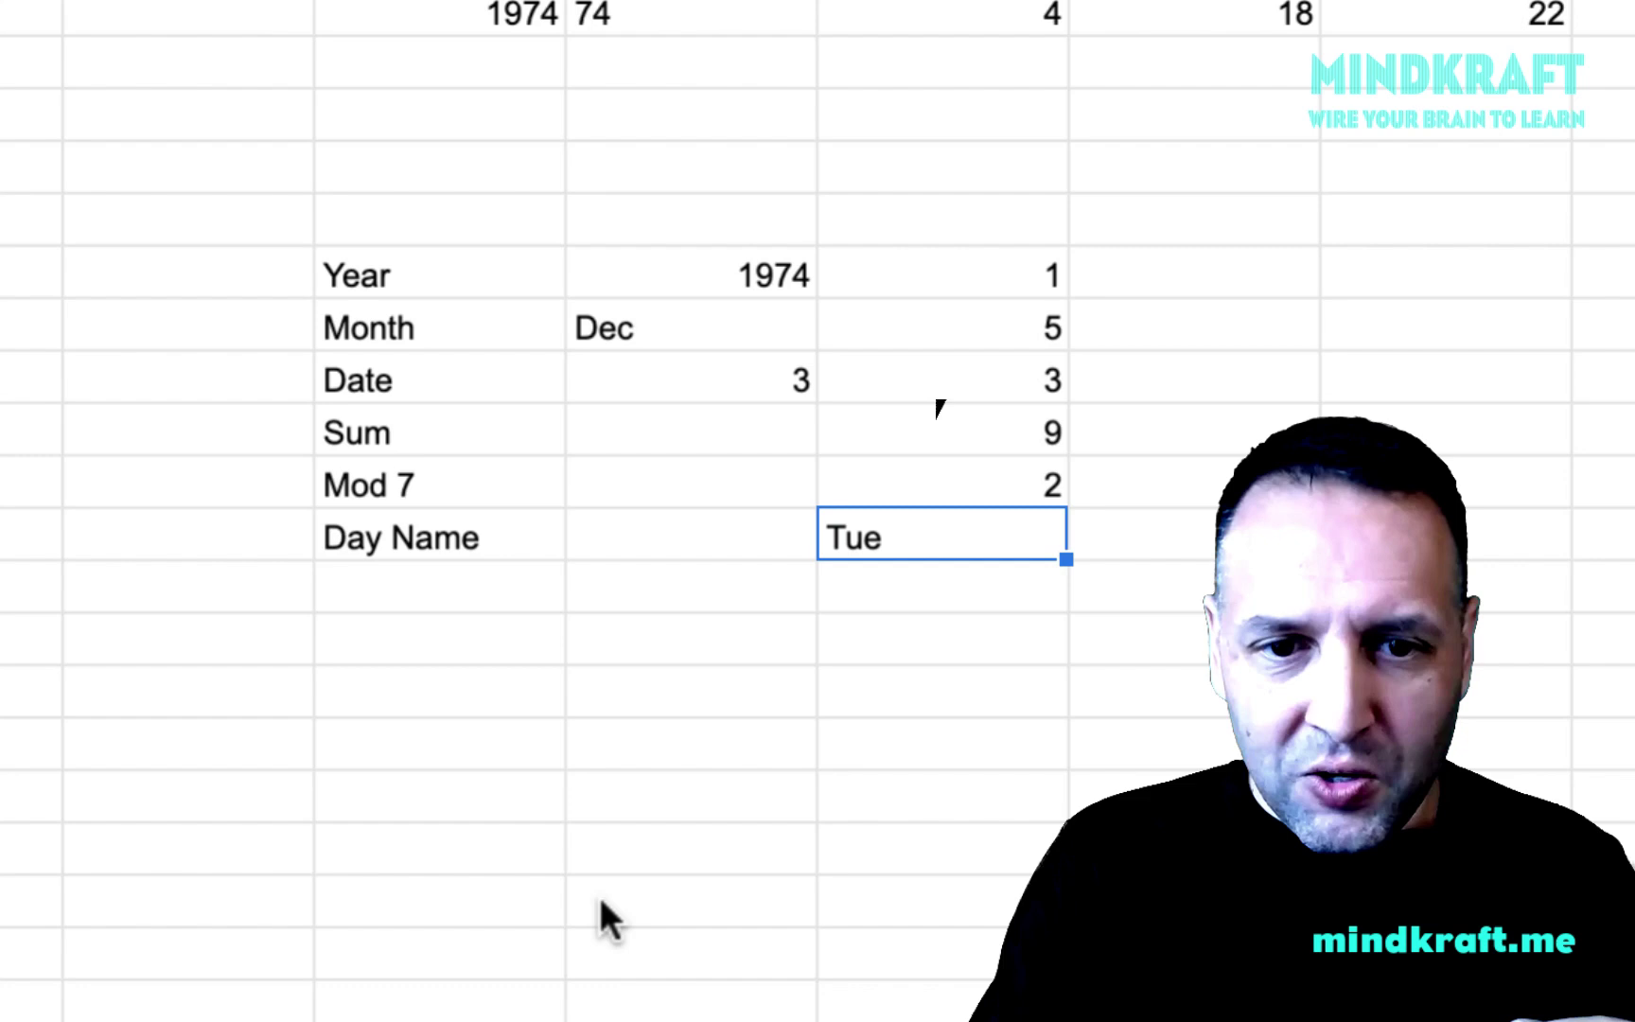
Change the top row's year from 1974 to 1945, recalculating its year code to 0.
{"action": "left_click", "coordinate": [283, 911]}
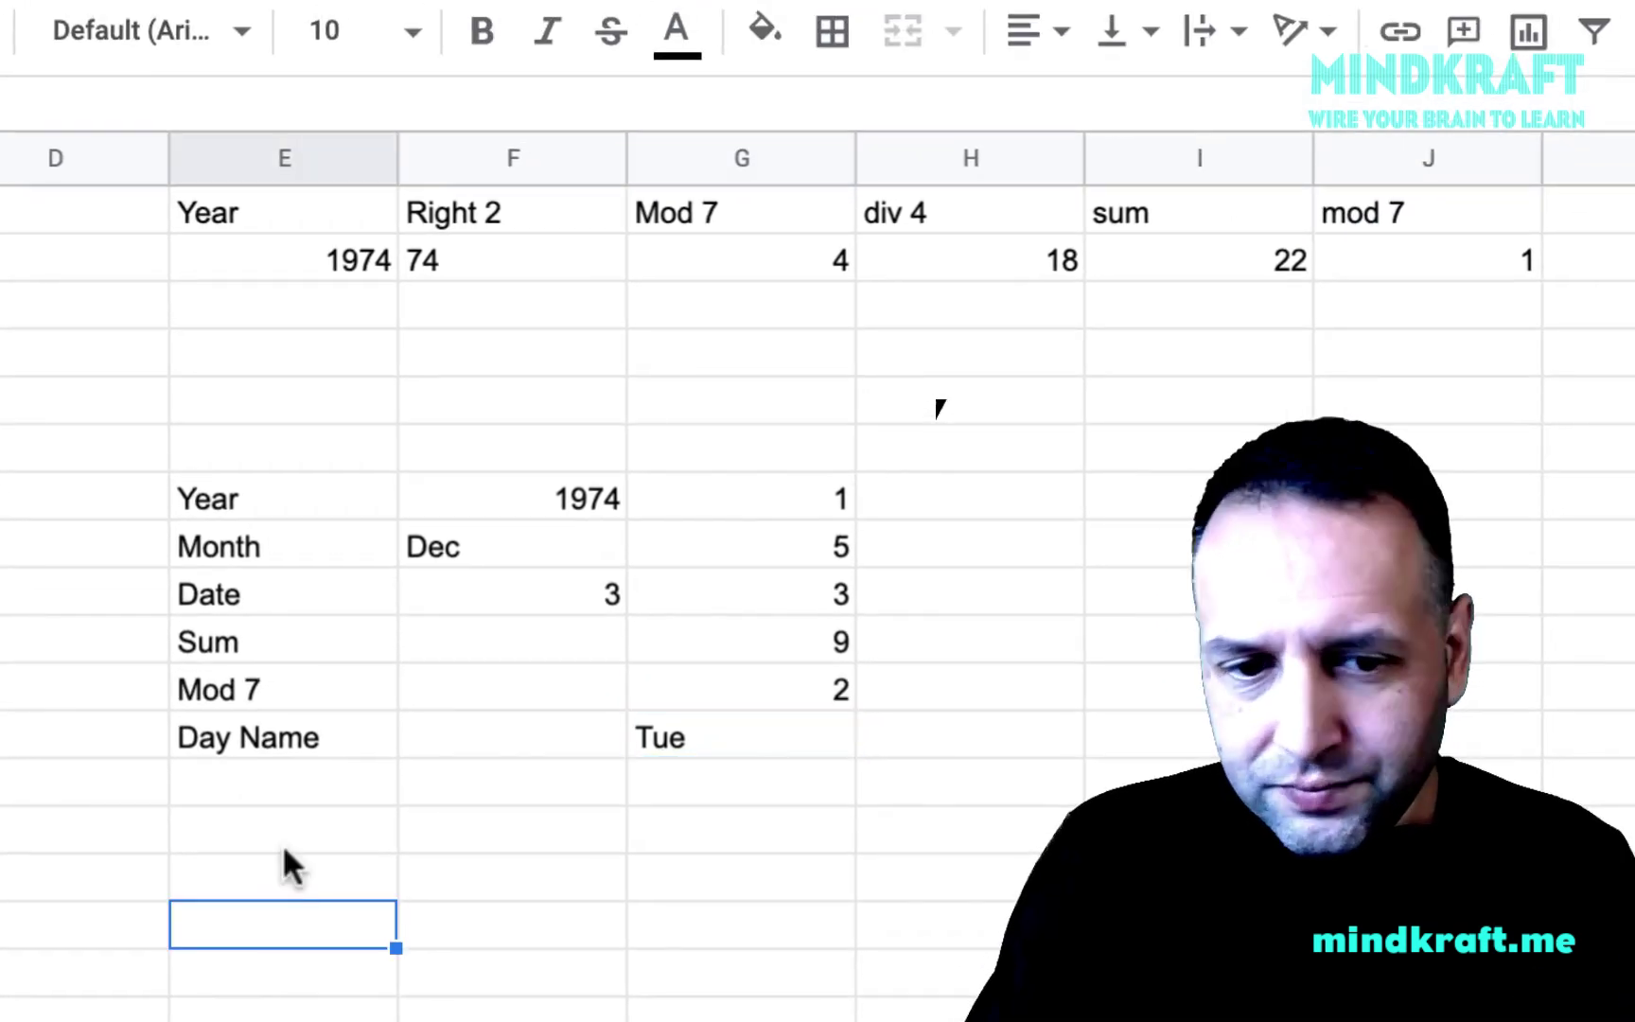
{"action": "left_click", "coordinate": [315, 252]}
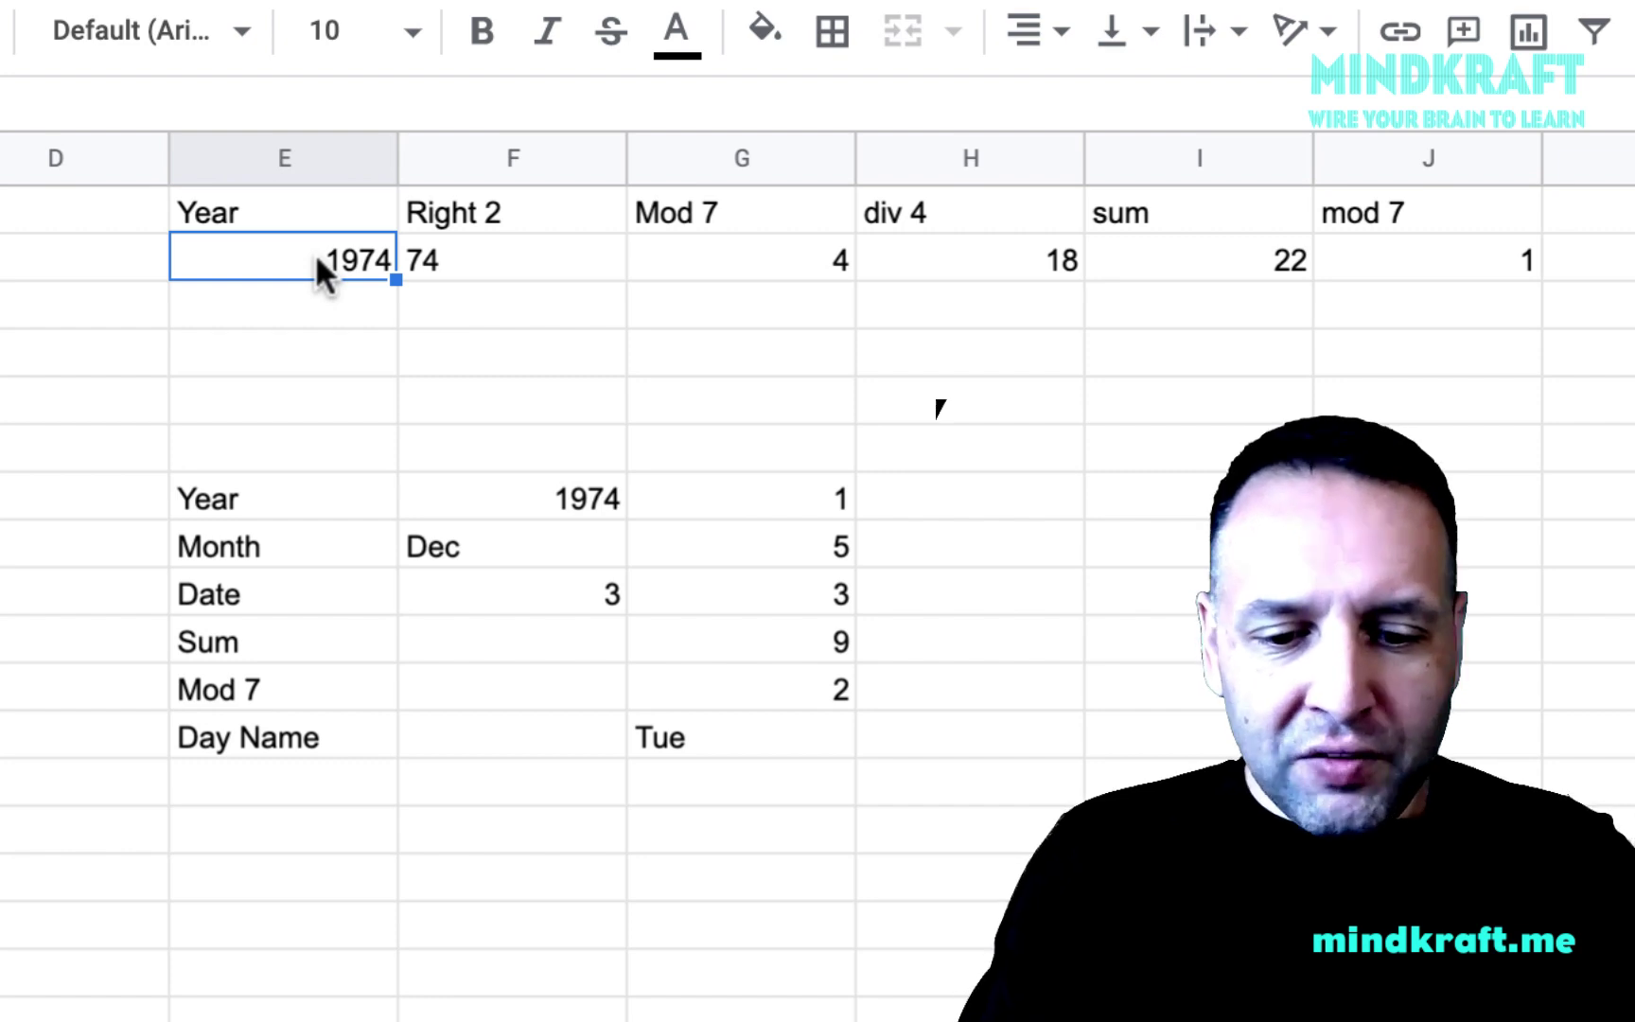
{"action": "type", "text": "1945"}
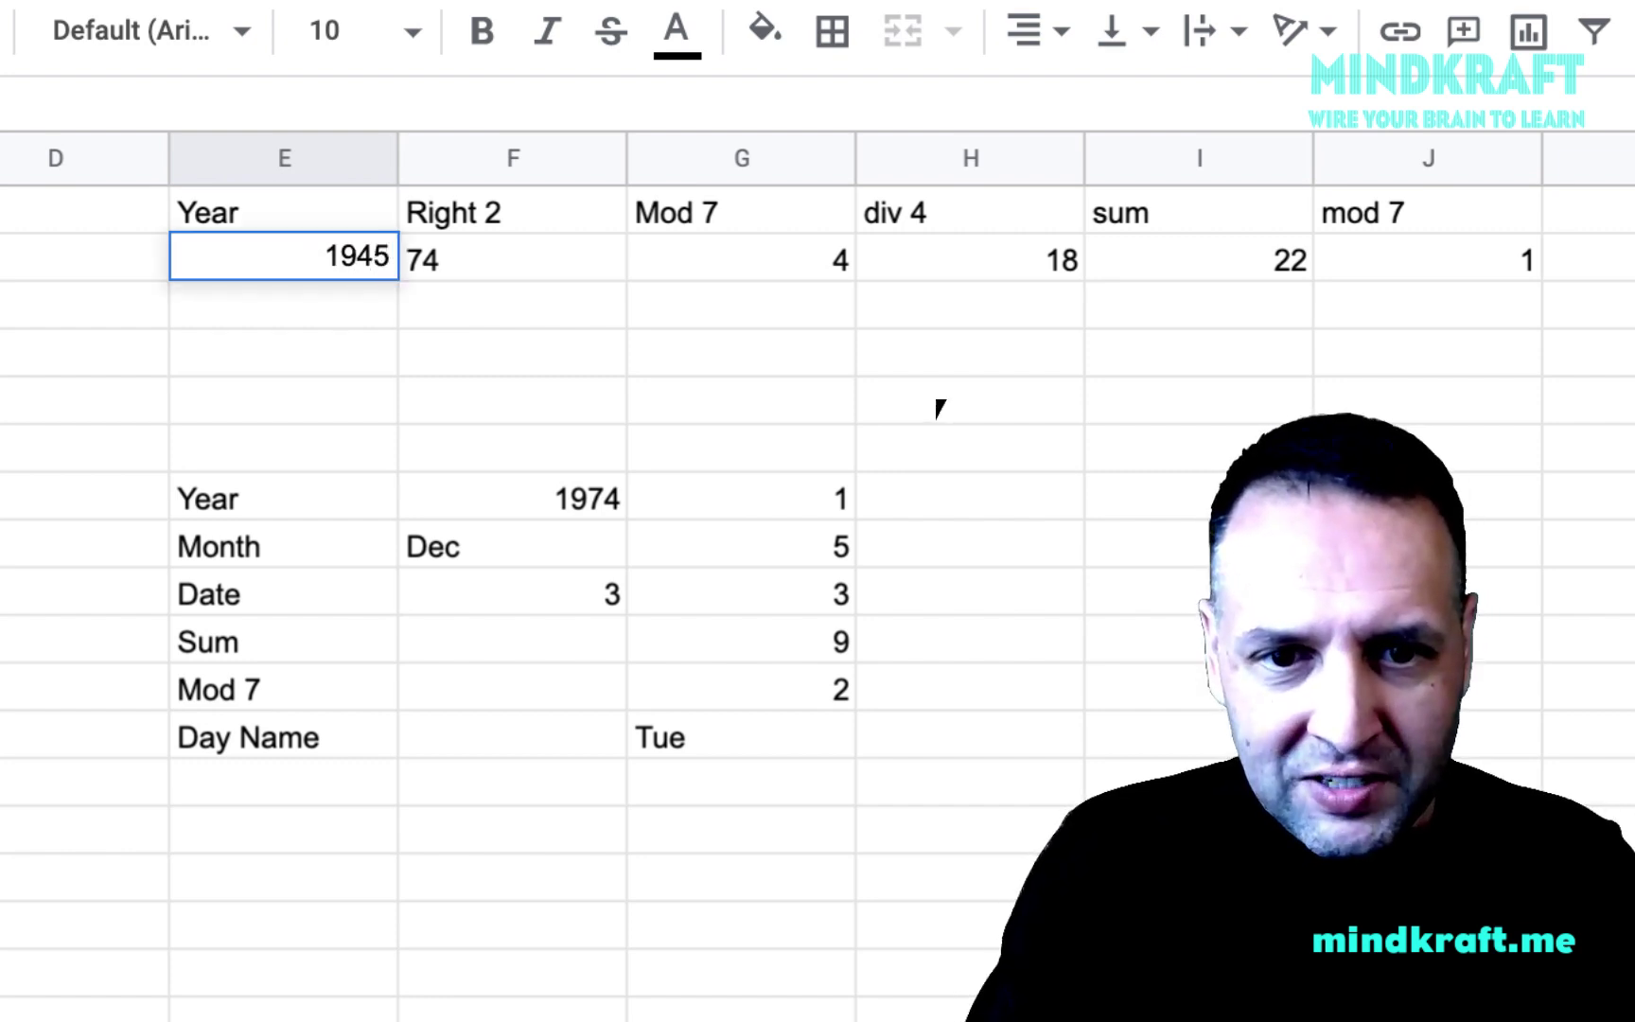
{"action": "key", "text": "Return"}
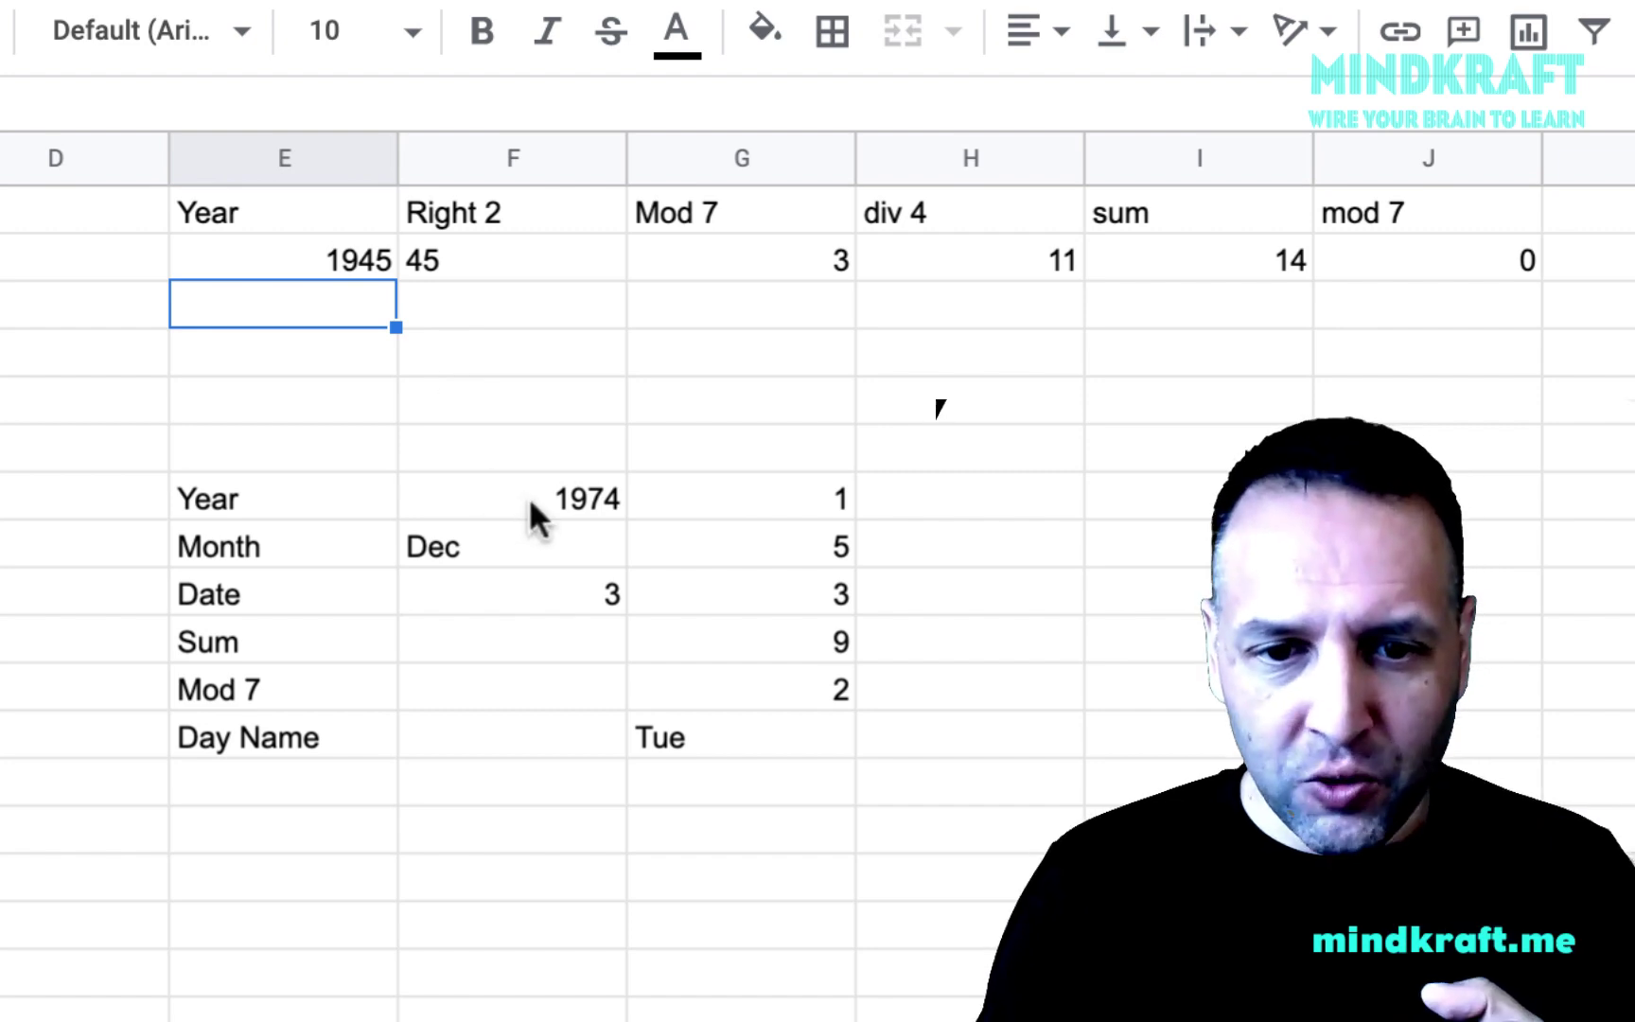
Enter 1945, Jun and 6 as the year, month and date in the lower table.
{"action": "left_click", "coordinate": [534, 490]}
{"action": "type", "text": "1"}
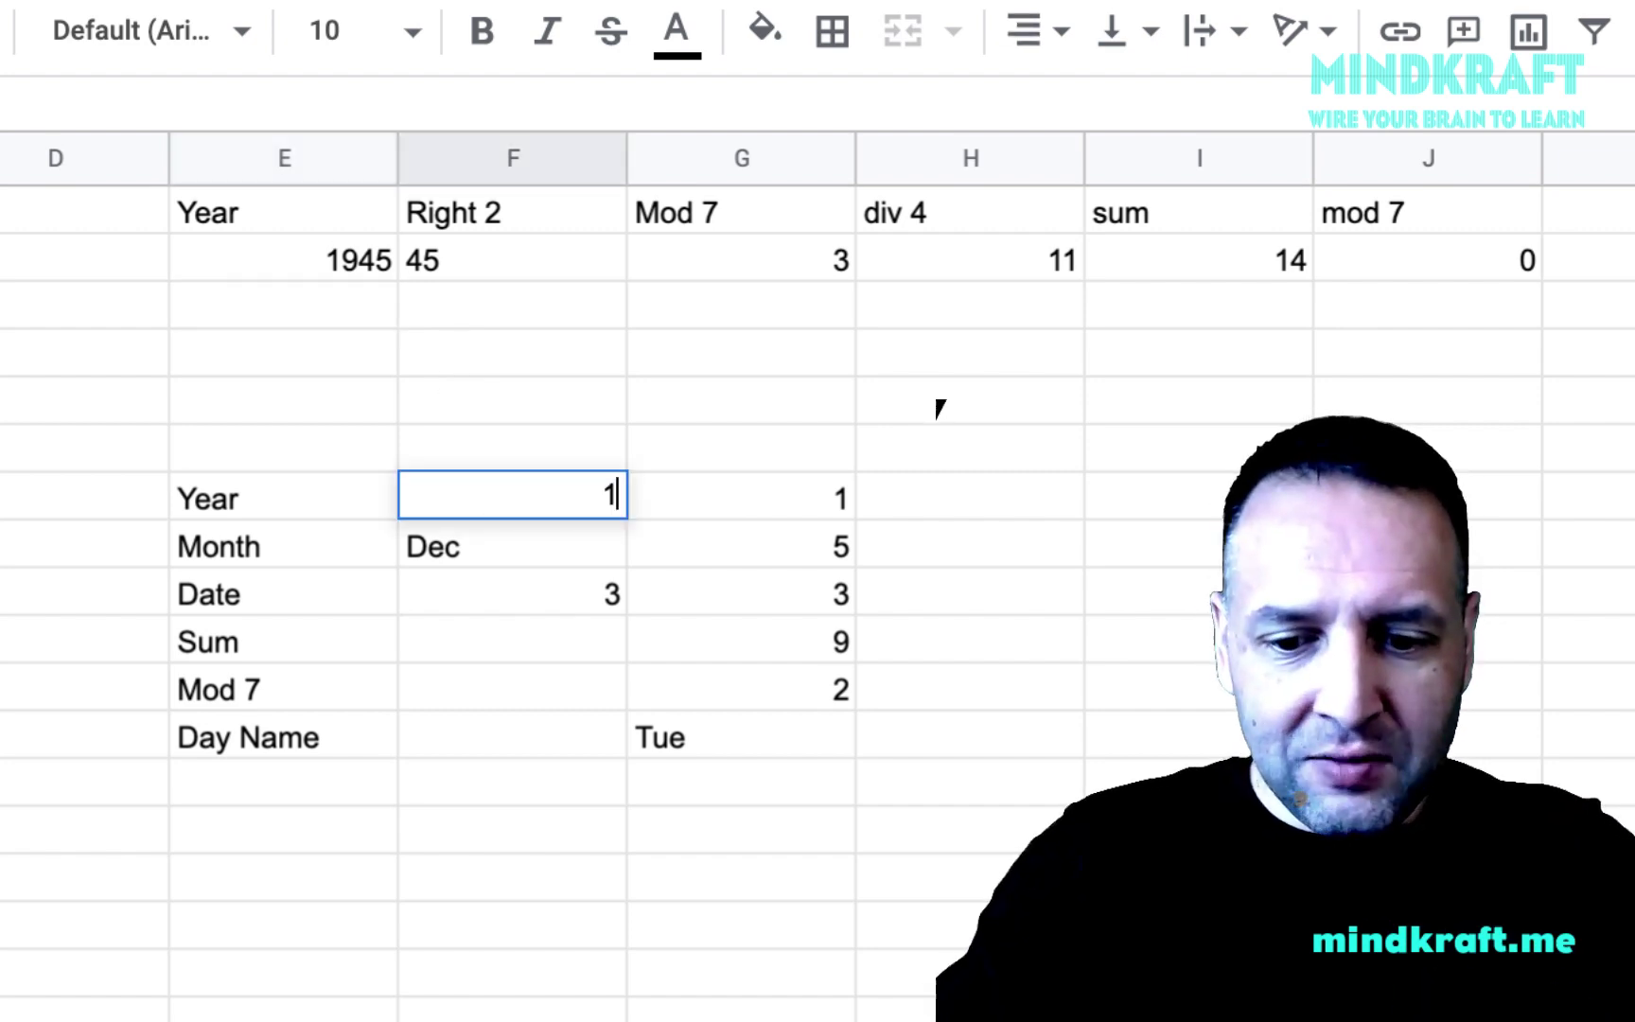
{"action": "type", "text": "945"}
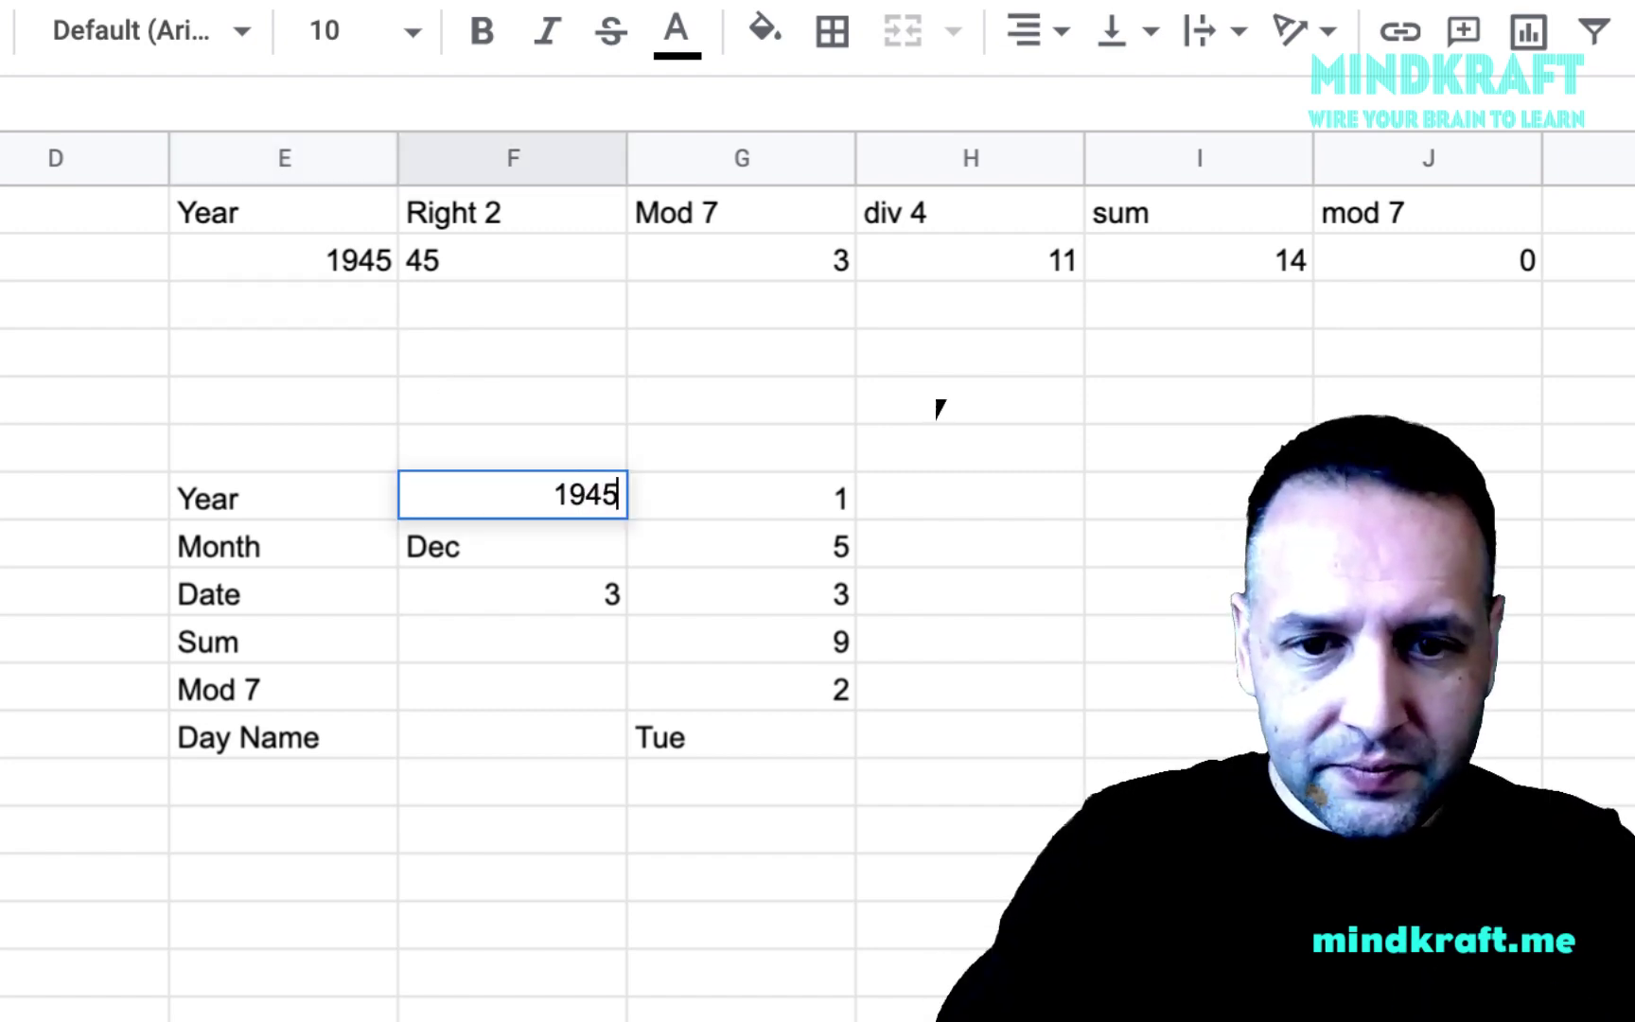
{"action": "key", "text": "Return"}
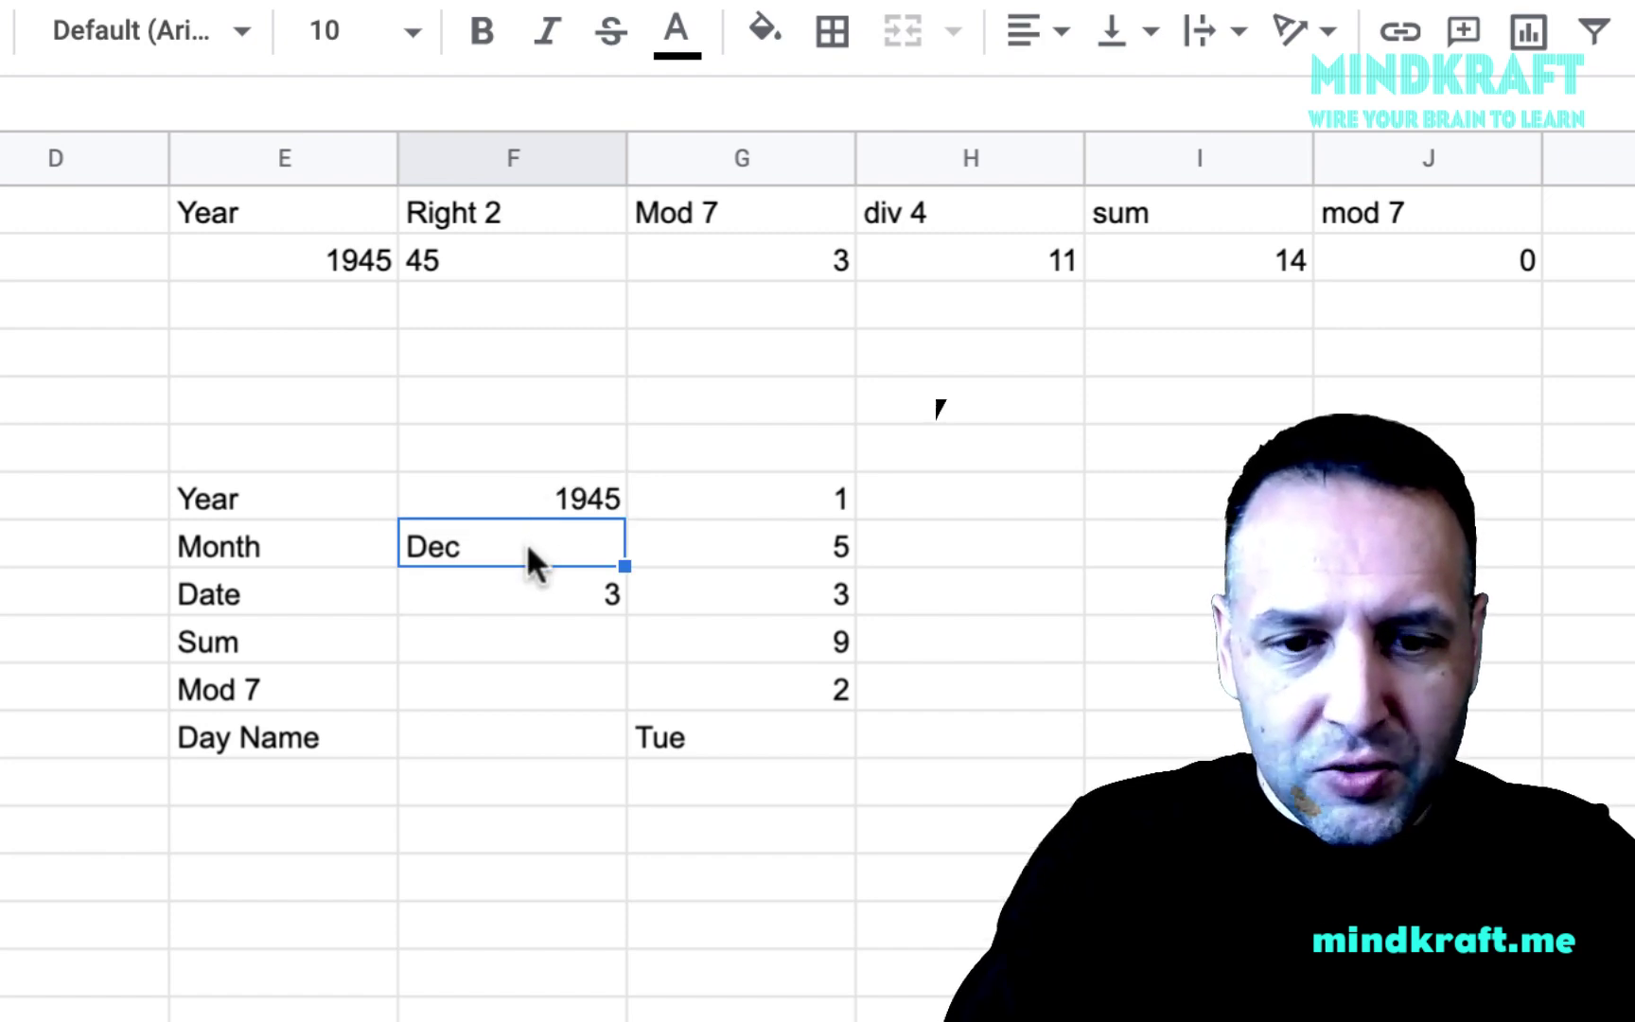
{"action": "type", "text": "jun"}
{"action": "key", "text": "BackSpace"}
{"action": "key", "text": "BackSpace"}
{"action": "key", "text": "BackSpace"}
{"action": "type", "text": "Juh"}
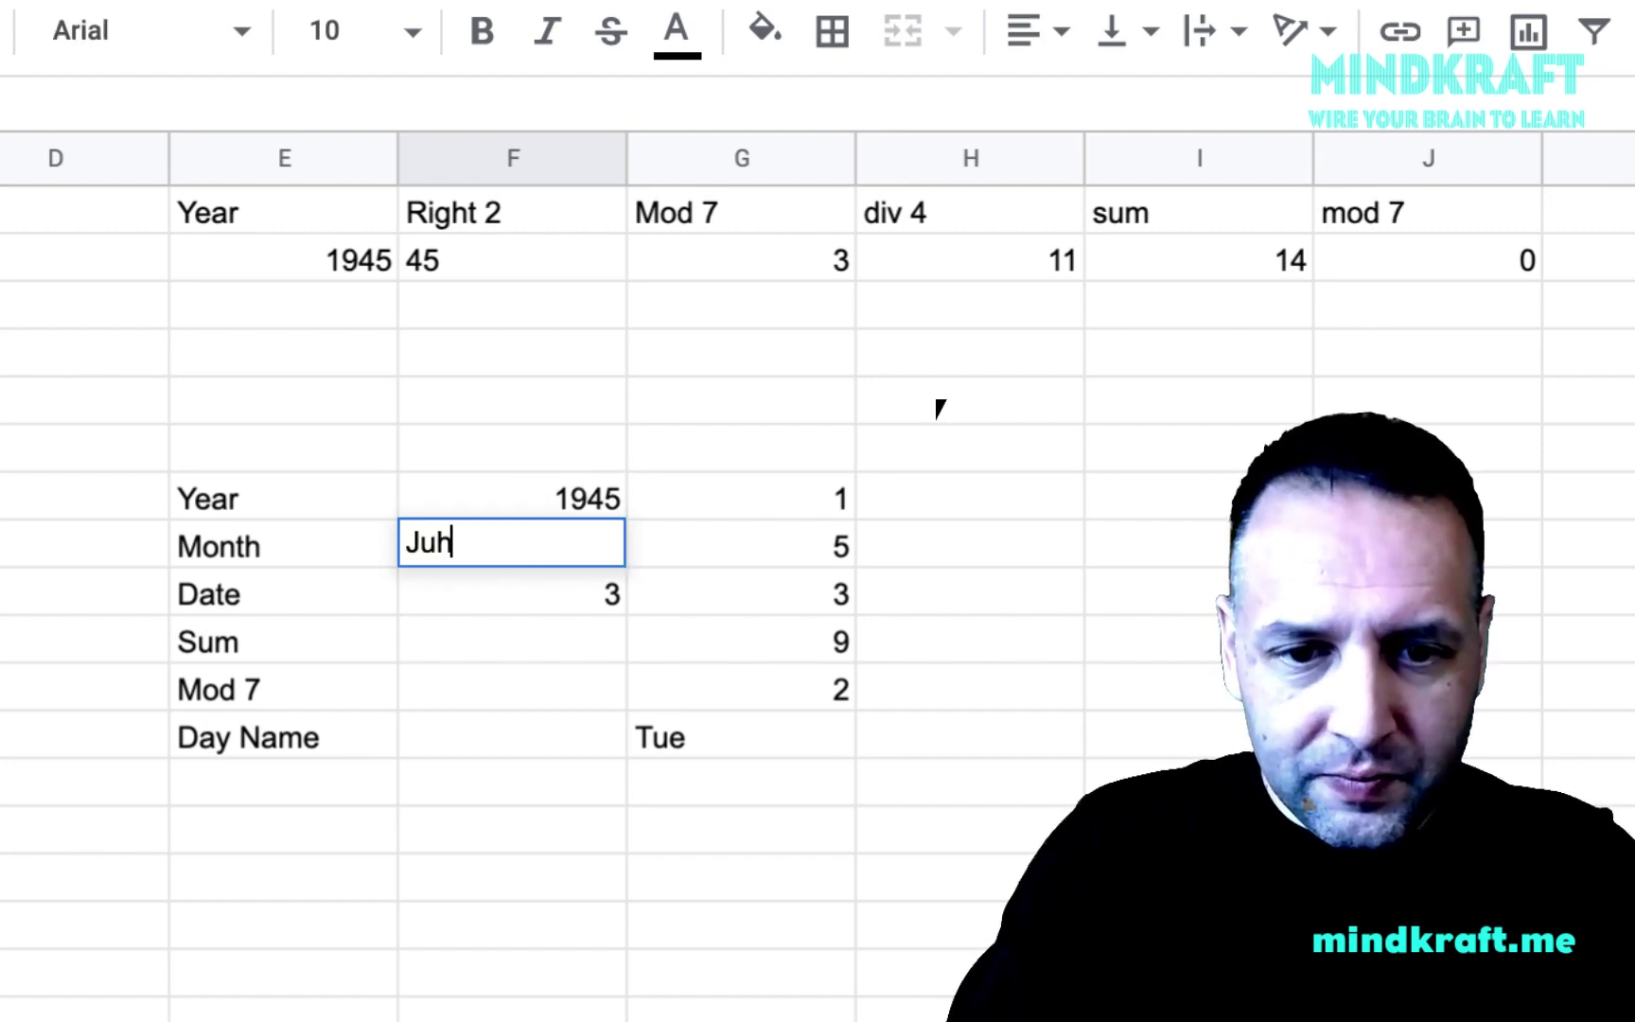
{"action": "key", "text": "BackSpace"}
{"action": "type", "text": "n"}
{"action": "key", "text": "Return"}
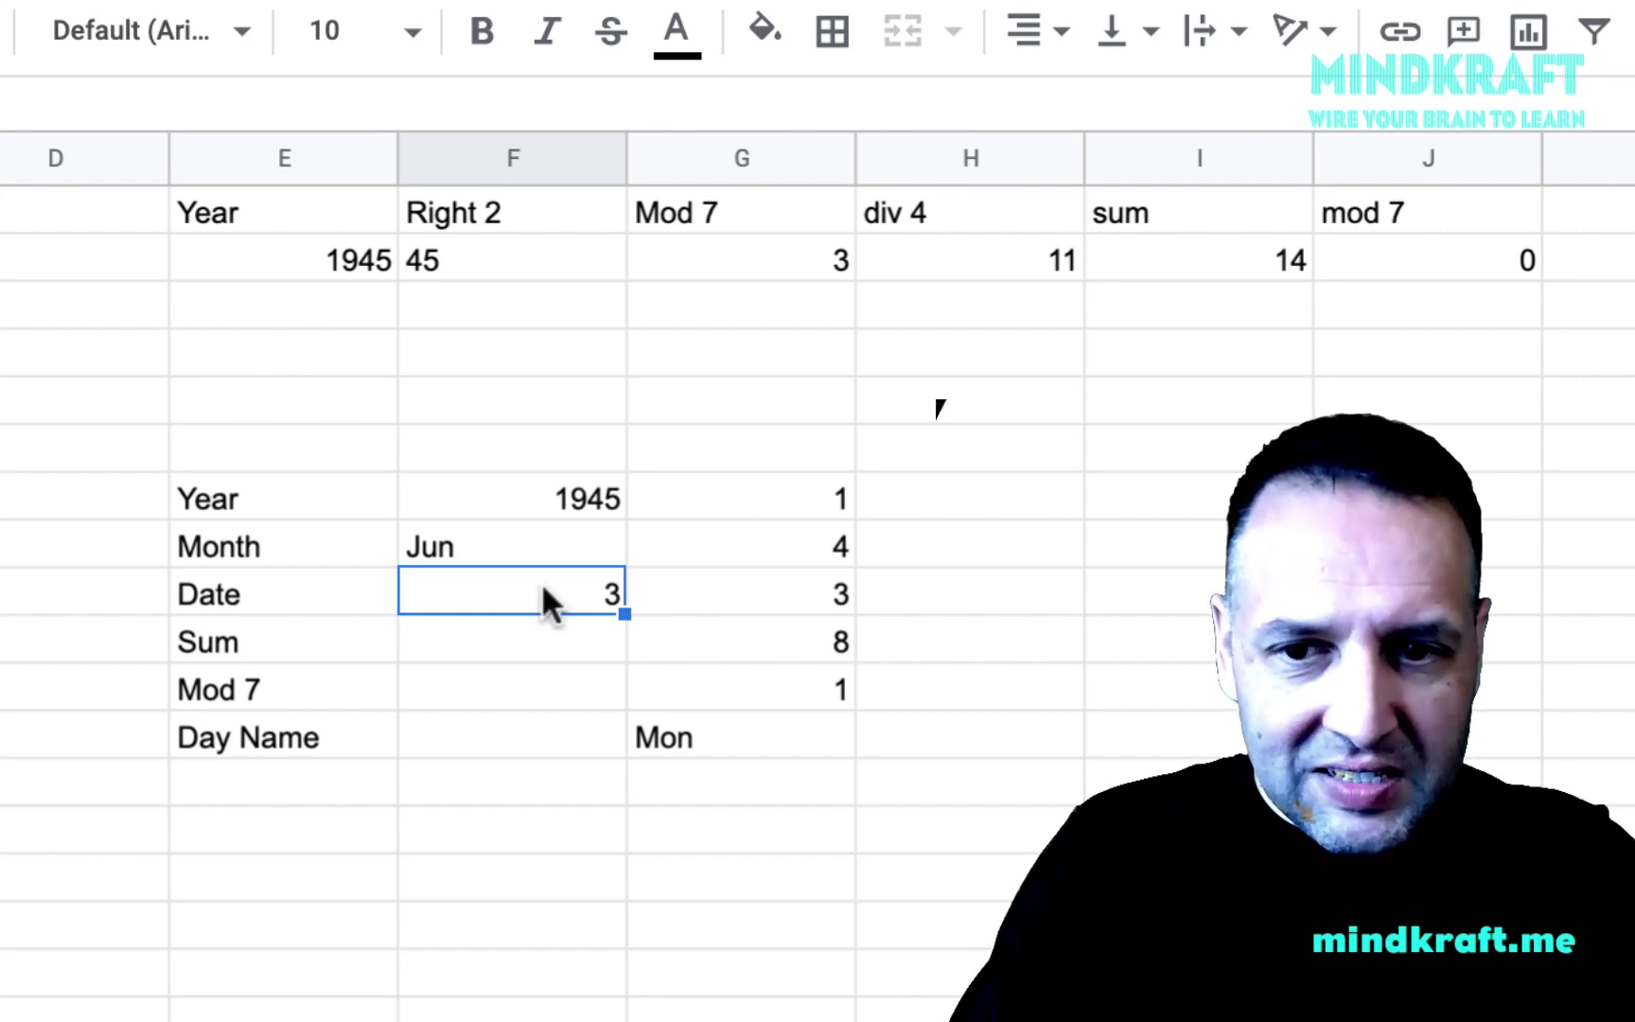
{"action": "type", "text": "6"}
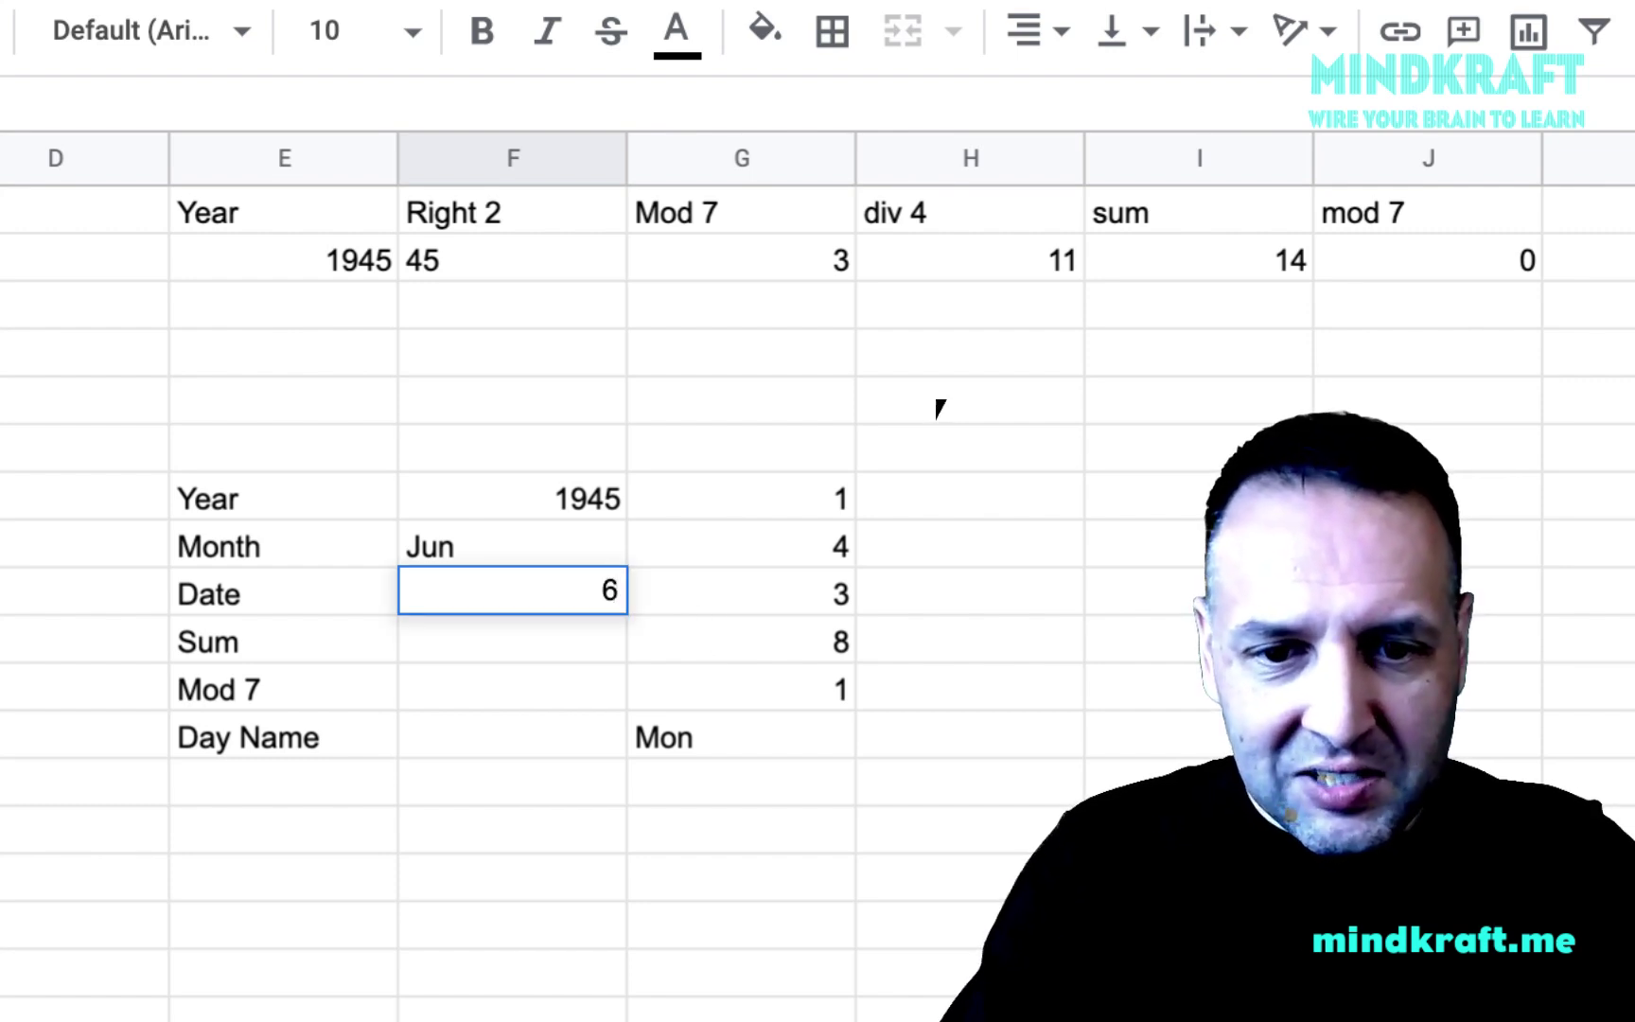
{"action": "key", "text": "Return"}
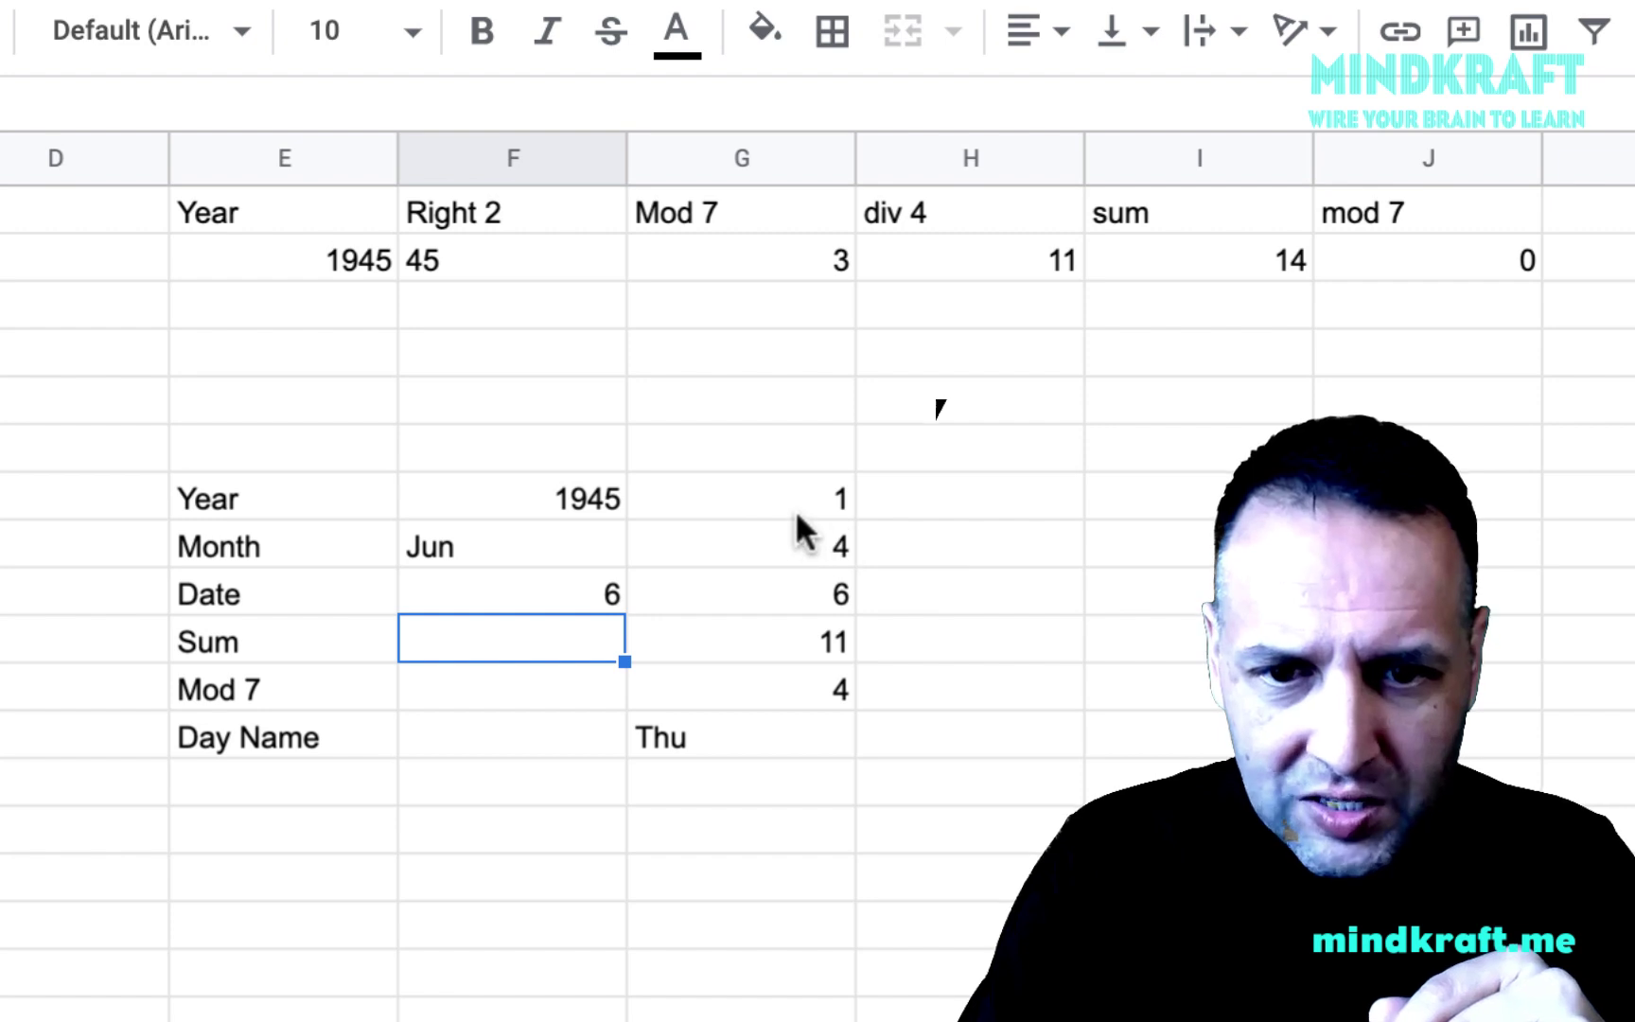
Make the year code =J2 so it follows the top row's mod 7 result.
{"action": "left_click", "coordinate": [820, 496]}
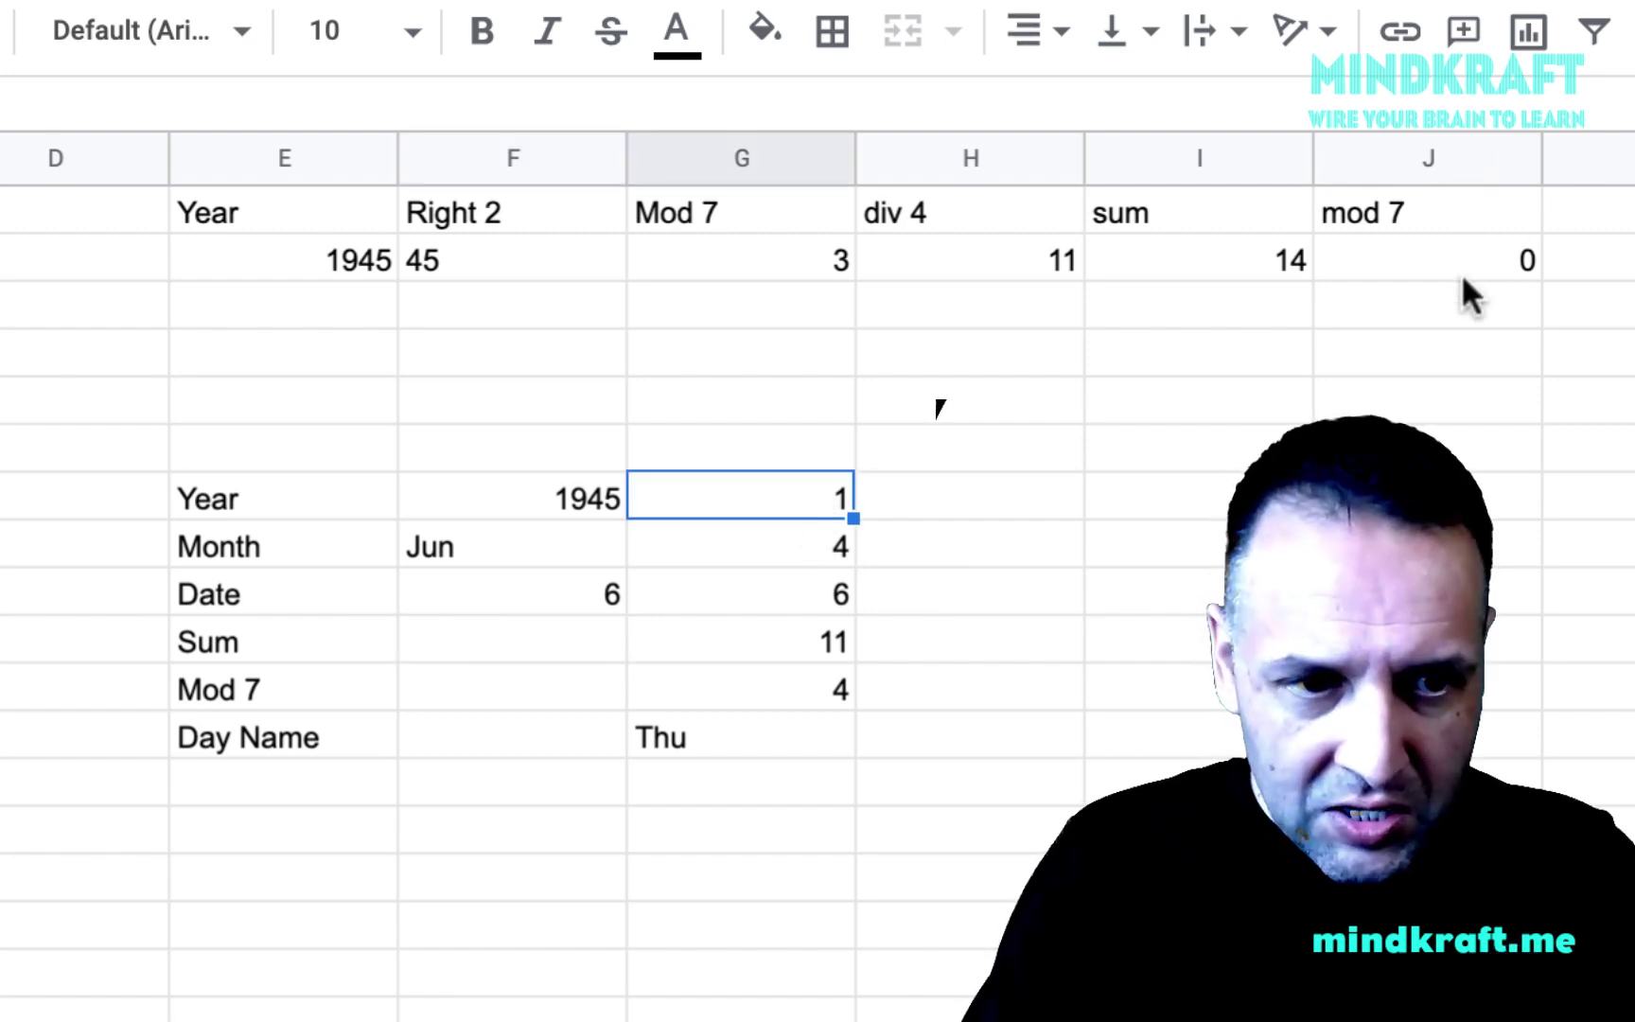
{"action": "type", "text": "j2"}
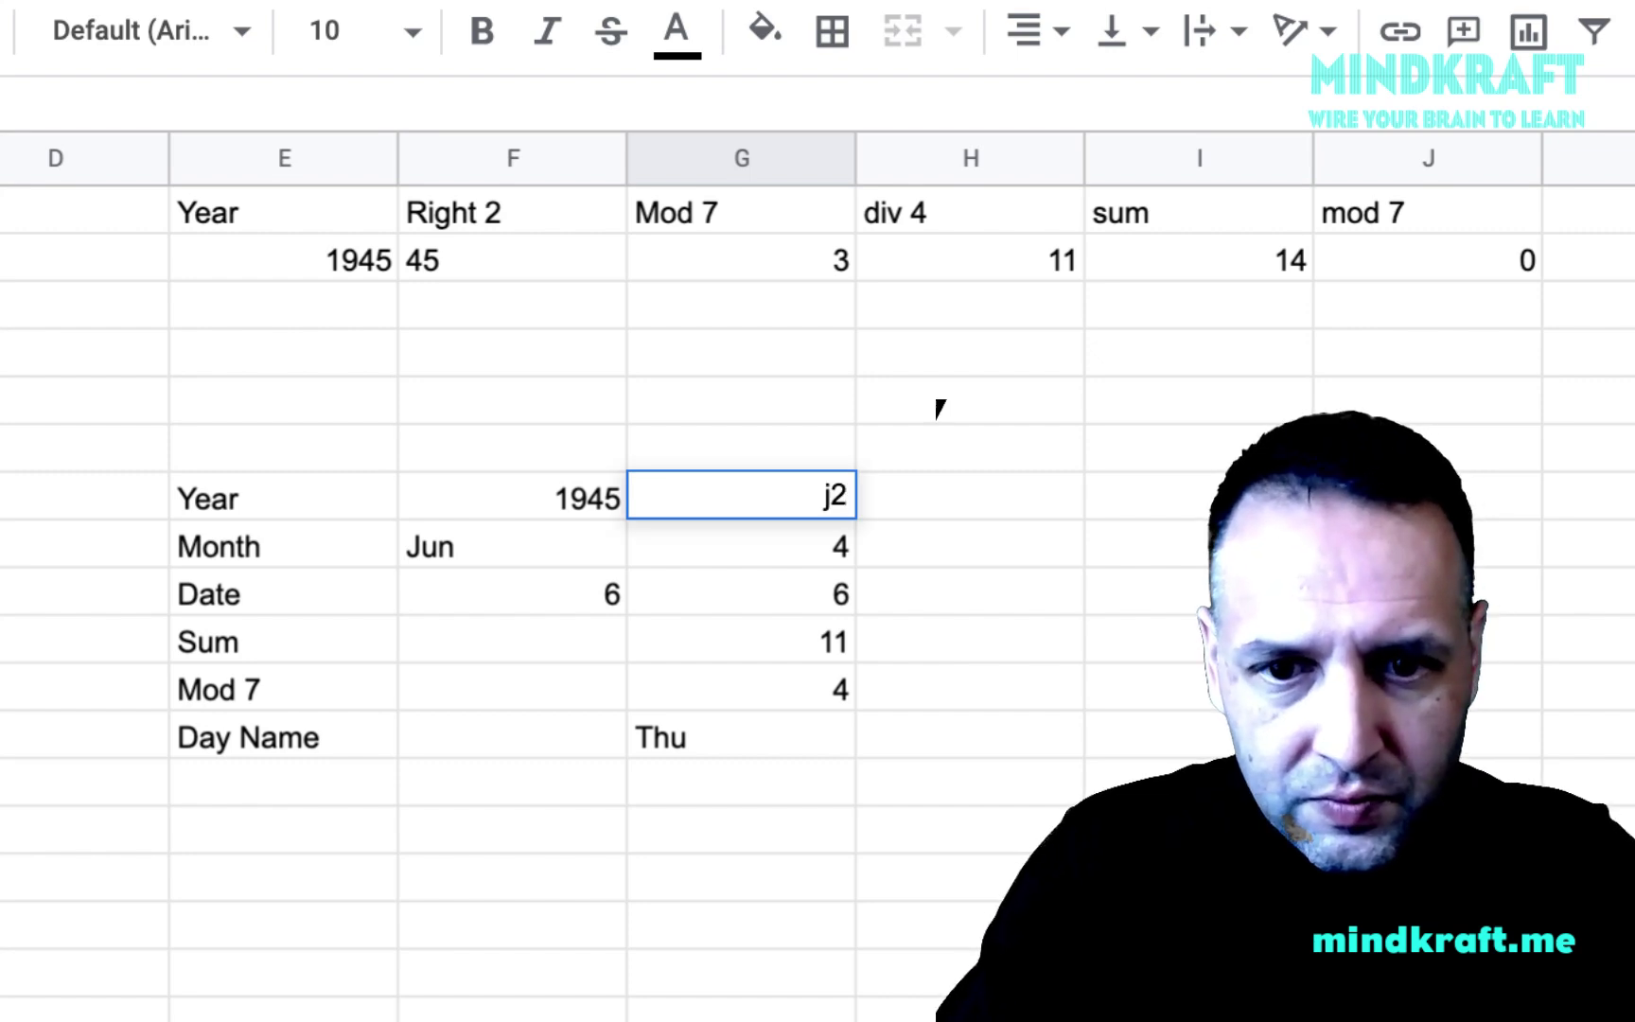
{"action": "key", "text": "BackSpace"}
{"action": "key", "text": "BackSpace"}
{"action": "type", "text": "=j22"}
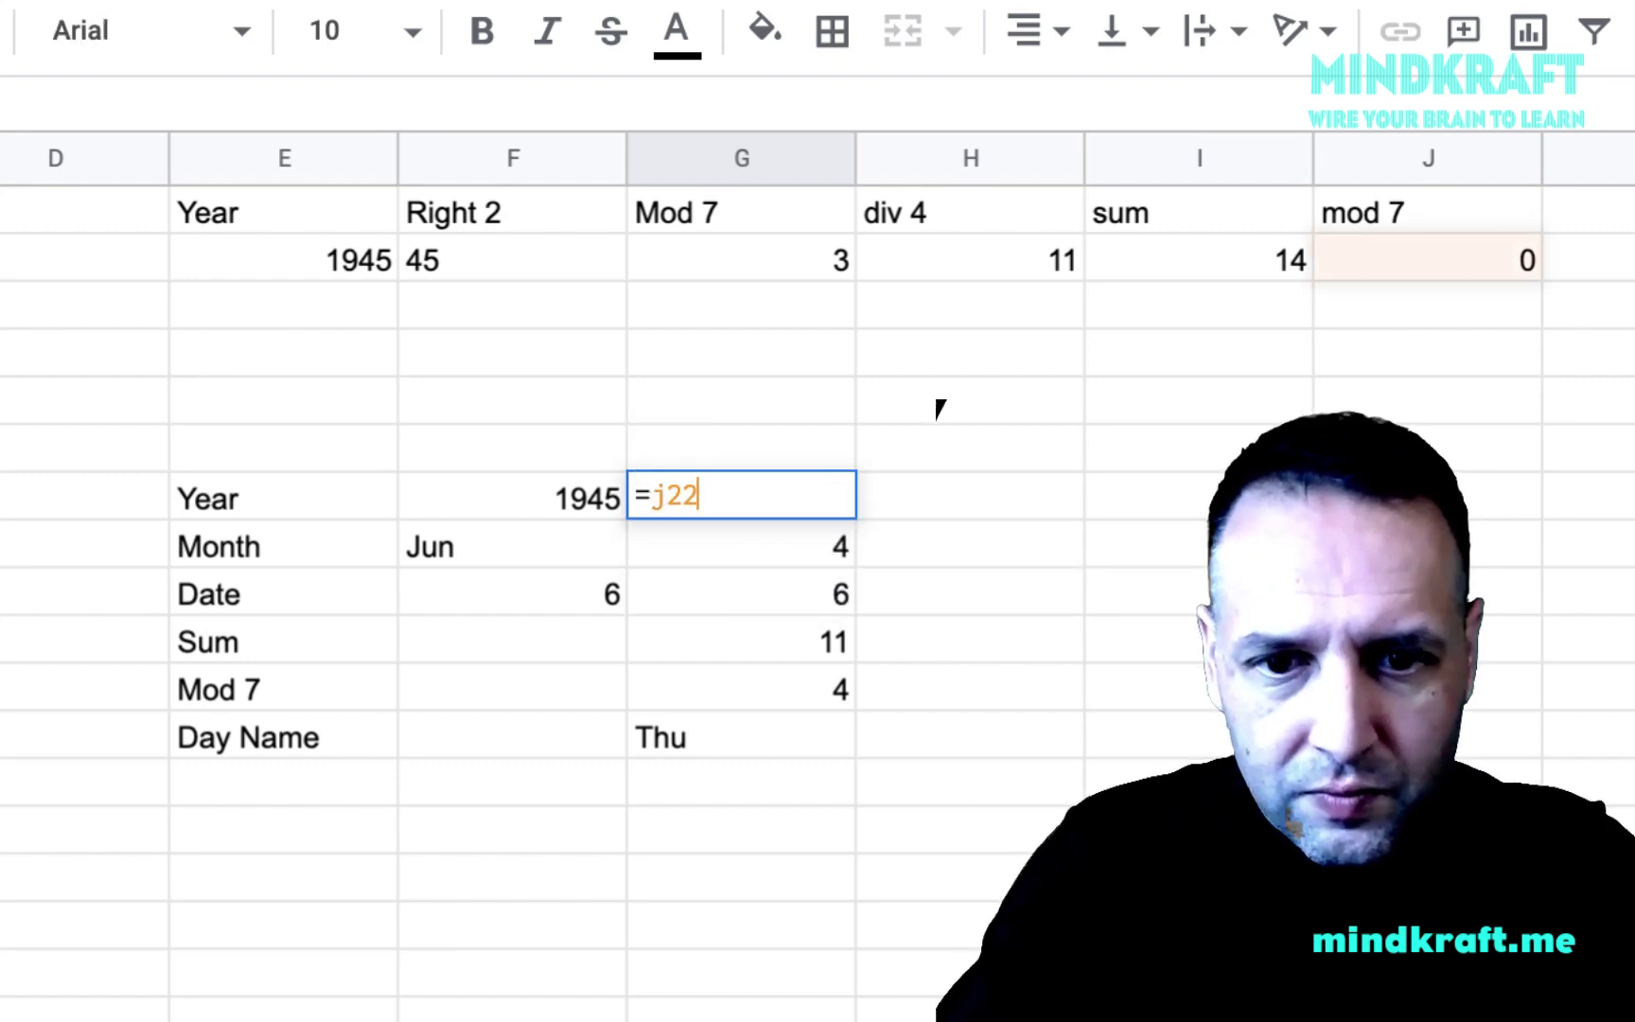
{"action": "key", "text": "Return"}
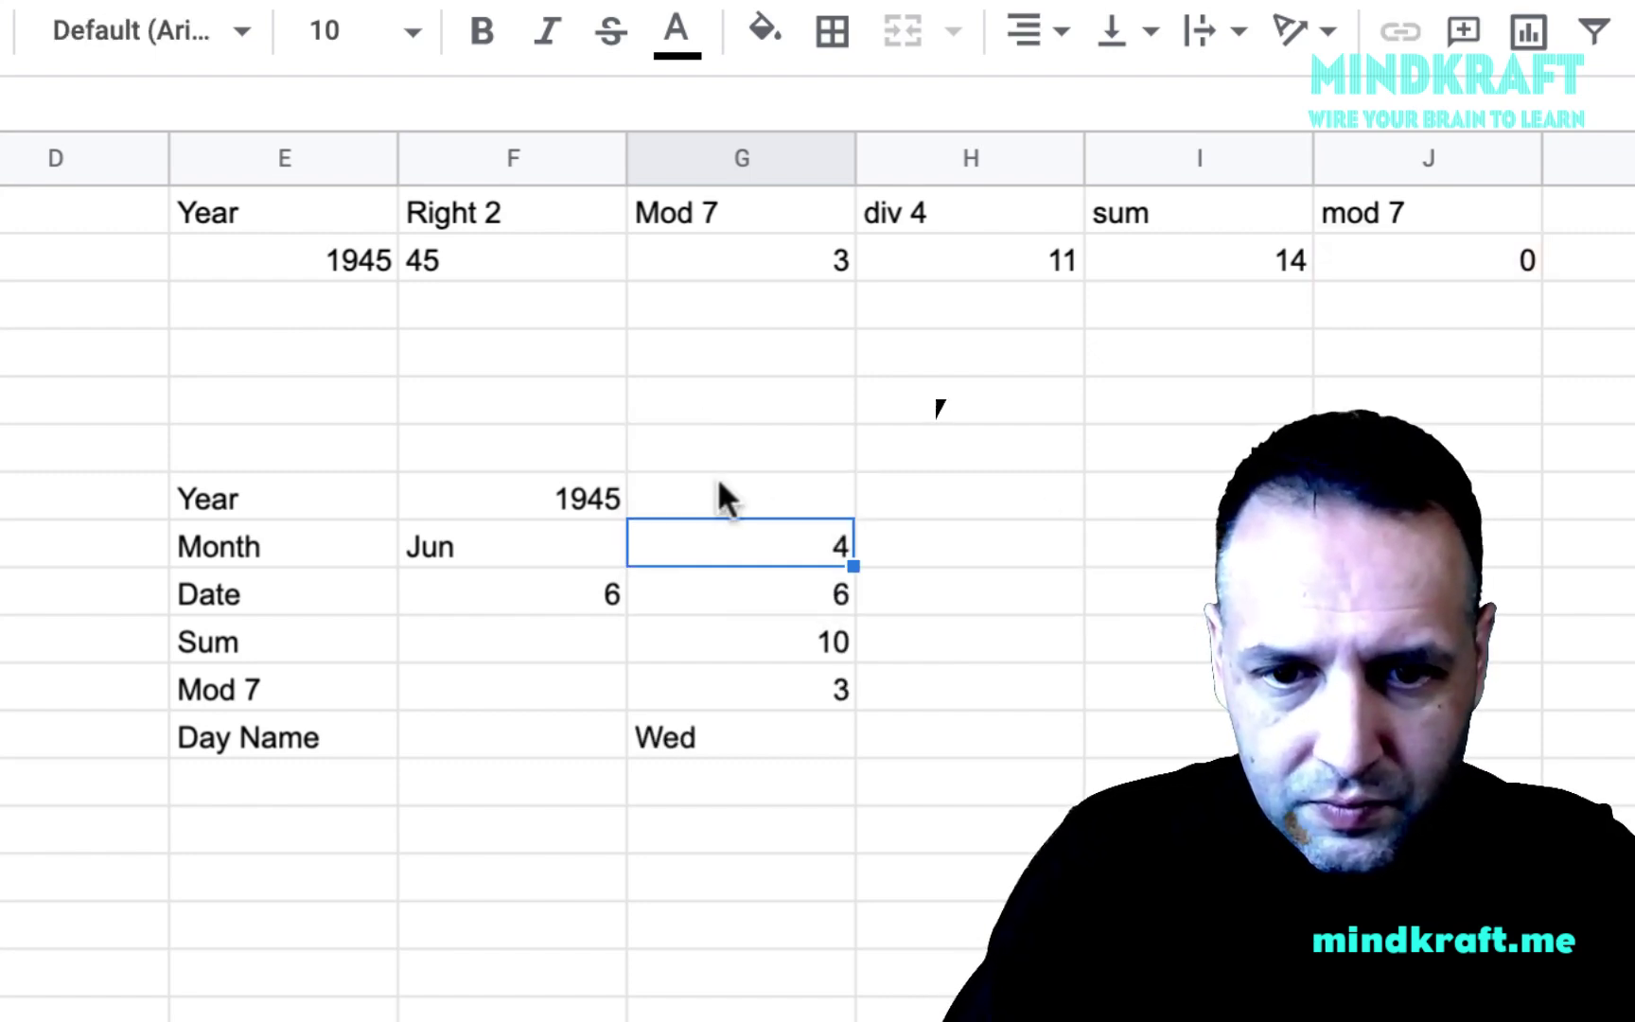
{"action": "left_click", "coordinate": [737, 482]}
{"action": "type", "text": "=j2"}
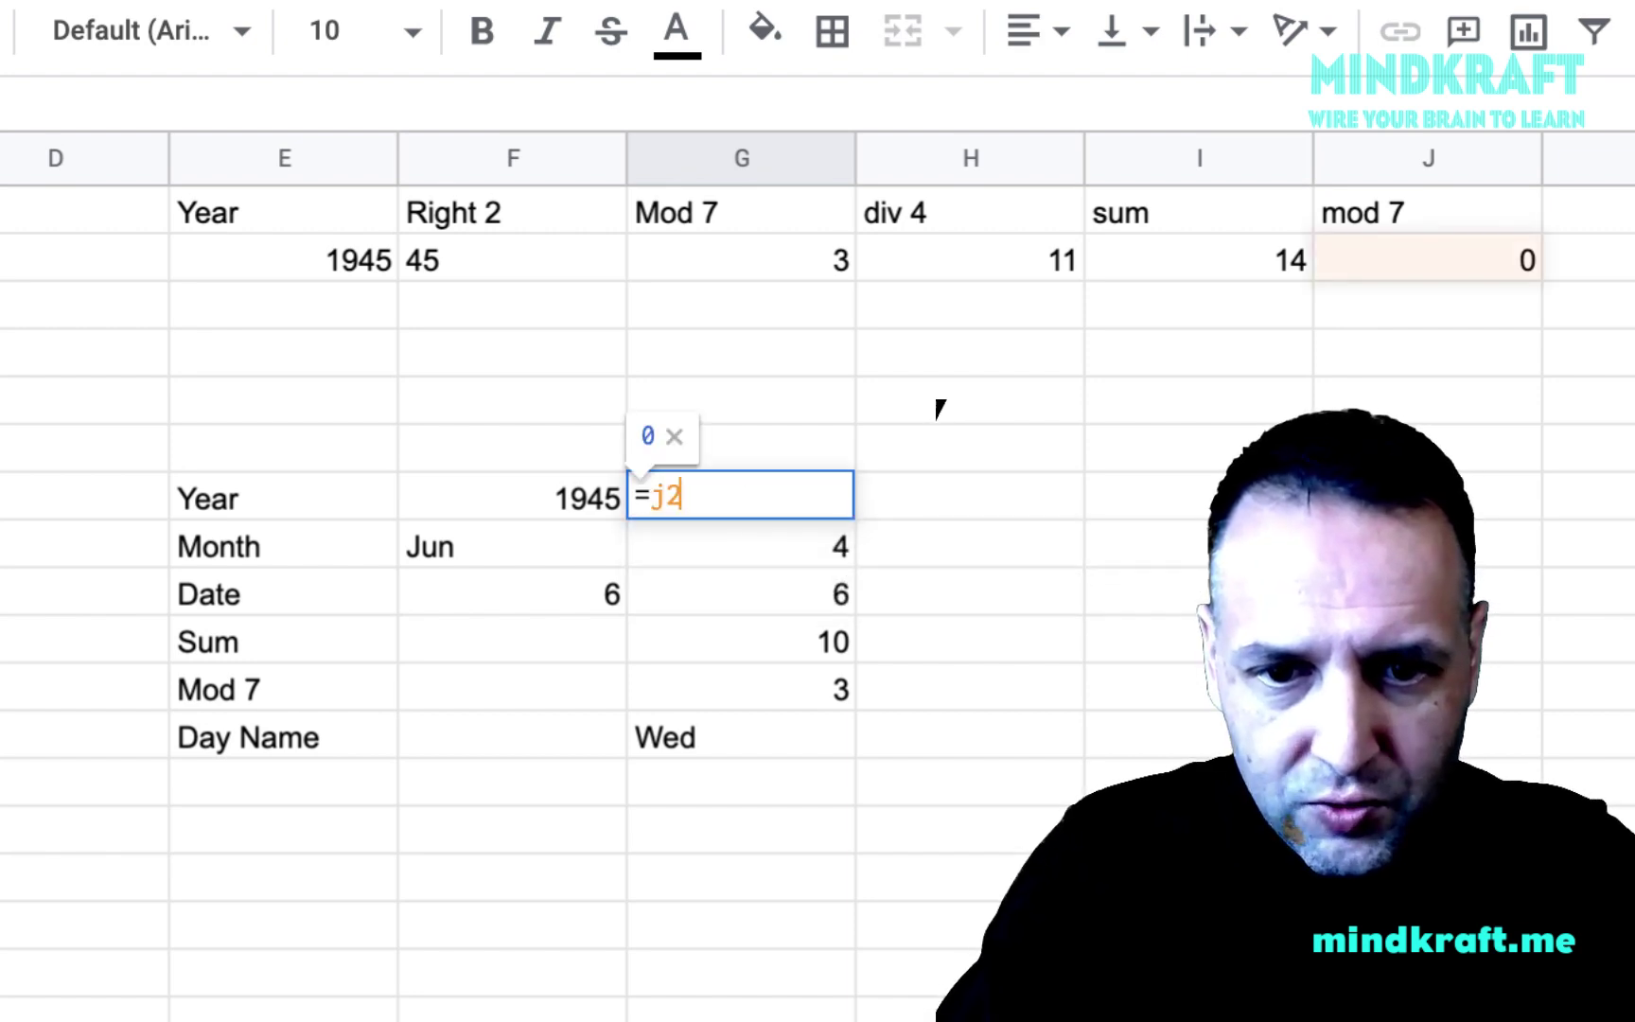
{"action": "key", "text": "Return"}
{"action": "left_click", "coordinate": [733, 915]}
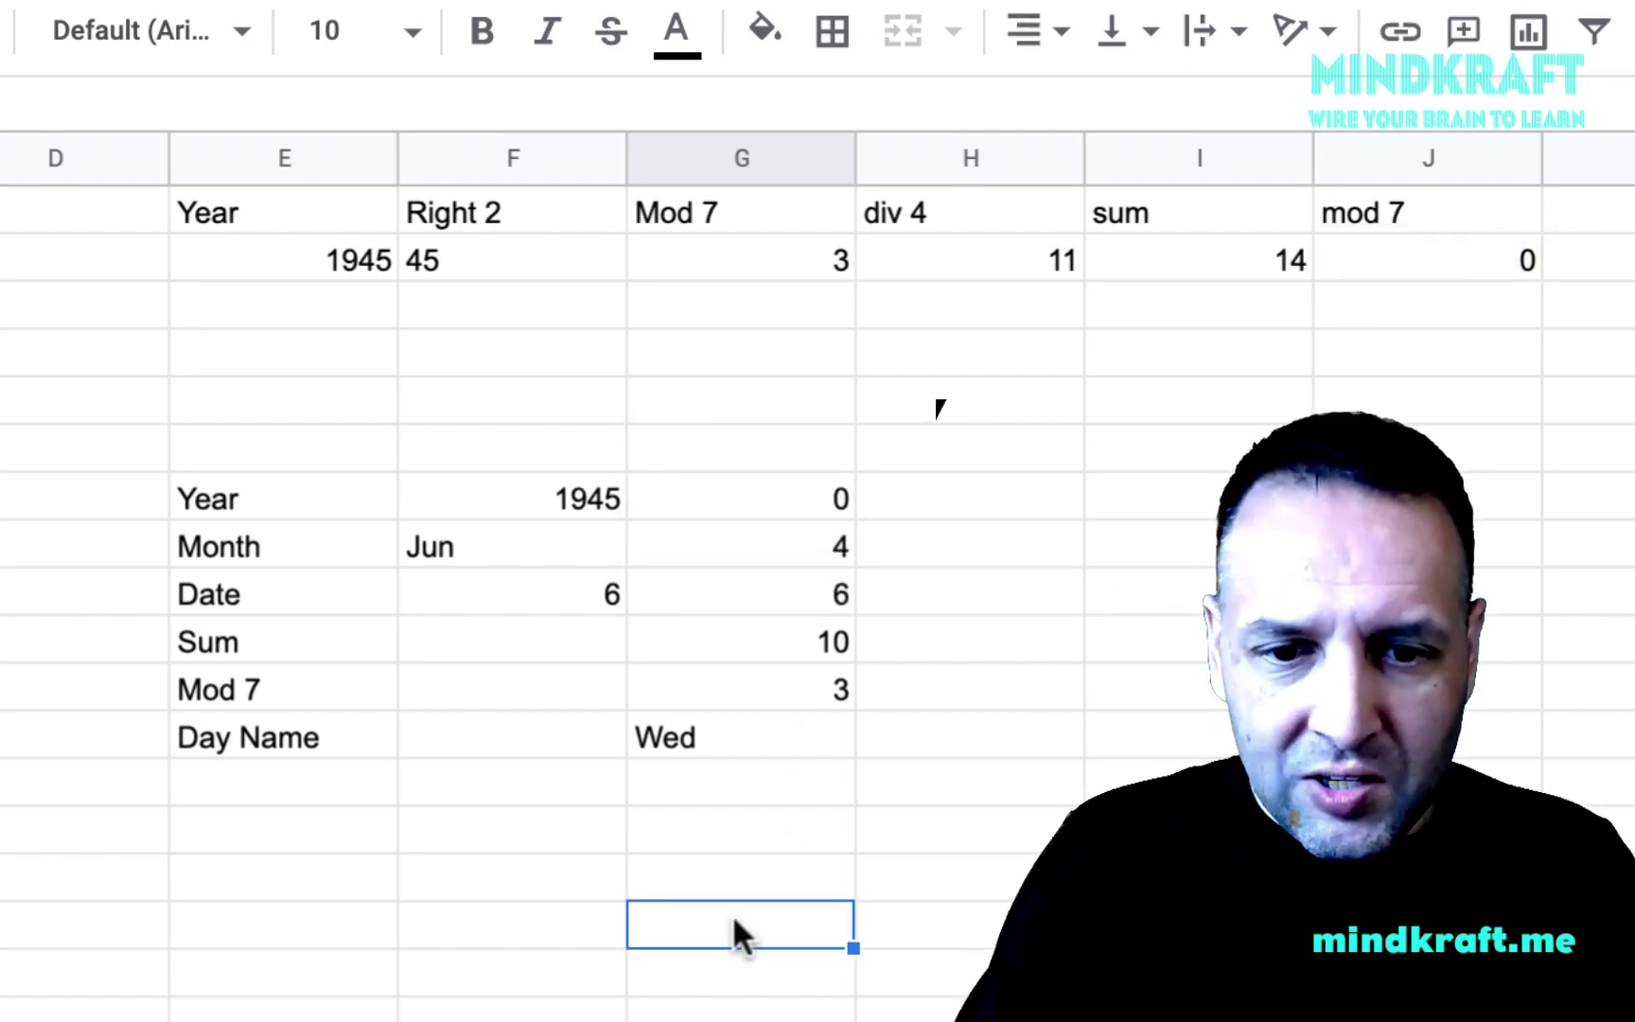
Print the 1945 calendar with cal 1945 to confirm 6 June falls on Wednesday.
{"action": "left_click", "coordinate": [724, 737]}
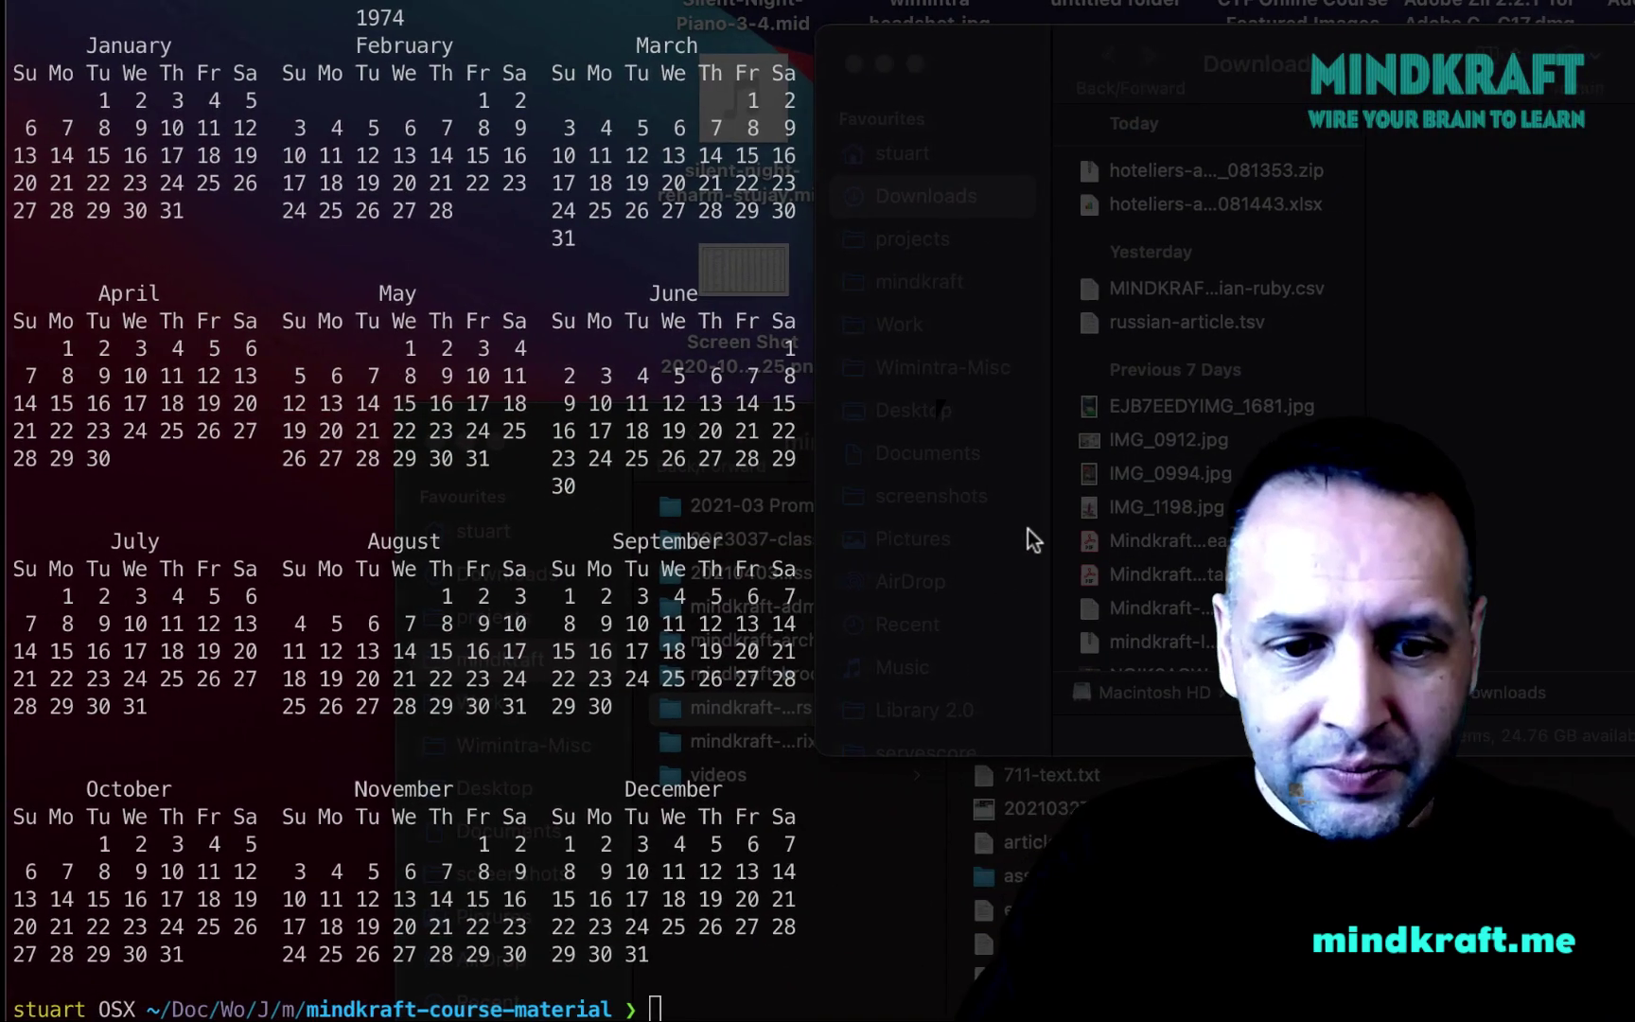
{"action": "type", "text": "cal 19"}
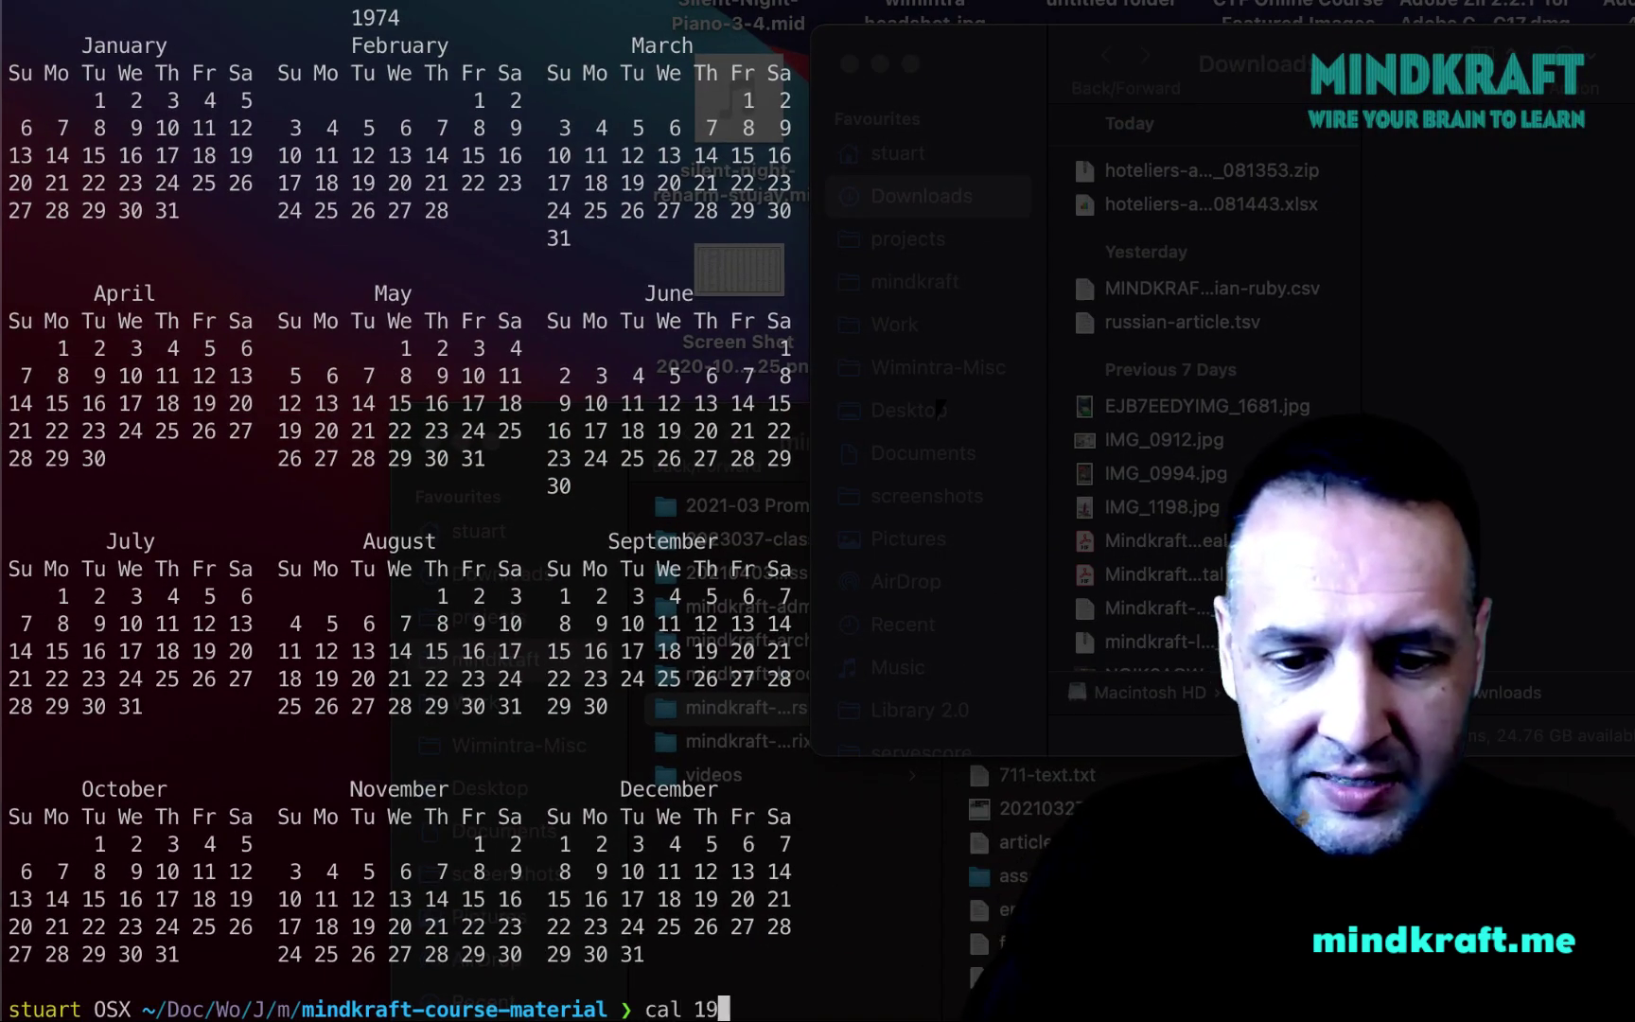
{"action": "type", "text": "45"}
{"action": "key", "text": "Return"}
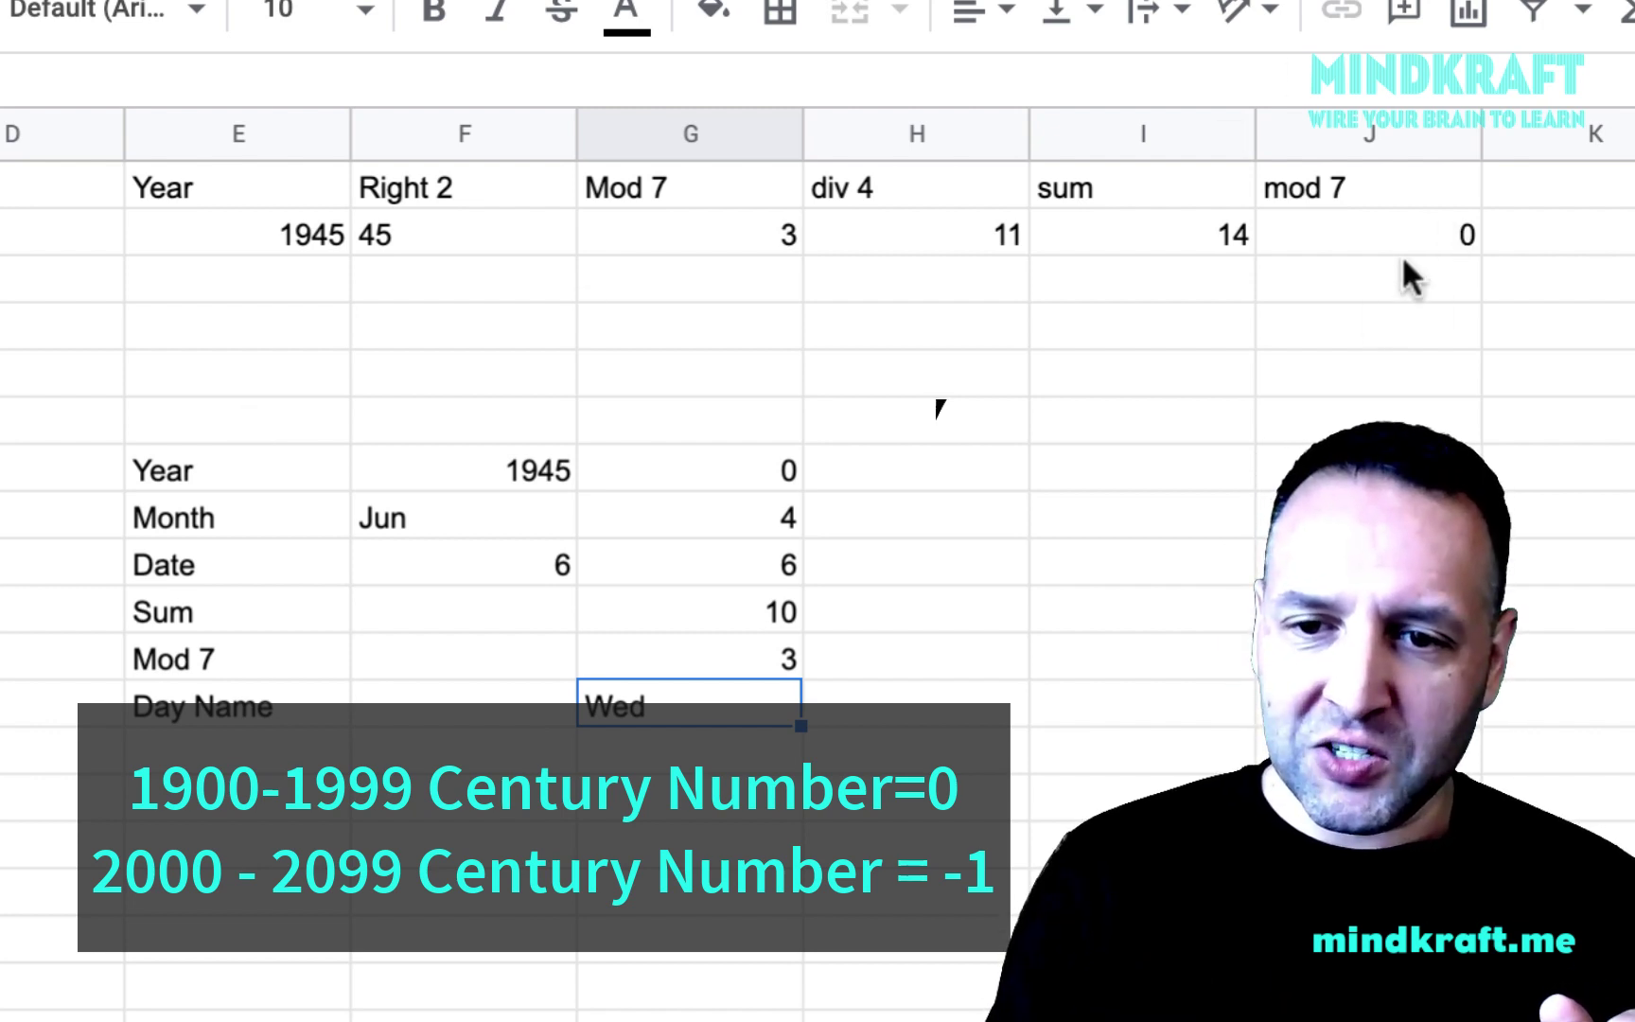
Set the top-row year to 2021 and check its mod 7 result of 5.
{"action": "left_click", "coordinate": [276, 234]}
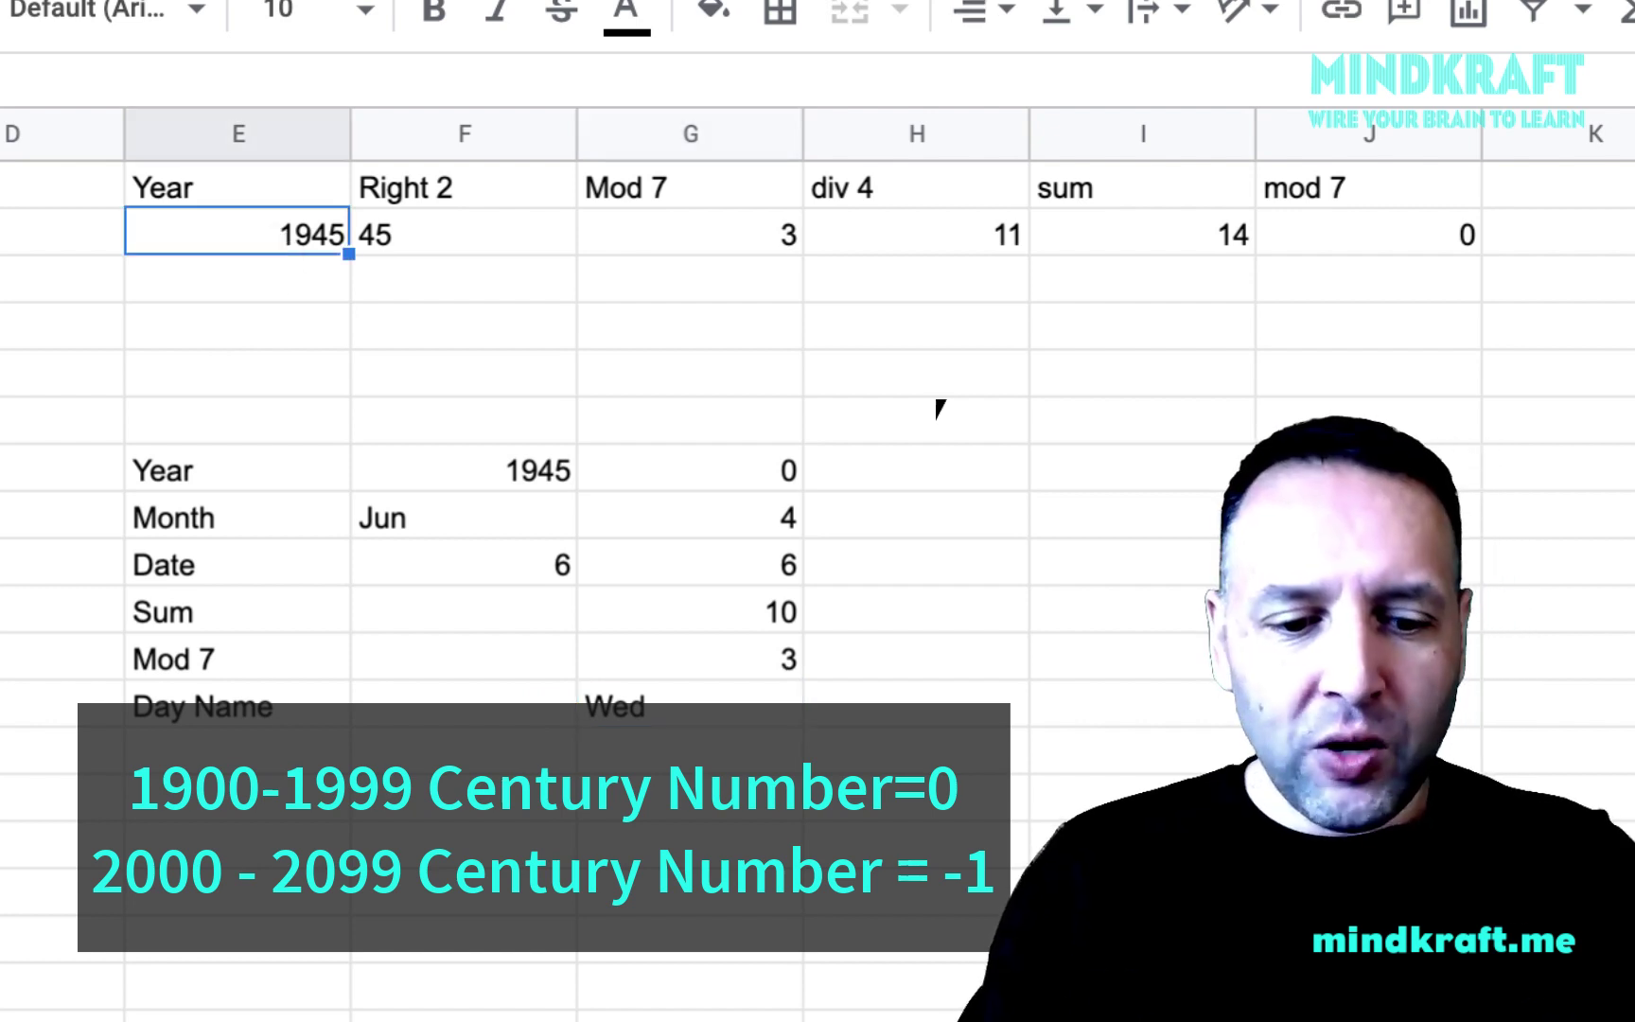
{"action": "type", "text": "2021"}
{"action": "key", "text": "Return"}
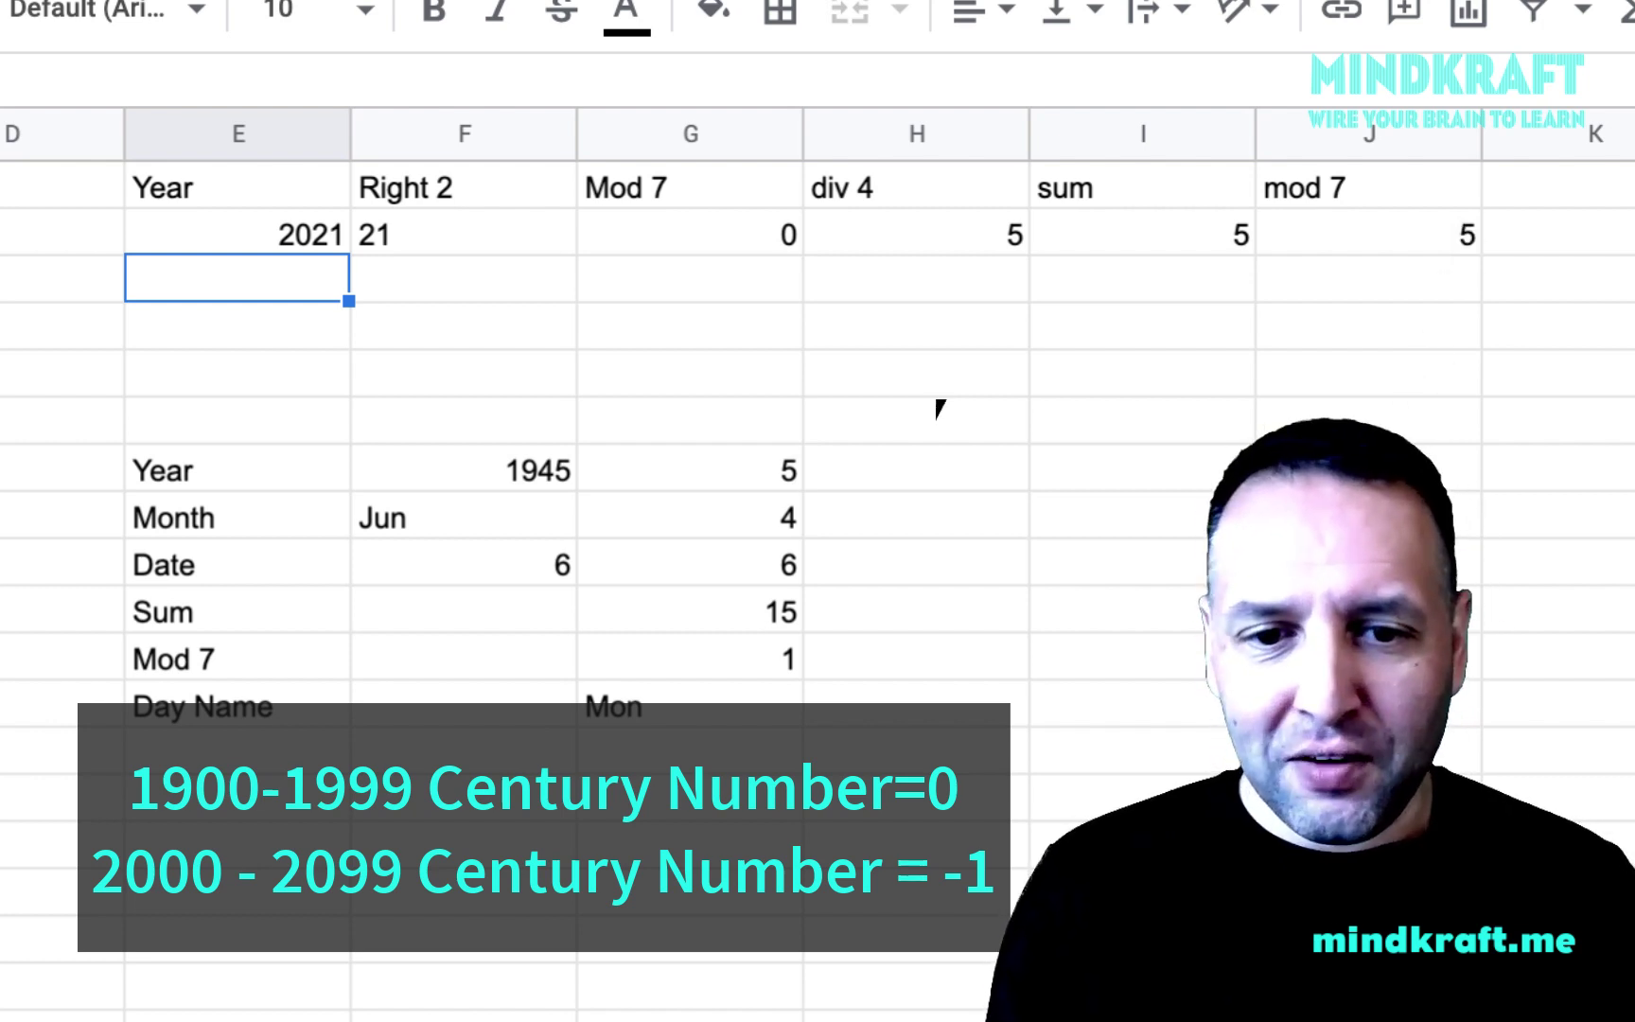
{"action": "left_click", "coordinate": [1452, 237]}
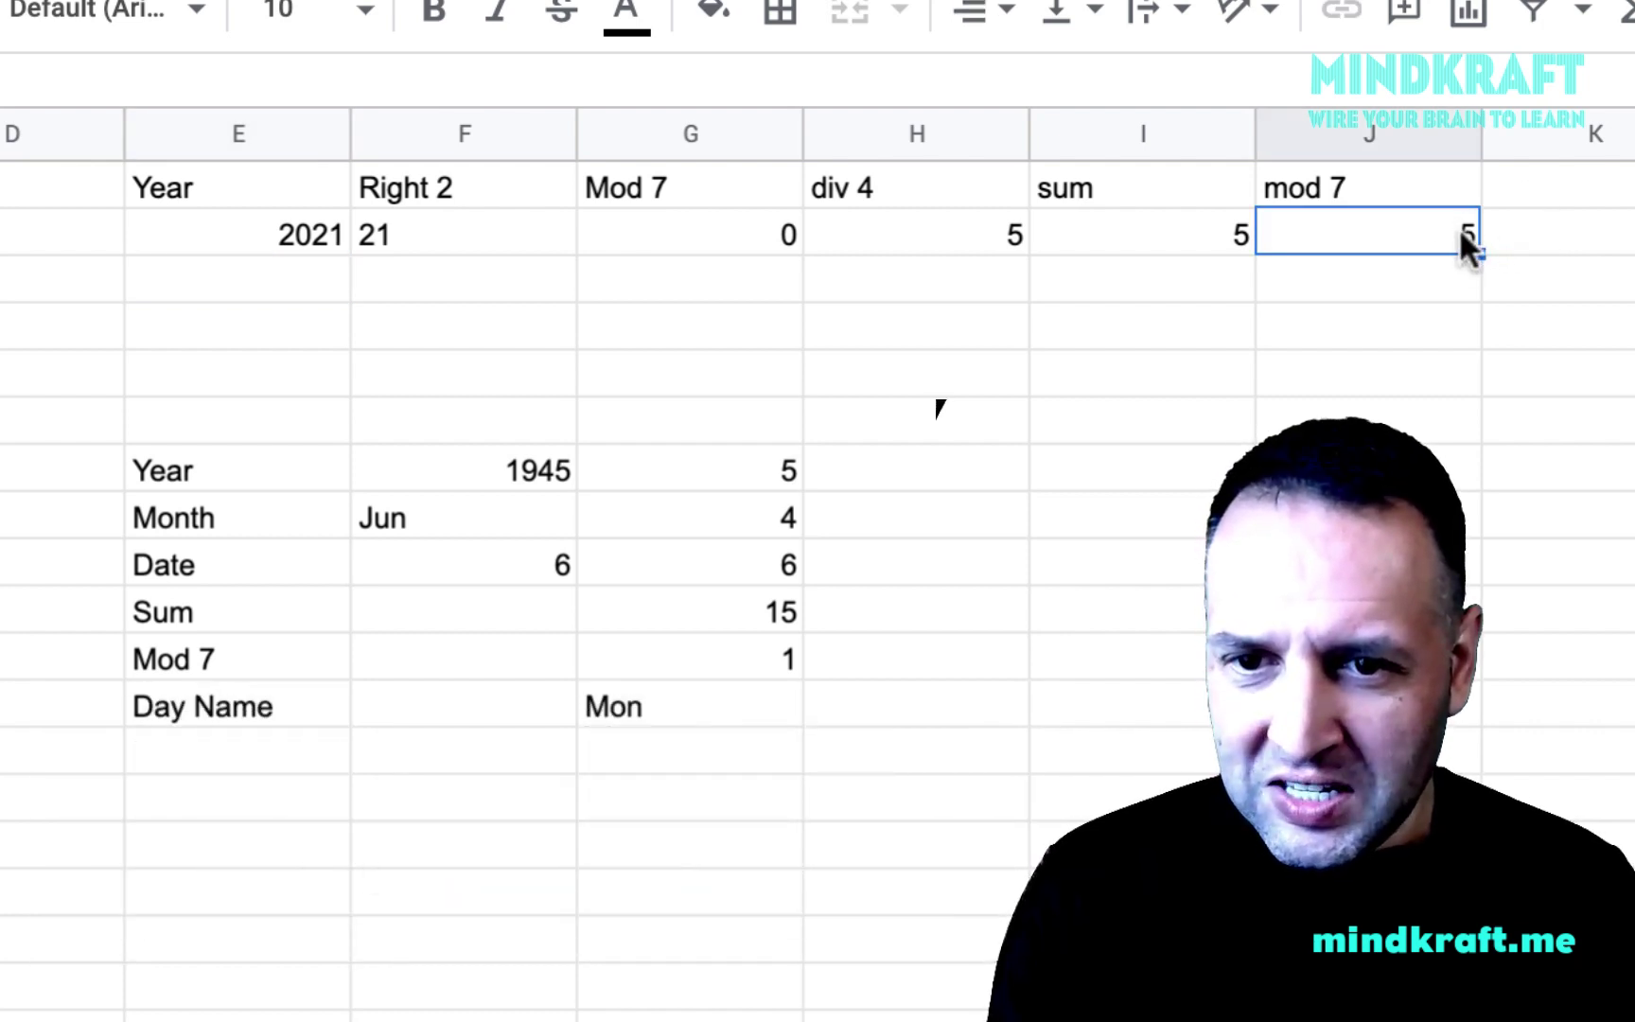
Enter year code 4 and the date 2021, Apr, 29, then check the day name reads Thu.
{"action": "left_click", "coordinate": [778, 478]}
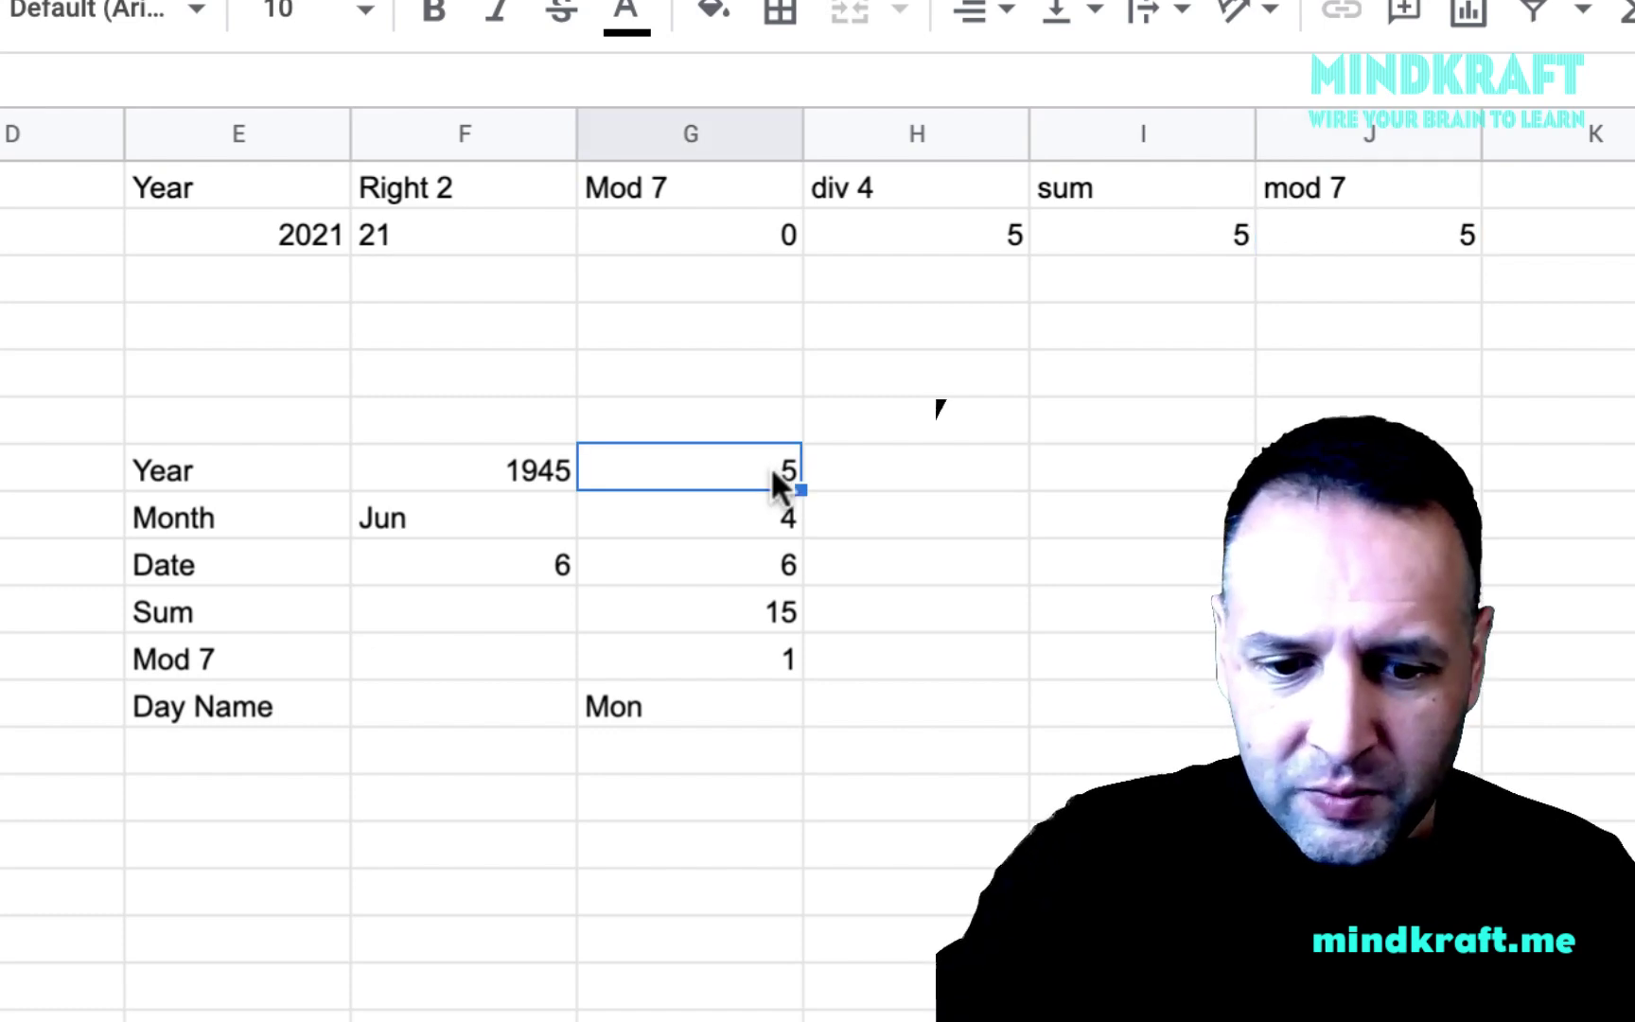
{"action": "type", "text": "4"}
{"action": "left_click", "coordinate": [479, 464]}
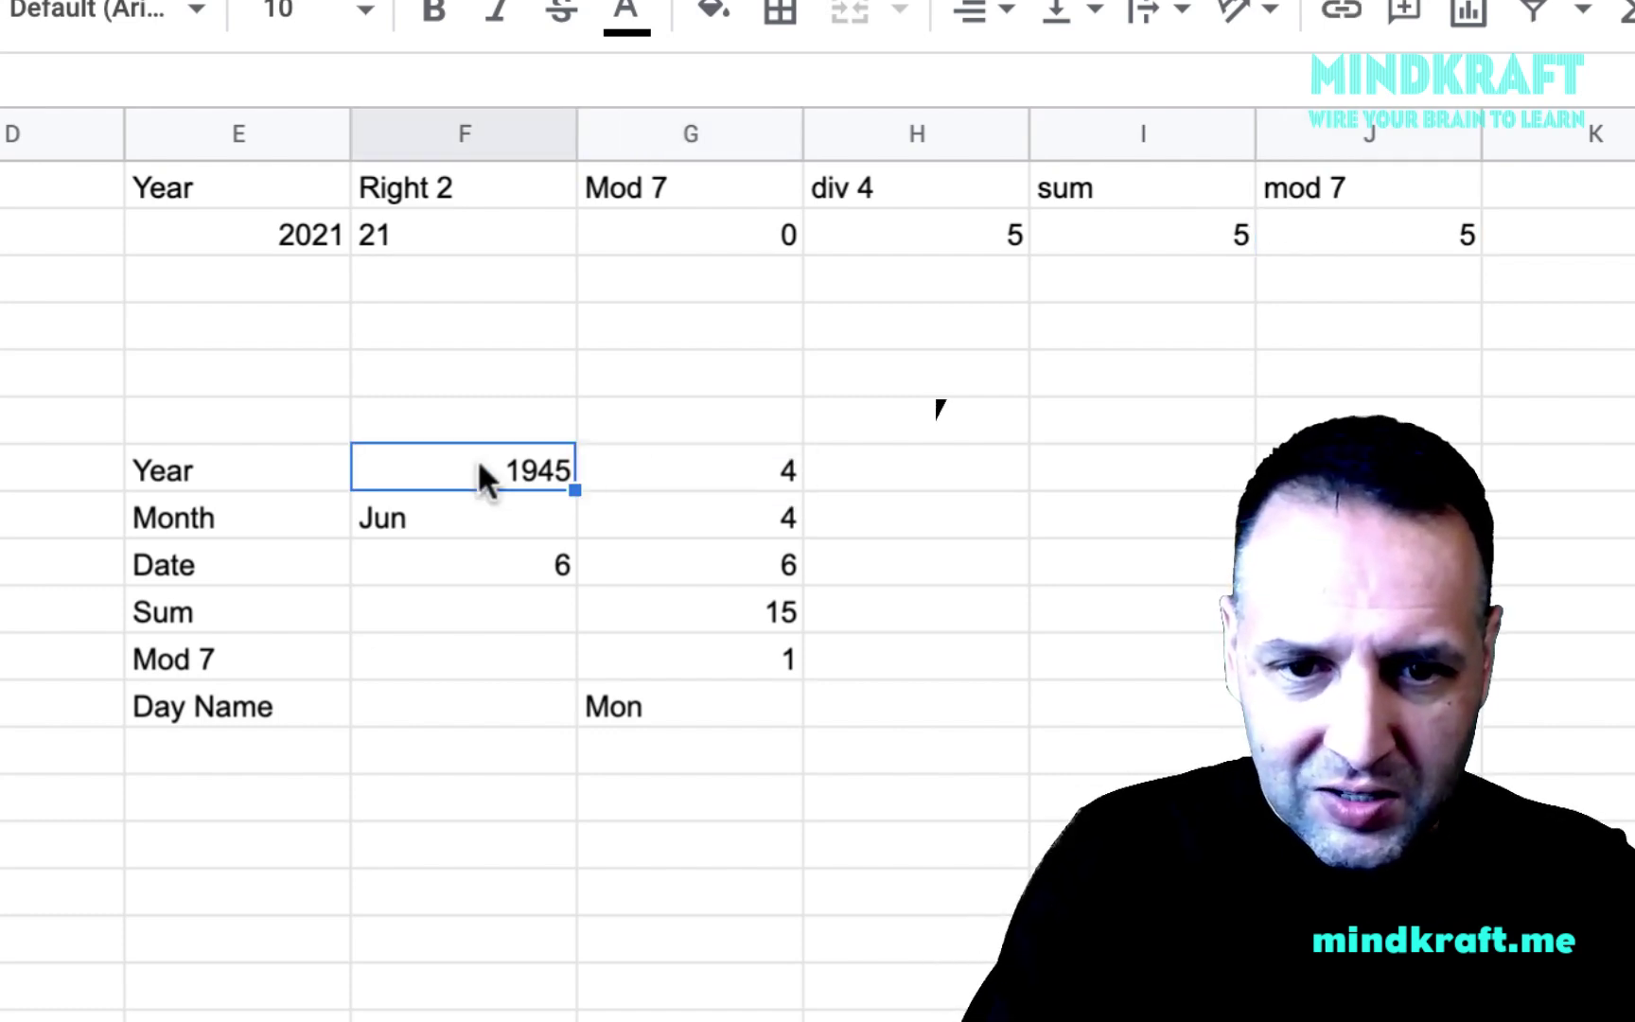
{"action": "type", "text": "2021"}
{"action": "key", "text": "Return"}
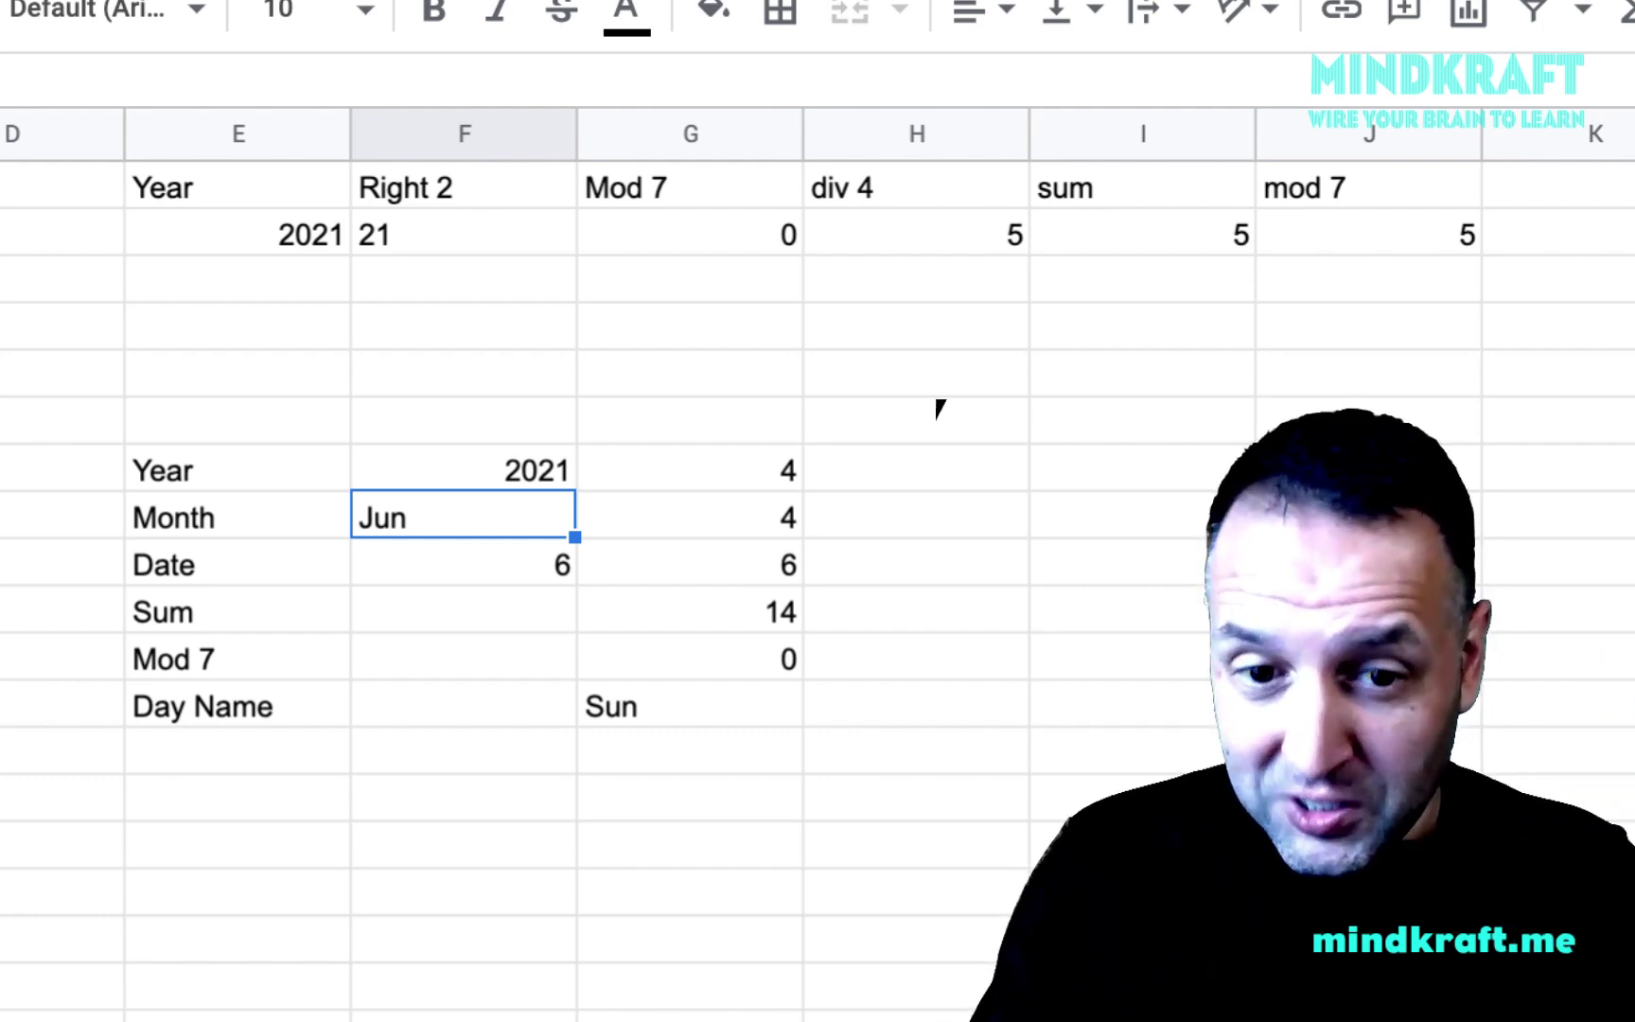
{"action": "type", "text": "A"}
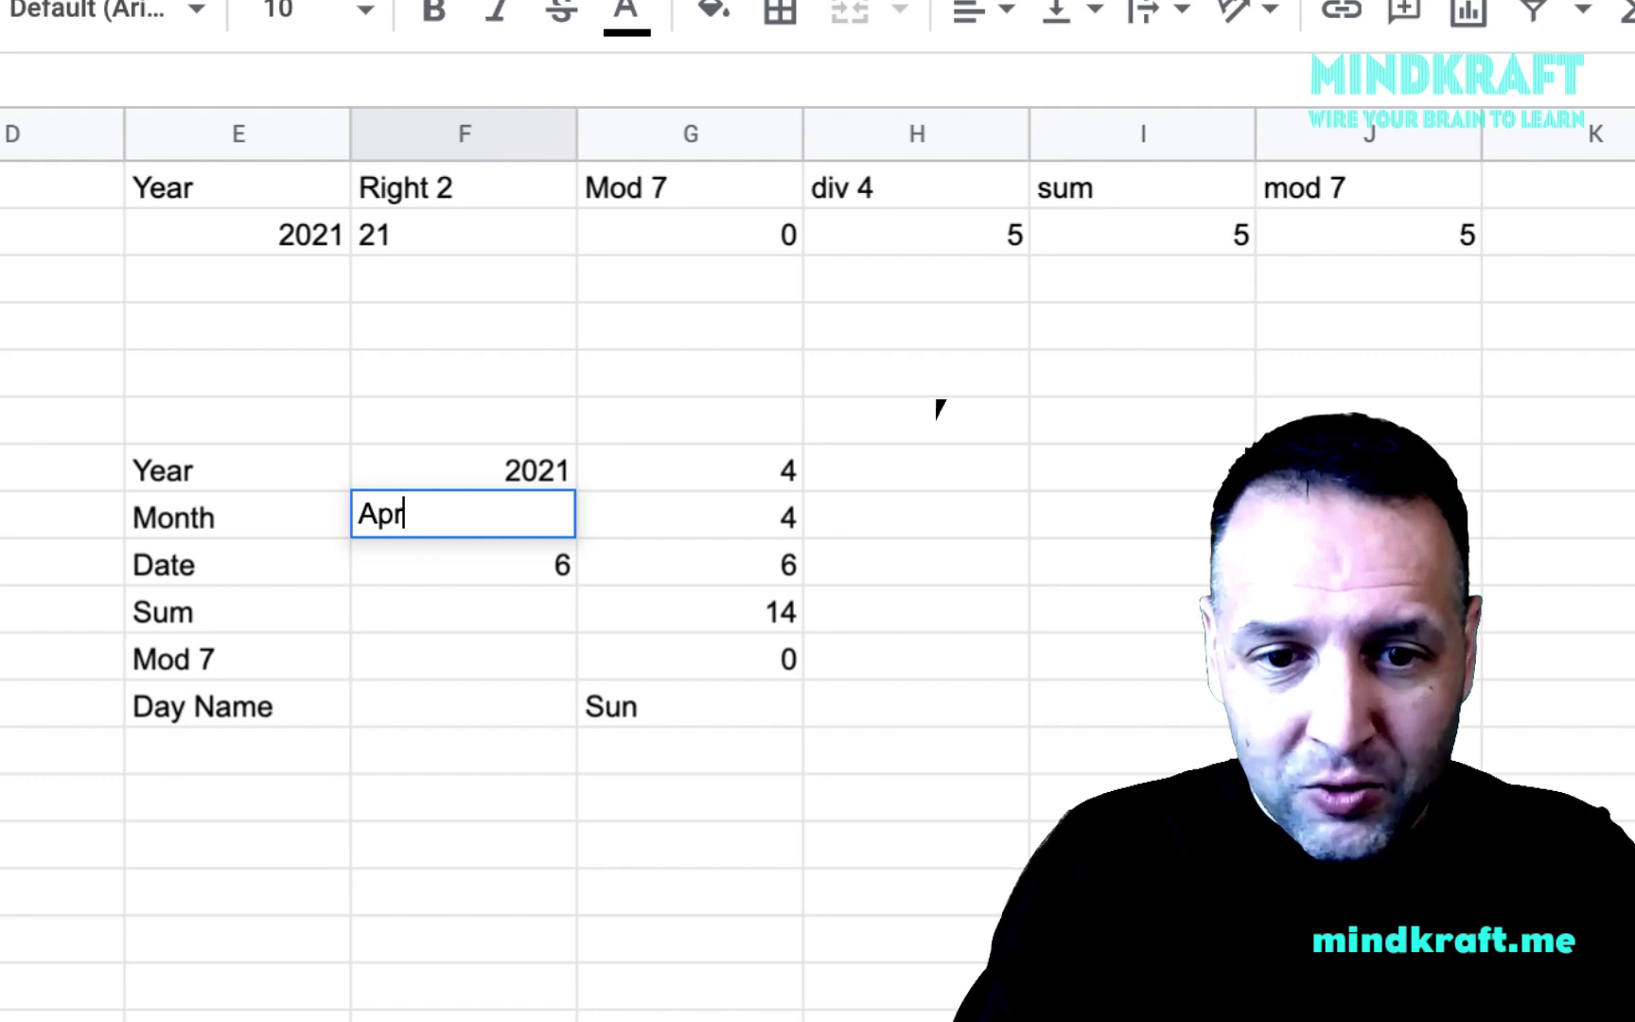
{"action": "type", "text": "pr"}
{"action": "key", "text": "Return"}
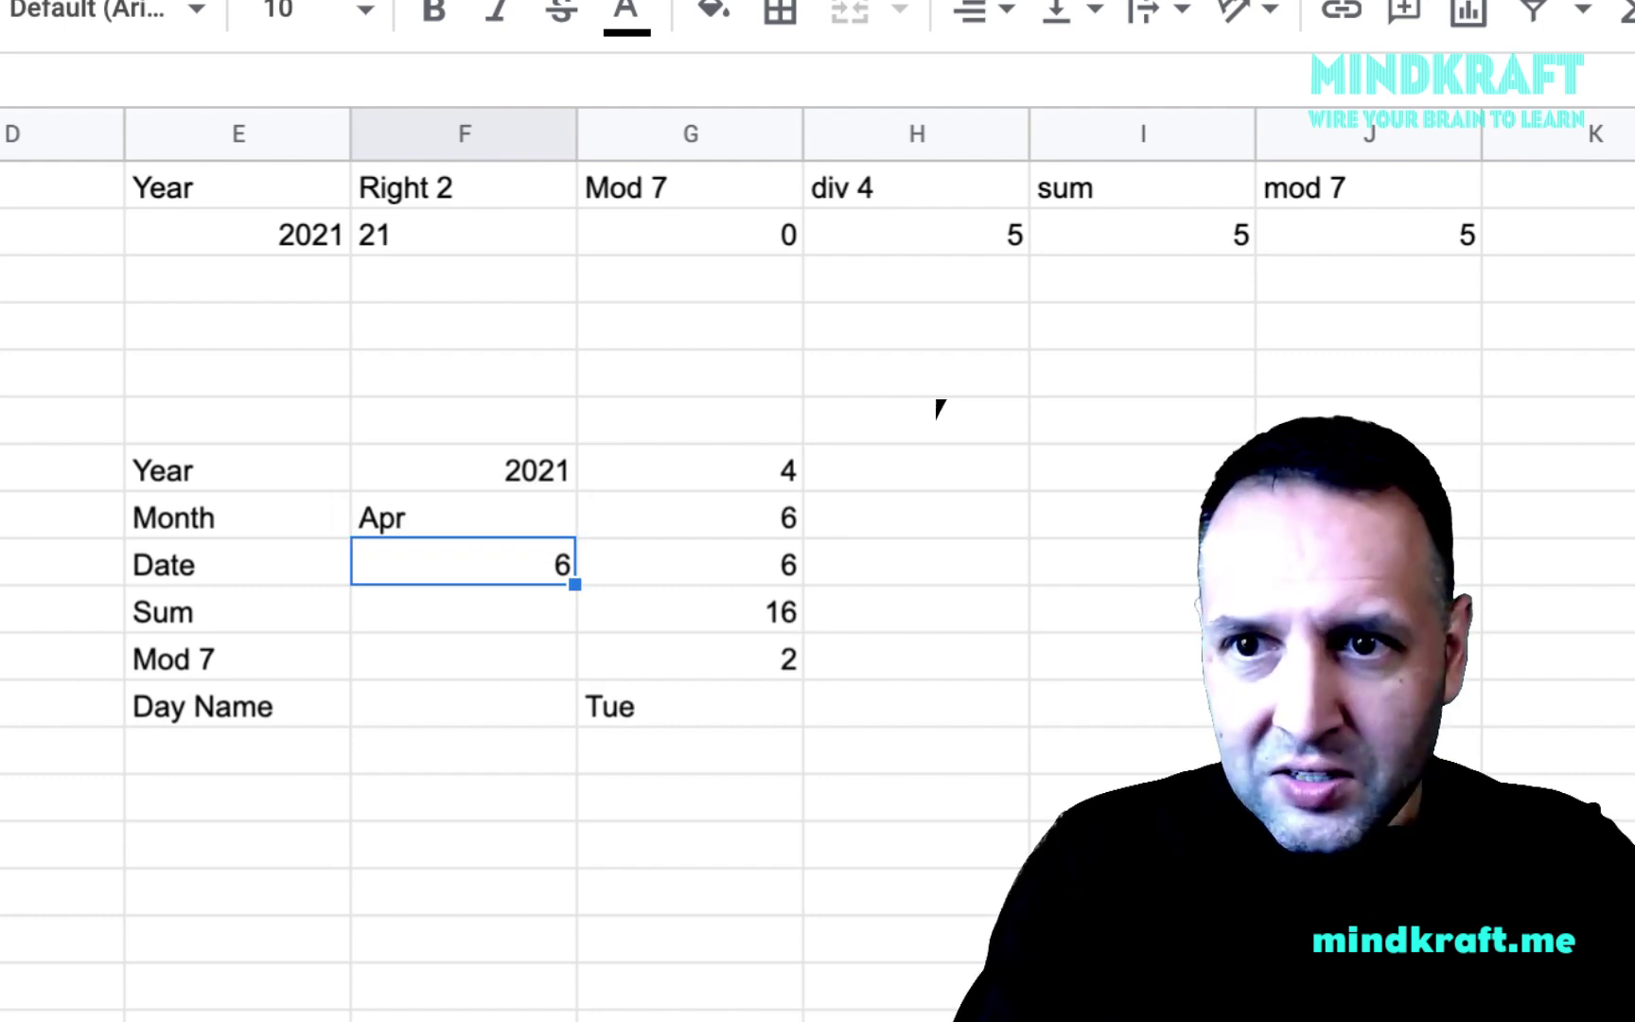
{"action": "type", "text": "2"}
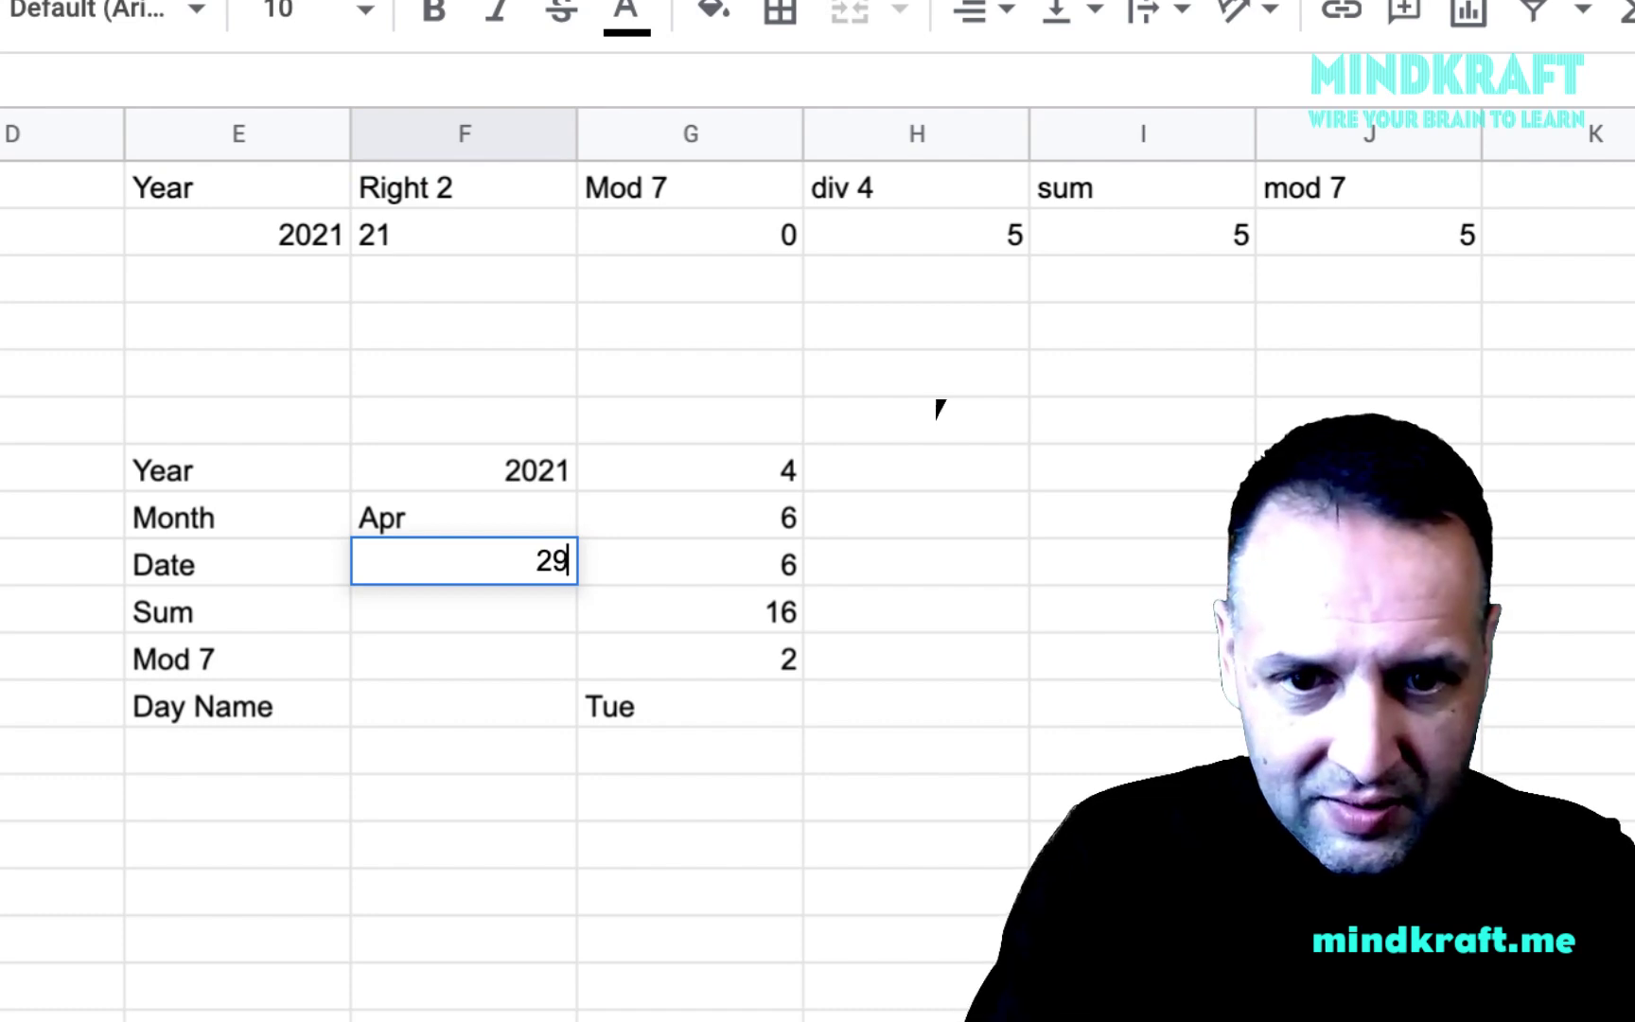
{"action": "type", "text": "9"}
{"action": "key", "text": "Return"}
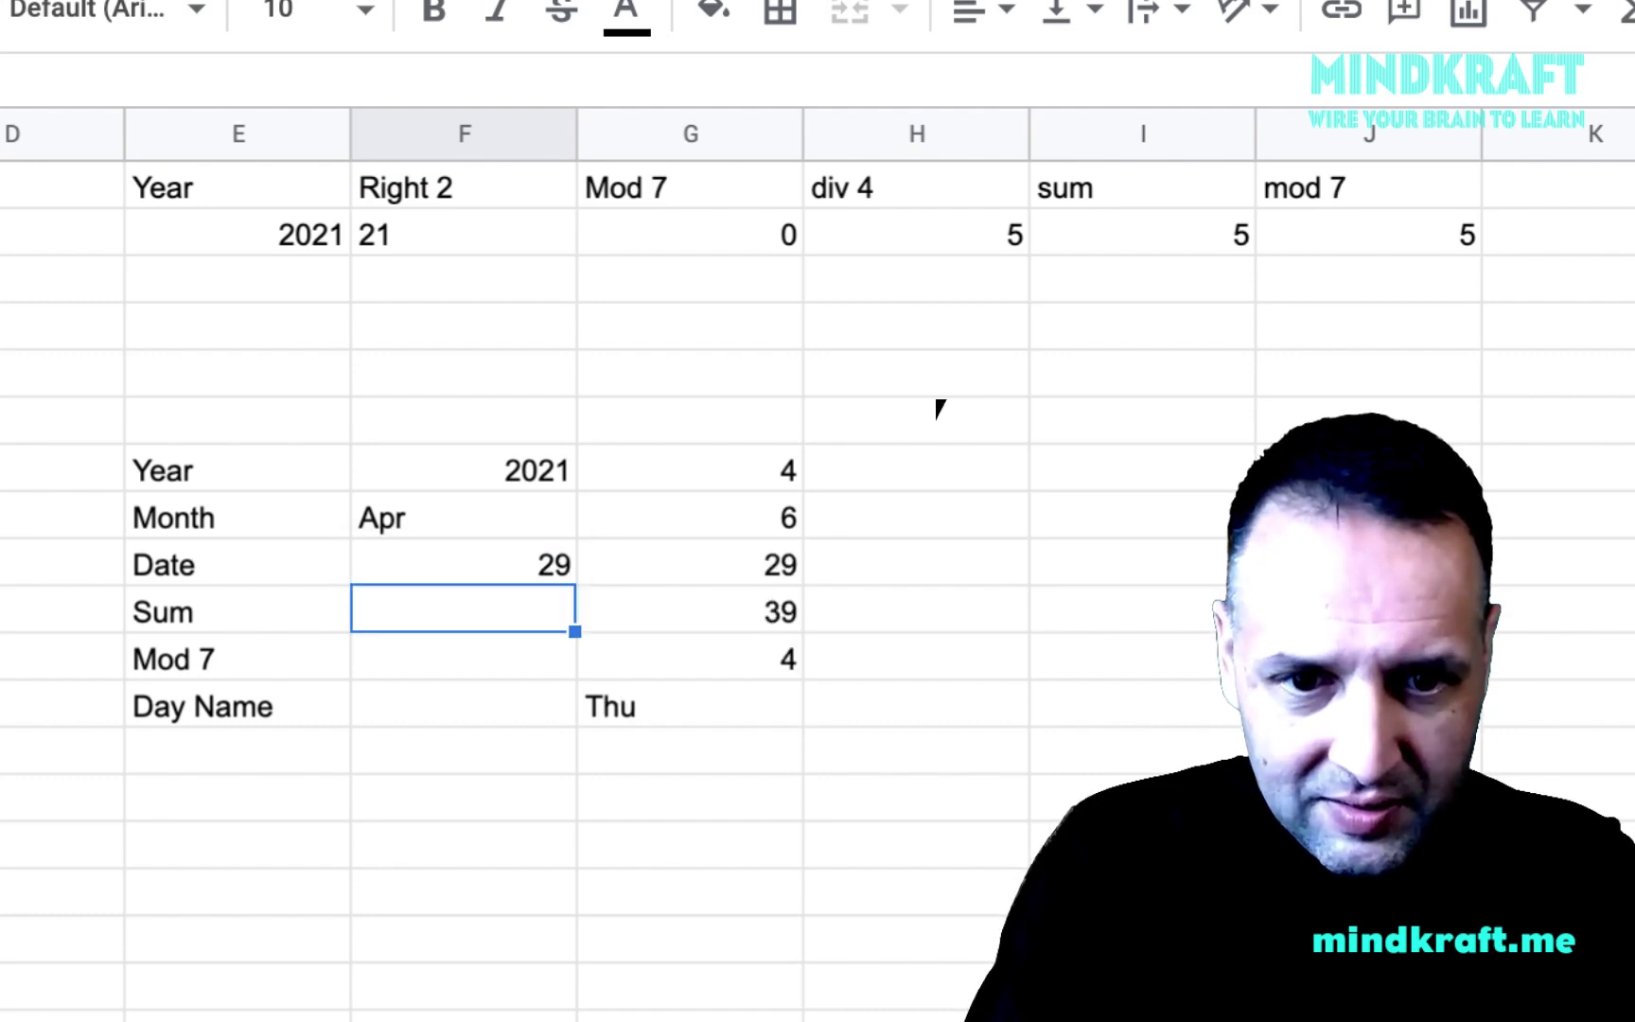
{"action": "left_click", "coordinate": [660, 689]}
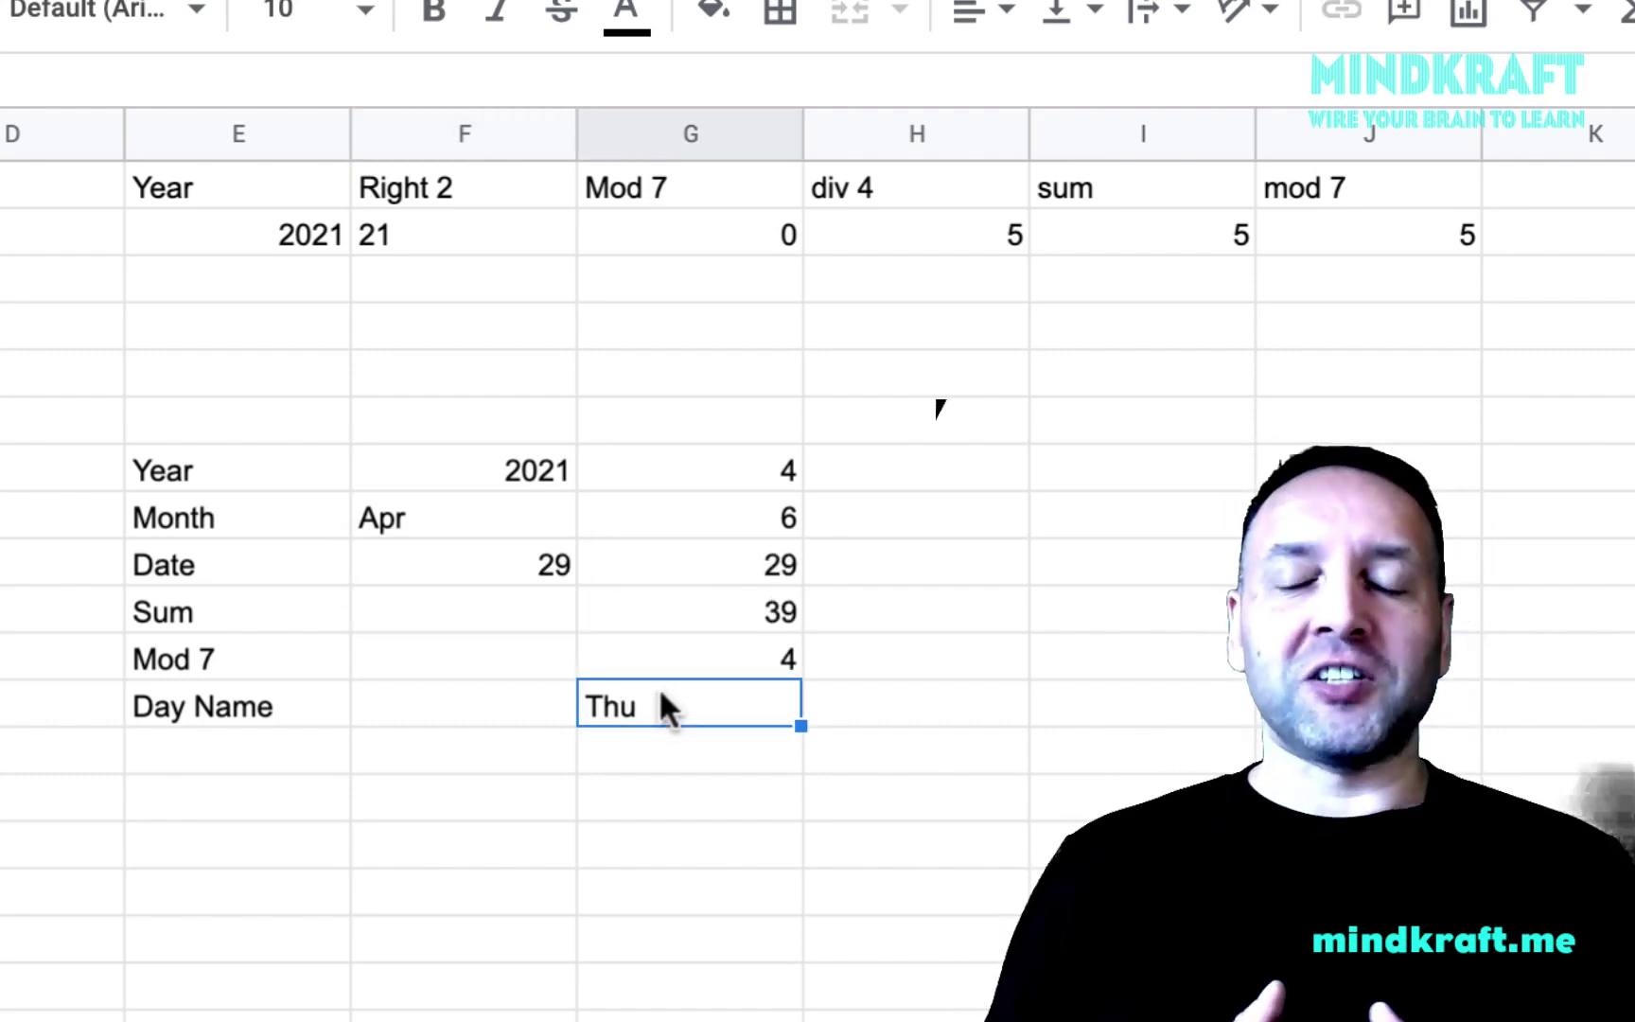